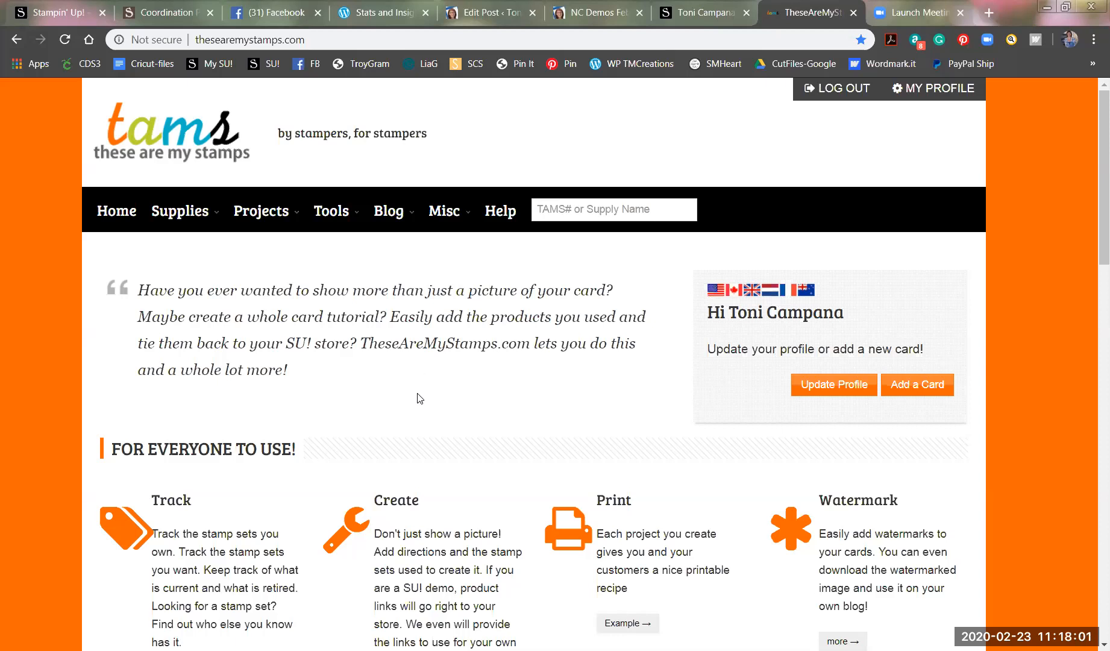
Start a new project with Add Project + from the Projects menu.
{"action": "mouse_move", "coordinate": [262, 216]}
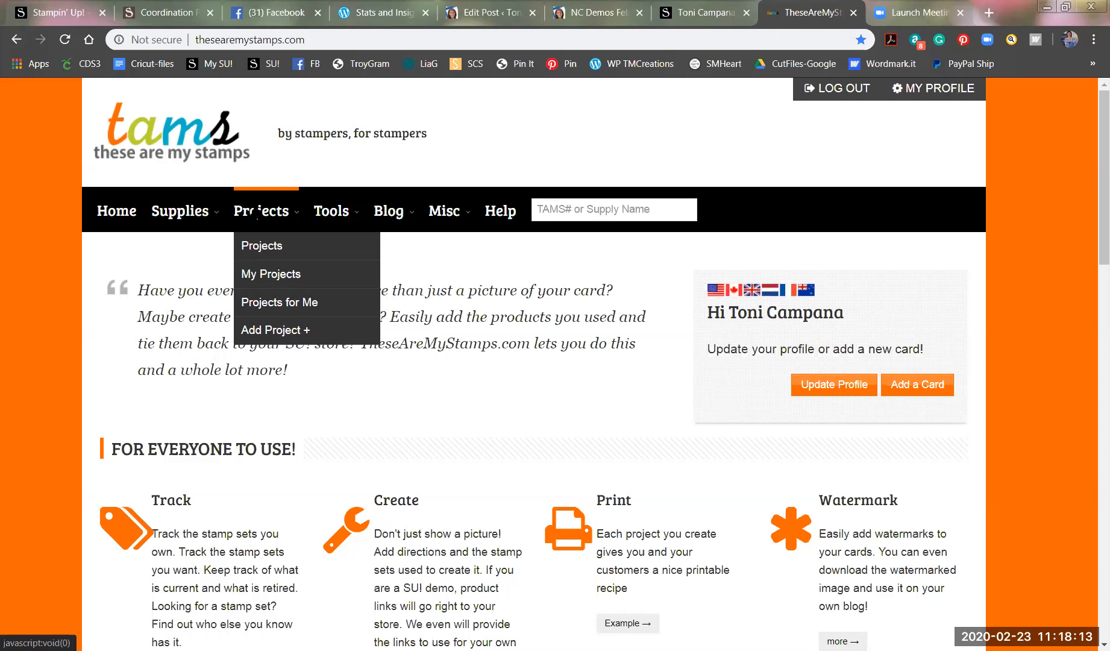
{"action": "left_click", "coordinate": [260, 333]}
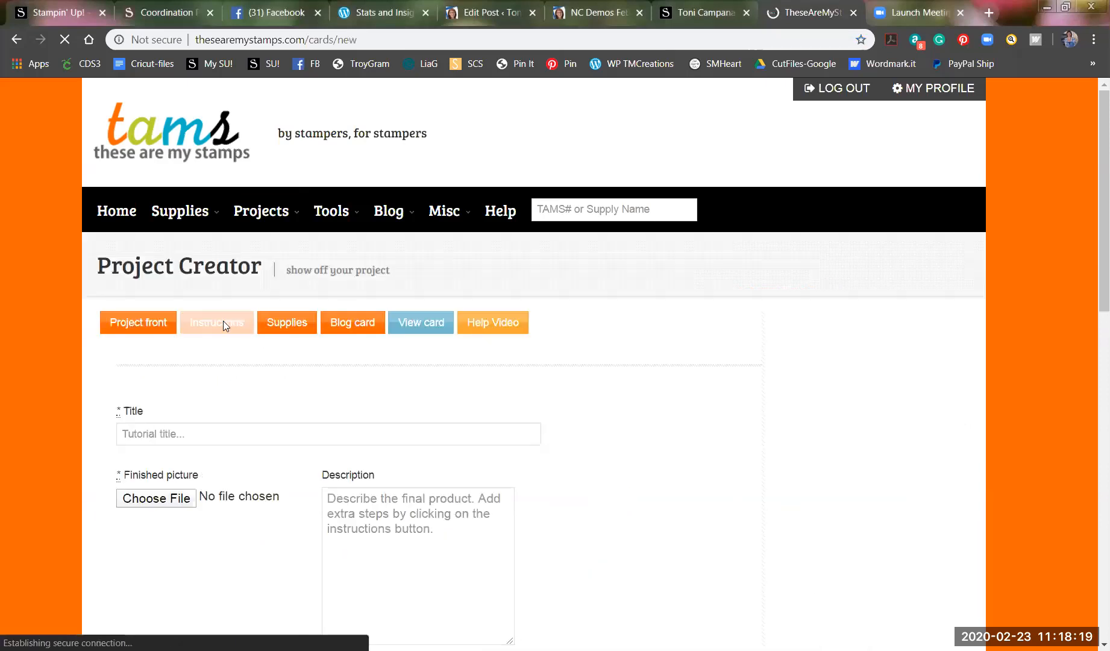
Title the project 'Positive Thoughts' and begin choosing the finished picture file.
{"action": "left_click", "coordinate": [154, 434]}
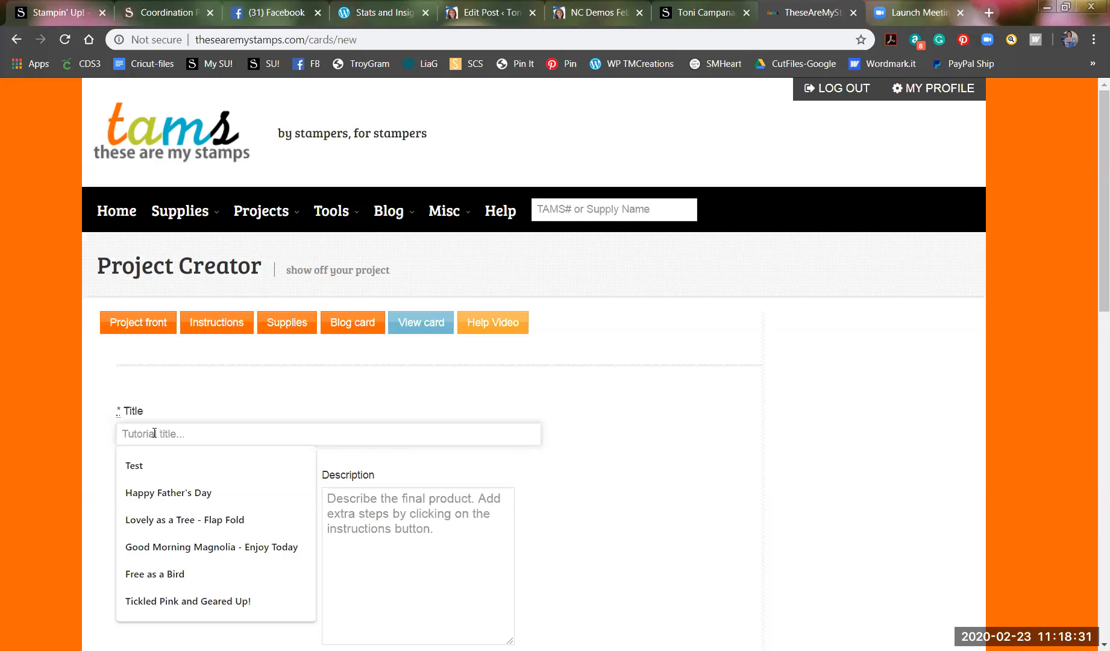
{"action": "type", "text": "Positive Thoughts"}
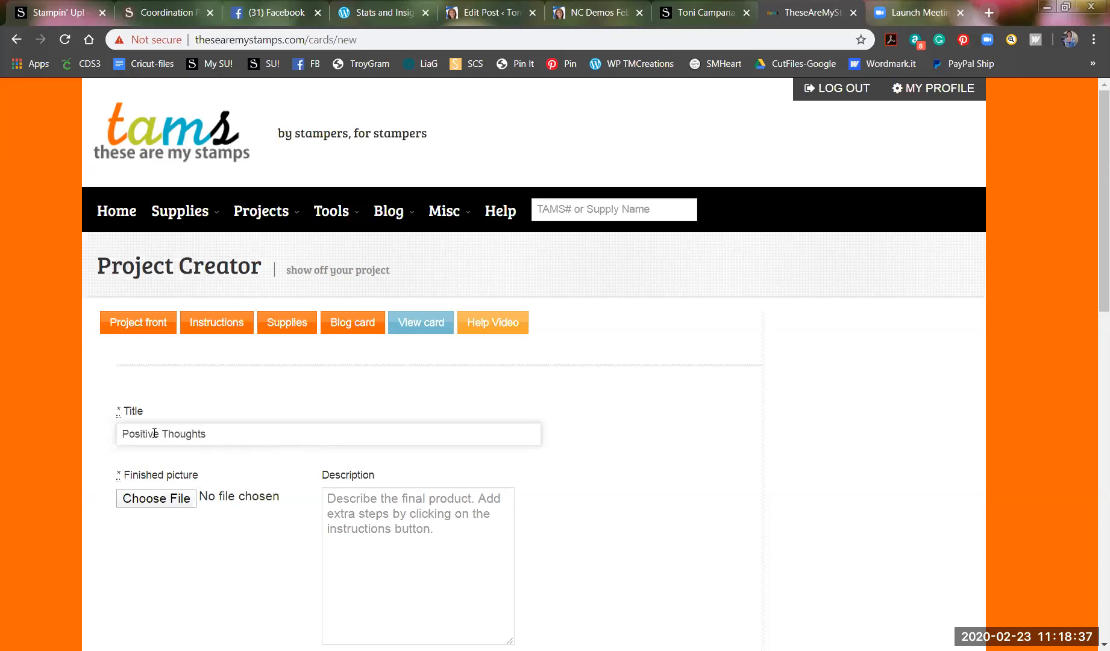
{"action": "left_click", "coordinate": [166, 501]}
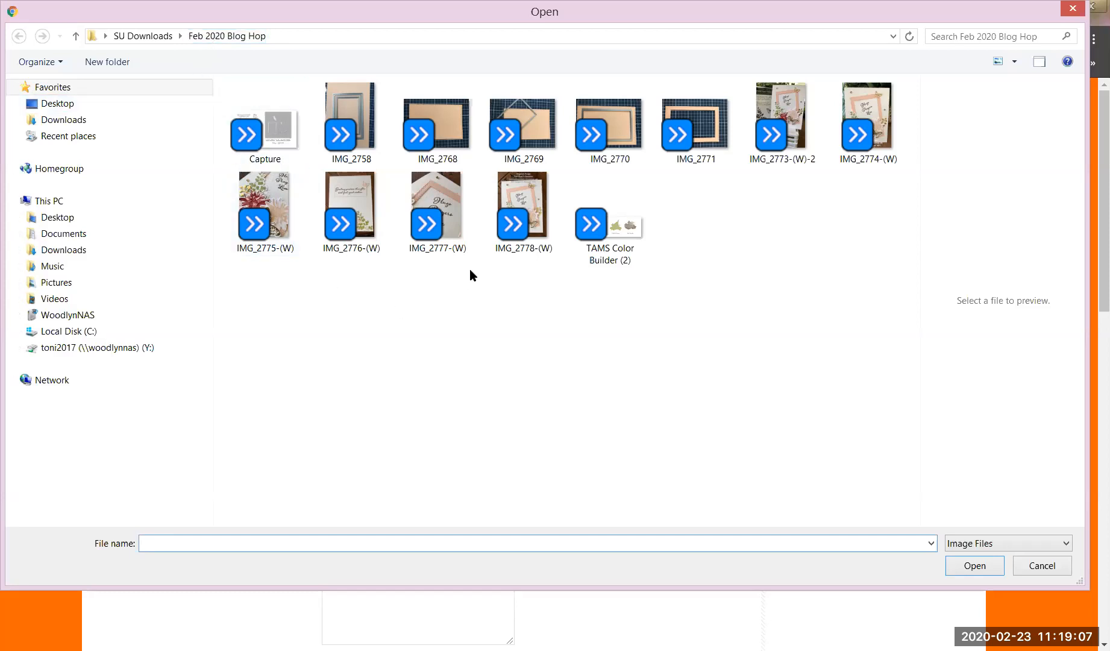
Attach IMG_2778-(W) from the Feb 2020 Blog Hop folder as the finished picture.
{"action": "left_click", "coordinate": [527, 200]}
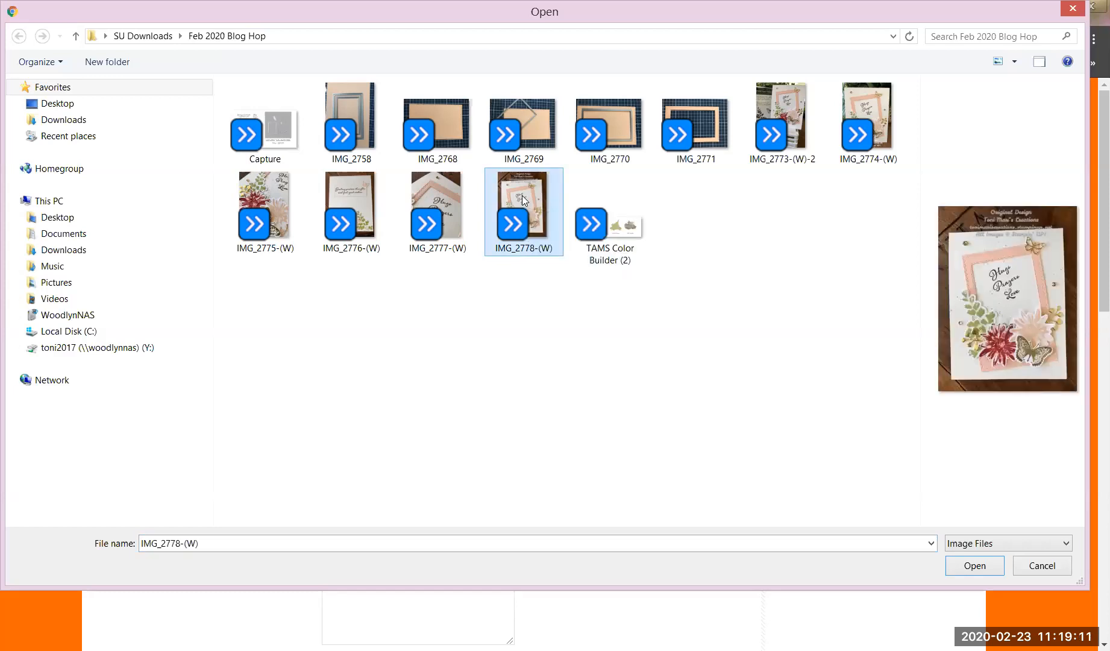
{"action": "left_click", "coordinate": [977, 569]}
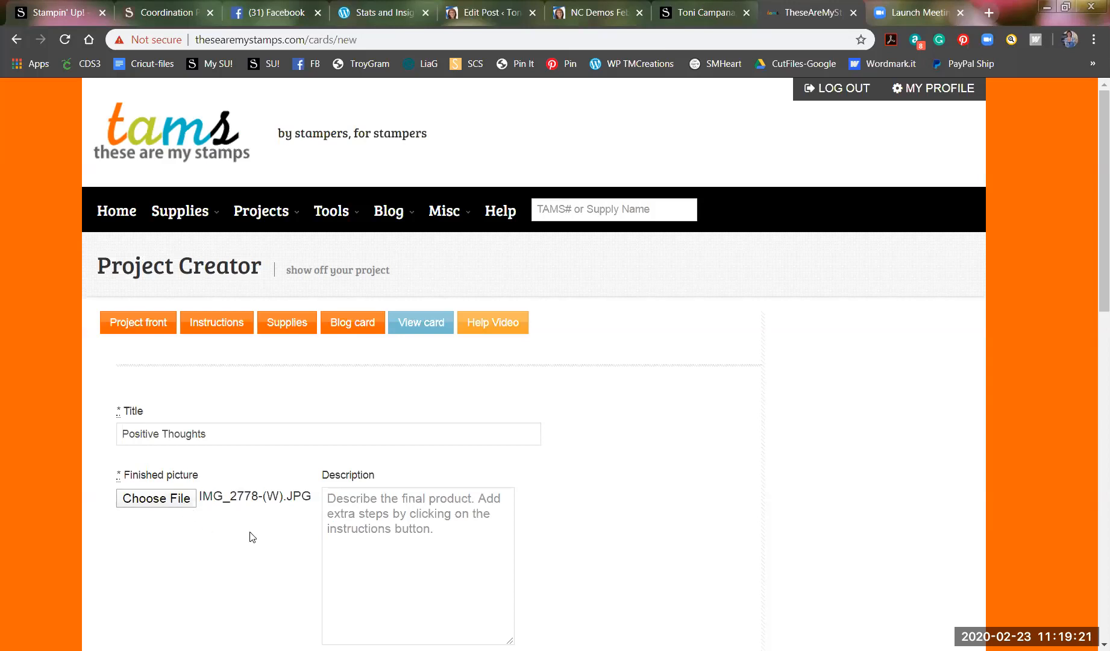
Review the Positive Thoughts project front and submit it to continue to Supplies.
{"action": "scroll", "coordinate": [254, 536], "scroll_direction": "down", "scroll_amount": 2}
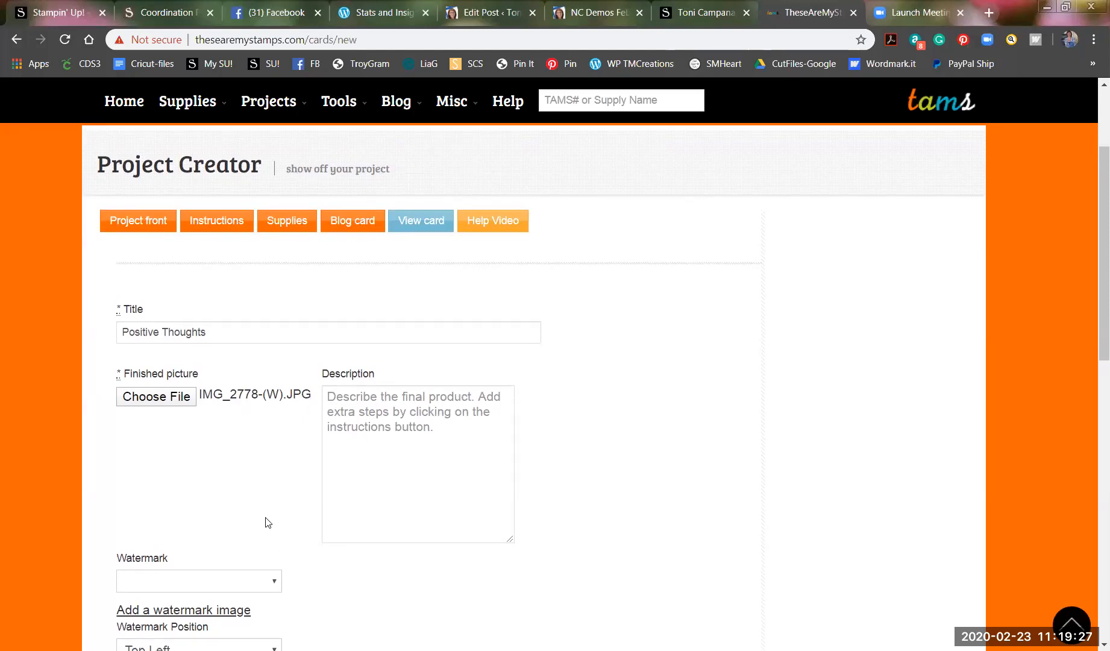
{"action": "scroll", "coordinate": [268, 522], "scroll_direction": "up", "scroll_amount": 1}
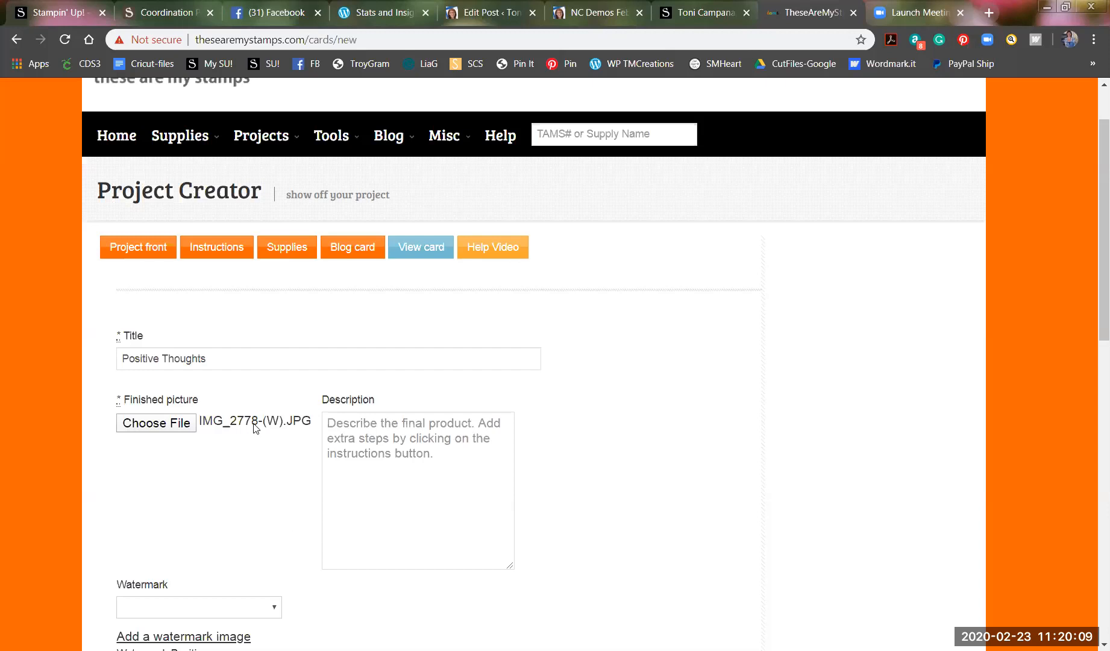
{"action": "left_click", "coordinate": [288, 249]}
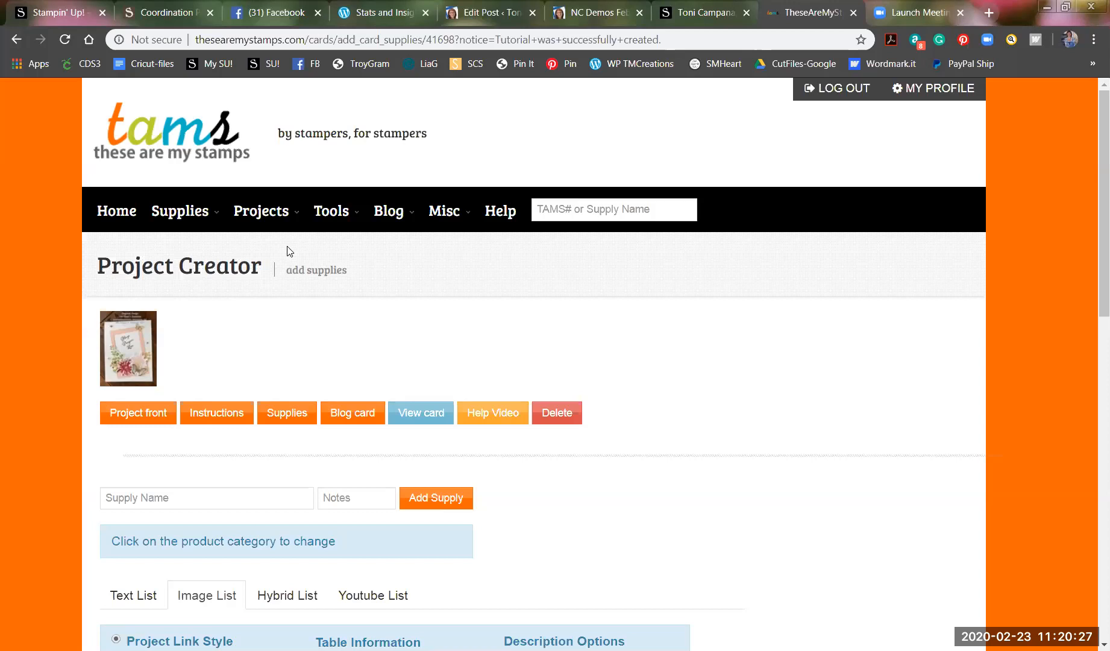
Add Positive Thoughts Cling Stamp Set to the project's supply list.
{"action": "scroll", "coordinate": [305, 397], "scroll_direction": "down", "scroll_amount": 1}
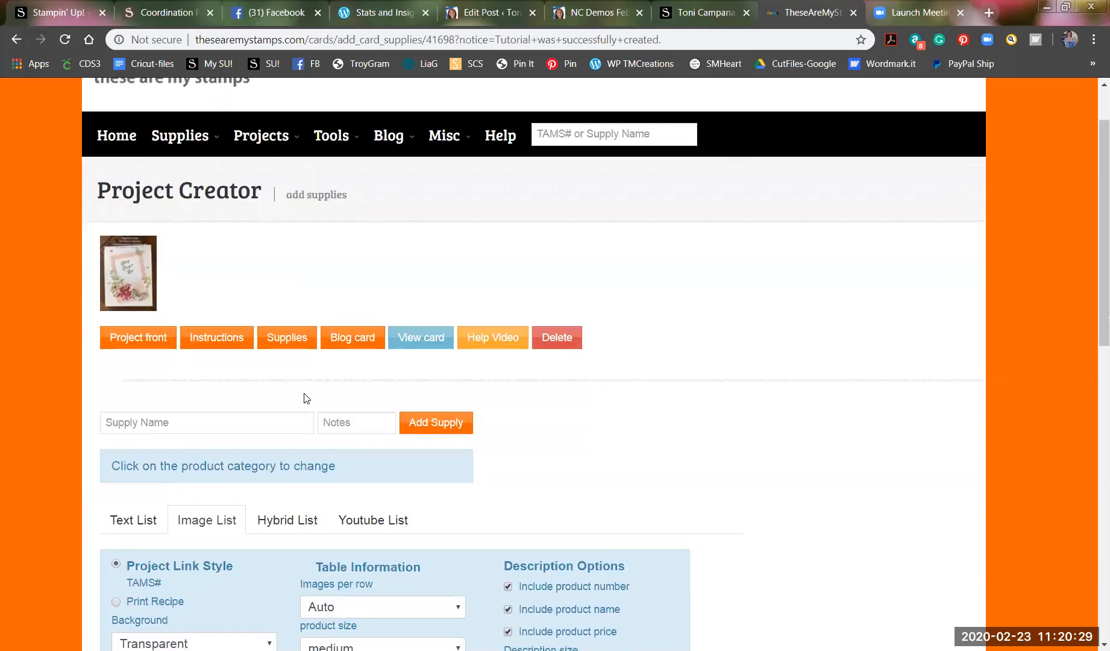
{"action": "scroll", "coordinate": [304, 396], "scroll_direction": "down", "scroll_amount": 1}
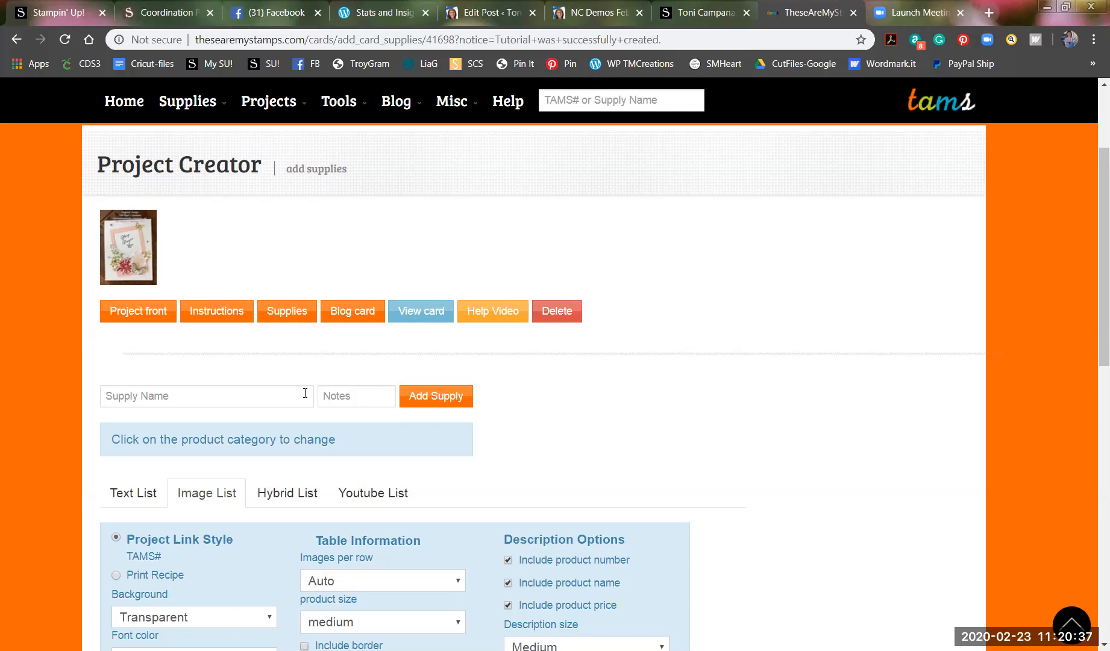
{"action": "left_click", "coordinate": [167, 397]}
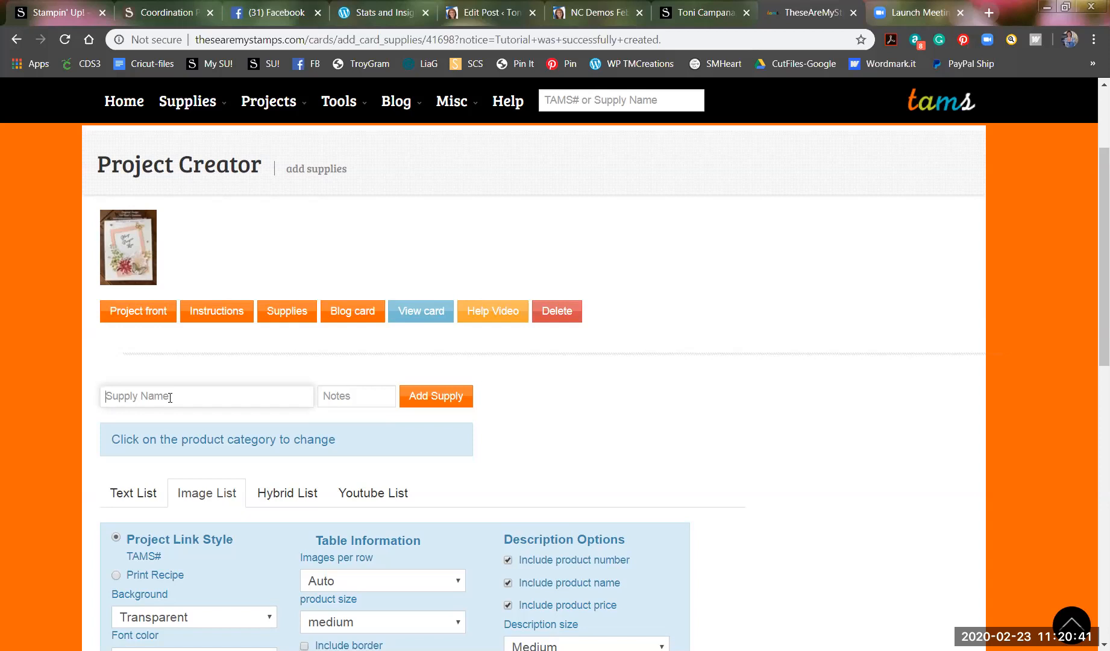
{"action": "type", "text": "Positive Thoughs"}
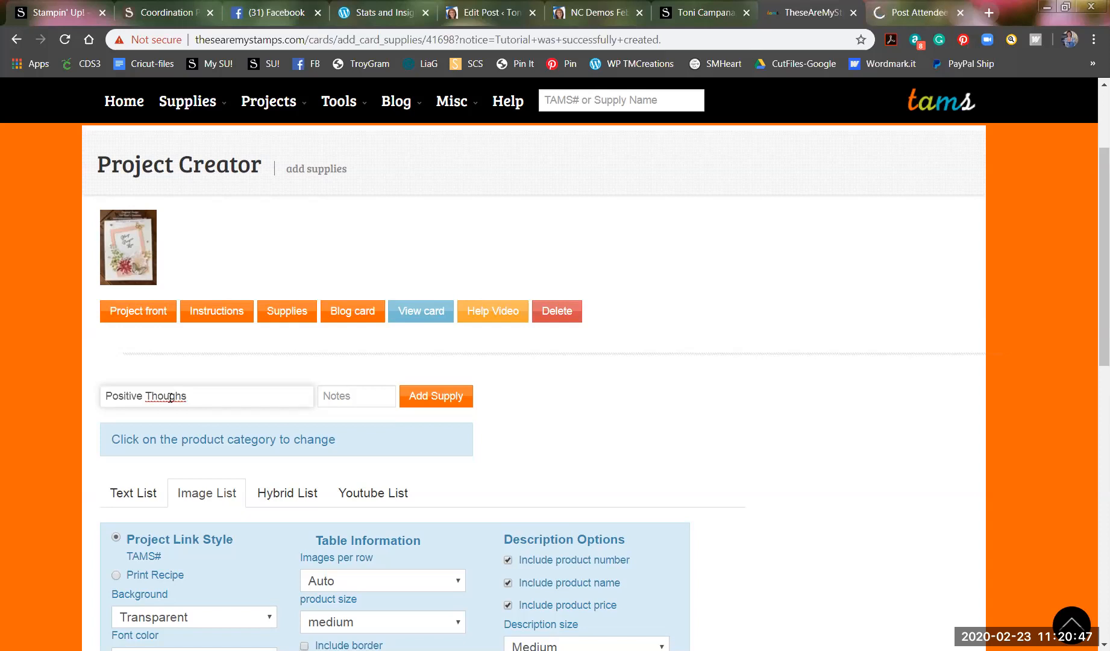
{"action": "key", "text": "BackSpace"}
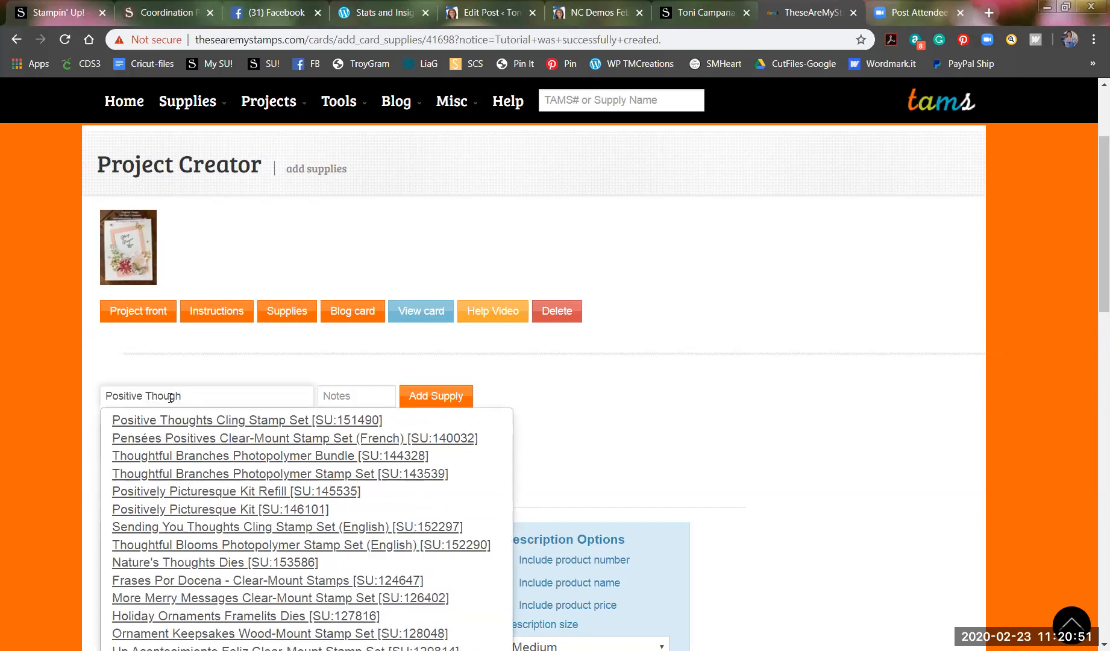
{"action": "left_click", "coordinate": [226, 421]}
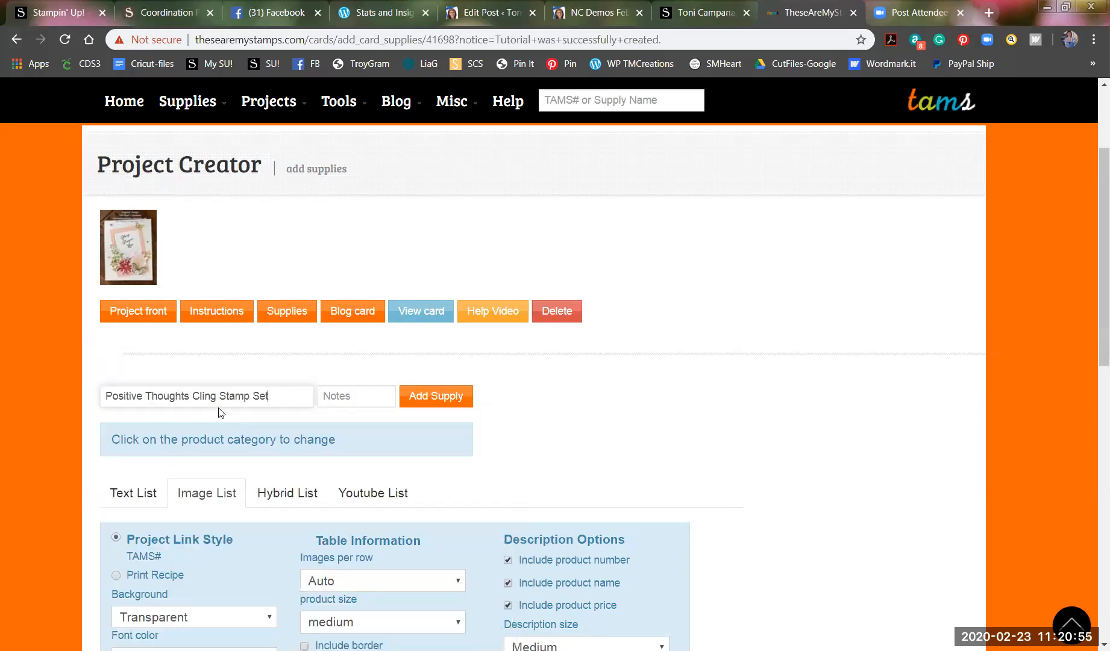
{"action": "left_click", "coordinate": [445, 396]}
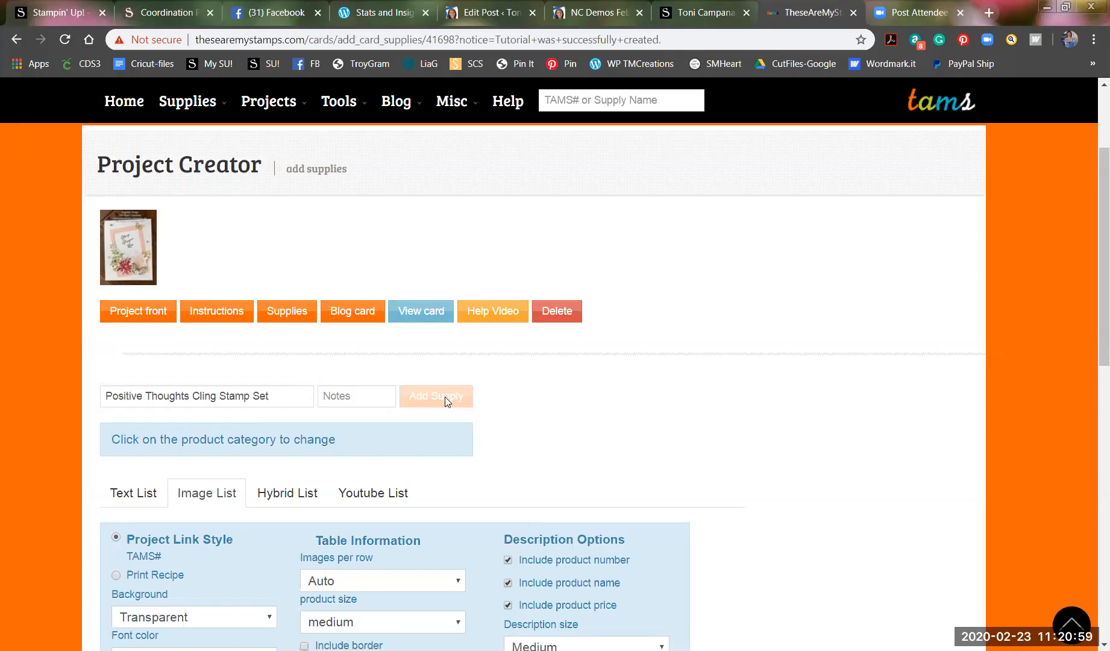
Add Nature's Thoughts Dies as the second supply.
{"action": "left_click", "coordinate": [128, 397]}
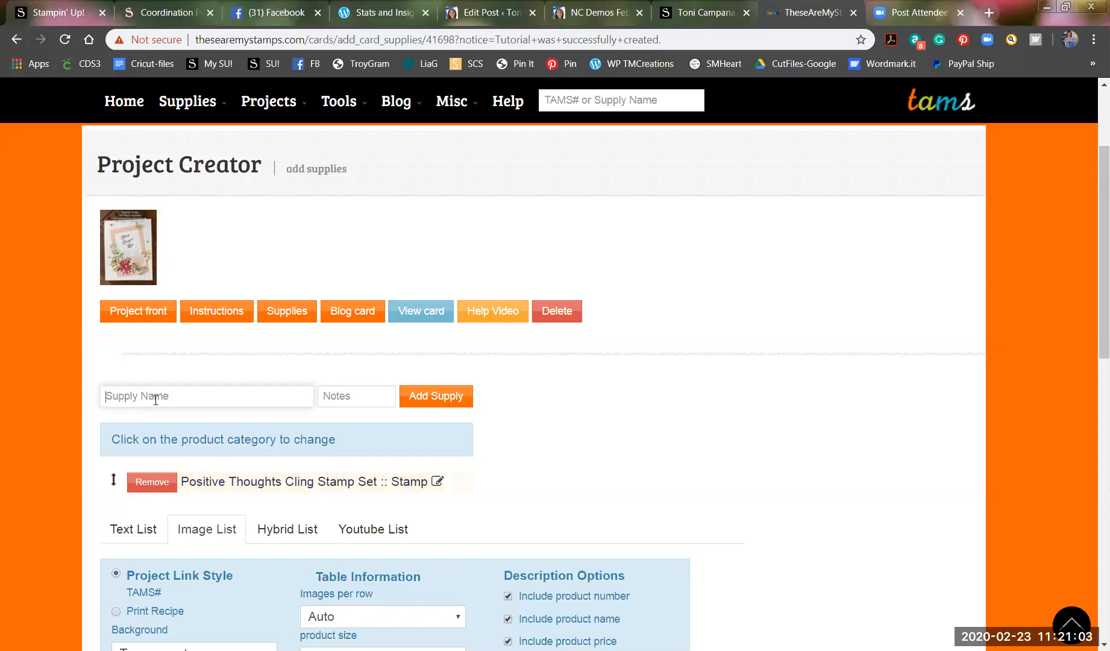
{"action": "type", "text": "Natures Thoughts"}
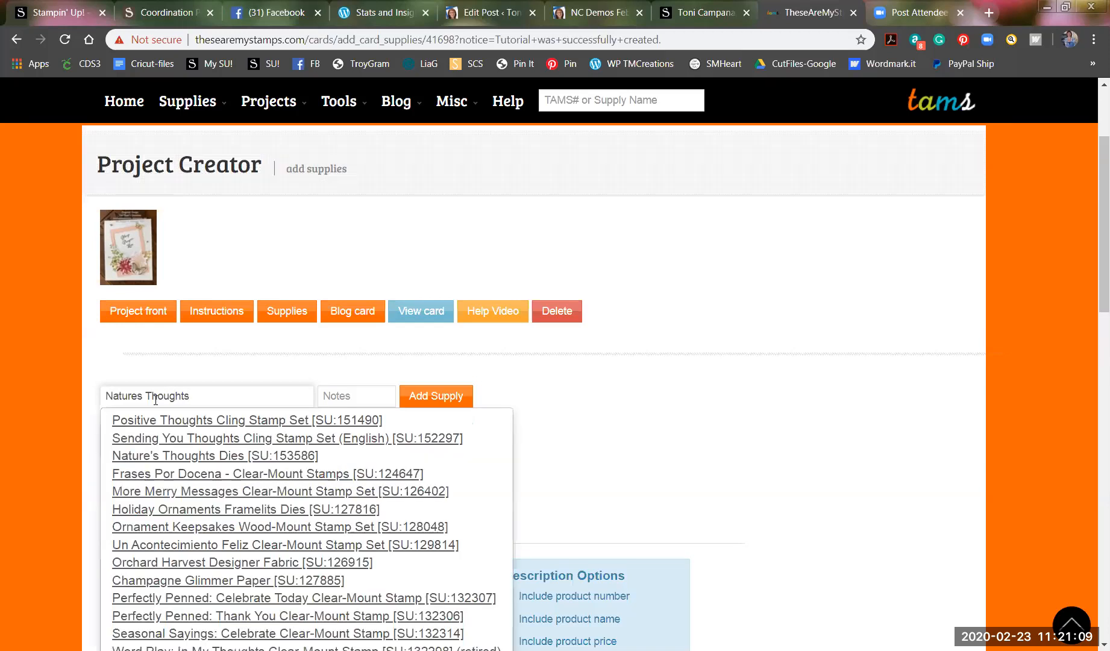
{"action": "left_click", "coordinate": [190, 456]}
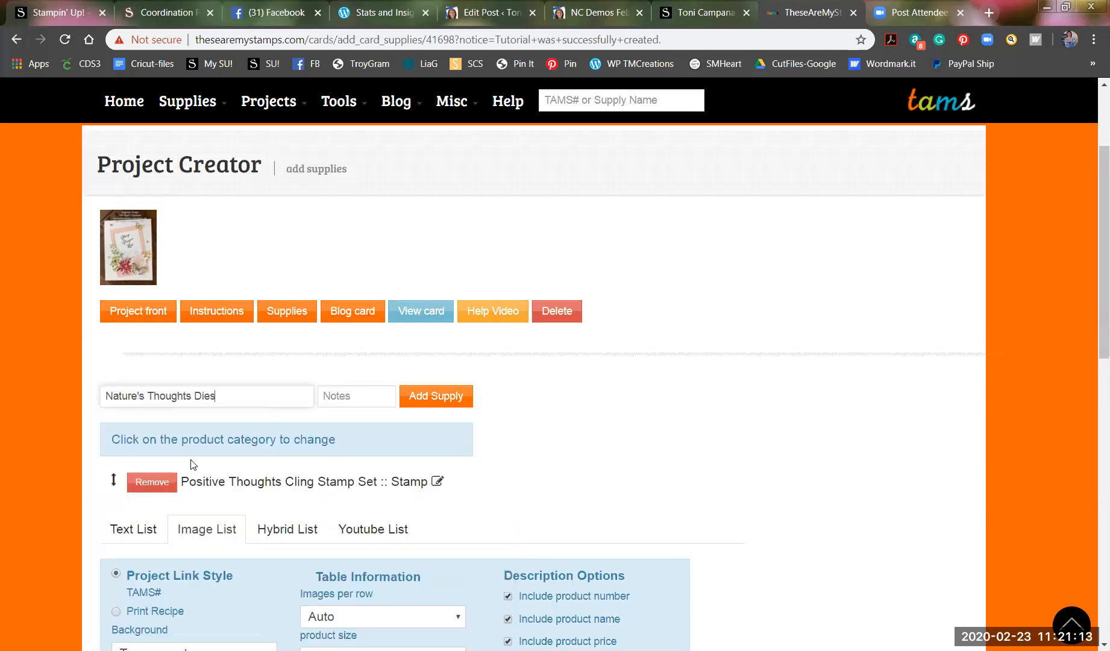
{"action": "left_click", "coordinate": [436, 394]}
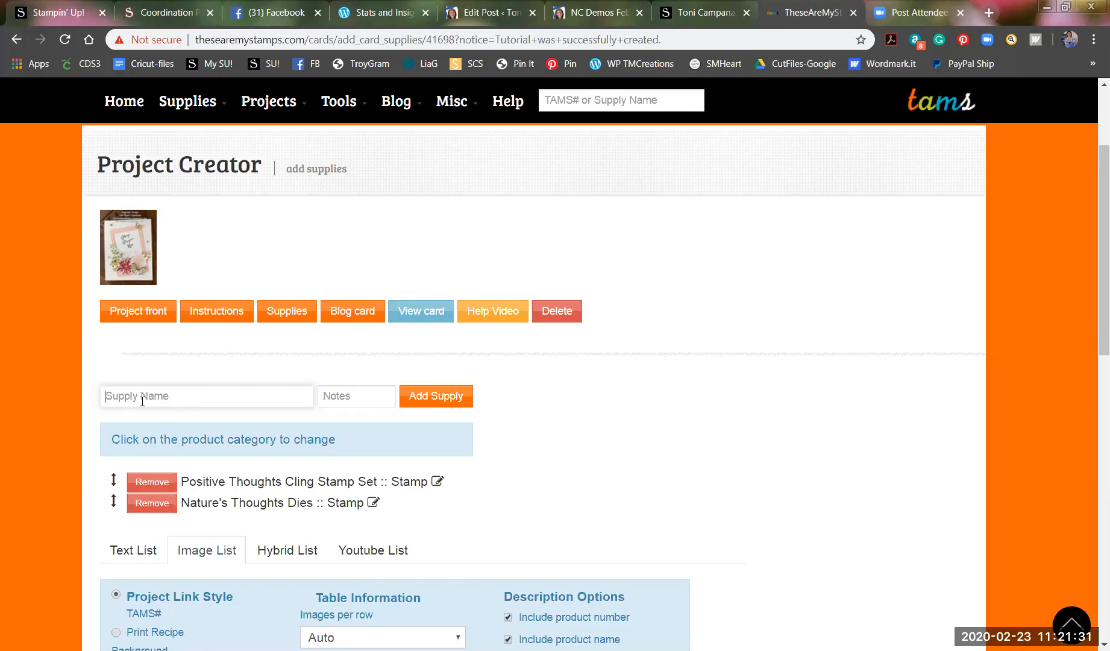
Add Stitched Rectangle Dies to the supply list.
{"action": "type", "text": "Stitched Rectangle"}
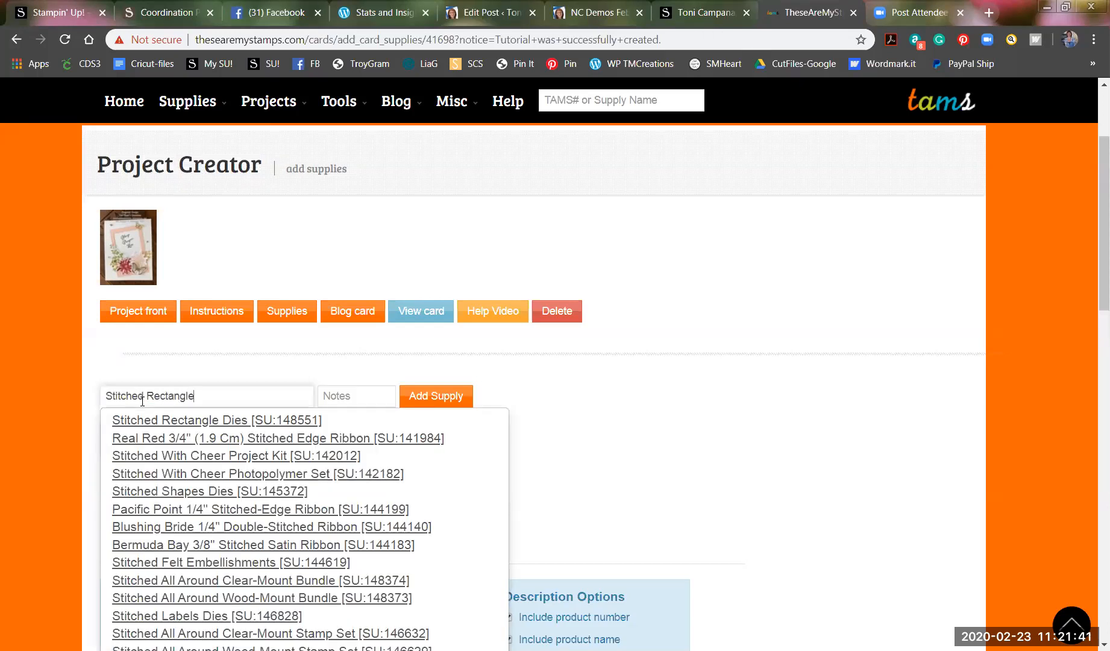
{"action": "left_click", "coordinate": [207, 422]}
{"action": "left_click", "coordinate": [417, 395]}
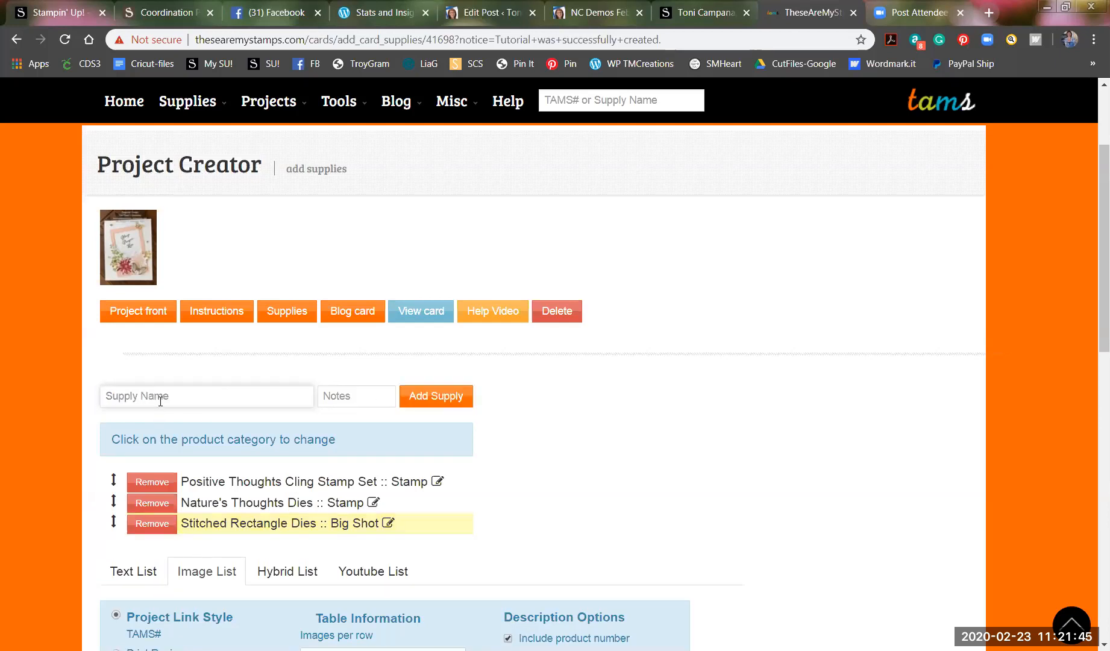
Add Shimmery White and Petal Pink 8-1/2" X 11" Cardstock to the supplies.
{"action": "type", "text": "Sh"}
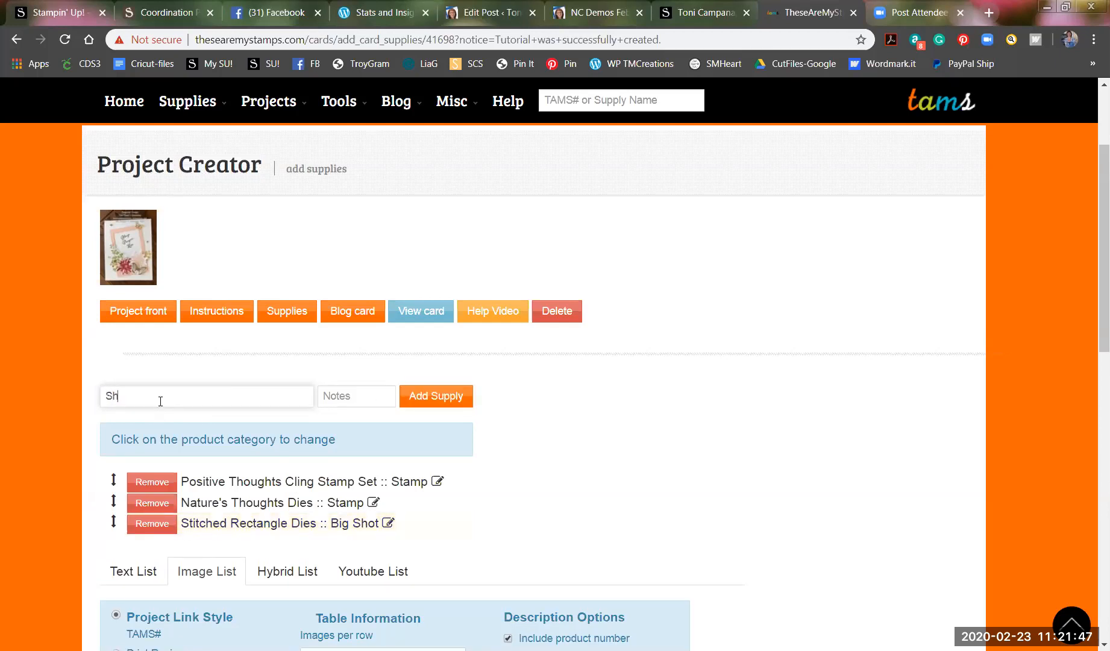
{"action": "type", "text": "immer white"}
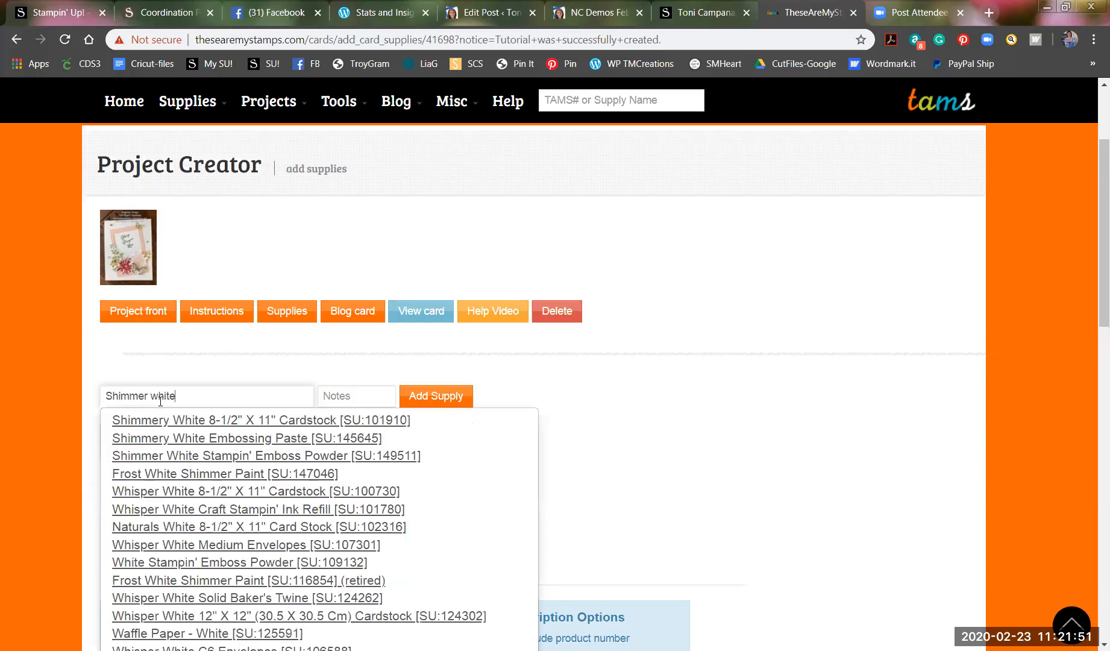
{"action": "left_click", "coordinate": [186, 420]}
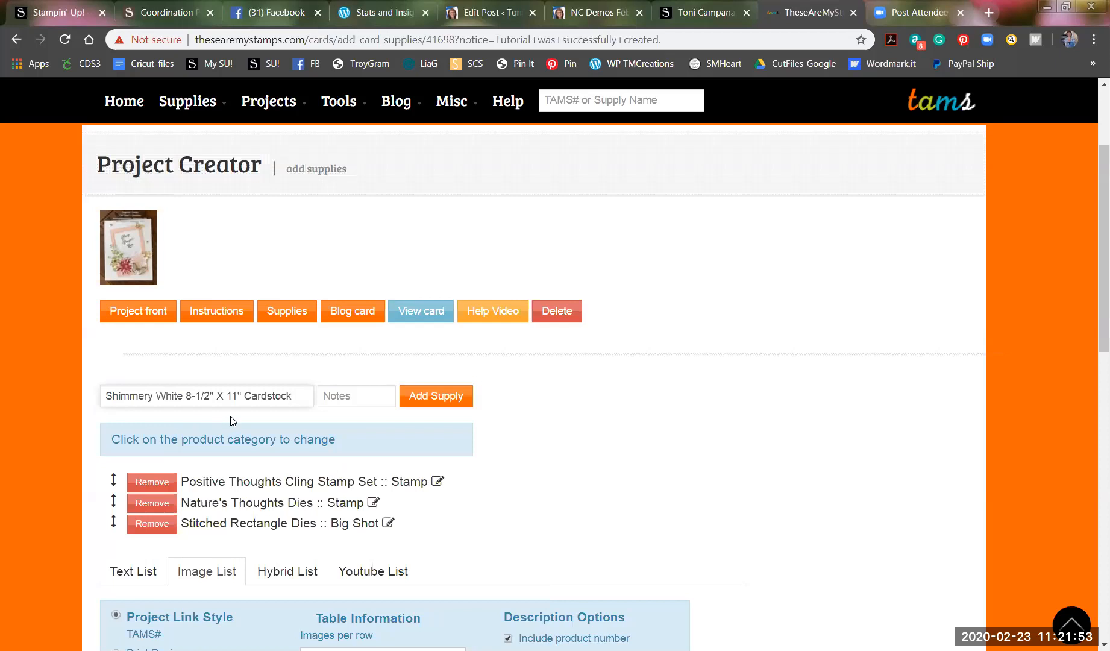
{"action": "left_click", "coordinate": [418, 396]}
{"action": "left_click", "coordinate": [209, 397]}
{"action": "type", "text": "Pe"}
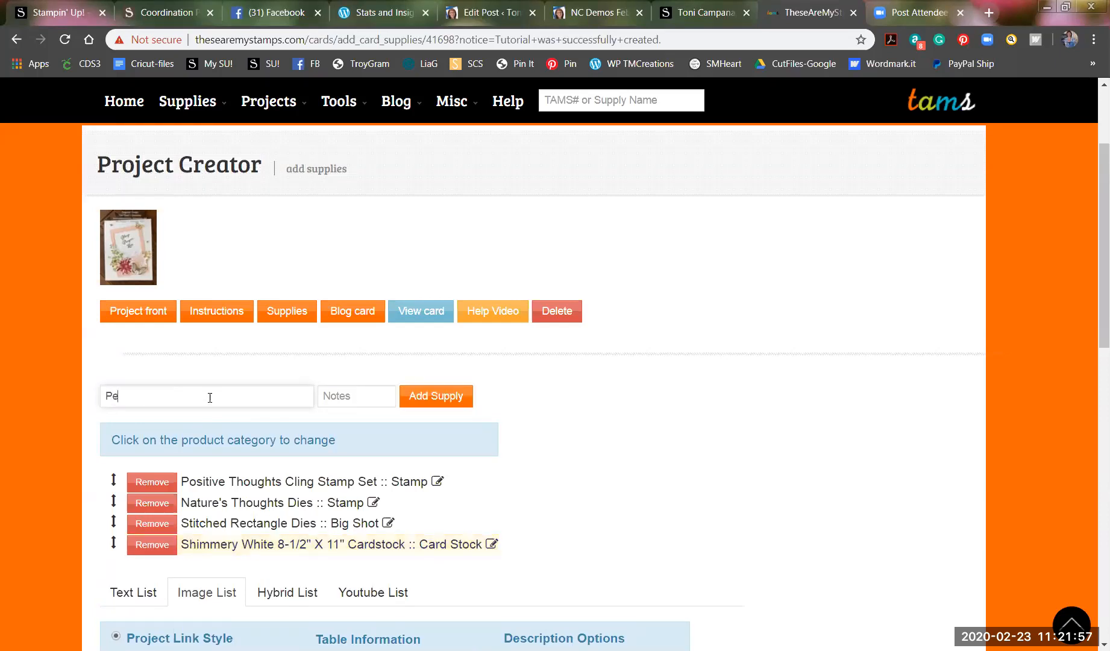
{"action": "type", "text": "tal Pink"}
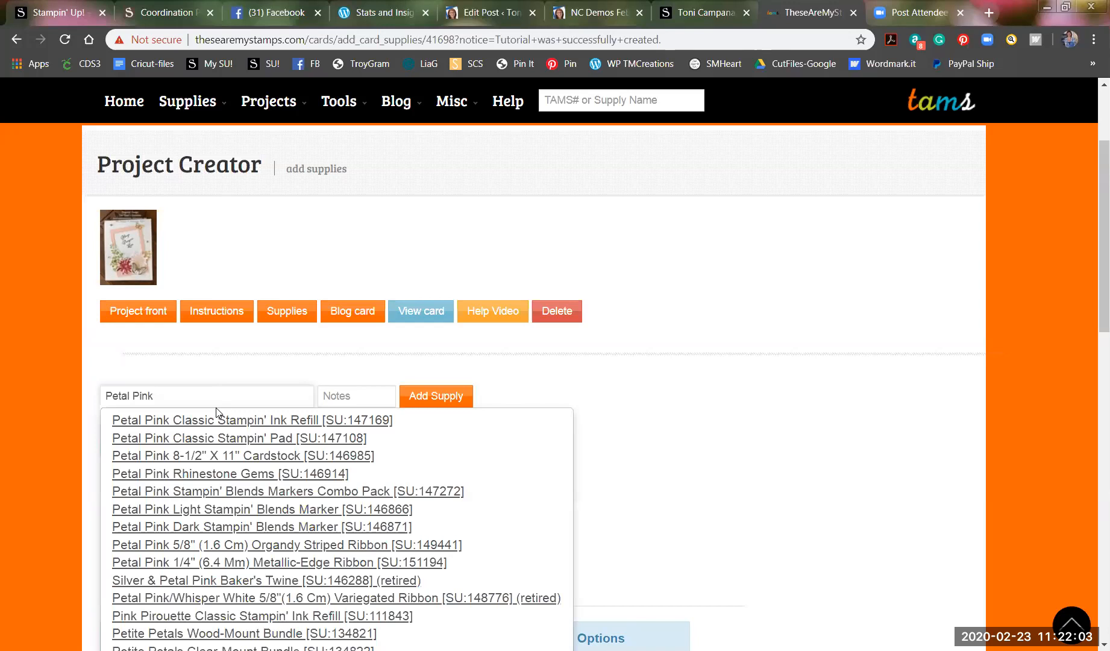
{"action": "left_click", "coordinate": [206, 455]}
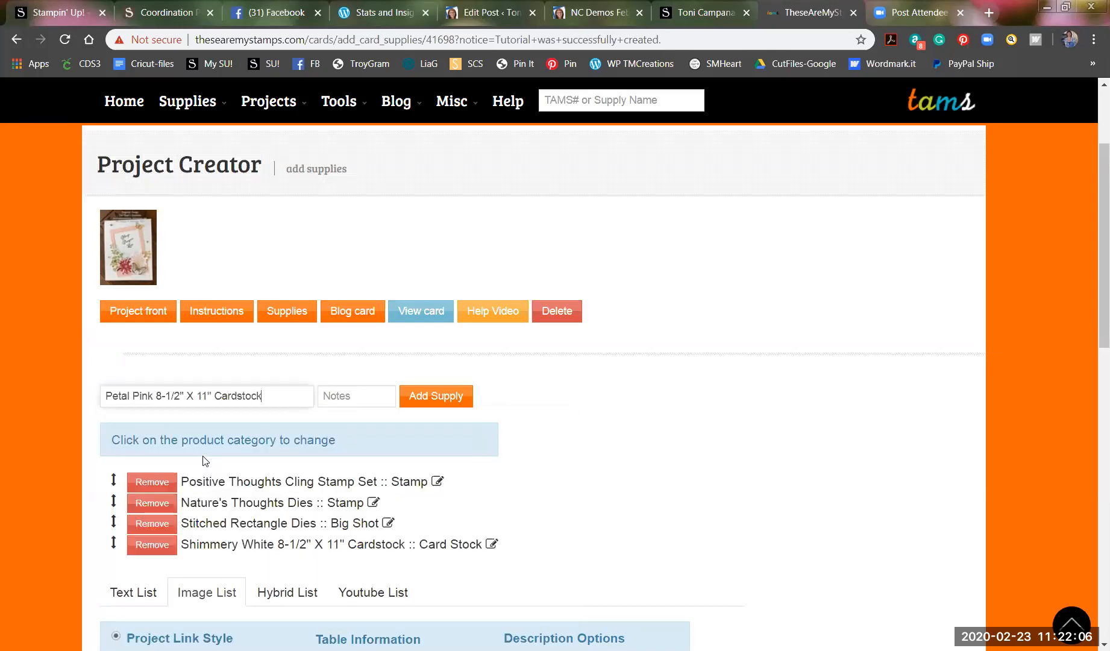
{"action": "left_click", "coordinate": [429, 394]}
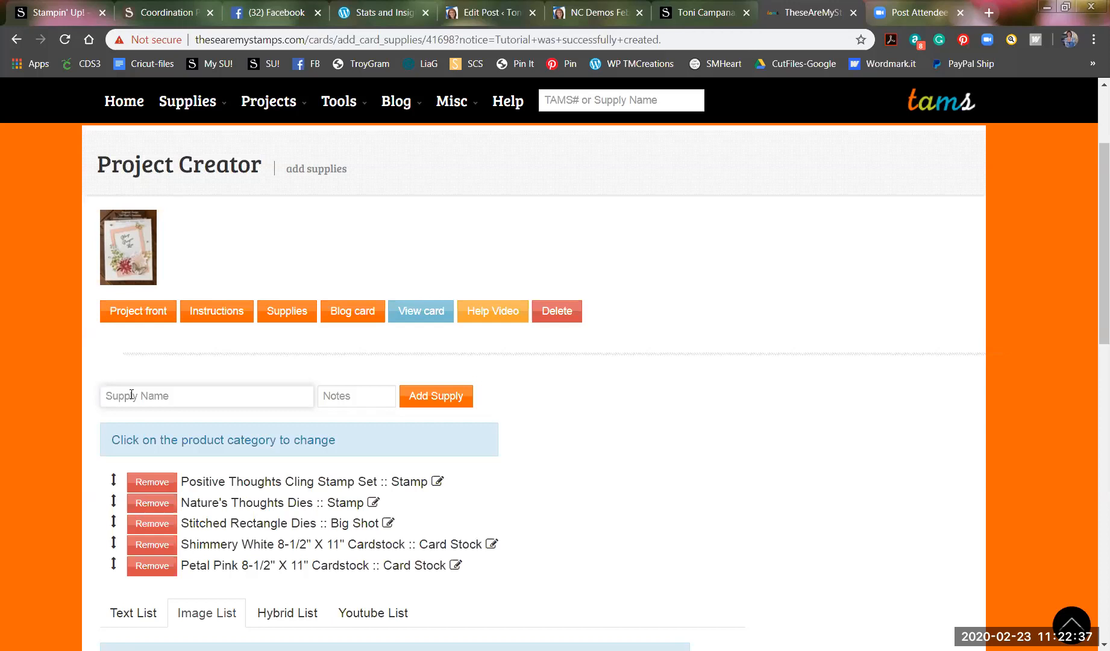
Add Gold Foil Sheets and Petal Pink Classic Stampin' Pad to the supplies.
{"action": "type", "text": "Gold fo"}
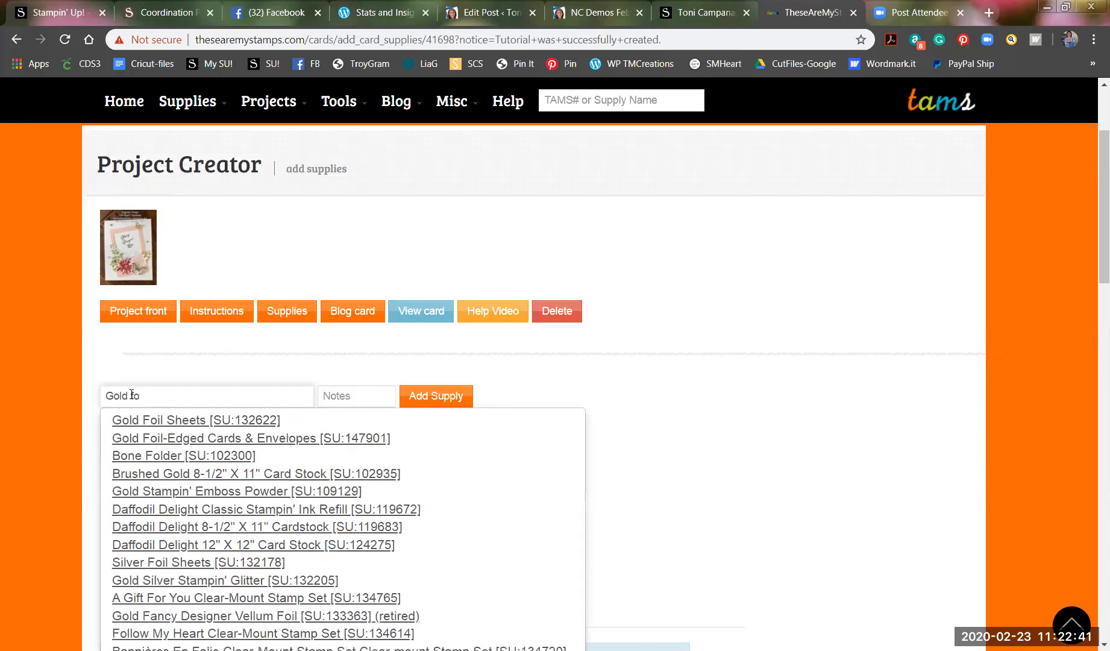
{"action": "left_click", "coordinate": [171, 420]}
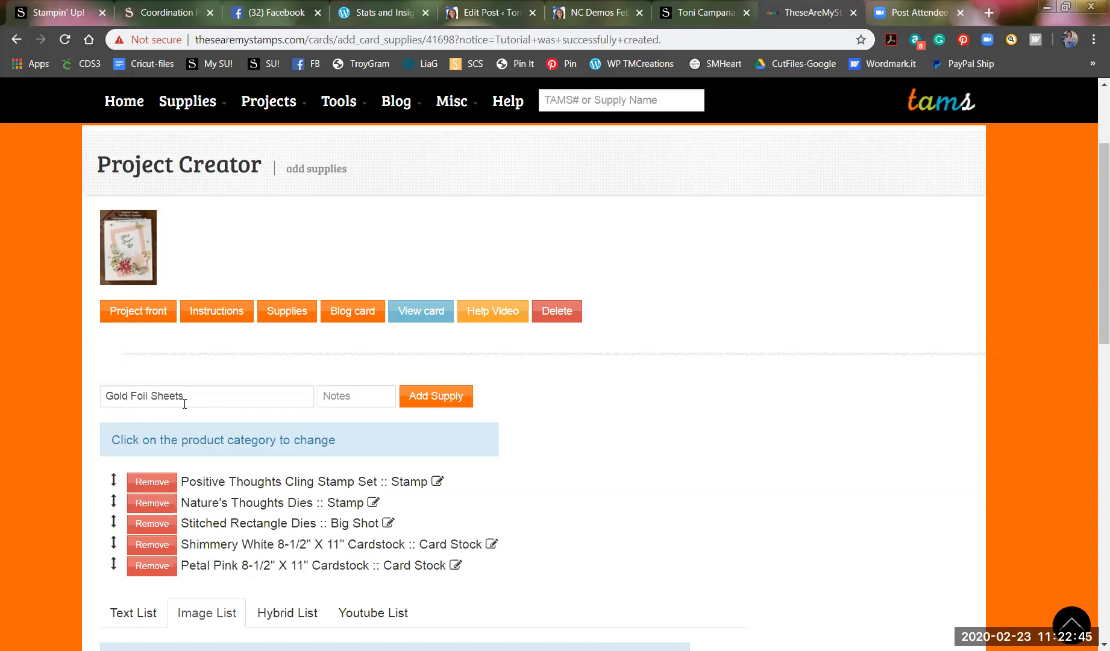
{"action": "key", "text": "Return"}
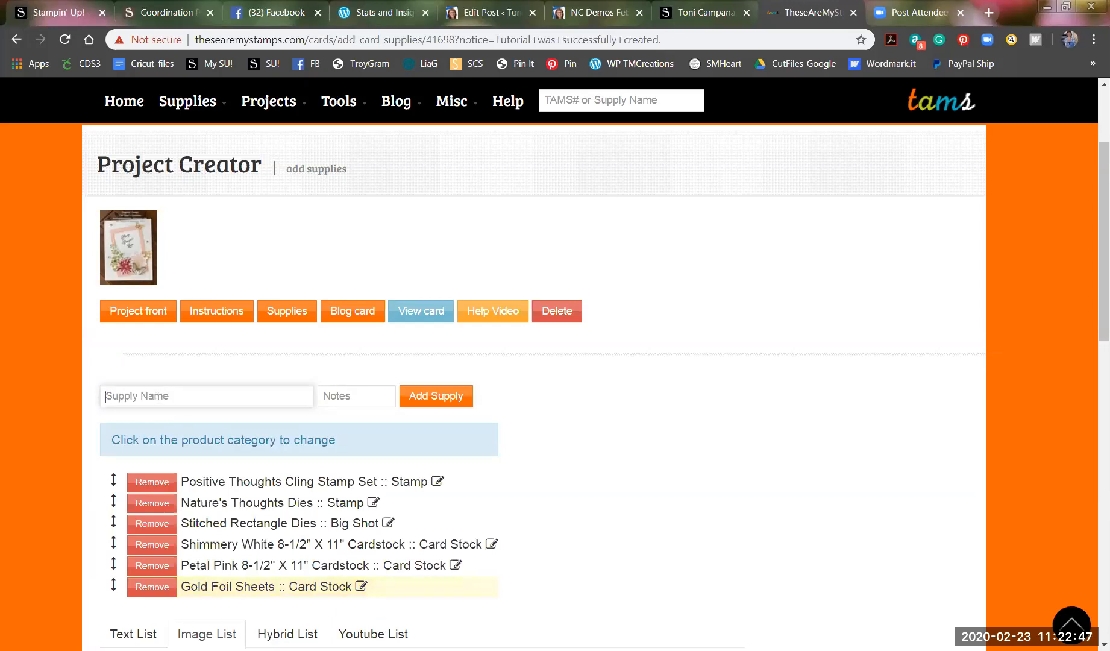
{"action": "type", "text": "Petal pink"}
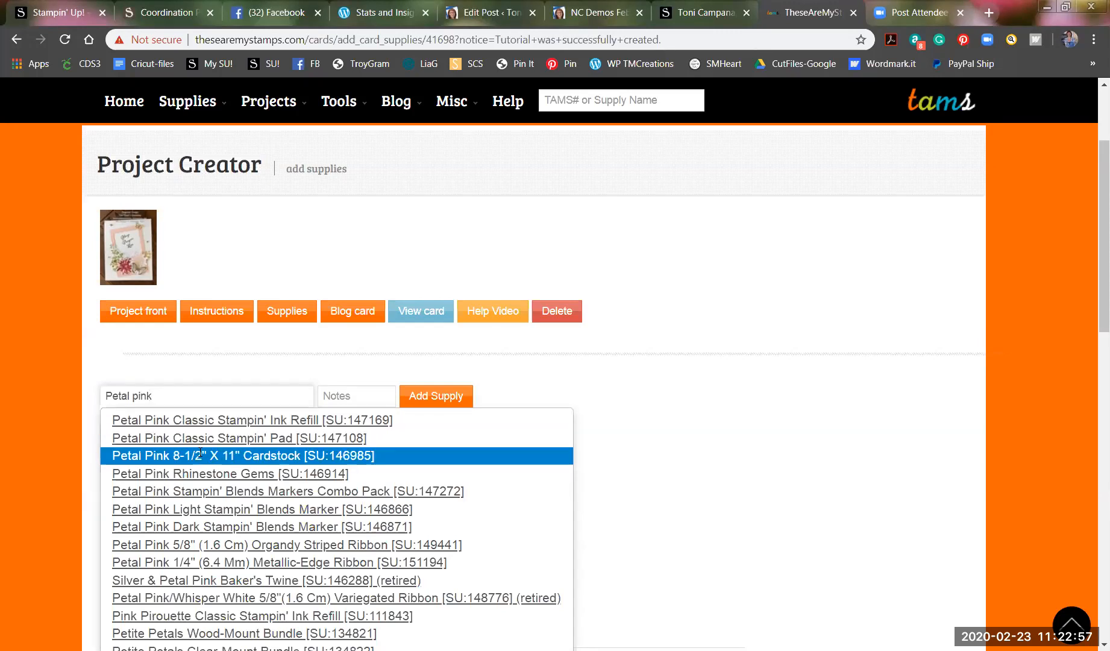
{"action": "left_click", "coordinate": [196, 439]}
{"action": "left_click", "coordinate": [421, 395]}
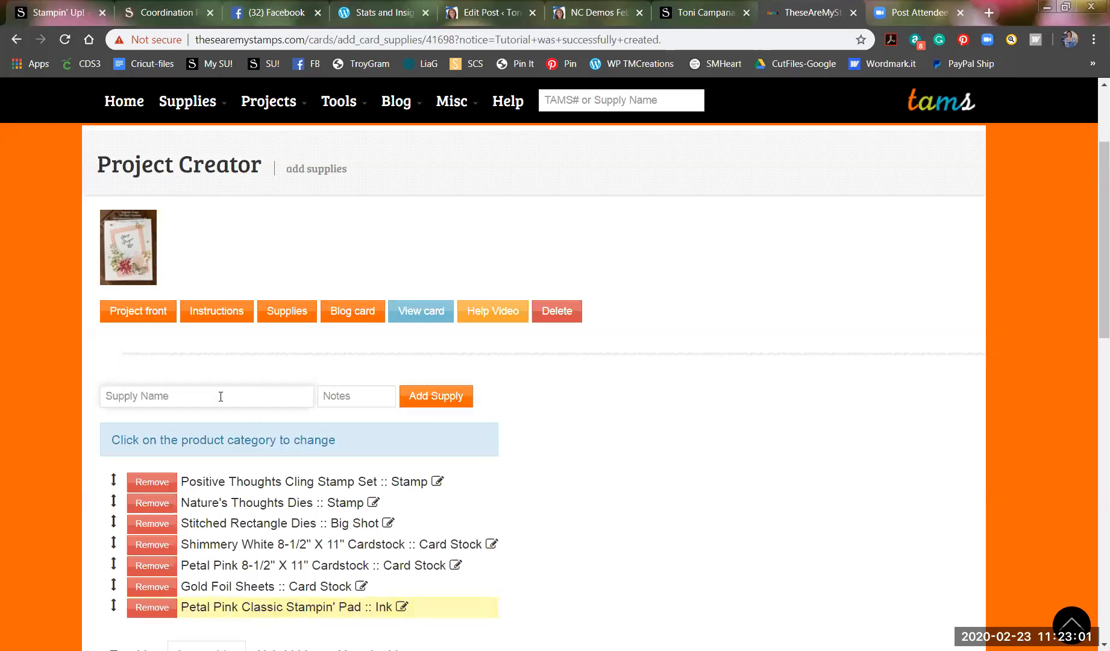
Add Cherry Cobbler, Pear Pizzazz and Soft Suede Classic Stampin' Pads to the supplies.
{"action": "type", "text": "Che"}
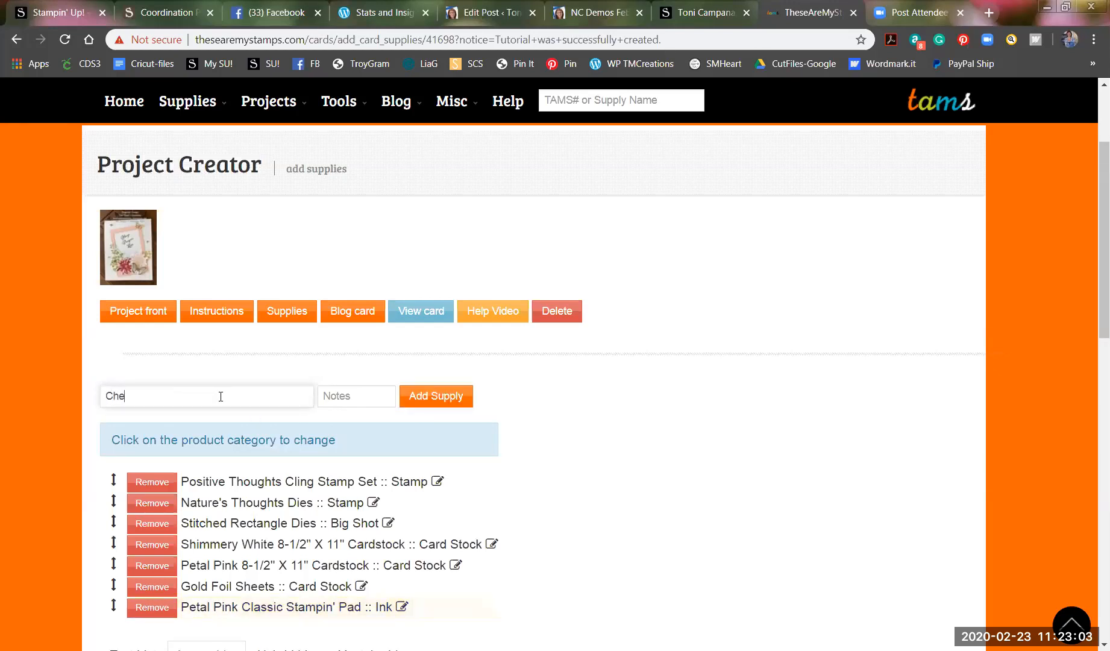
{"action": "type", "text": "rry"}
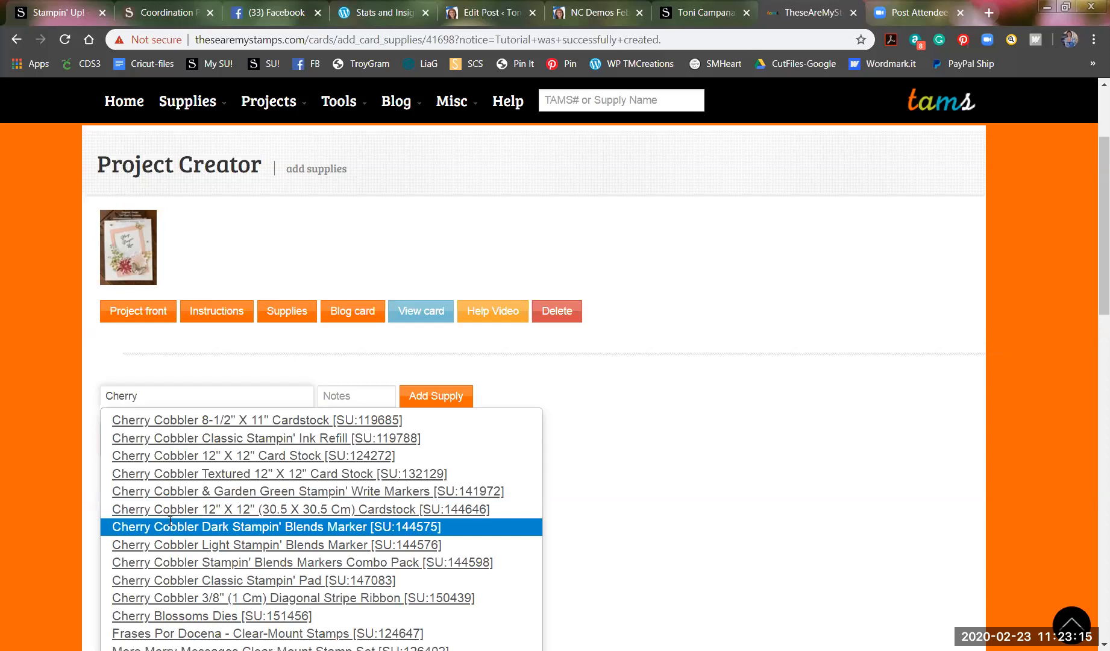
{"action": "left_click", "coordinate": [171, 580]}
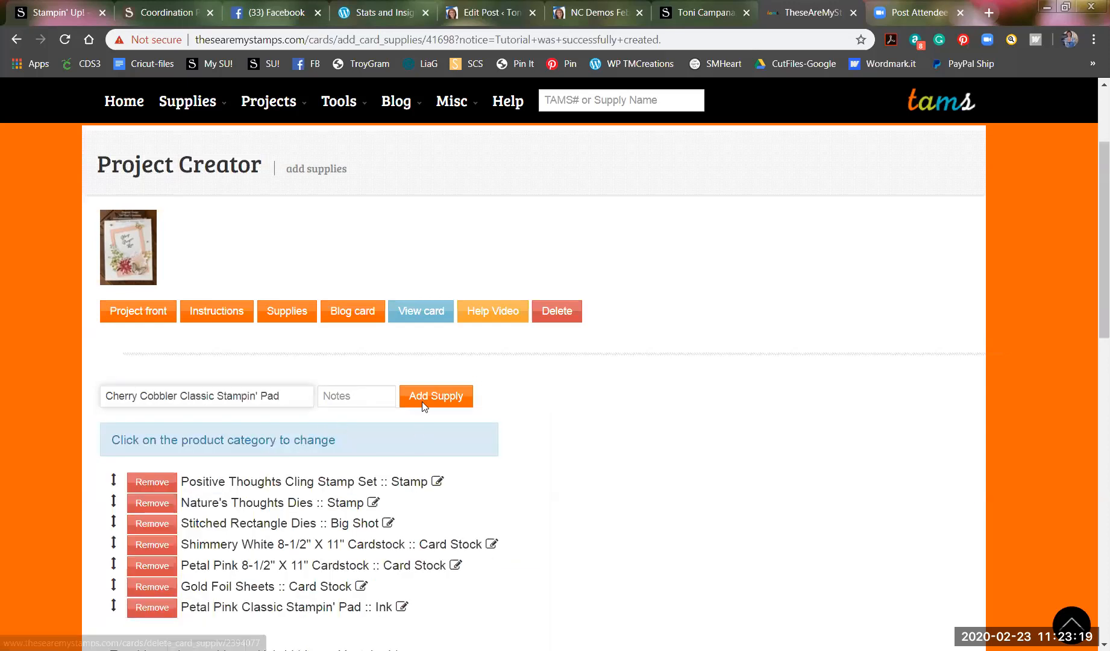
{"action": "key", "text": "Return"}
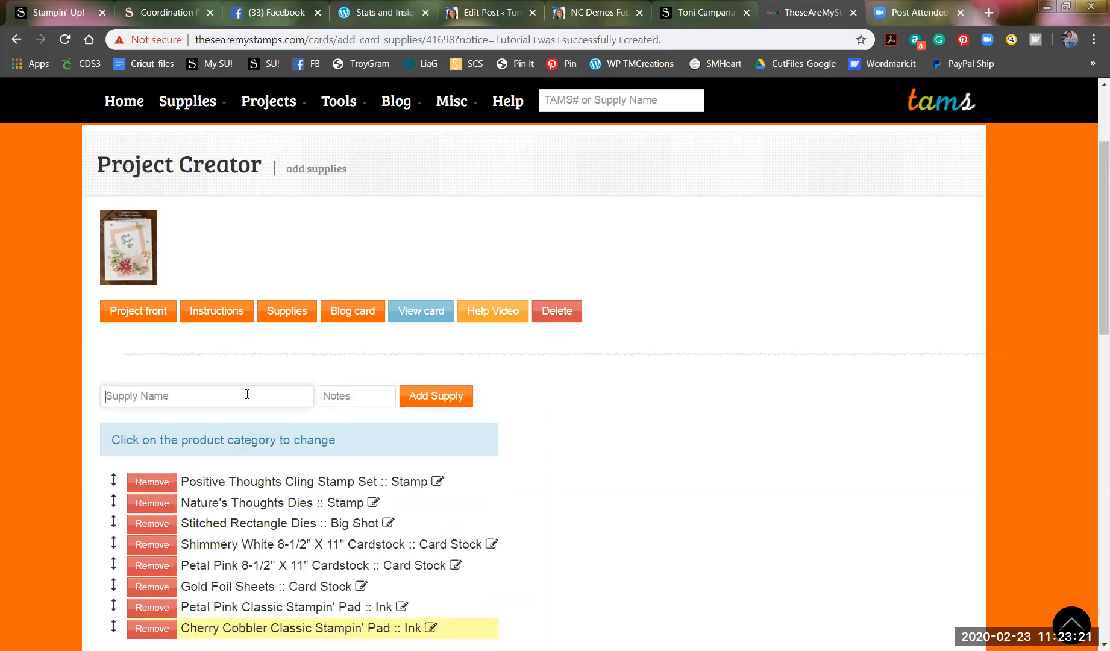
{"action": "type", "text": "Pear "}
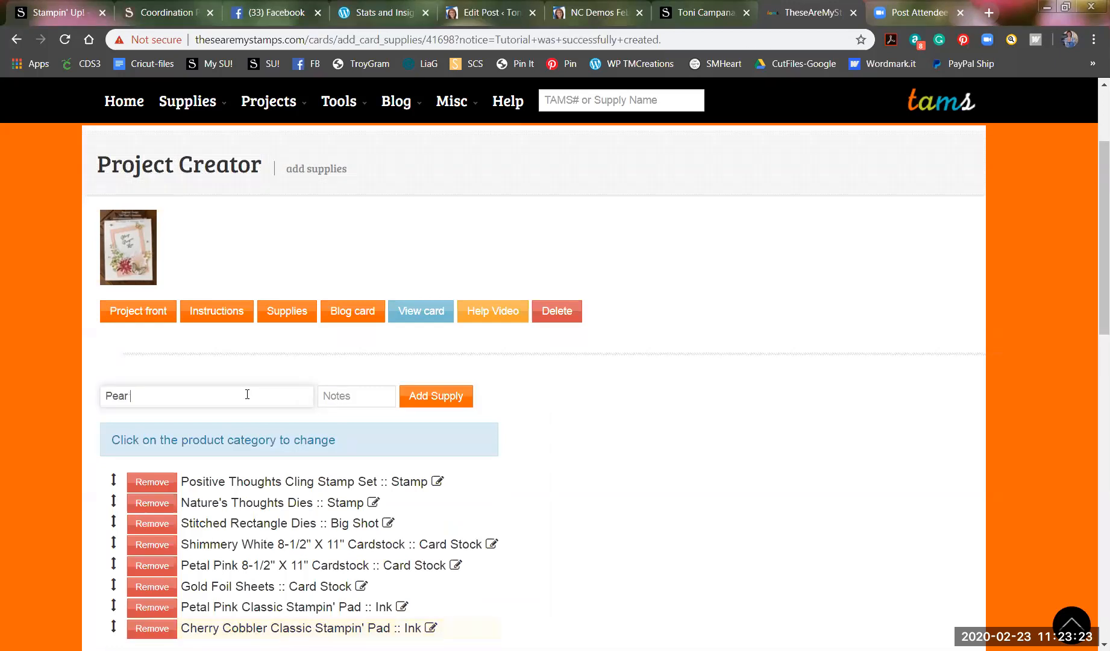
{"action": "type", "text": "Pizzazz"}
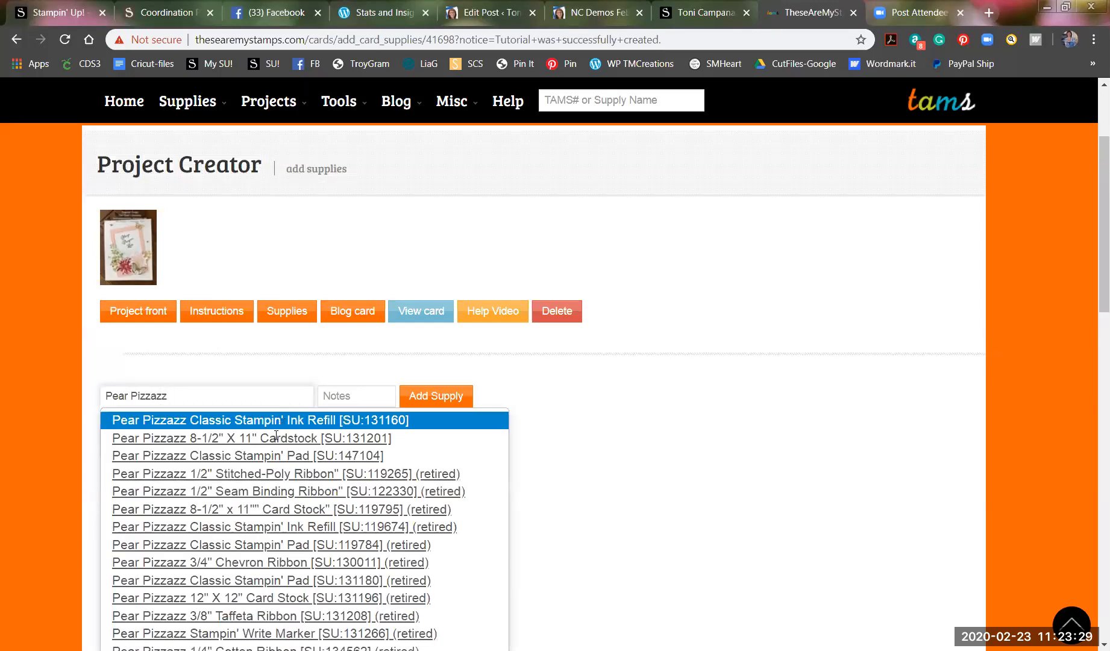
{"action": "left_click", "coordinate": [289, 453]}
{"action": "left_click", "coordinate": [426, 391]}
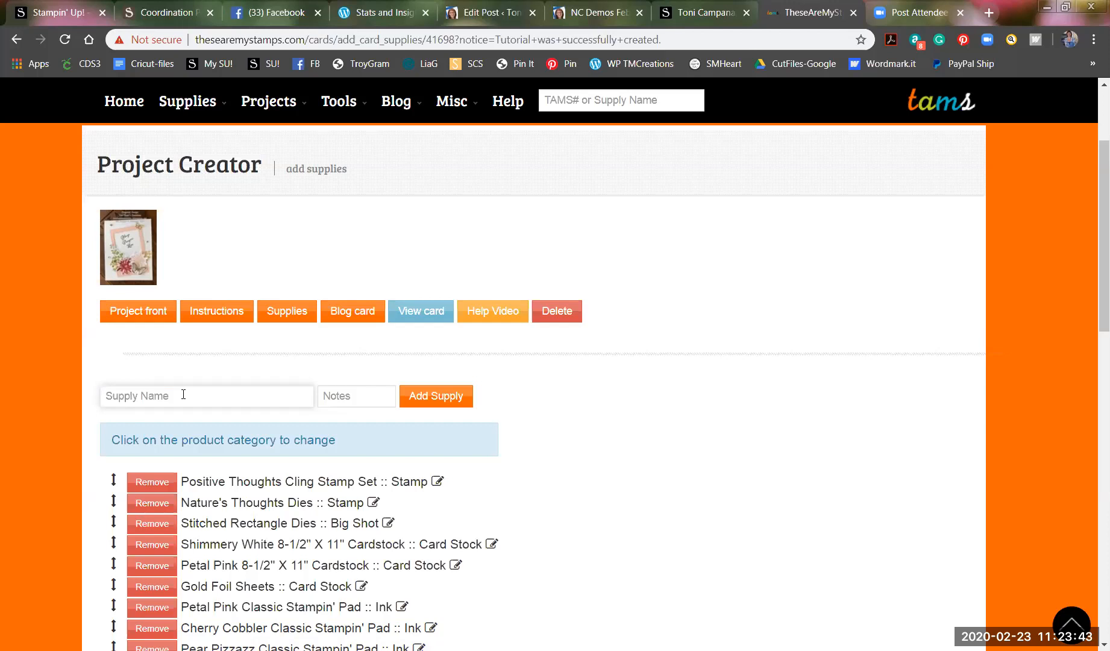
{"action": "type", "text": "Soft Suede"}
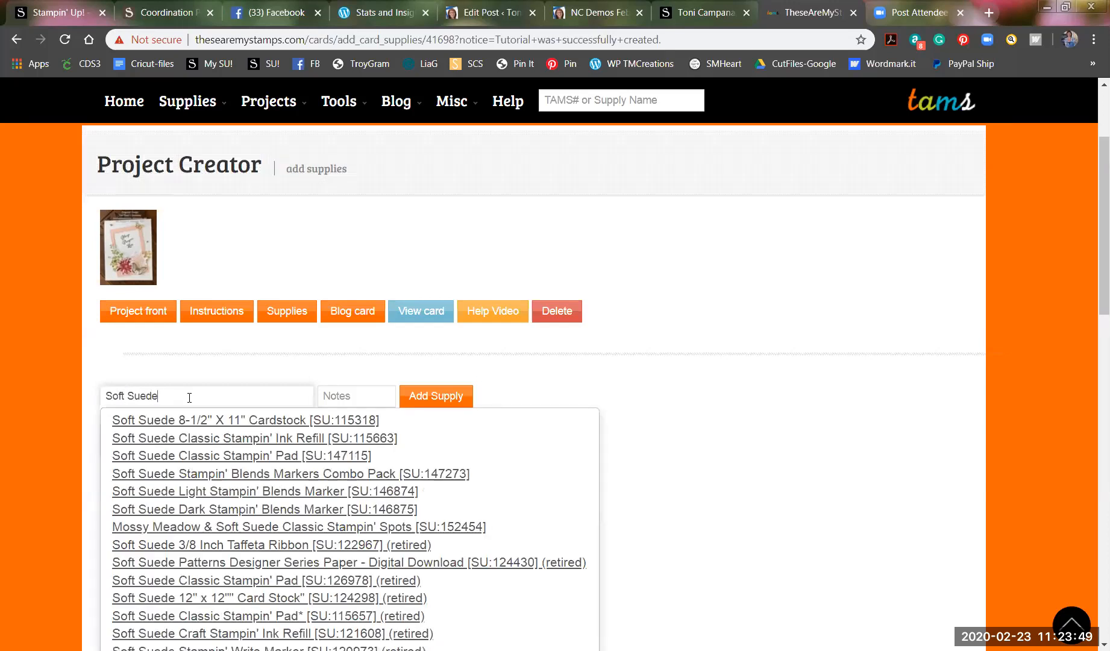
{"action": "left_click", "coordinate": [212, 455]}
{"action": "left_click", "coordinate": [421, 398]}
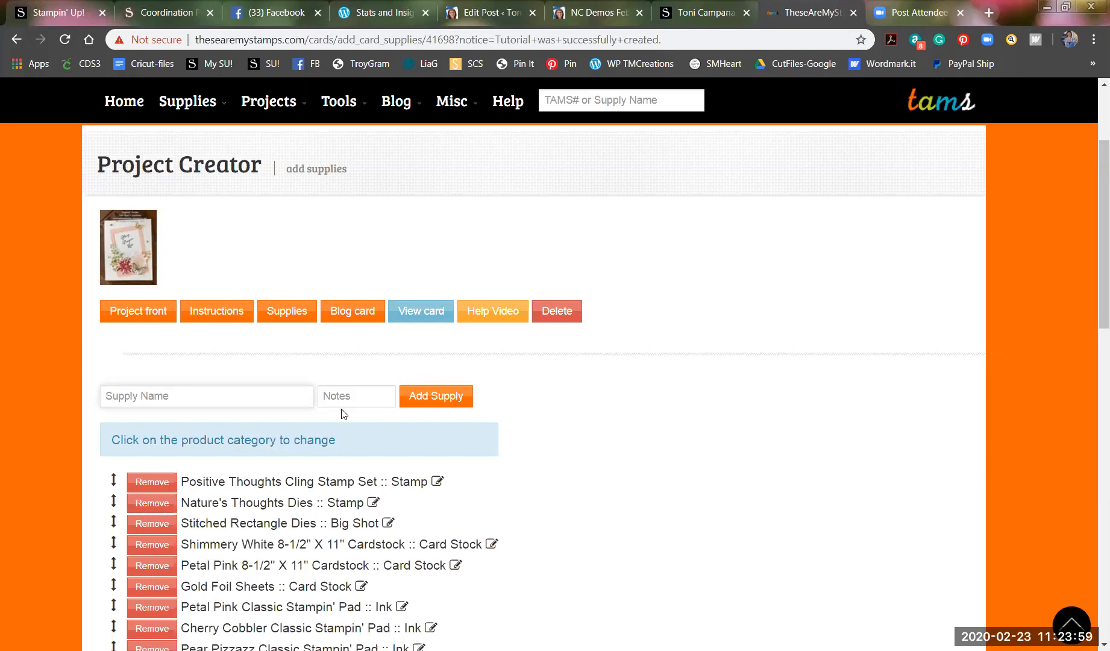
{"action": "scroll", "coordinate": [344, 413], "scroll_direction": "down", "scroll_amount": 1}
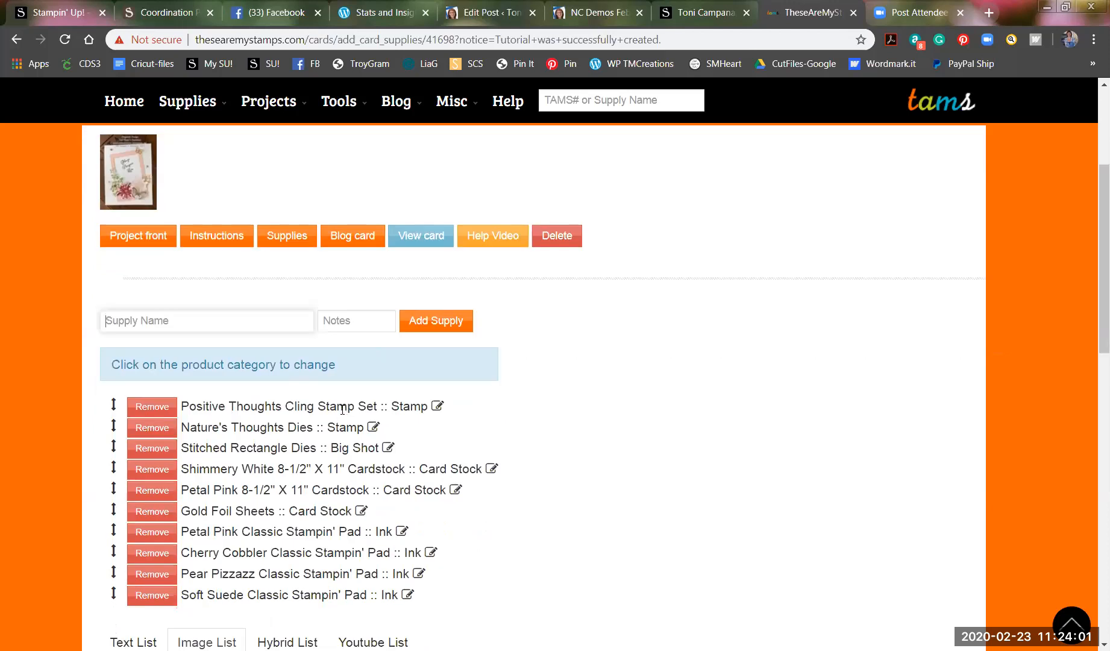
Add Champagne Rhinestone Basic Jewels and Clear Wink Of Stella Glitter Brush to the supplies.
{"action": "type", "text": "Champagne"}
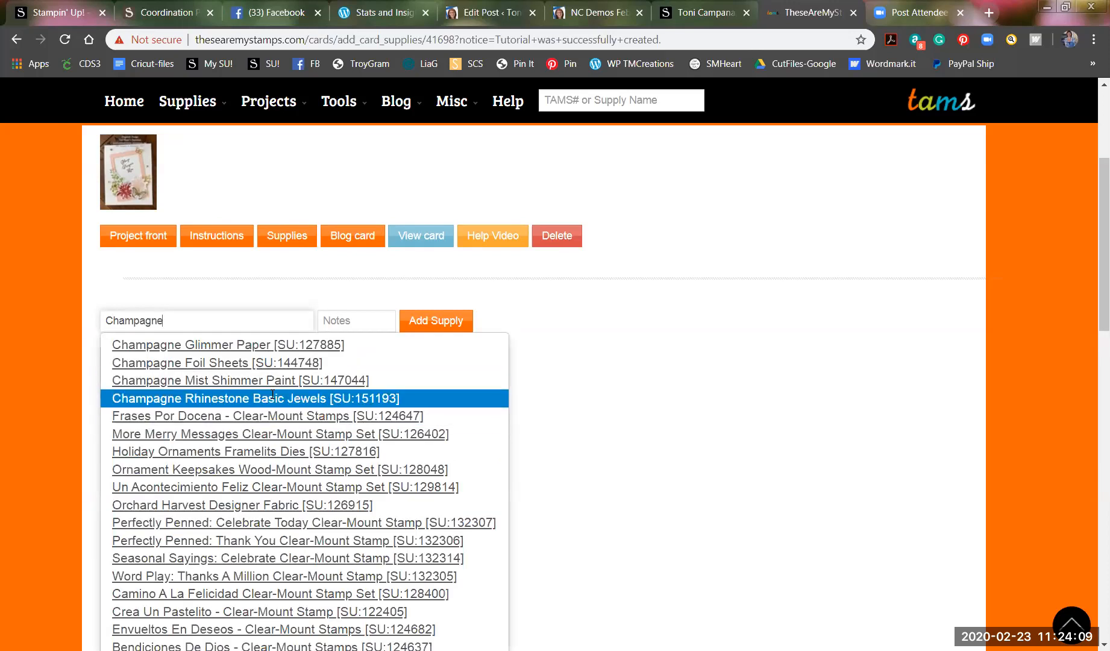
{"action": "left_click", "coordinate": [272, 398]}
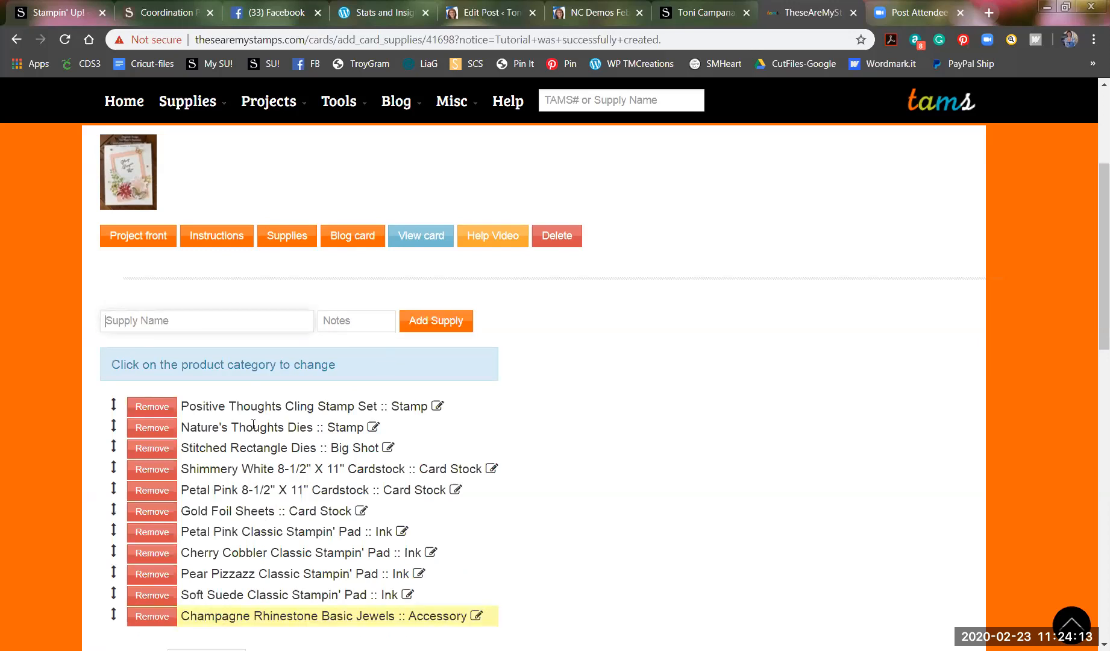
{"action": "type", "text": "Wink of Stella"}
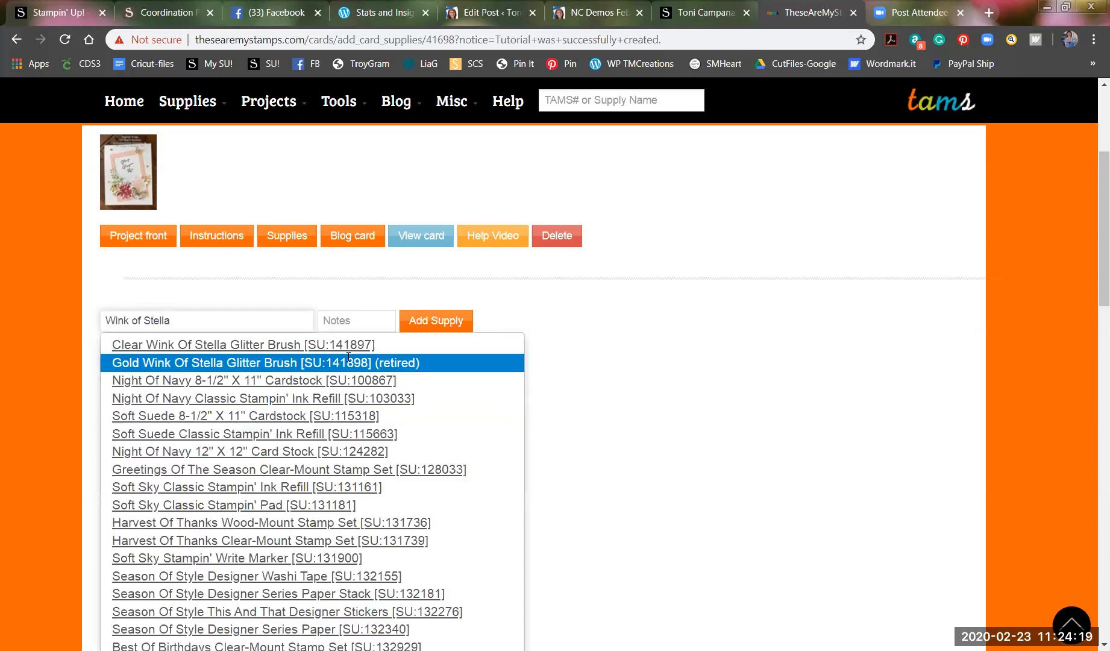
{"action": "left_click", "coordinate": [277, 344]}
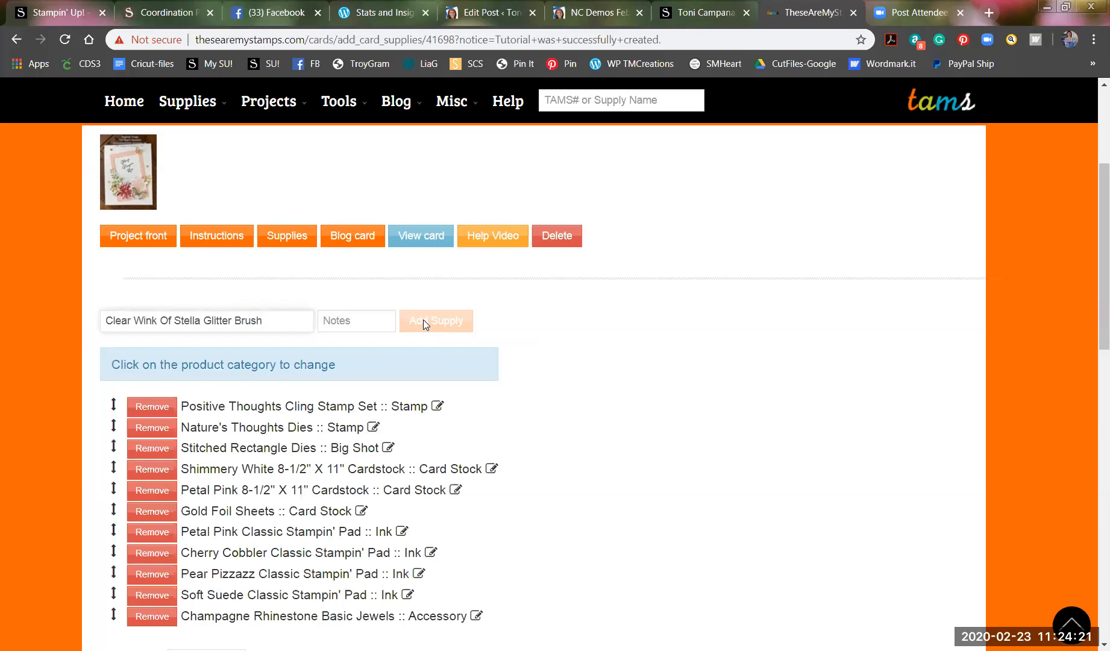
{"action": "key", "text": "Return"}
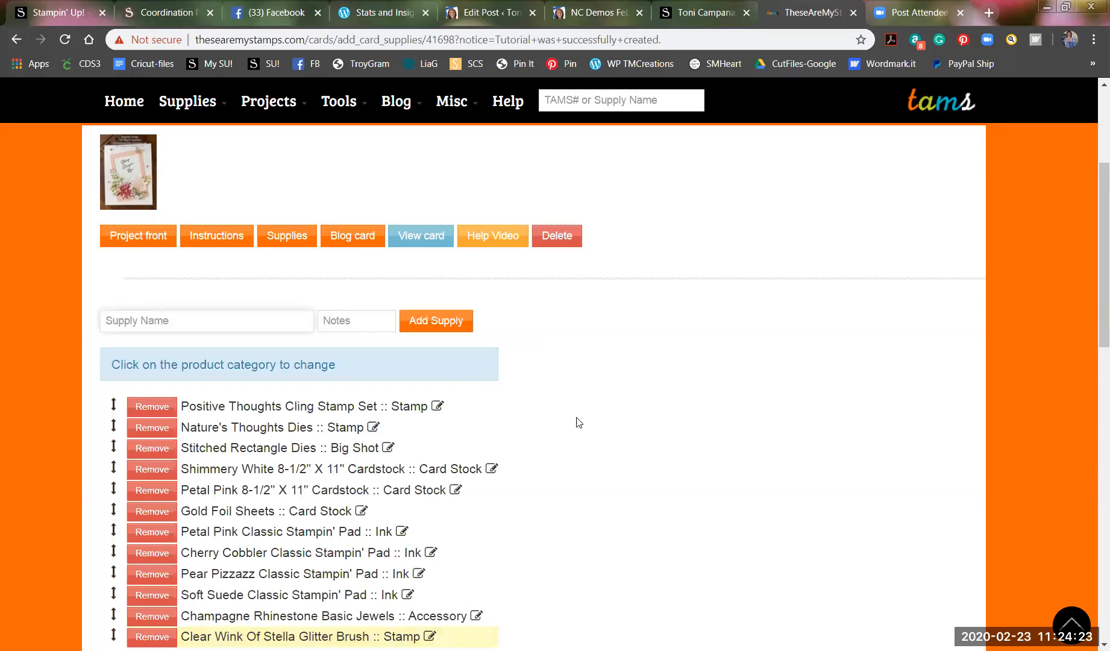
{"action": "scroll", "coordinate": [578, 422], "scroll_direction": "down", "scroll_amount": 2}
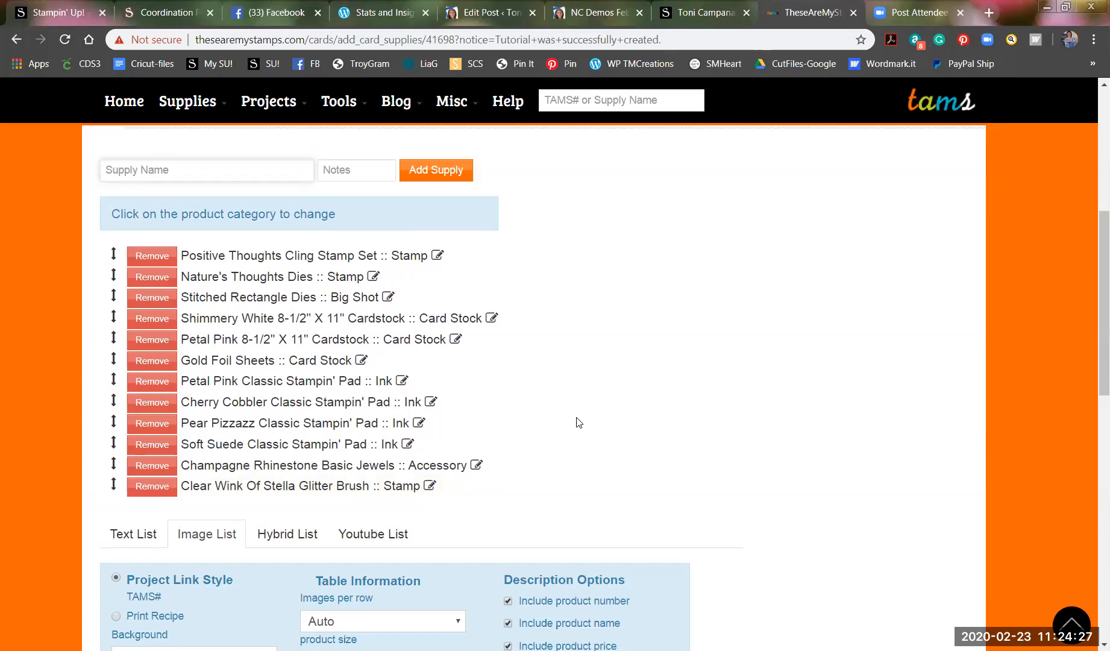
{"action": "scroll", "coordinate": [554, 423], "scroll_direction": "up", "scroll_amount": 1}
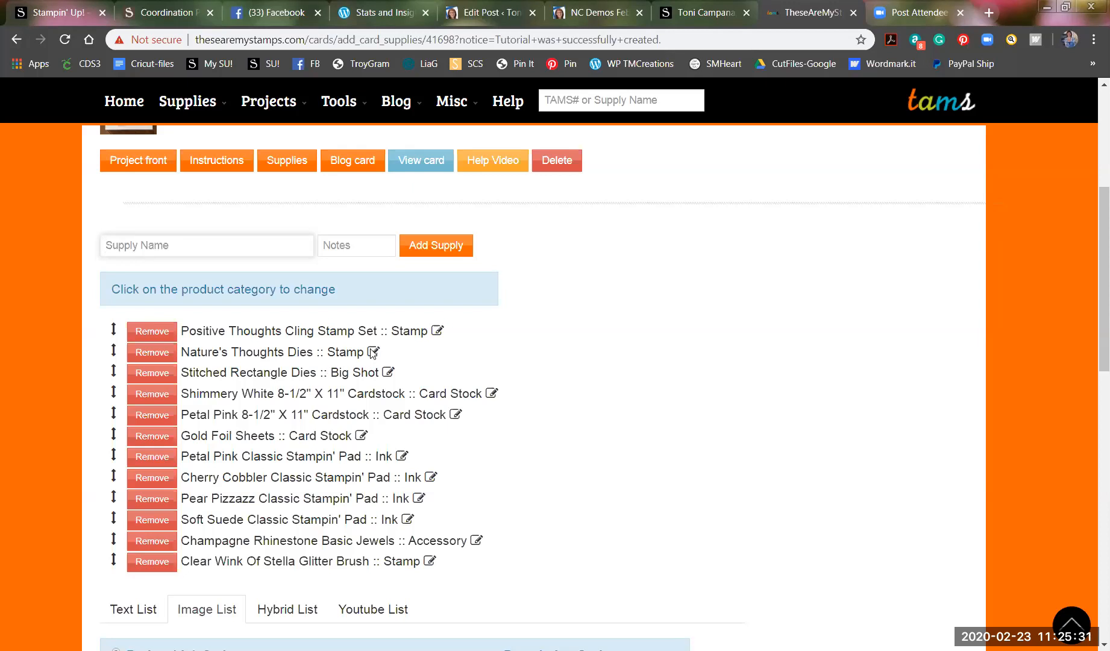
{"action": "scroll", "coordinate": [373, 353], "scroll_direction": "down", "scroll_amount": 1}
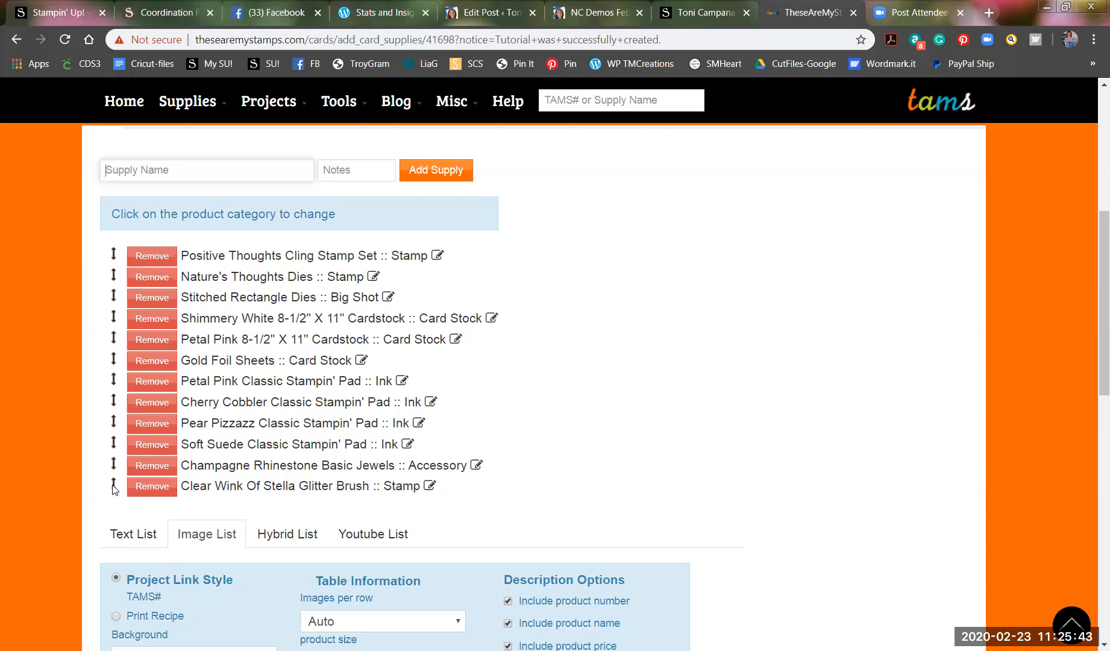
{"action": "mouse_move", "coordinate": [113, 488]}
{"action": "left_mouse_down"}
{"action": "mouse_move", "coordinate": [118, 443]}
{"action": "mouse_move", "coordinate": [118, 486]}
{"action": "left_mouse_up"}
{"action": "scroll", "coordinate": [614, 427], "scroll_direction": "up", "scroll_amount": 1}
{"action": "scroll", "coordinate": [615, 427], "scroll_direction": "up", "scroll_amount": 2}
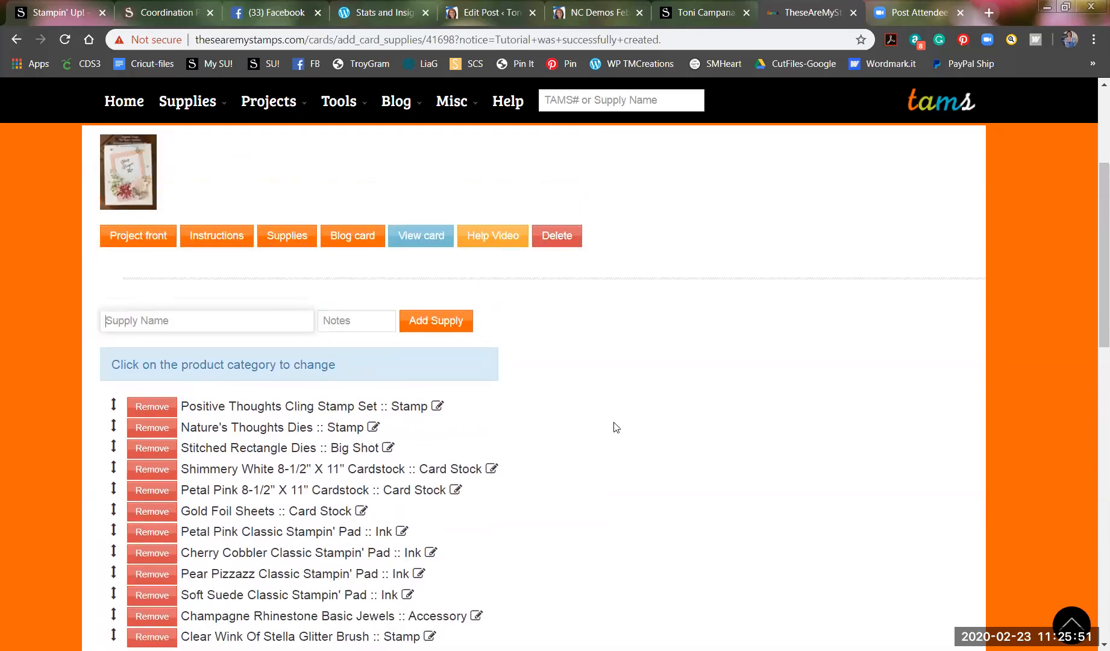
{"action": "scroll", "coordinate": [615, 426], "scroll_direction": "down", "scroll_amount": 3}
{"action": "scroll", "coordinate": [615, 426], "scroll_direction": "down", "scroll_amount": 3}
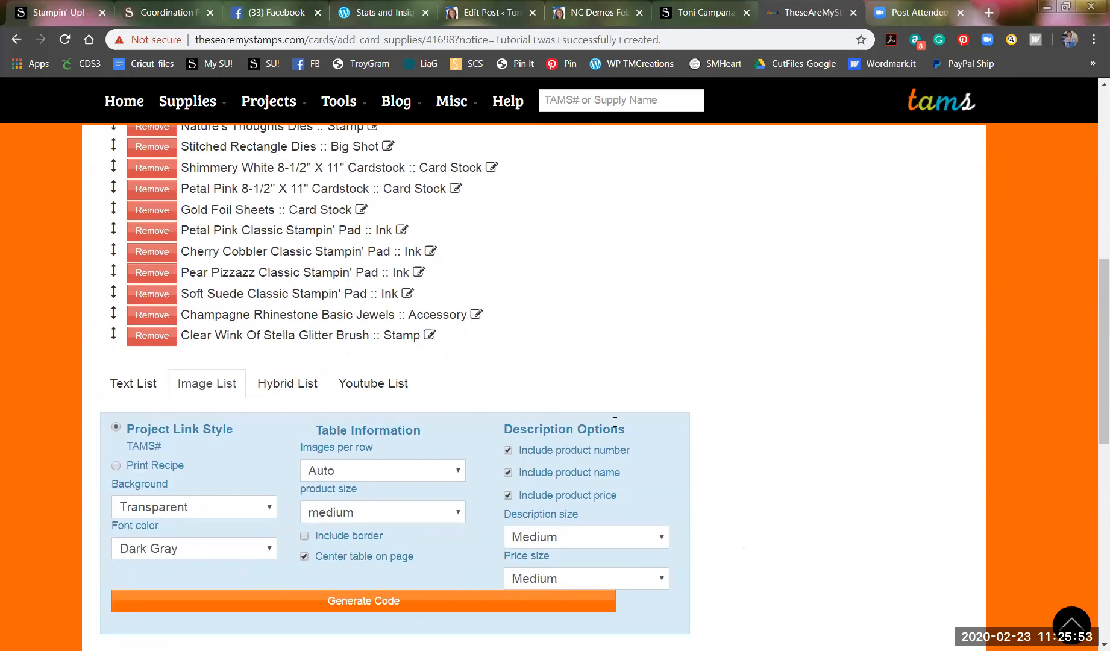
{"action": "scroll", "coordinate": [614, 424], "scroll_direction": "up", "scroll_amount": 3}
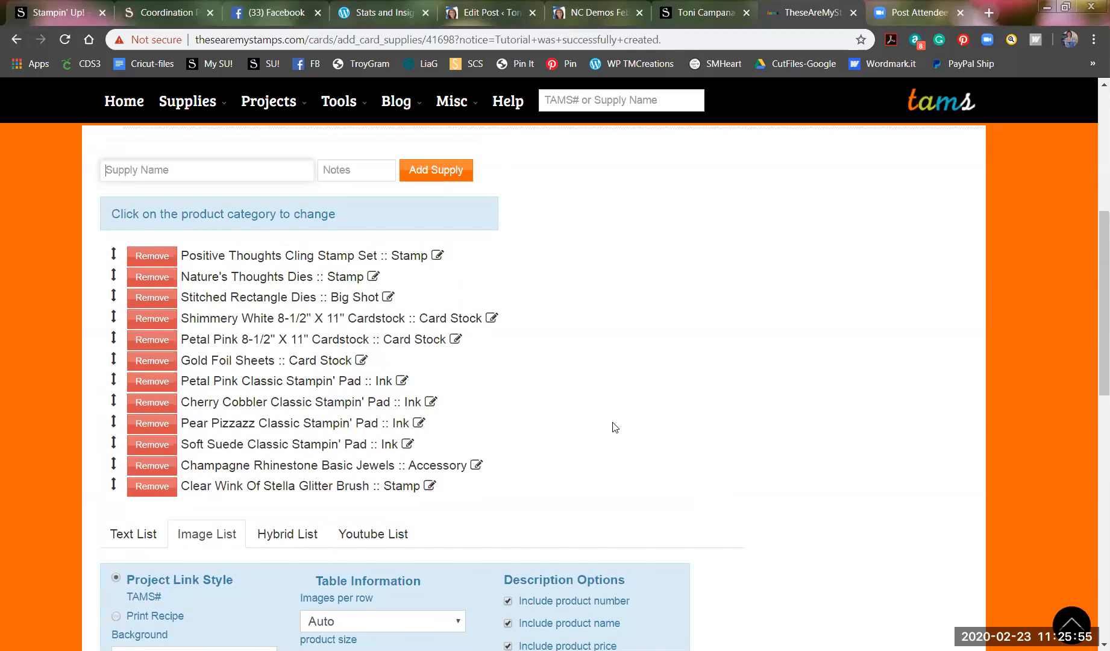
{"action": "scroll", "coordinate": [615, 427], "scroll_direction": "down", "scroll_amount": 1}
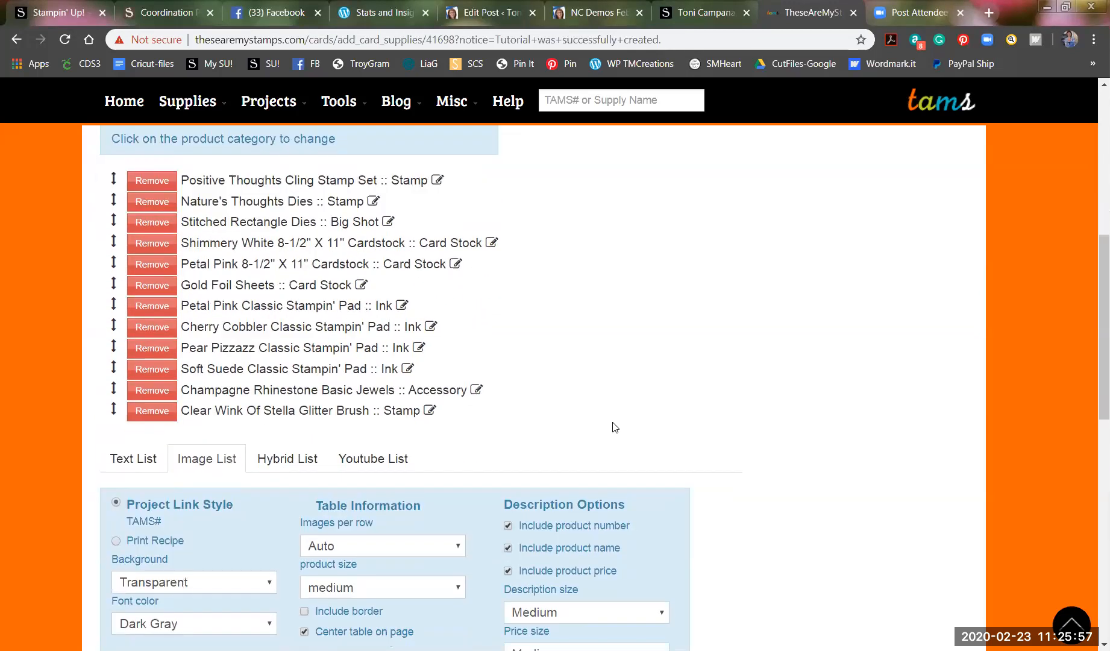
{"action": "scroll", "coordinate": [614, 427], "scroll_direction": "down", "scroll_amount": 2}
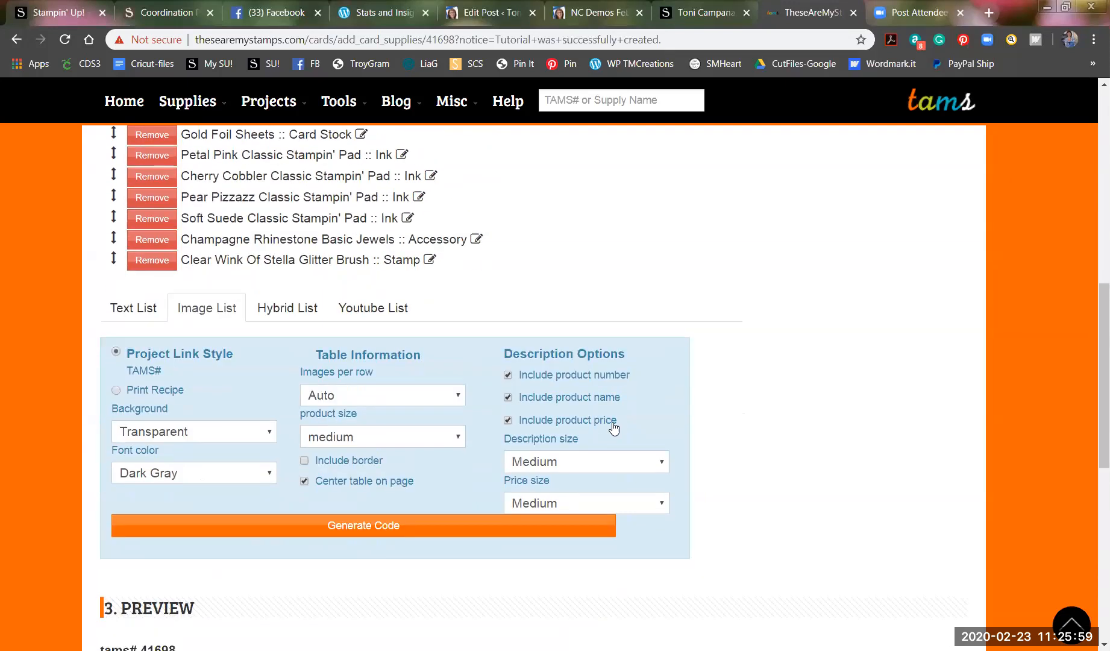
{"action": "scroll", "coordinate": [613, 426], "scroll_direction": "down", "scroll_amount": 1}
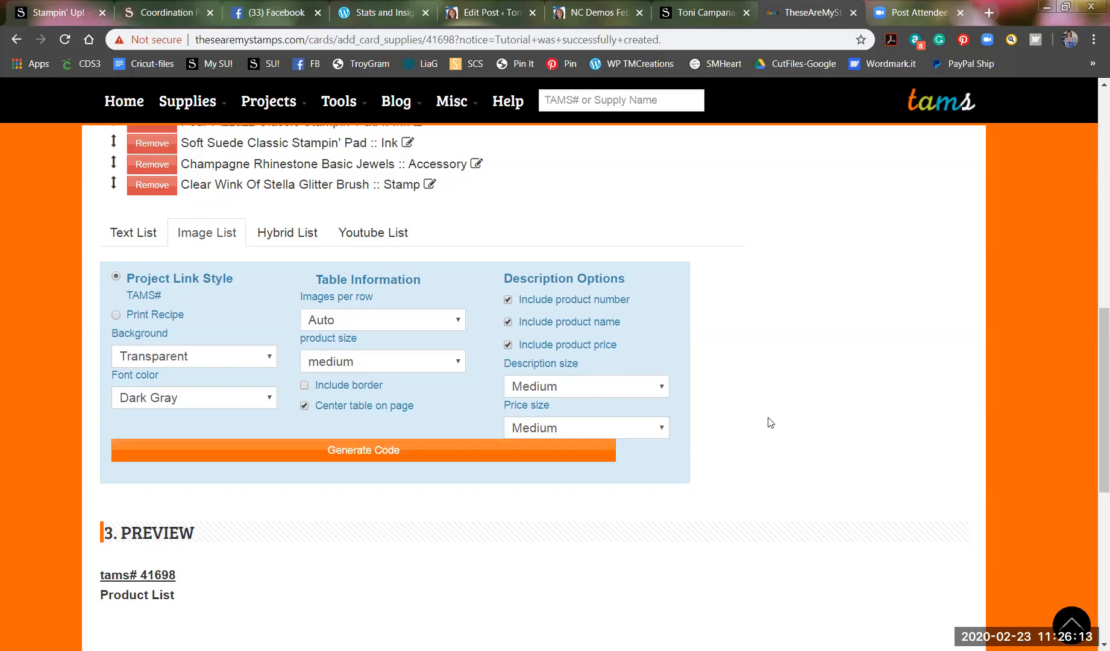
{"action": "scroll", "coordinate": [768, 422], "scroll_direction": "up", "scroll_amount": 3}
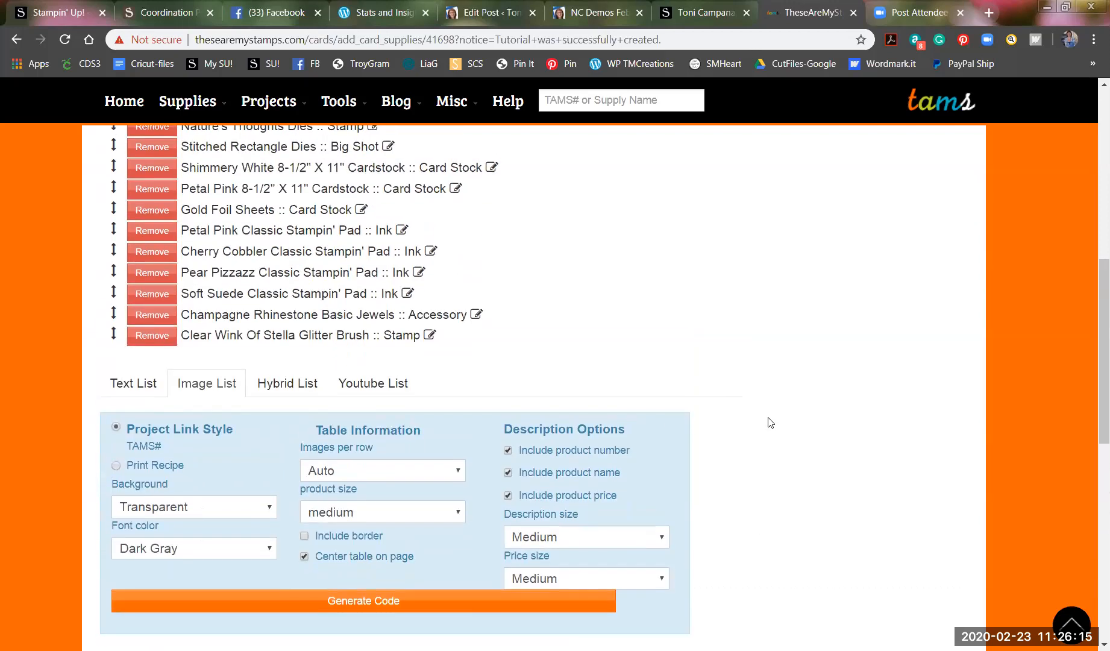
{"action": "scroll", "coordinate": [767, 422], "scroll_direction": "up", "scroll_amount": 6}
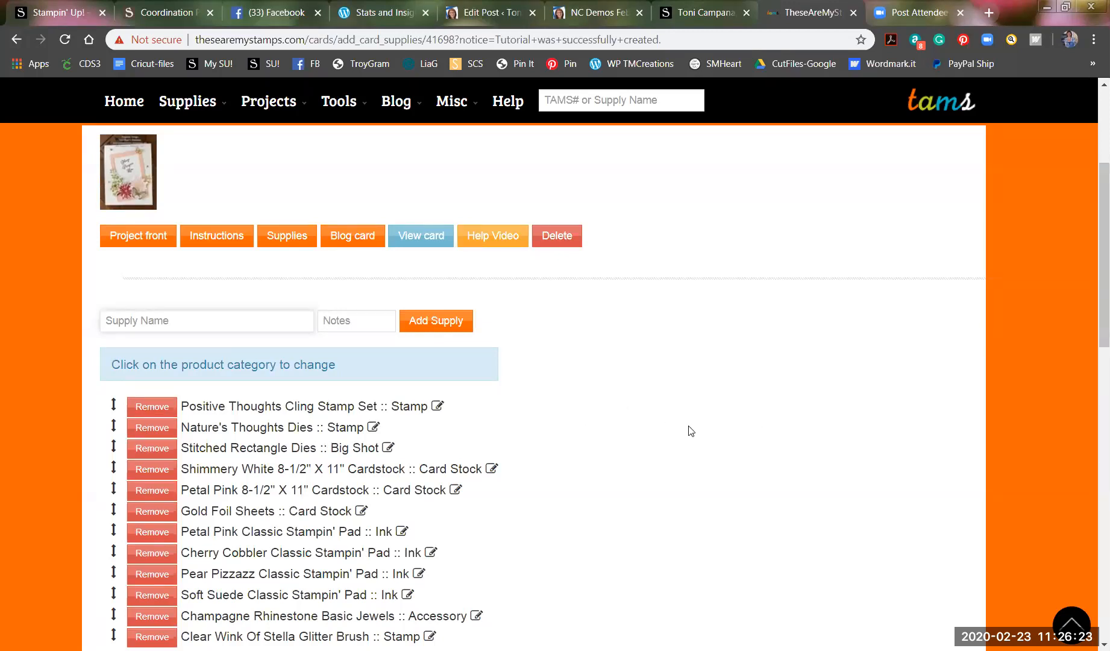
{"action": "scroll", "coordinate": [689, 430], "scroll_direction": "down", "scroll_amount": 3}
{"action": "scroll", "coordinate": [690, 431], "scroll_direction": "down", "scroll_amount": 2}
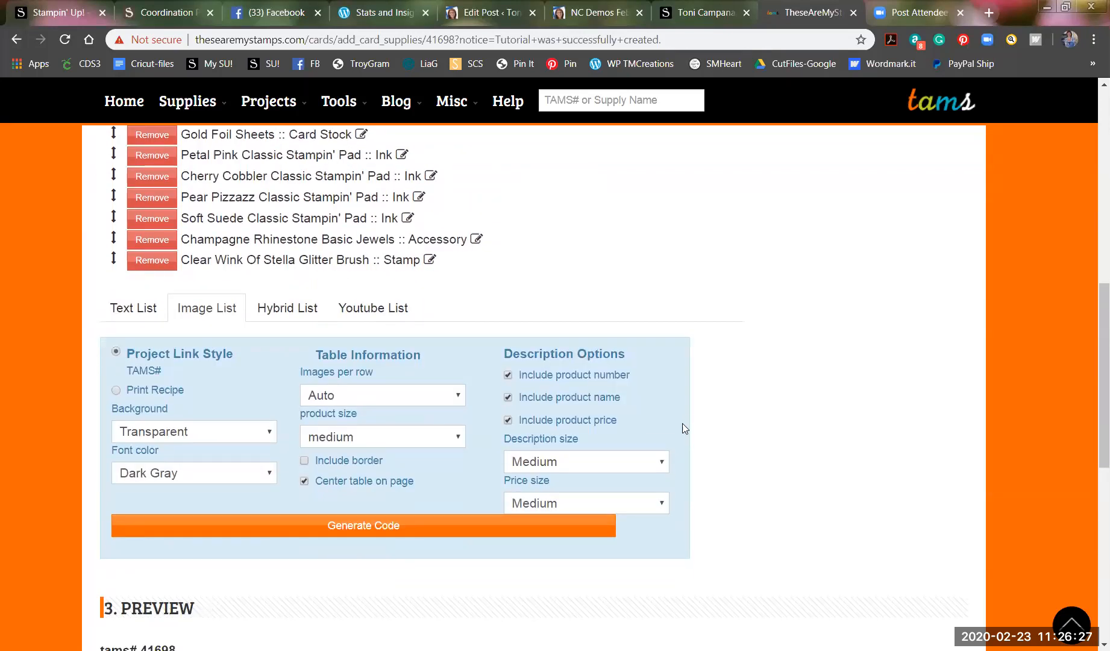
{"action": "scroll", "coordinate": [675, 443], "scroll_direction": "down", "scroll_amount": 2}
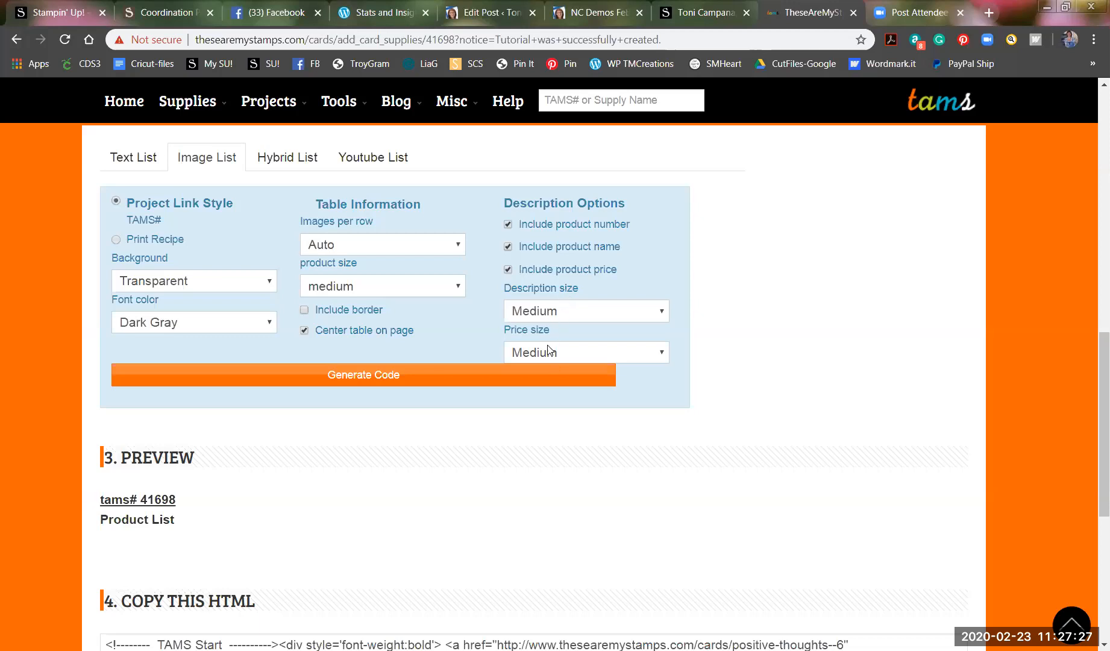
Generate the Image List code and review the twelve-supply preview with prices and HTML.
{"action": "left_click", "coordinate": [547, 365]}
{"action": "scroll", "coordinate": [547, 365], "scroll_direction": "down", "scroll_amount": 3}
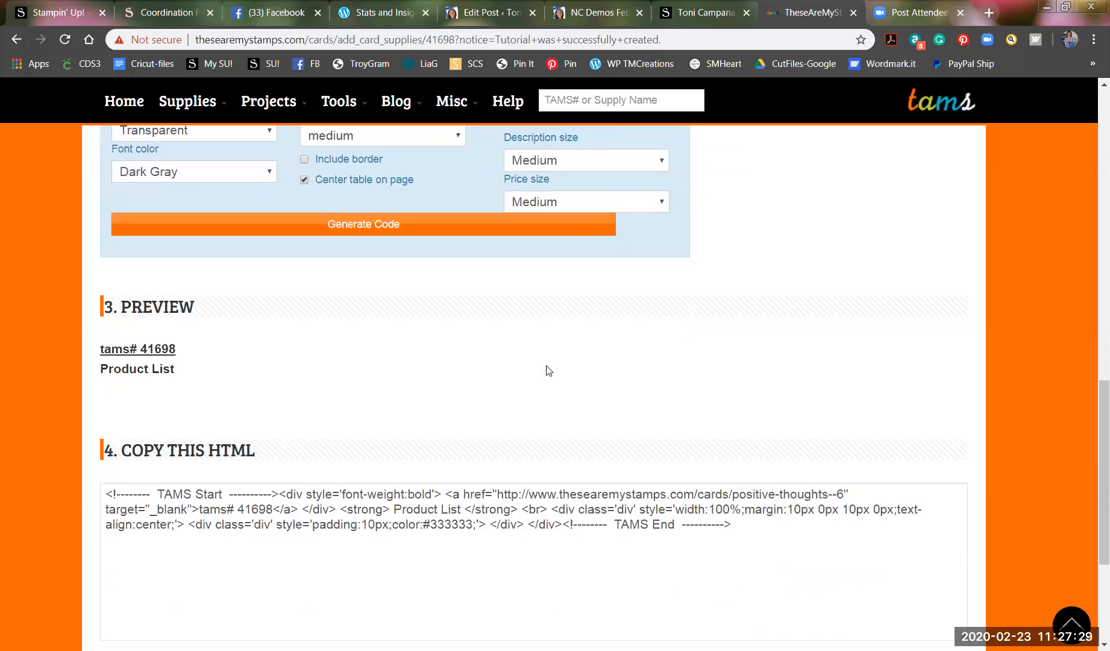
{"action": "left_click", "coordinate": [393, 229]}
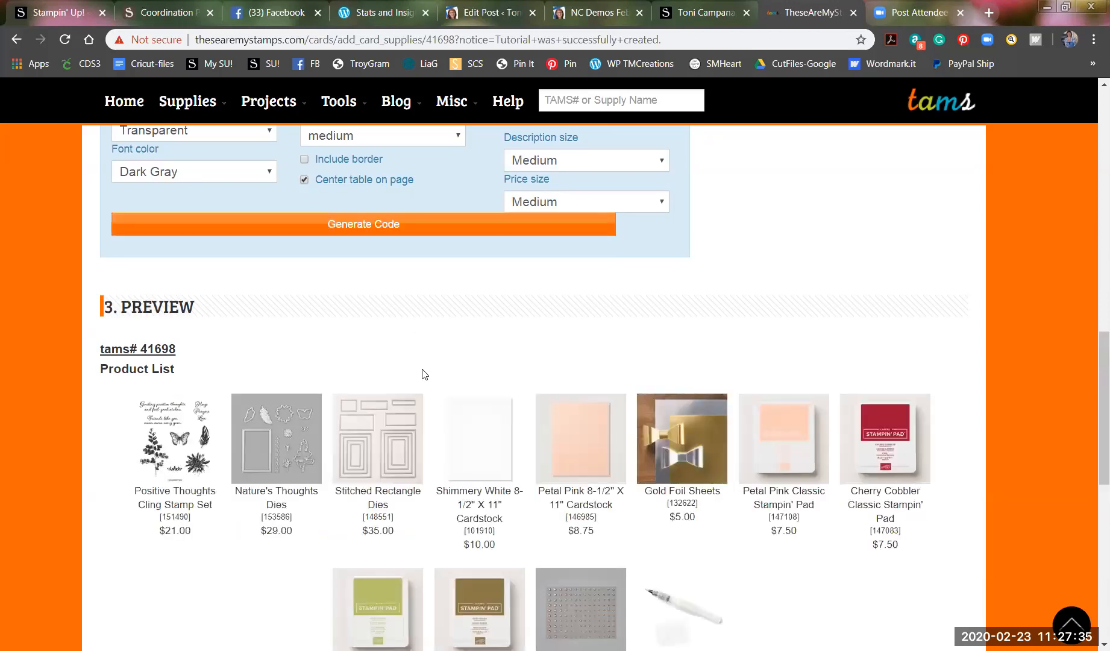
{"action": "scroll", "coordinate": [362, 362], "scroll_direction": "down", "scroll_amount": 3}
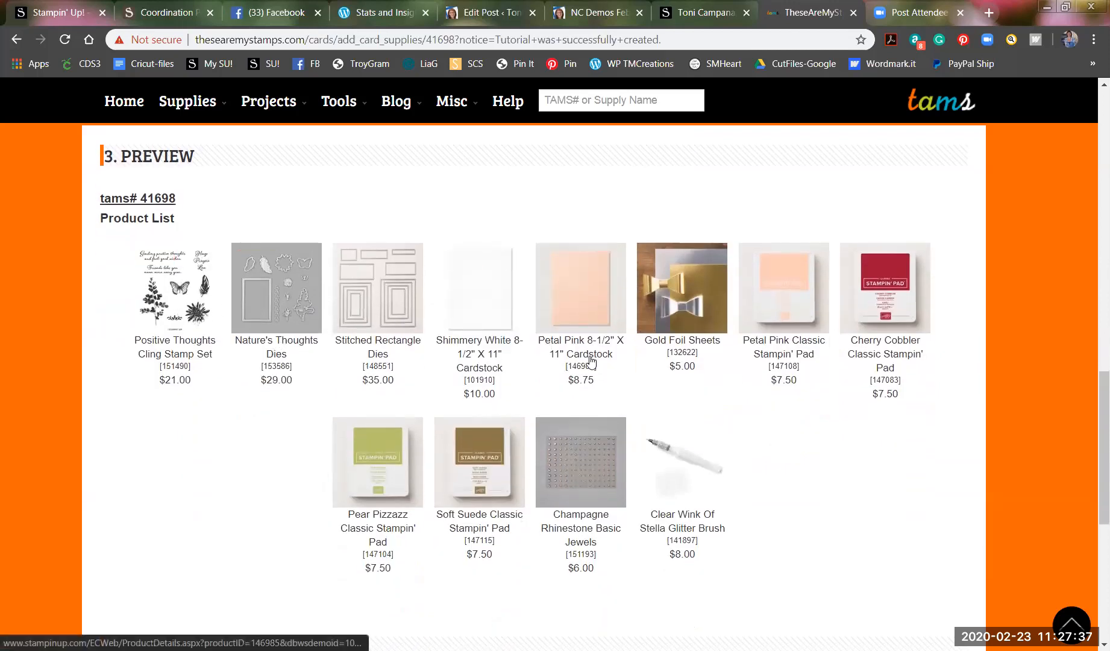
{"action": "scroll", "coordinate": [590, 362], "scroll_direction": "down", "scroll_amount": 2}
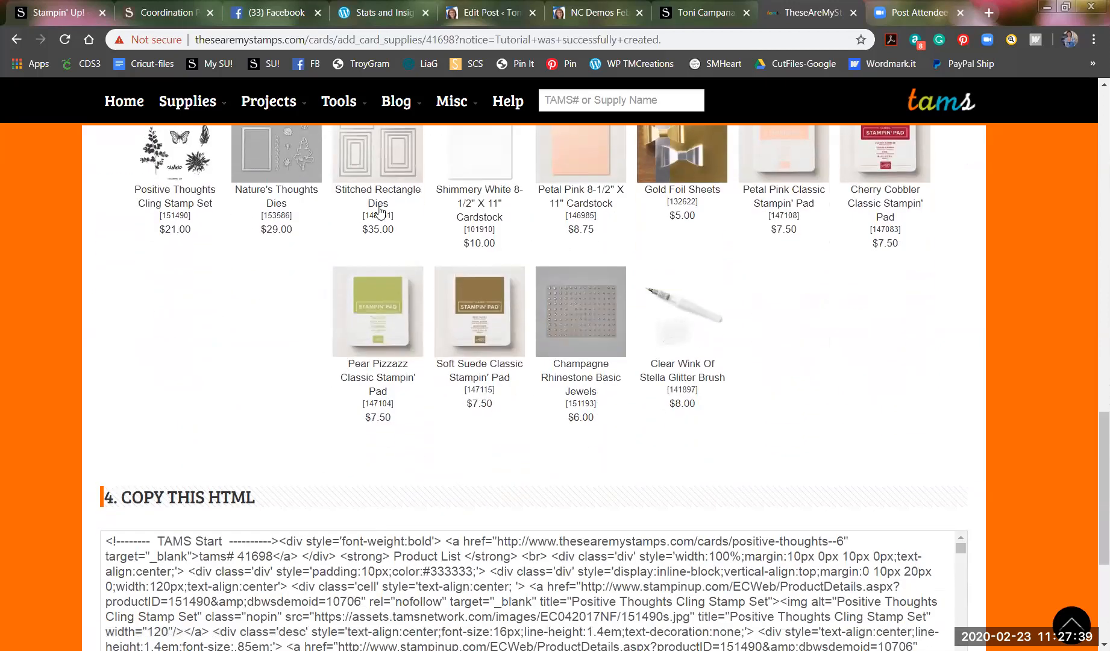
{"action": "scroll", "coordinate": [310, 292], "scroll_direction": "up", "scroll_amount": 1}
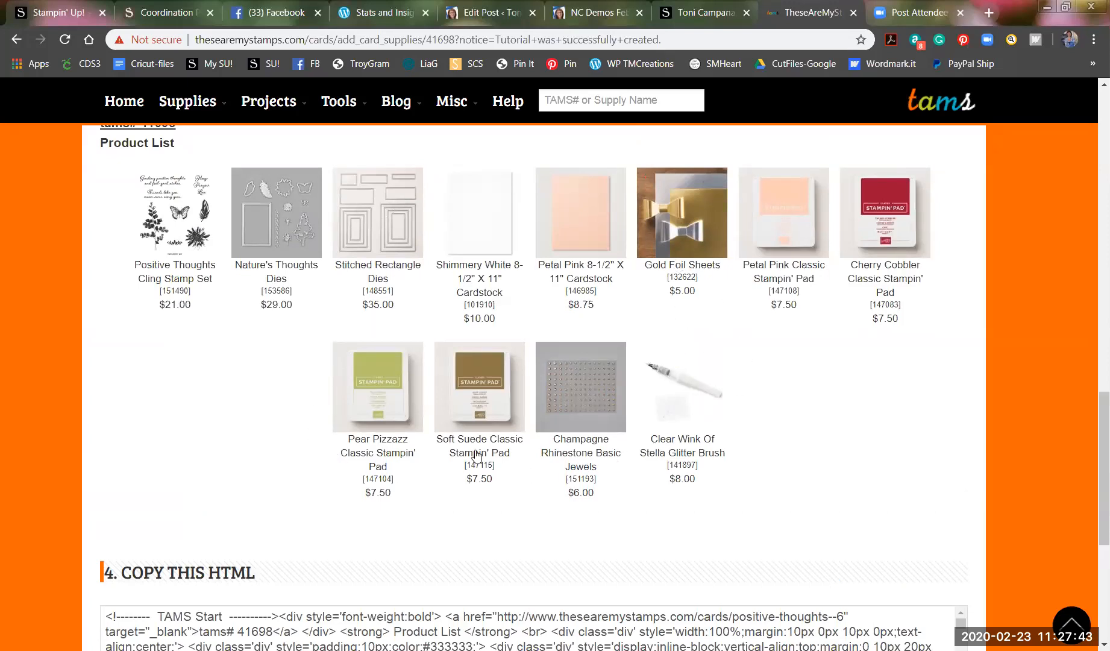
{"action": "scroll", "coordinate": [428, 423], "scroll_direction": "up", "scroll_amount": 9}
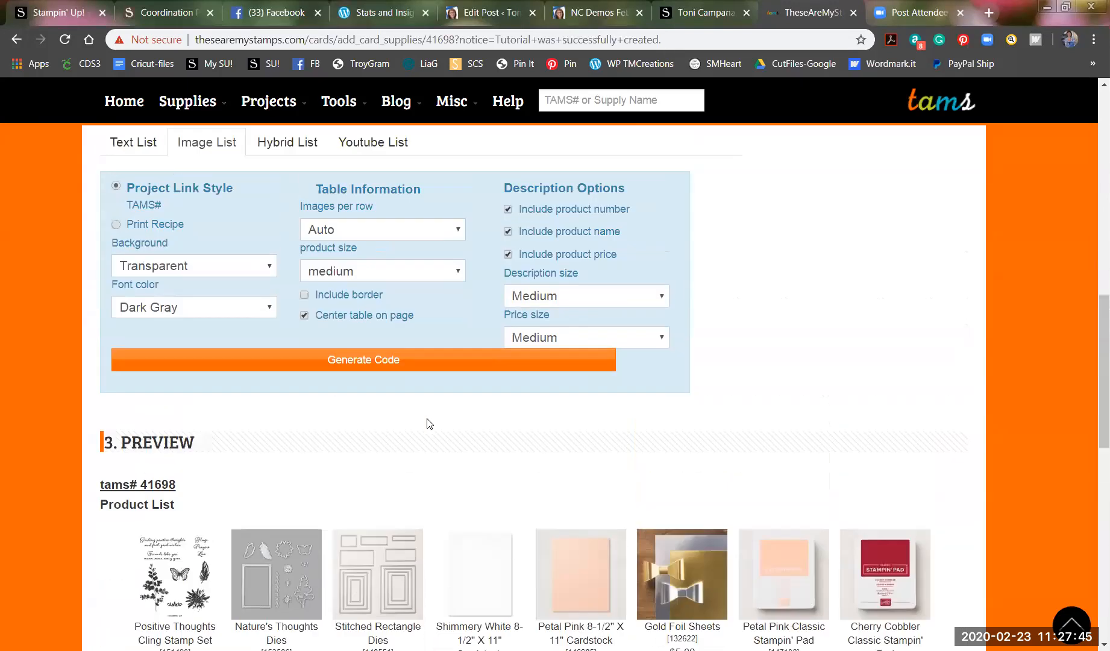
{"action": "scroll", "coordinate": [428, 423], "scroll_direction": "up", "scroll_amount": 2}
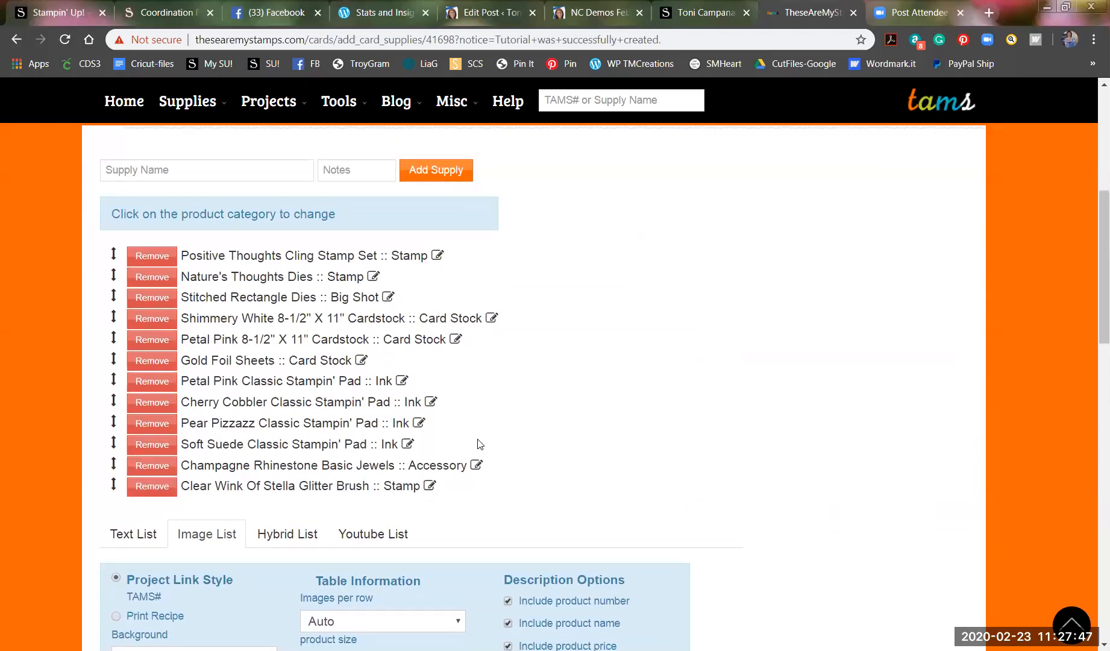
Search 'Liquid' in Supply Name and add Multipurpose Liquid Glue as the thirteenth supply.
{"action": "scroll", "coordinate": [488, 433], "scroll_direction": "up", "scroll_amount": 1}
{"action": "scroll", "coordinate": [161, 289], "scroll_direction": "up", "scroll_amount": 1}
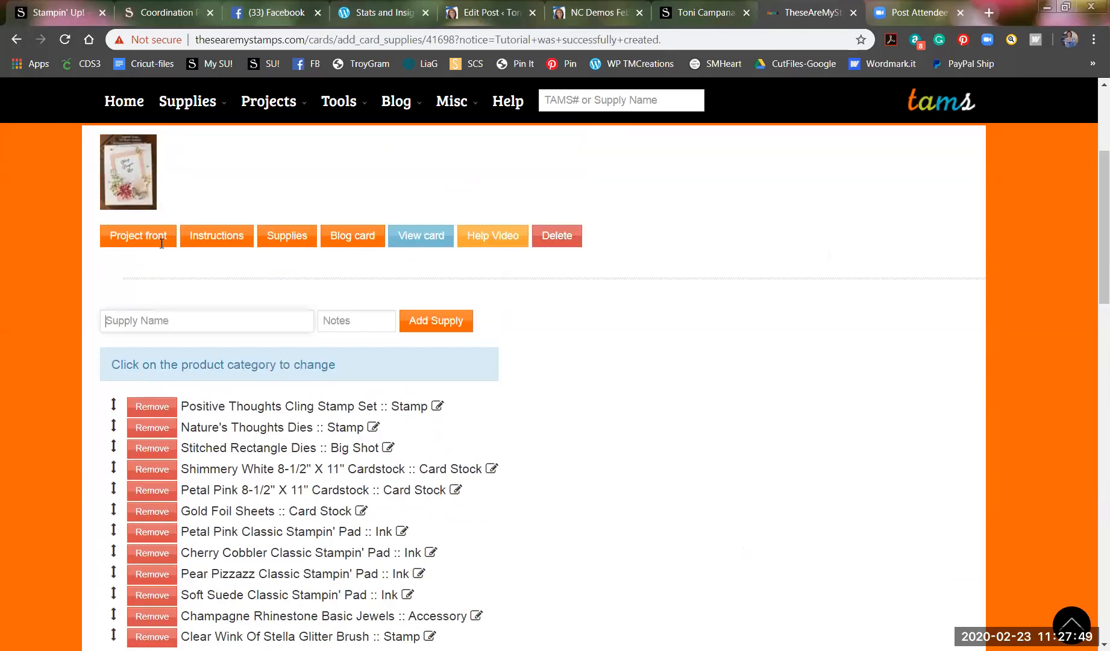
{"action": "type", "text": "Tombo"}
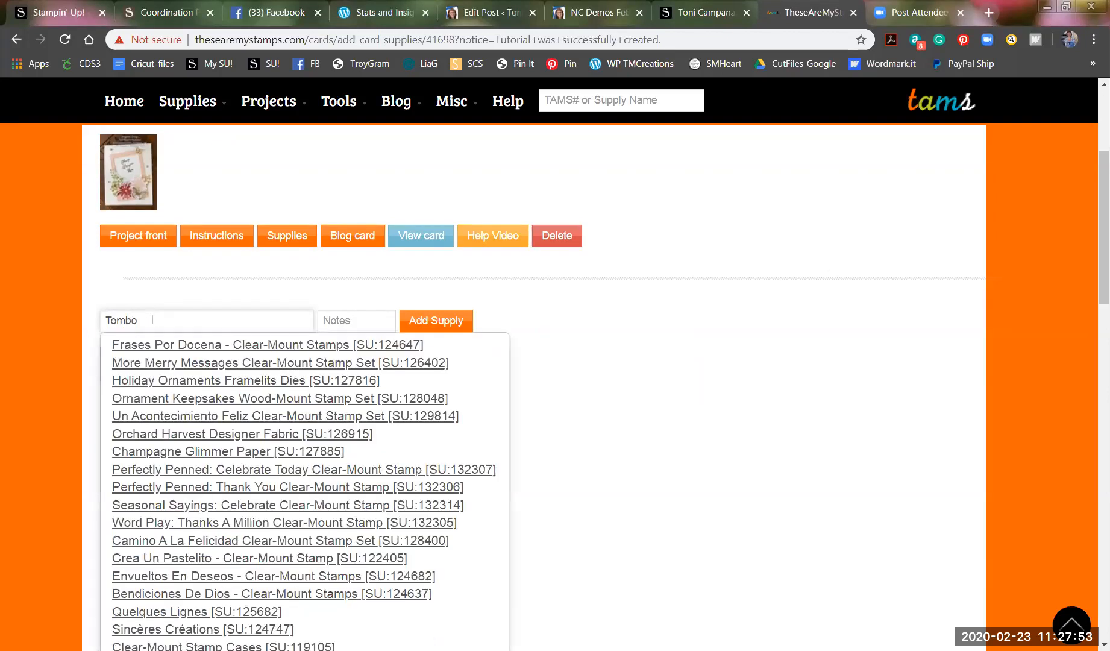
{"action": "type", "text": "w"}
{"action": "left_click", "coordinate": [126, 320]}
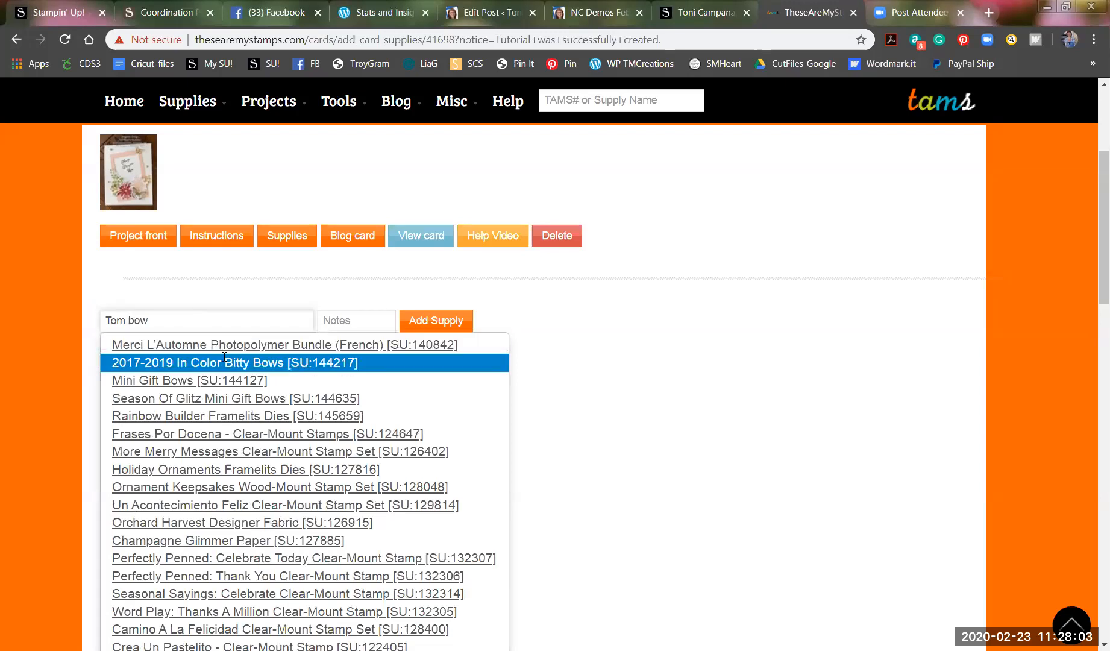
{"action": "left_click_drag", "start_coordinate": [159, 322], "coordinate": [48, 310]}
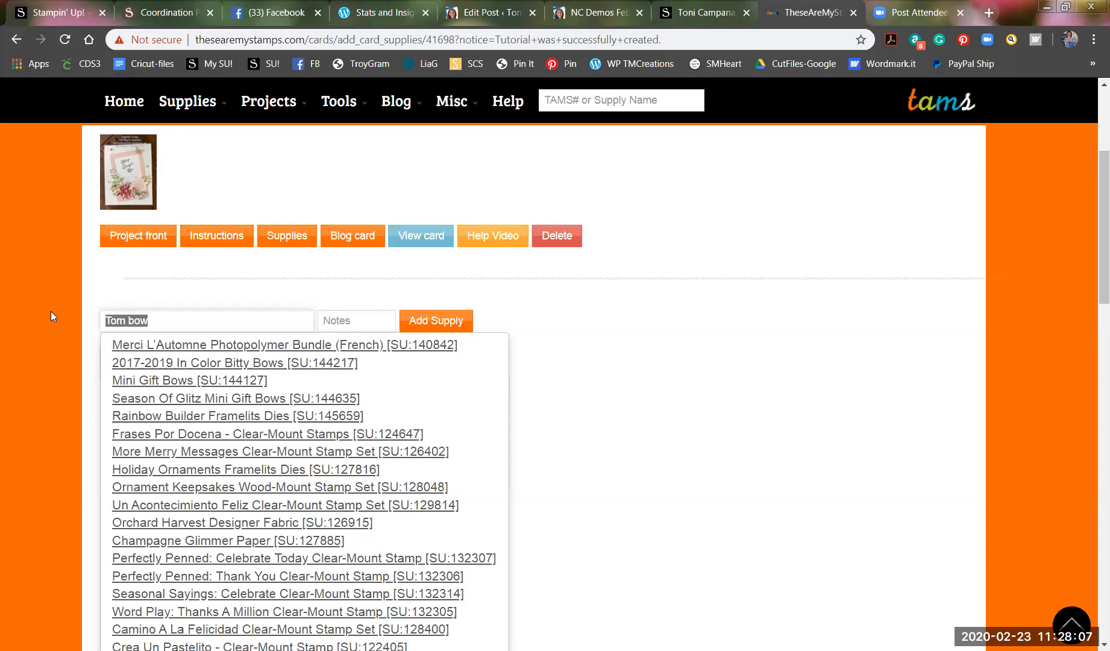
{"action": "type", "text": "Luquid"}
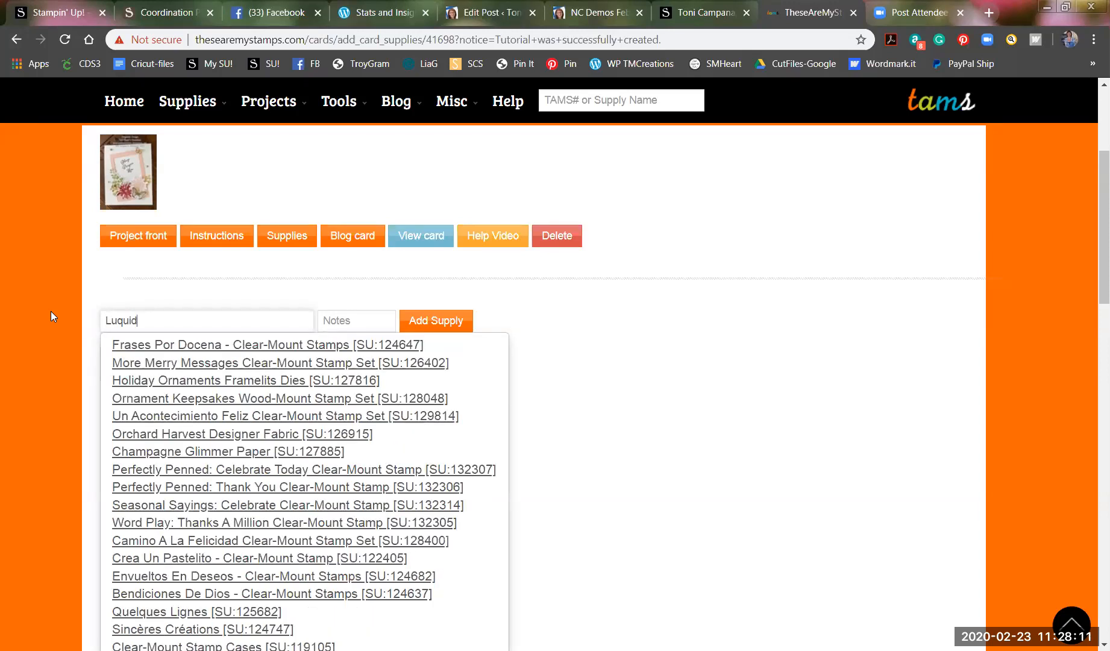
{"action": "left_click", "coordinate": [119, 320]}
{"action": "key", "text": "BackSpace"}
{"action": "type", "text": "i"}
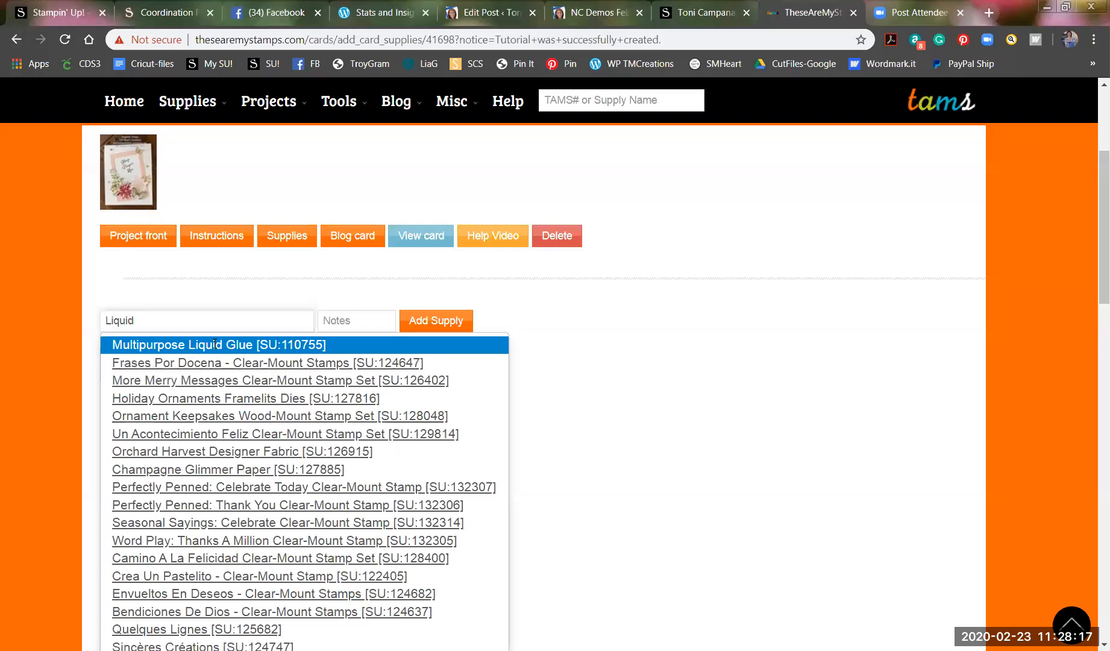
{"action": "left_click", "coordinate": [215, 344]}
{"action": "left_click", "coordinate": [426, 321]}
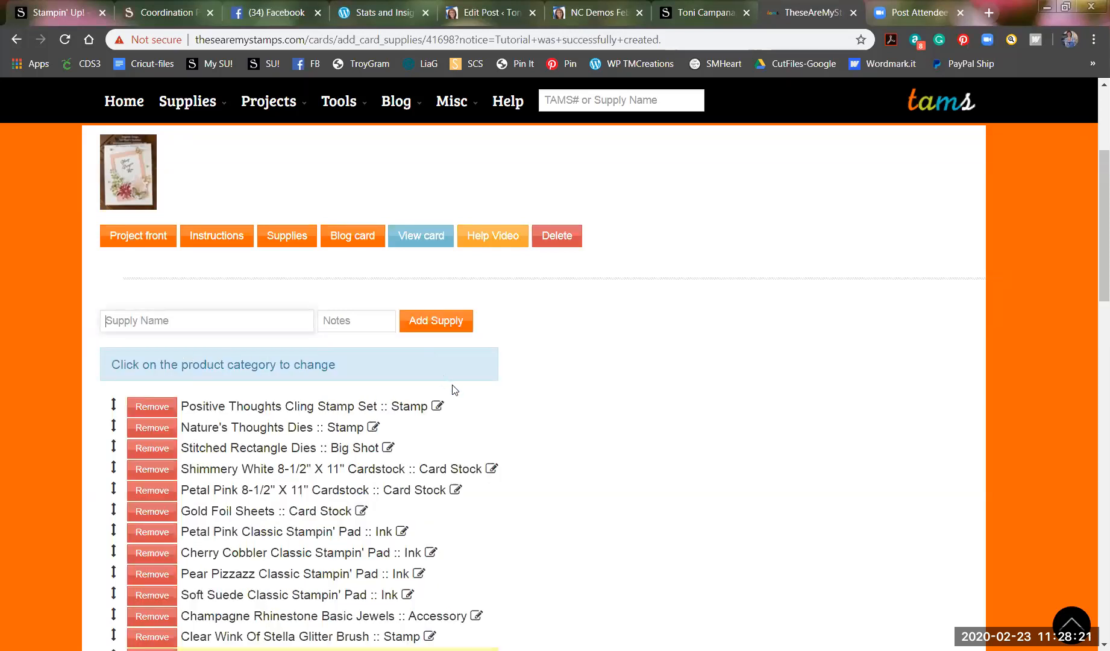
{"action": "scroll", "coordinate": [451, 385], "scroll_direction": "down", "scroll_amount": 3}
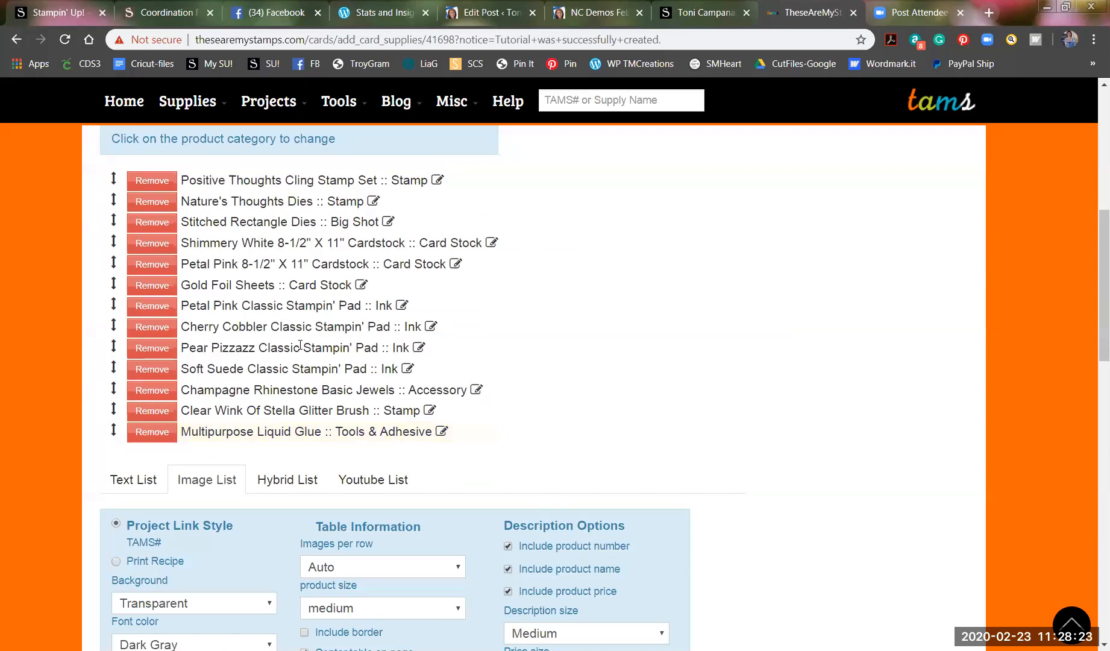
Regenerate the product list and check that the preview and HTML include Multipurpose Liquid Glue at $4.00.
{"action": "scroll", "coordinate": [495, 466], "scroll_direction": "down", "scroll_amount": 5}
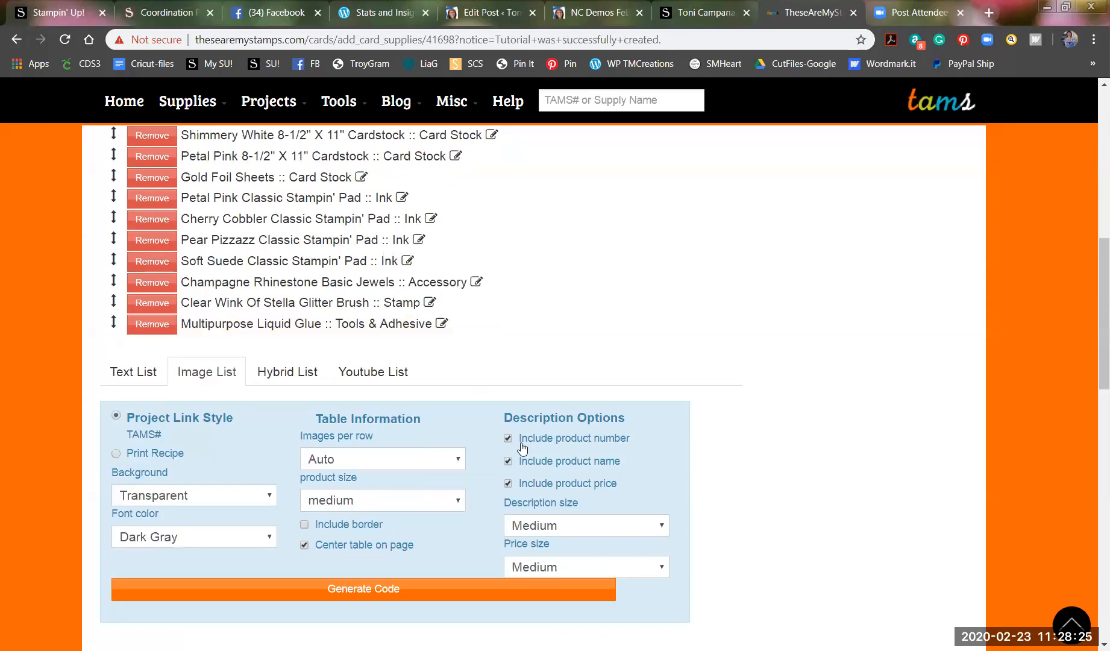
{"action": "left_click", "coordinate": [360, 400]}
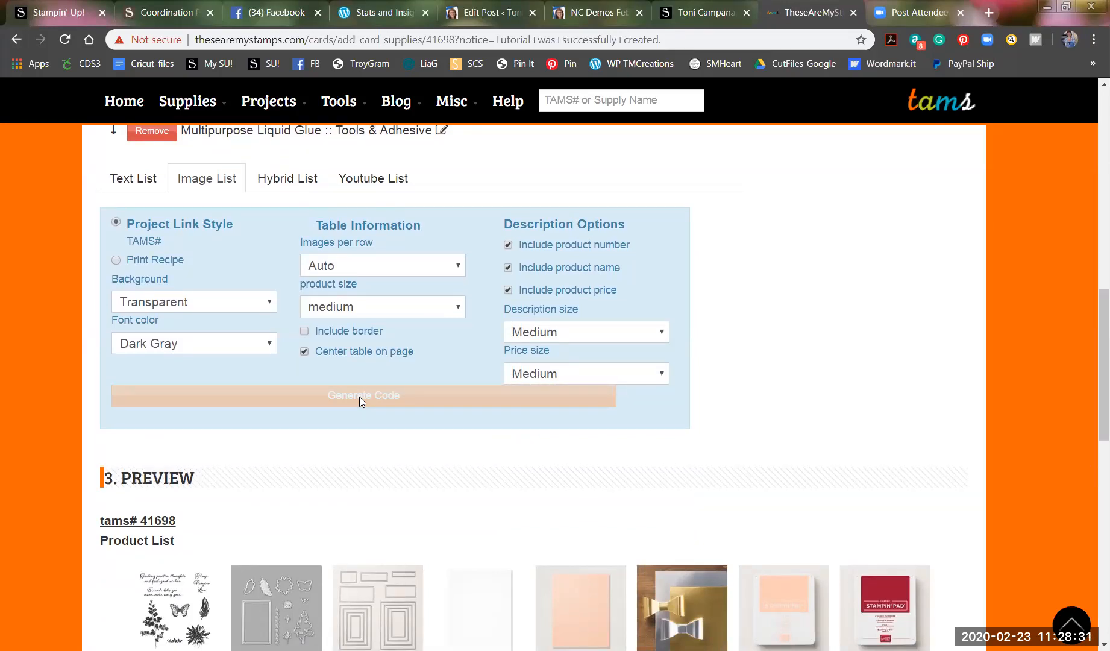
{"action": "scroll", "coordinate": [440, 468], "scroll_direction": "down", "scroll_amount": 3}
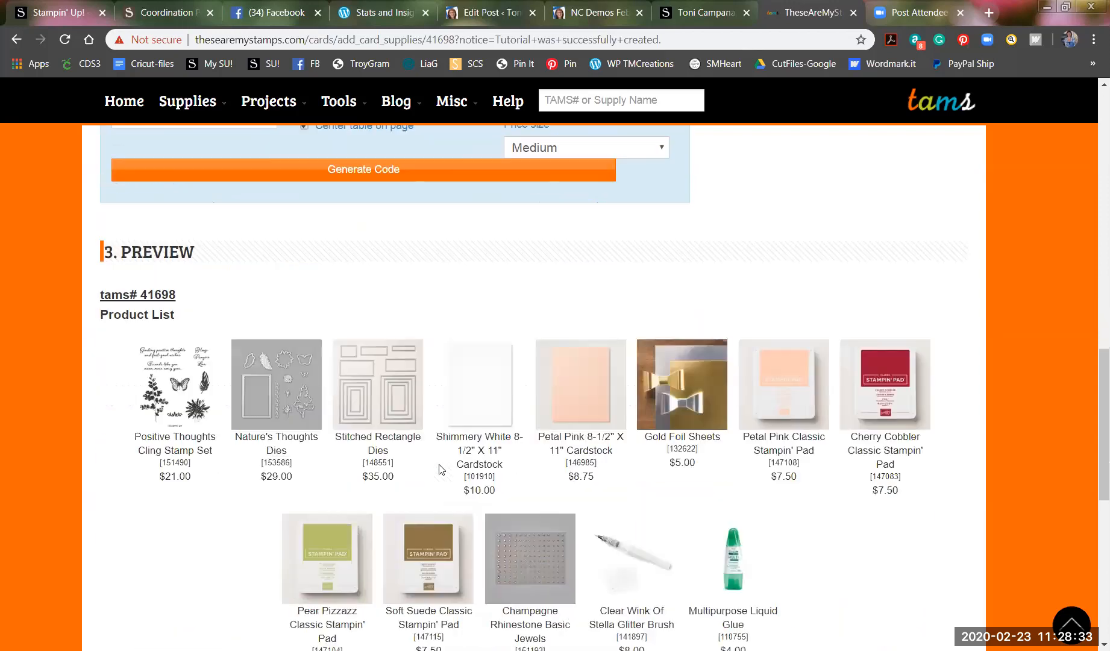
{"action": "scroll", "coordinate": [440, 468], "scroll_direction": "down", "scroll_amount": 2}
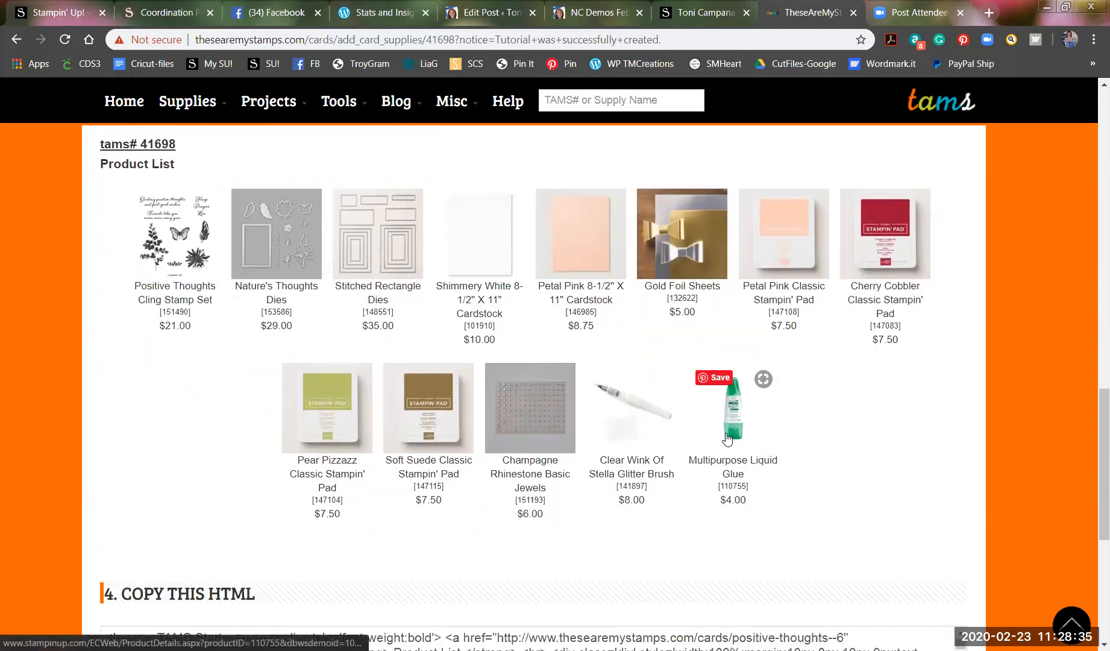
{"action": "scroll", "coordinate": [140, 333], "scroll_direction": "up", "scroll_amount": 1}
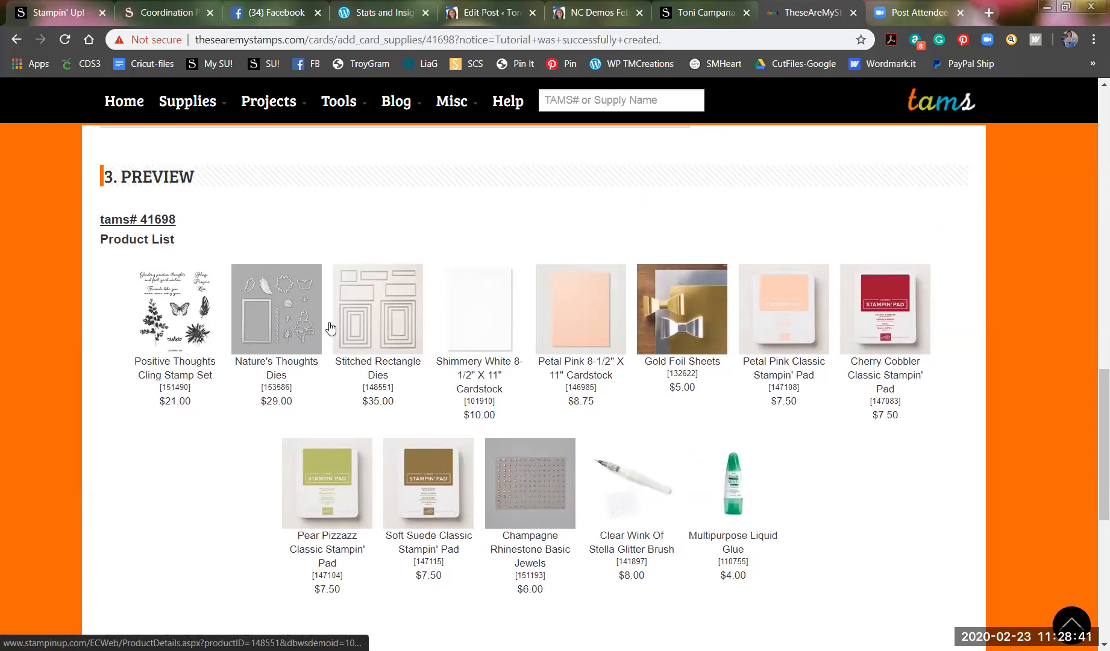
{"action": "scroll", "coordinate": [476, 429], "scroll_direction": "down", "scroll_amount": 1}
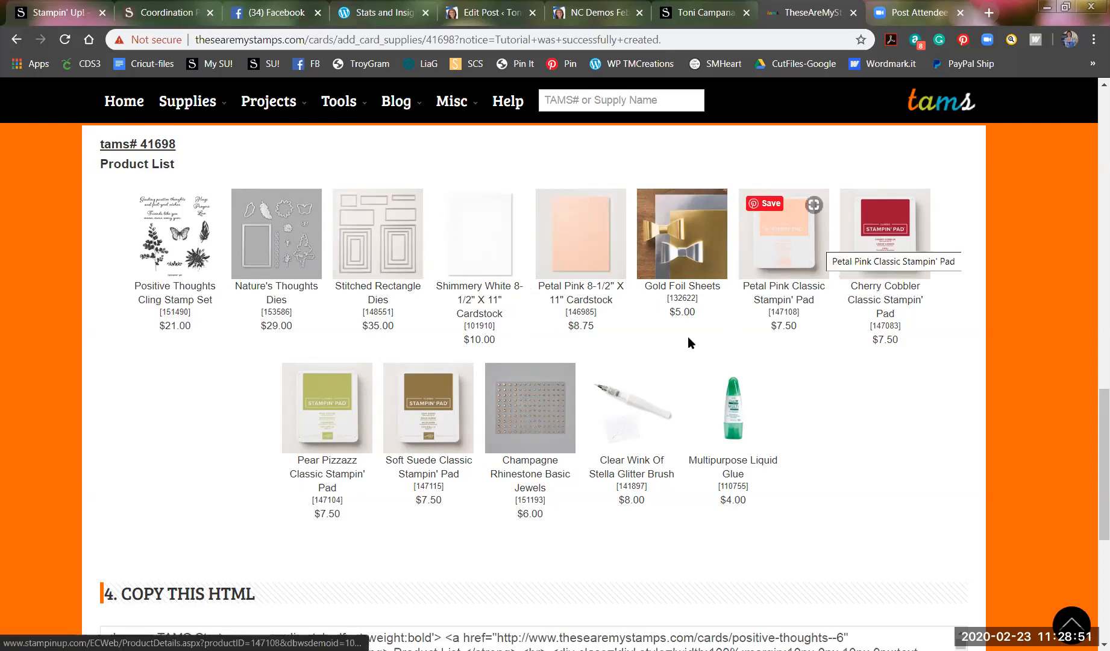
{"action": "scroll", "coordinate": [510, 420], "scroll_direction": "down", "scroll_amount": 5}
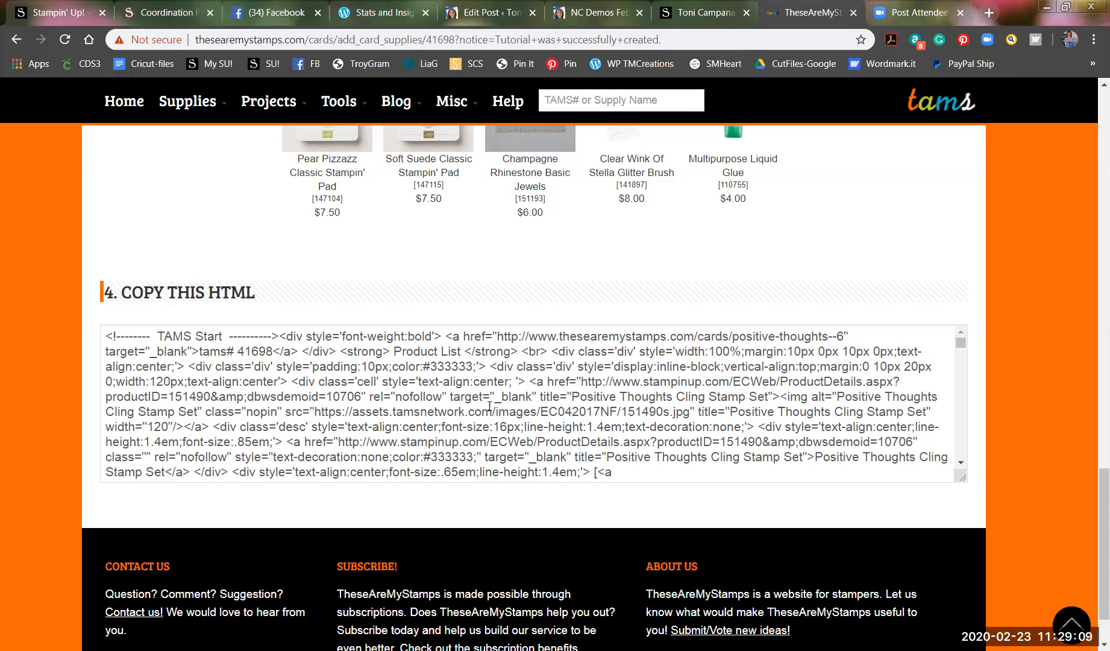
Select all of the Positive Thoughts product-list HTML with Ctrl+A and copy it.
{"action": "left_click", "coordinate": [250, 379]}
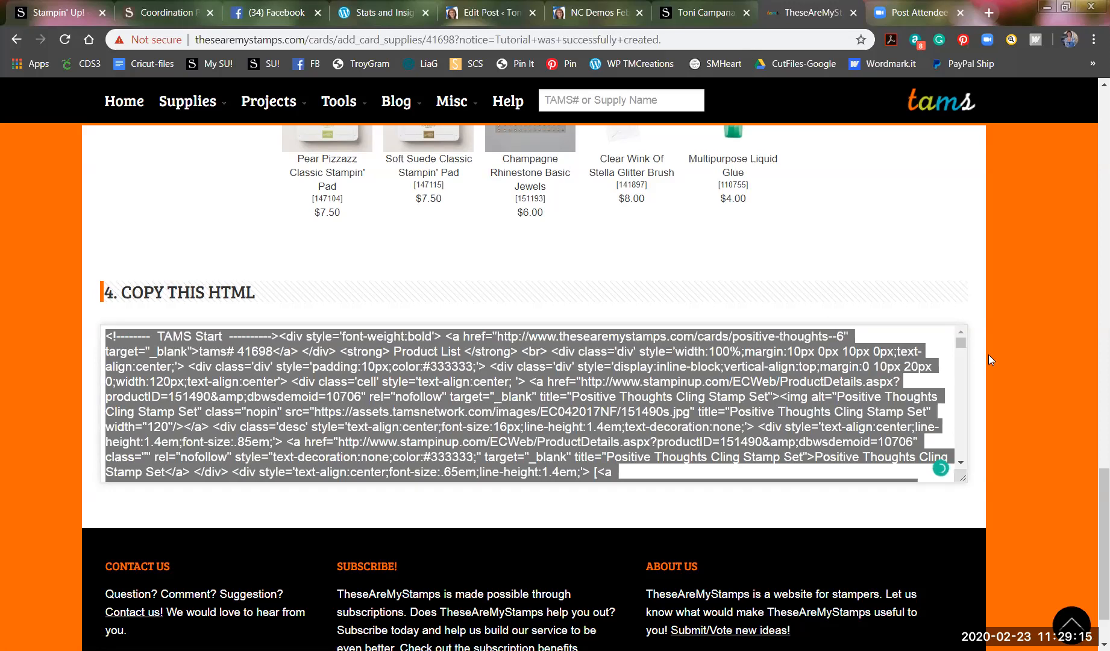
{"action": "mouse_move", "coordinate": [962, 351]}
{"action": "left_mouse_down"}
{"action": "mouse_move", "coordinate": [963, 465]}
{"action": "mouse_move", "coordinate": [965, 334]}
{"action": "left_mouse_up"}
{"action": "left_click", "coordinate": [447, 405]}
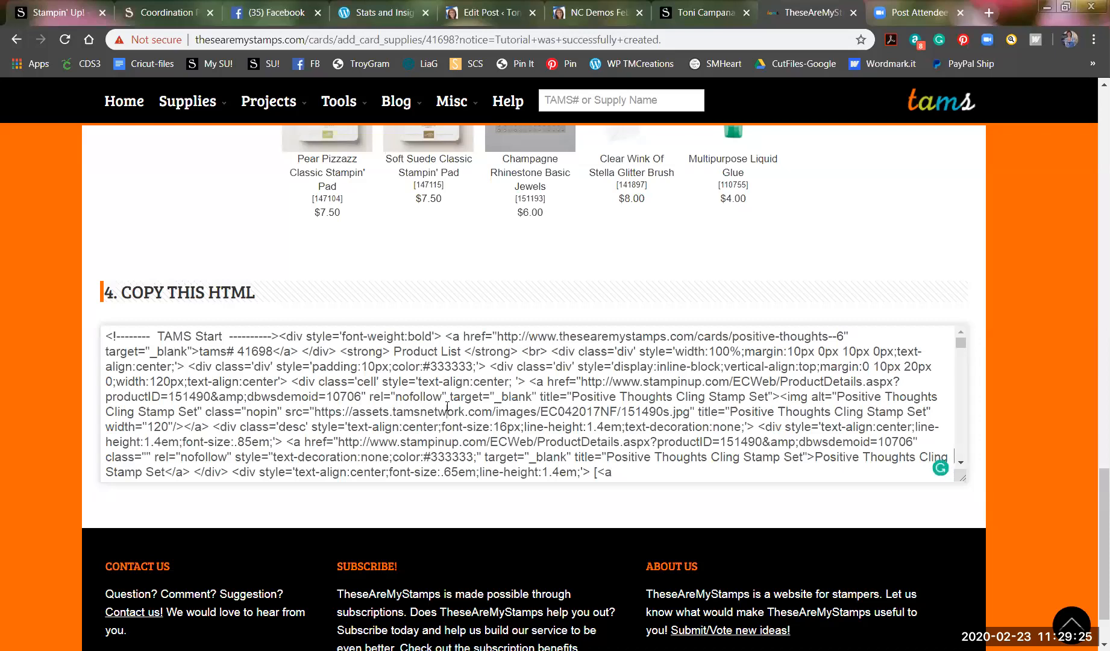
{"action": "key", "text": "ctrl+a"}
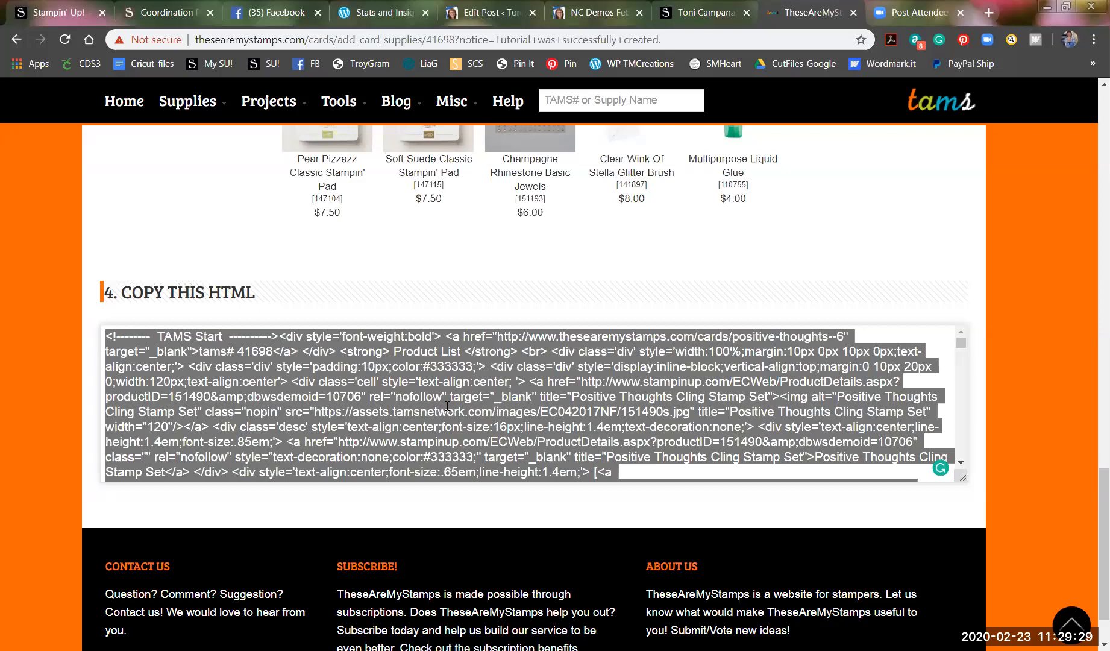
{"action": "right_click", "coordinate": [385, 380]}
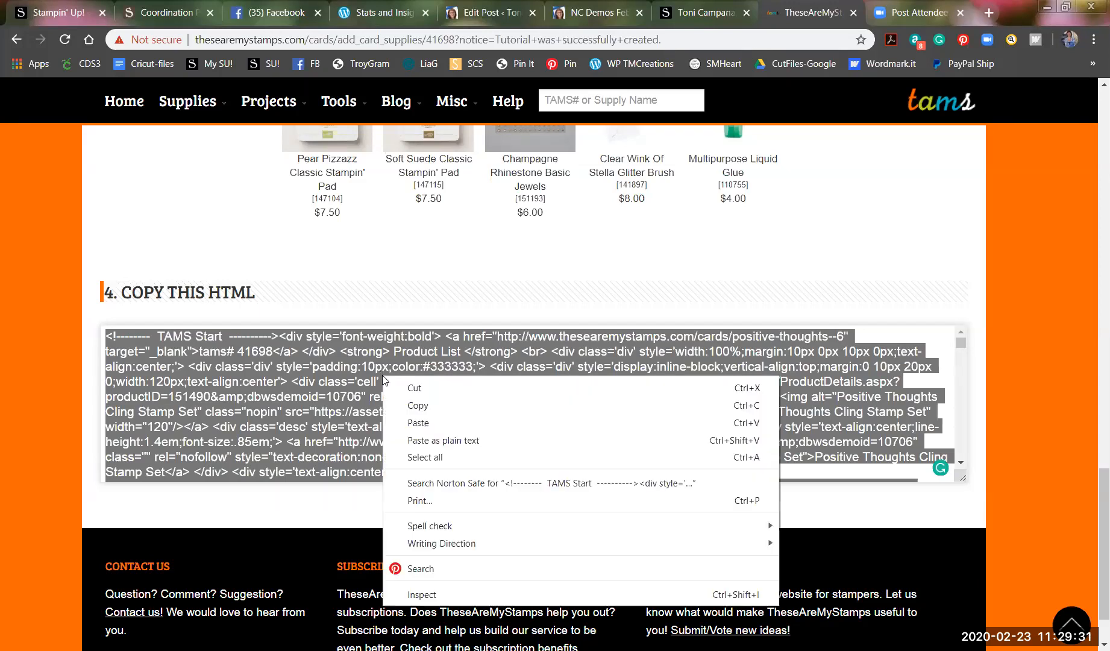
{"action": "left_click", "coordinate": [420, 405]}
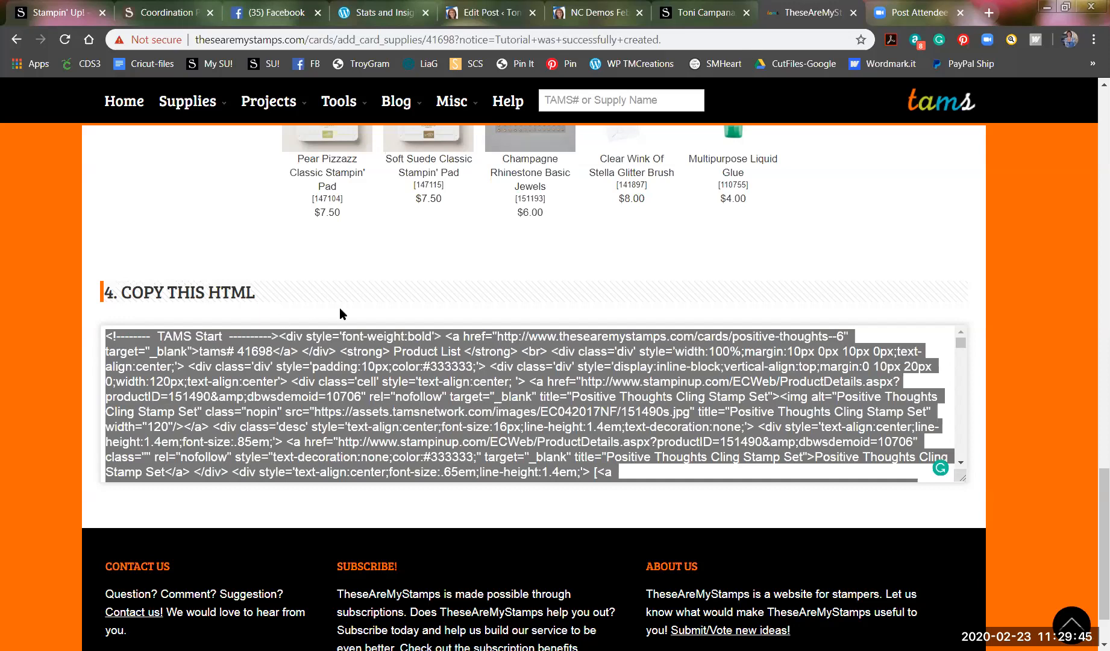
In the WordPress blog hop draft, add blank lines after the last blogger link.
{"action": "left_click", "coordinate": [505, 17]}
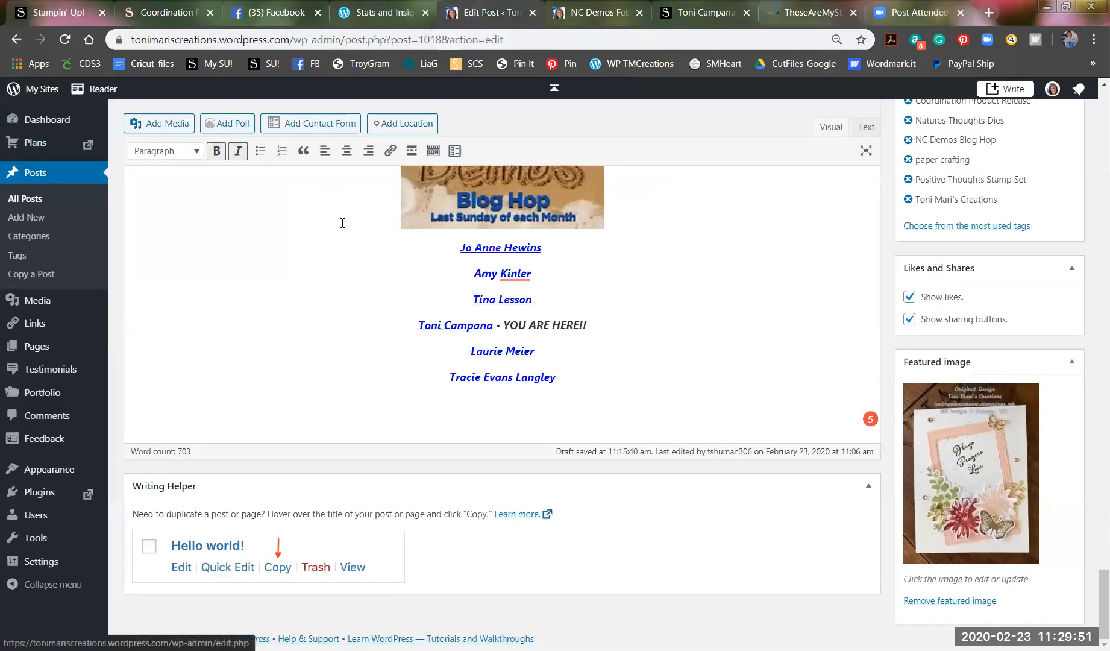
{"action": "scroll", "coordinate": [747, 232], "scroll_direction": "up", "scroll_amount": 10}
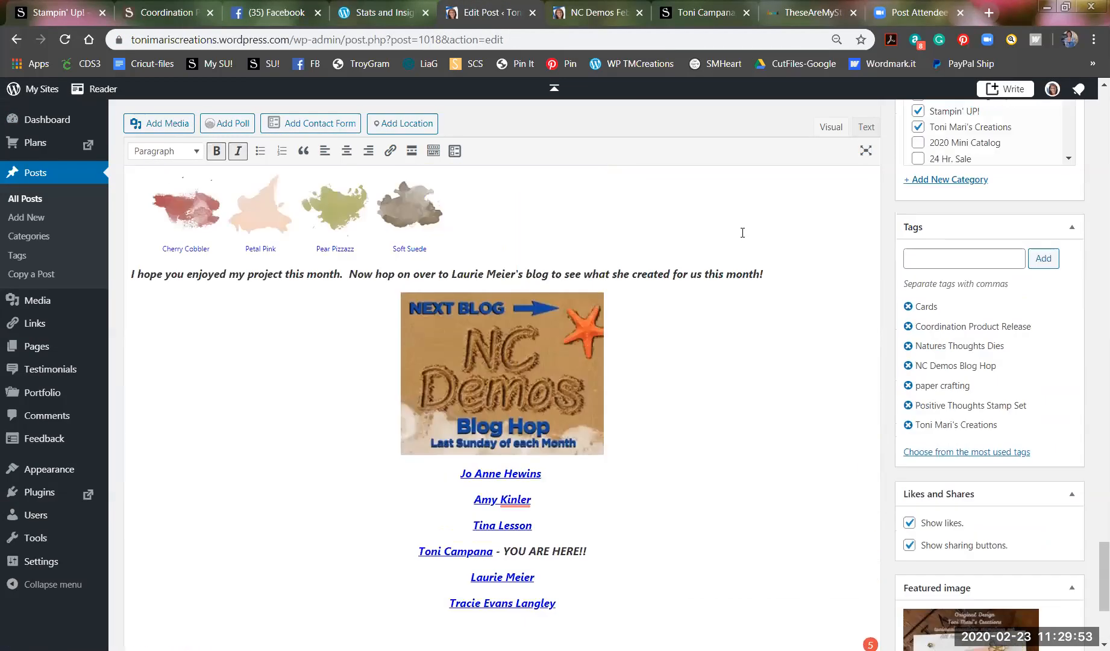
{"action": "scroll", "coordinate": [741, 231], "scroll_direction": "up", "scroll_amount": 12}
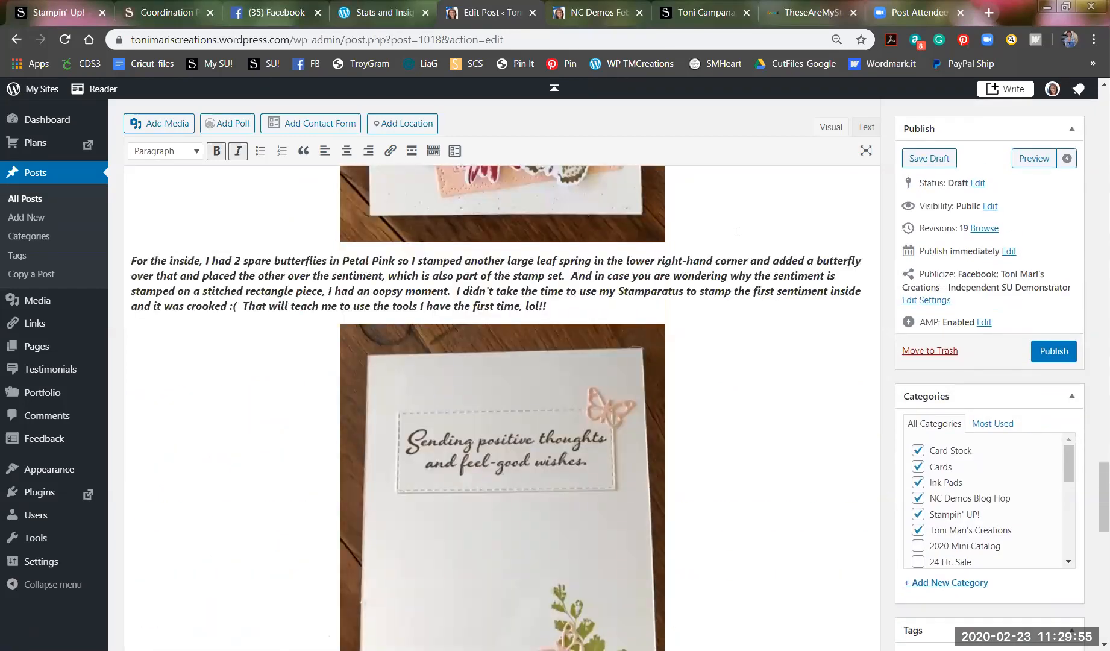
{"action": "scroll", "coordinate": [738, 232], "scroll_direction": "down", "scroll_amount": 20}
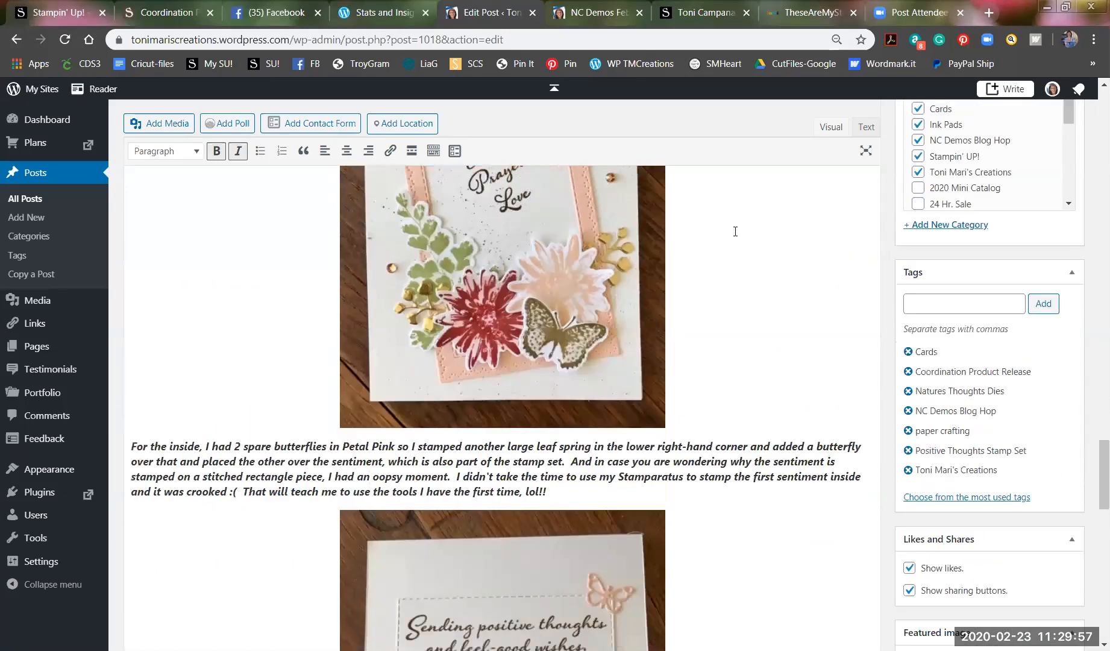
{"action": "scroll", "coordinate": [726, 228], "scroll_direction": "down", "scroll_amount": 5}
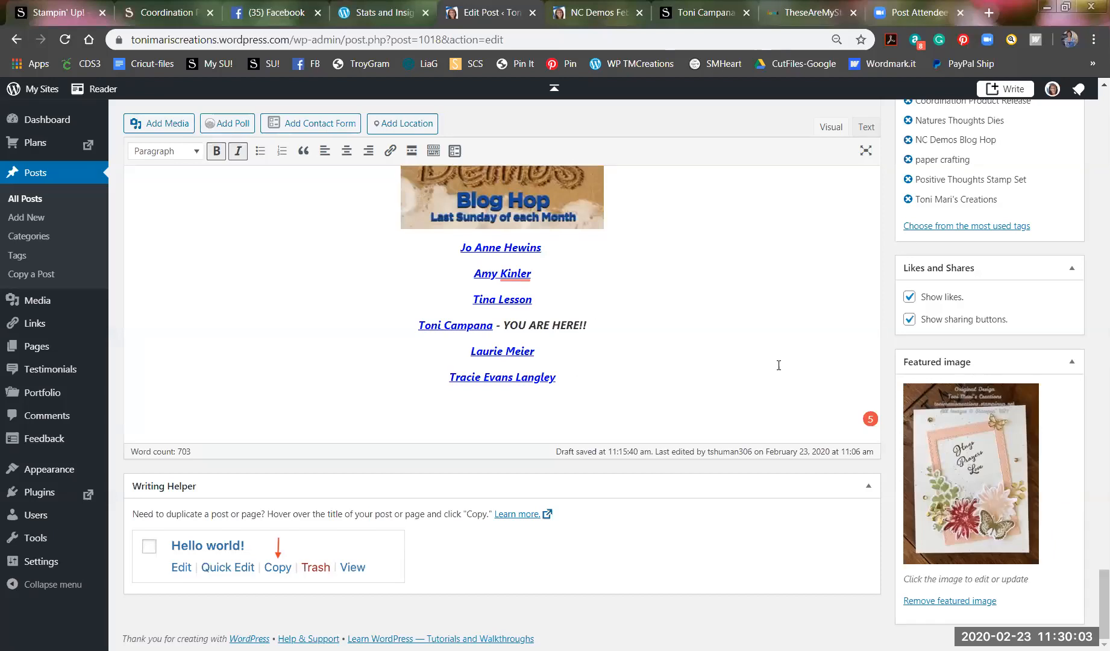
{"action": "triple_click", "coordinate": [588, 380]}
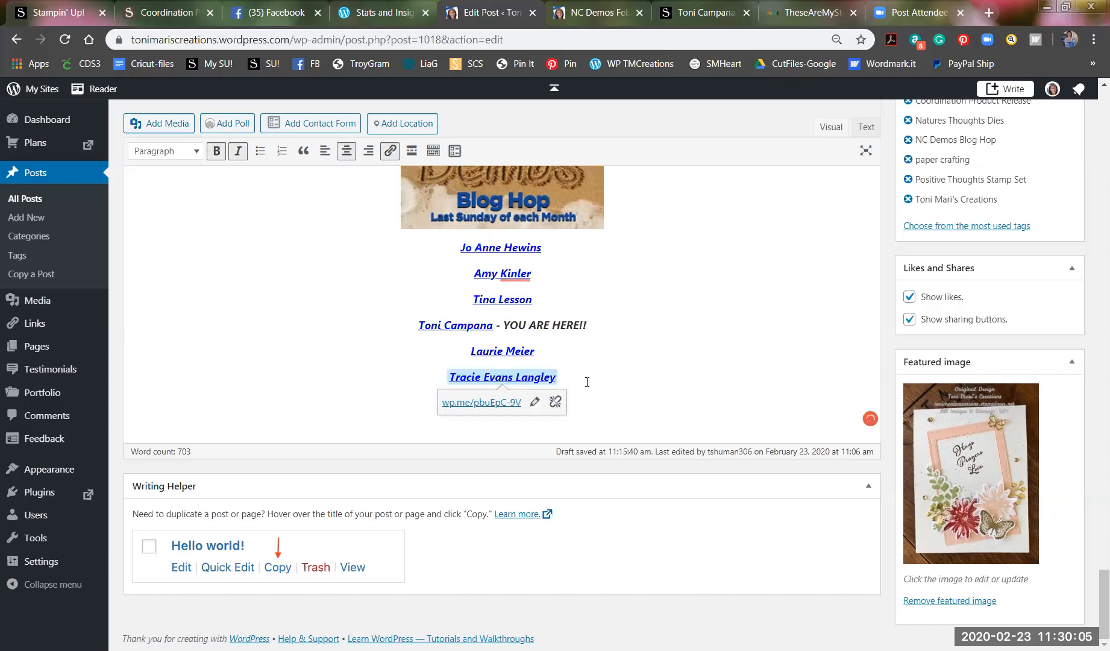
{"action": "left_click", "coordinate": [587, 382]}
{"action": "key", "text": "Return"}
{"action": "key", "text": "Return"}
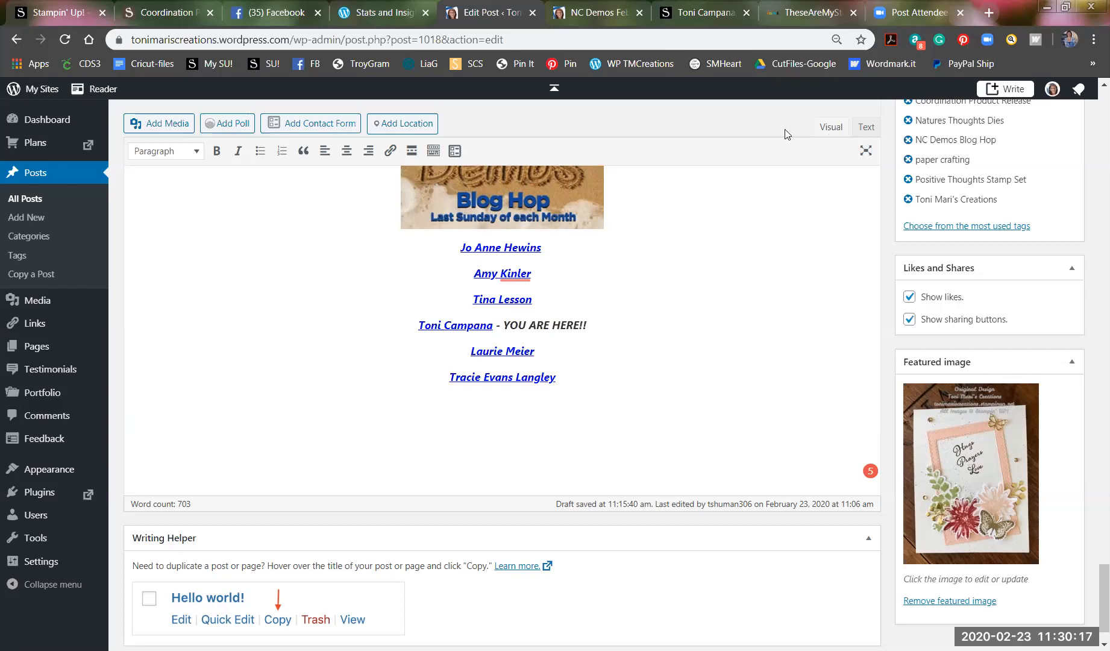
In the post's Text view, paste the TAMS product-list HTML onto the final blank line.
{"action": "scroll", "coordinate": [743, 221], "scroll_direction": "up", "scroll_amount": 3}
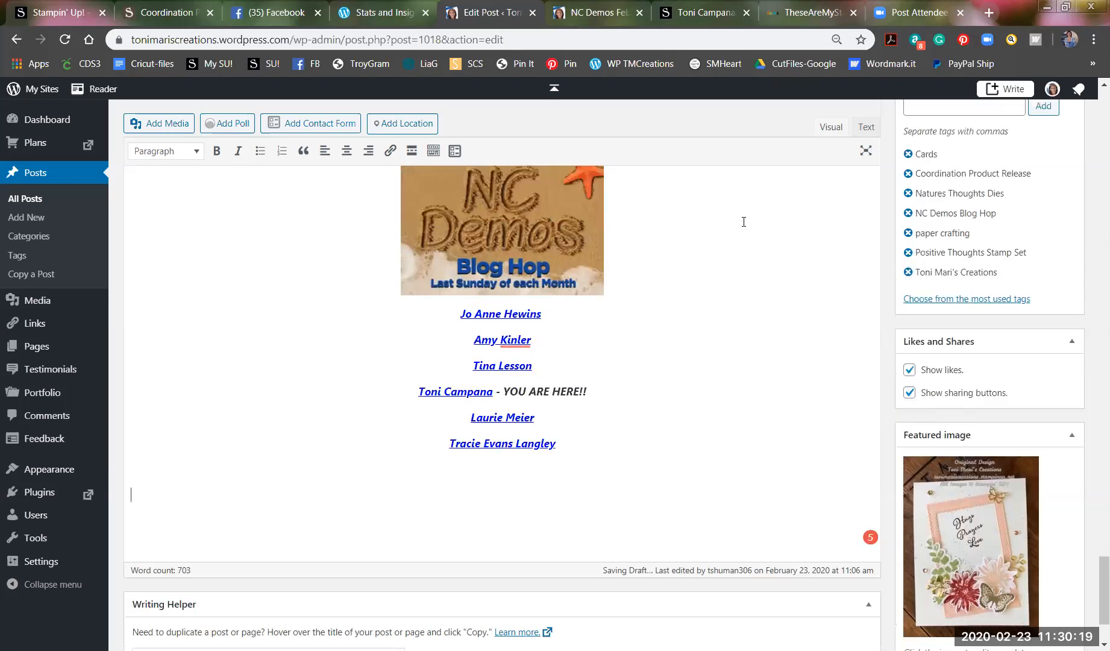
{"action": "left_click", "coordinate": [867, 130]}
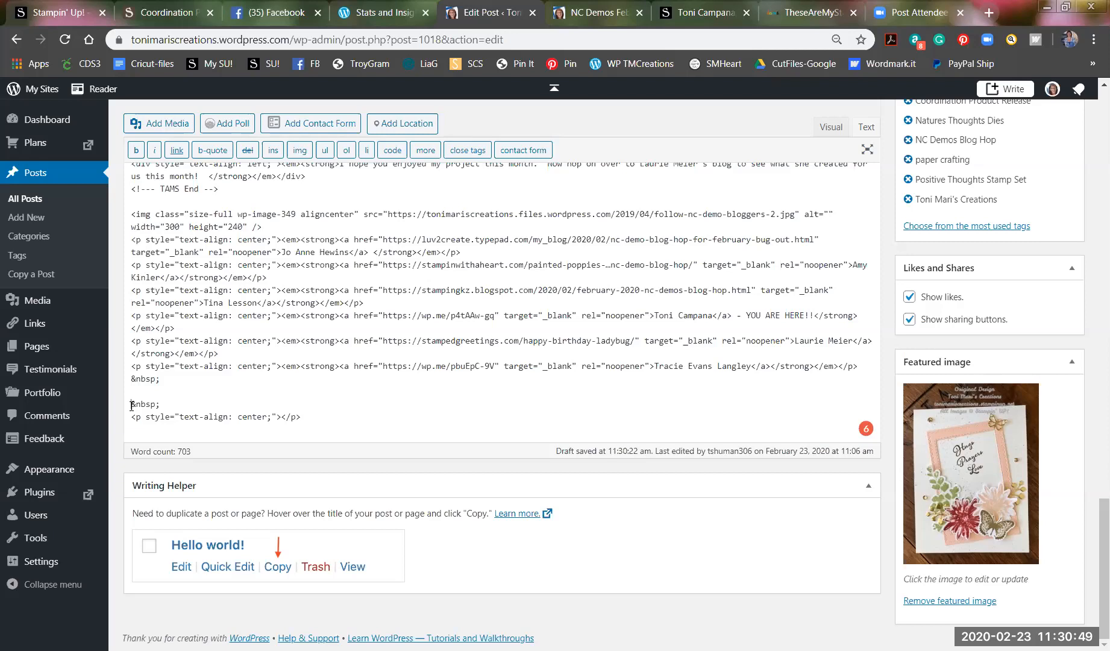
{"action": "left_click", "coordinate": [257, 382]}
{"action": "right_click", "coordinate": [257, 383]}
{"action": "left_click", "coordinate": [292, 471]}
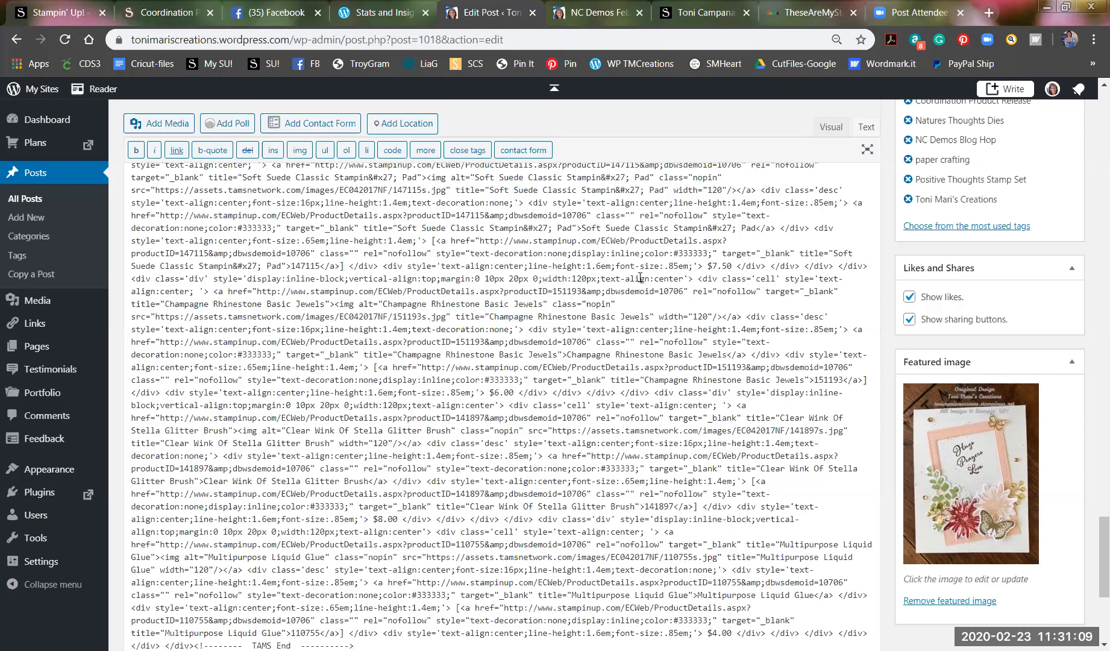
Check the rendered Product List in the Visual view below the hop links, then save the draft.
{"action": "left_click", "coordinate": [831, 127]}
{"action": "scroll", "coordinate": [756, 245], "scroll_direction": "up", "scroll_amount": 3}
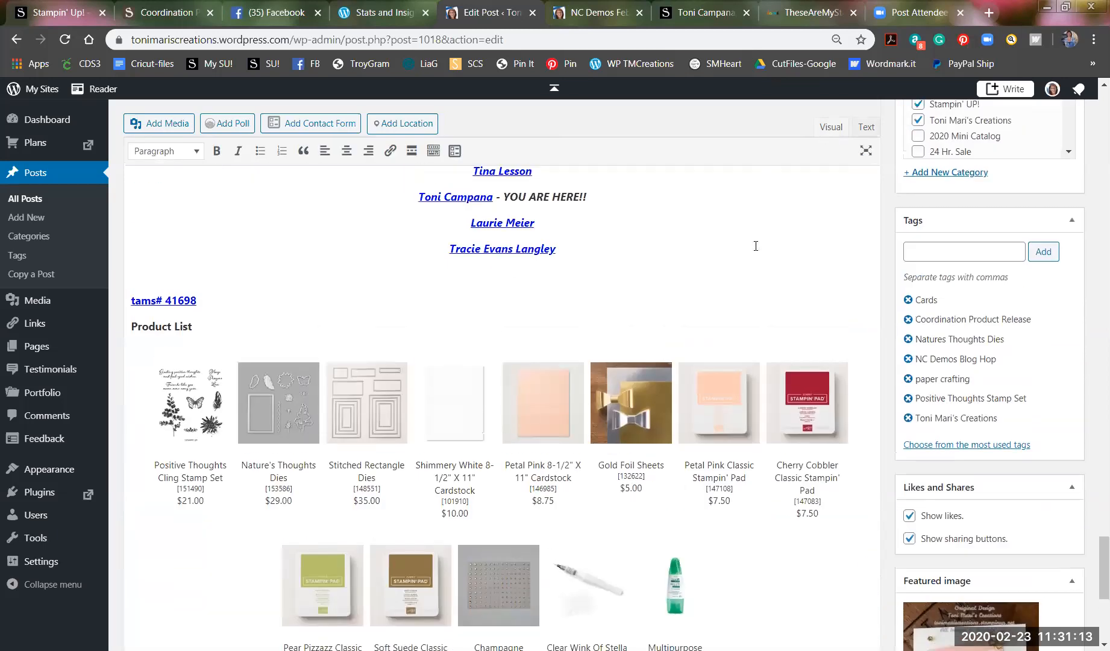
{"action": "scroll", "coordinate": [701, 288], "scroll_direction": "down", "scroll_amount": 3}
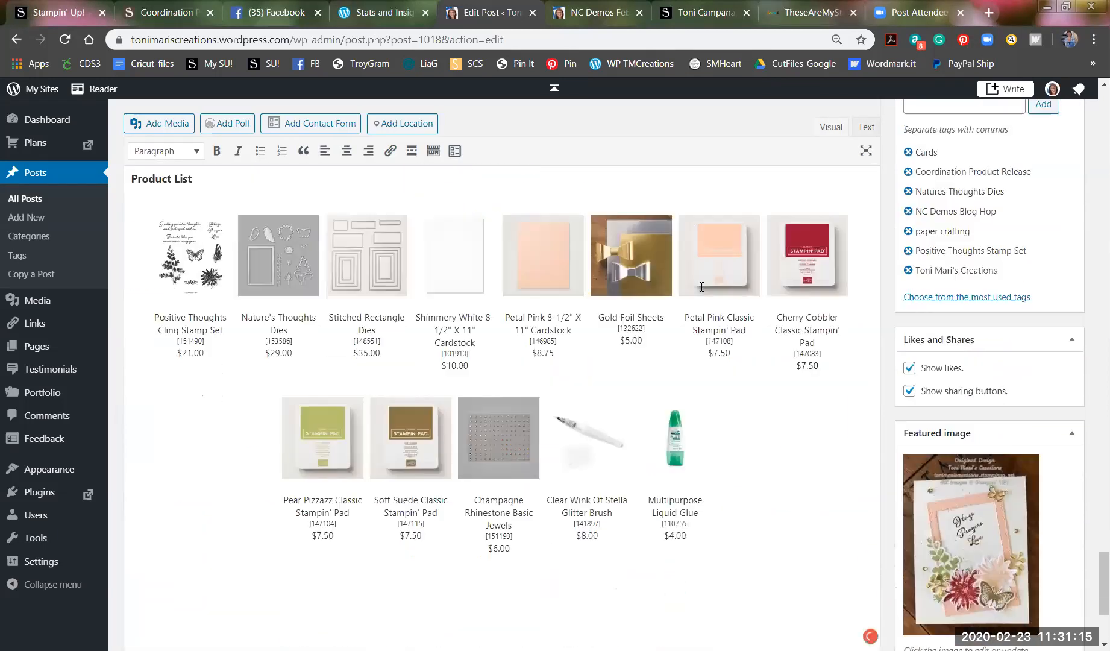
{"action": "scroll", "coordinate": [466, 359], "scroll_direction": "up", "scroll_amount": 3}
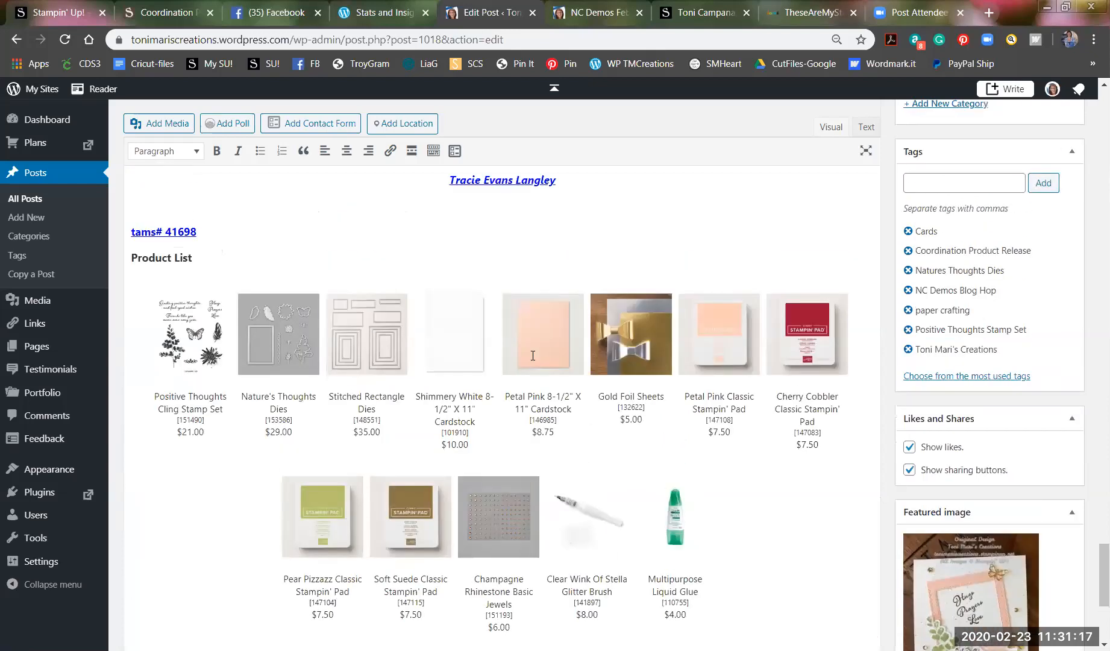
{"action": "left_click", "coordinate": [139, 279]}
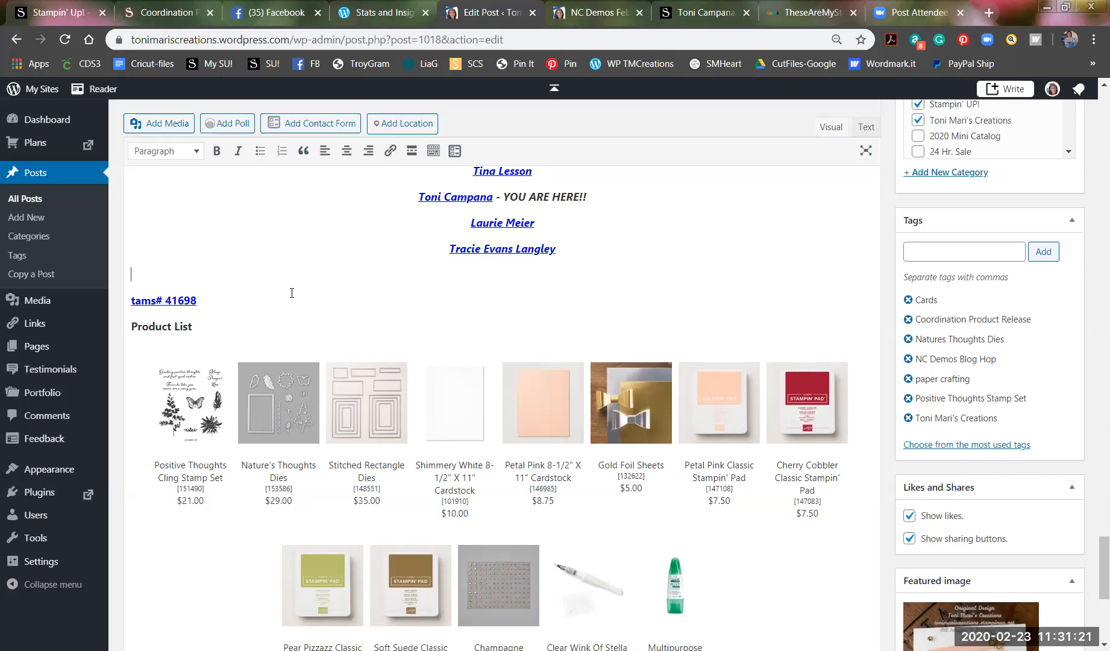
{"action": "scroll", "coordinate": [796, 285], "scroll_direction": "up", "scroll_amount": 10}
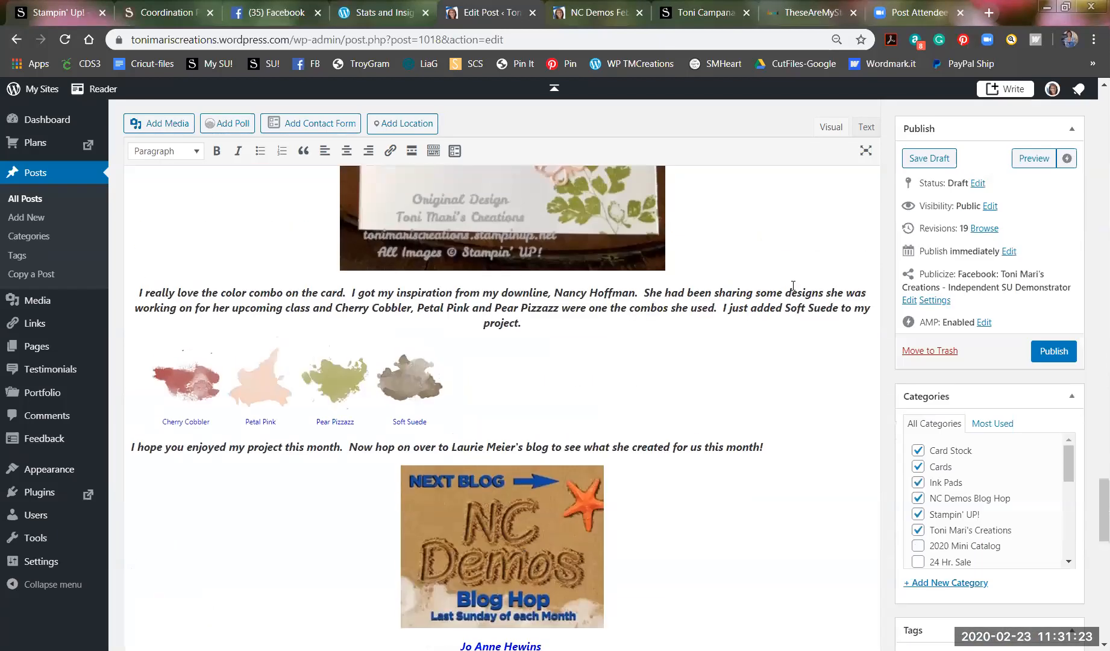
{"action": "scroll", "coordinate": [793, 285], "scroll_direction": "up", "scroll_amount": 1}
{"action": "left_click", "coordinate": [928, 159]}
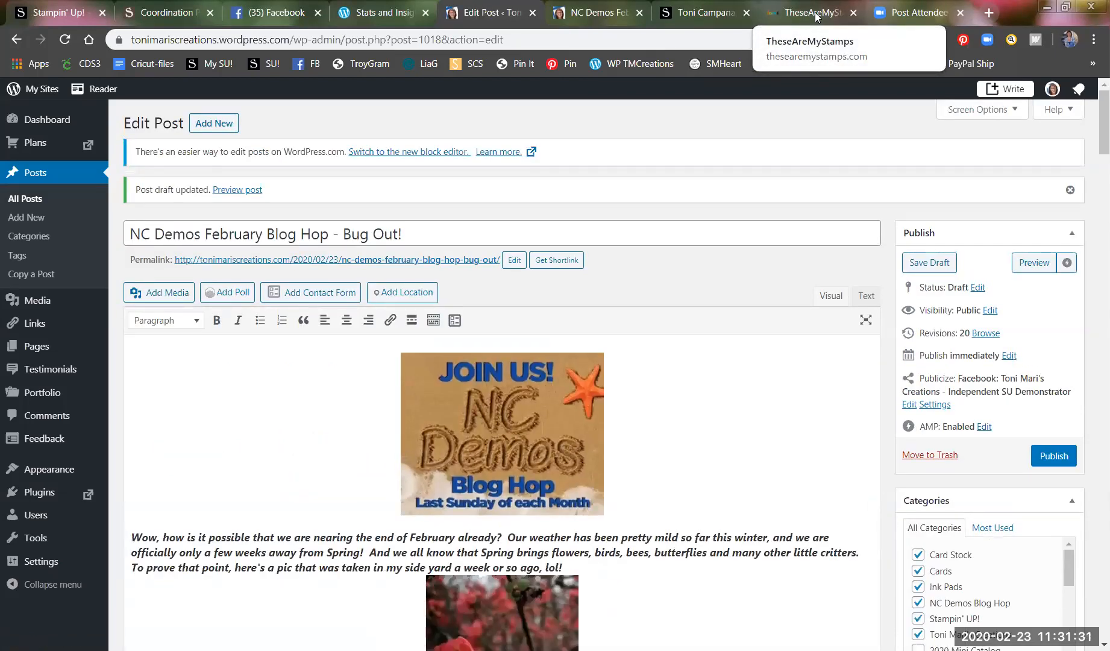
Back in TAMS, open the Positive Thoughts project's Instructions to add Step 1.
{"action": "left_click", "coordinate": [816, 17]}
{"action": "scroll", "coordinate": [786, 322], "scroll_direction": "up", "scroll_amount": 1}
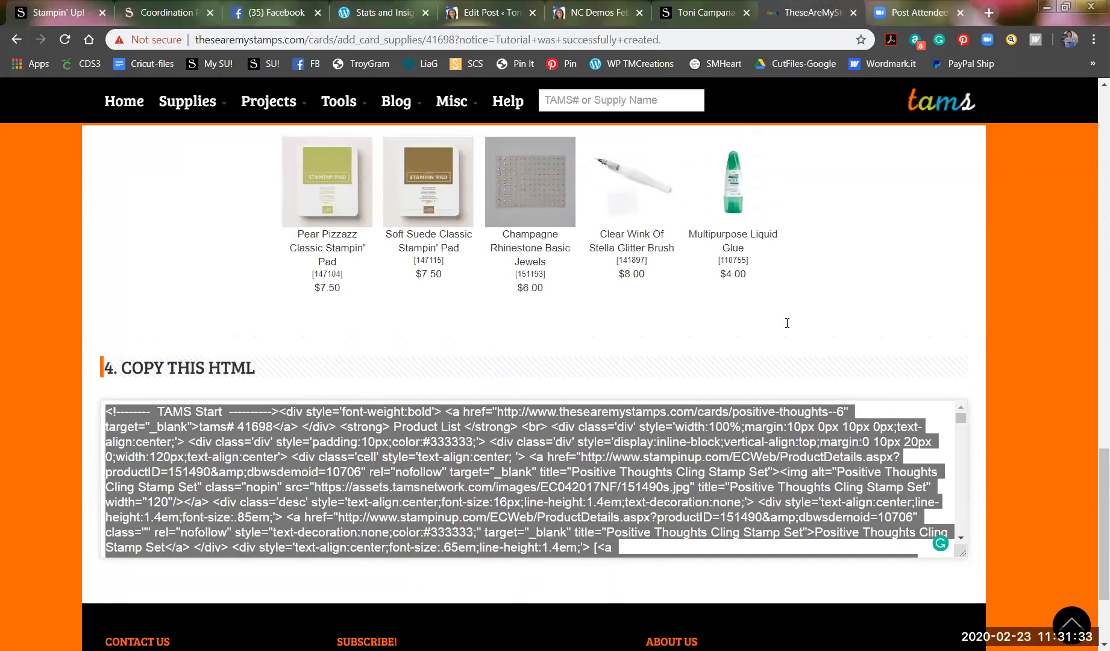
{"action": "scroll", "coordinate": [787, 329], "scroll_direction": "up", "scroll_amount": 7}
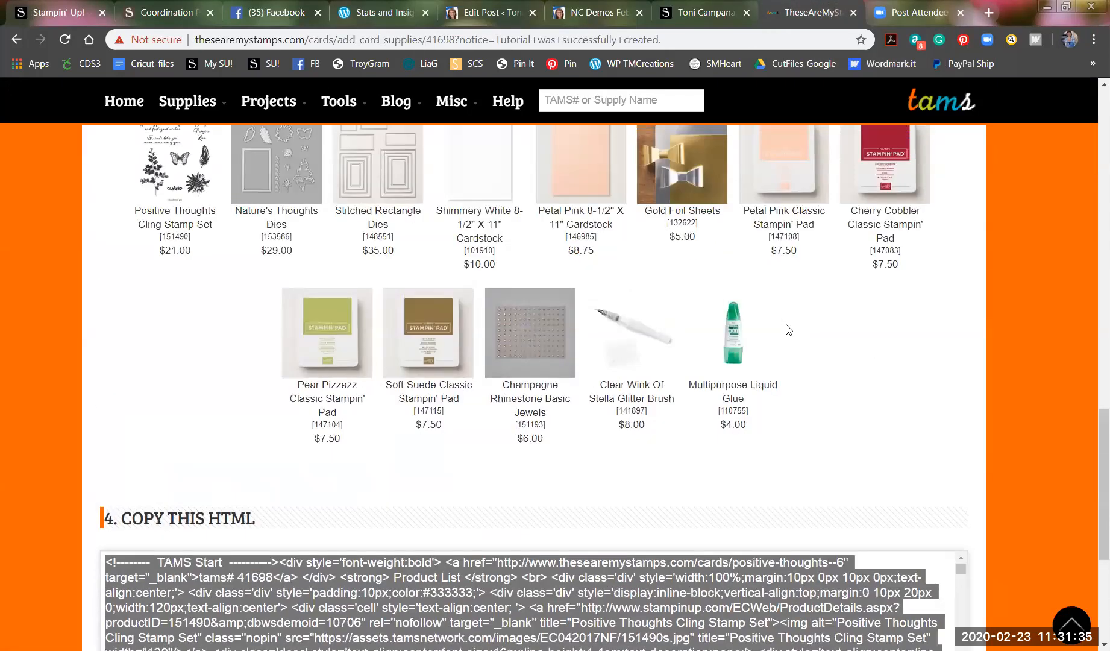
{"action": "scroll", "coordinate": [787, 329], "scroll_direction": "up", "scroll_amount": 8}
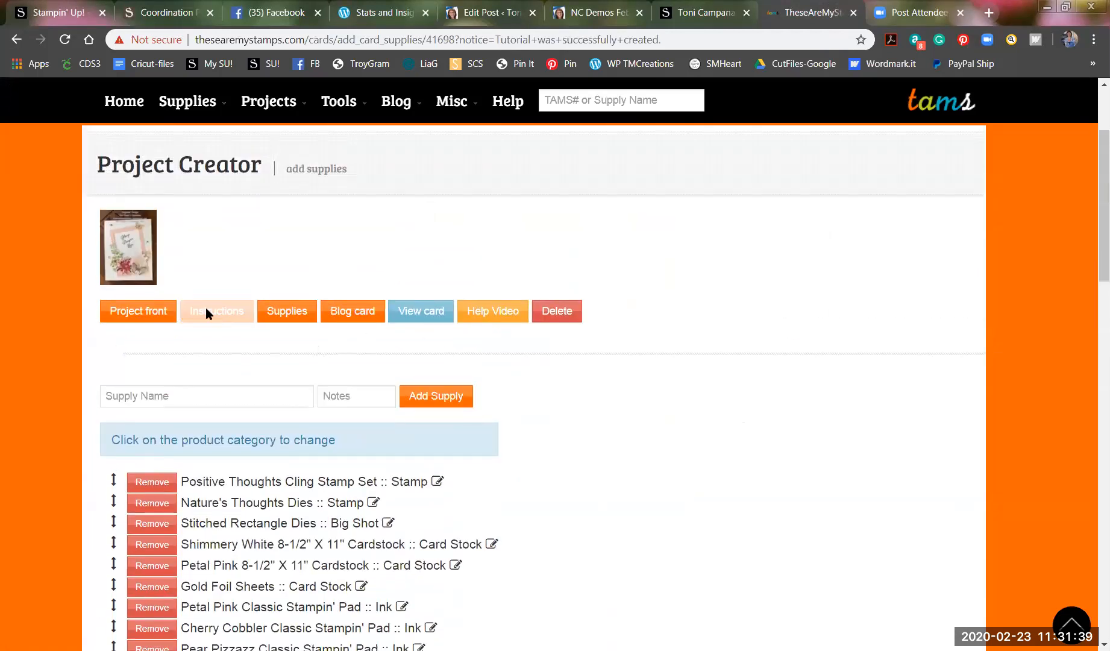
{"action": "left_click", "coordinate": [207, 314]}
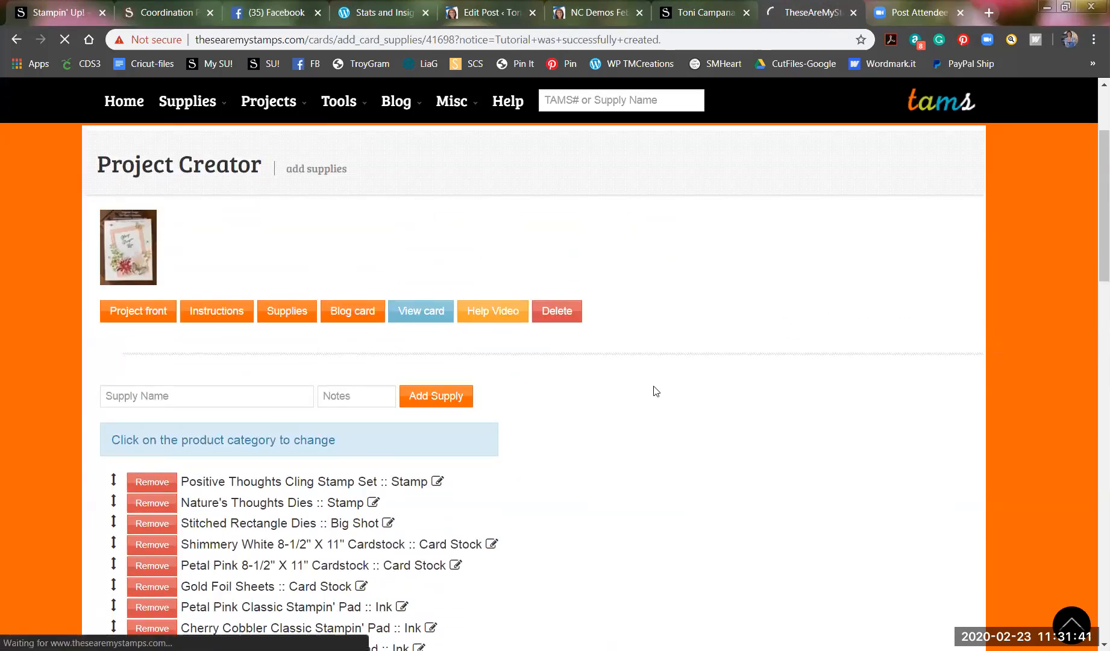
{"action": "scroll", "coordinate": [656, 391], "scroll_direction": "down", "scroll_amount": 2}
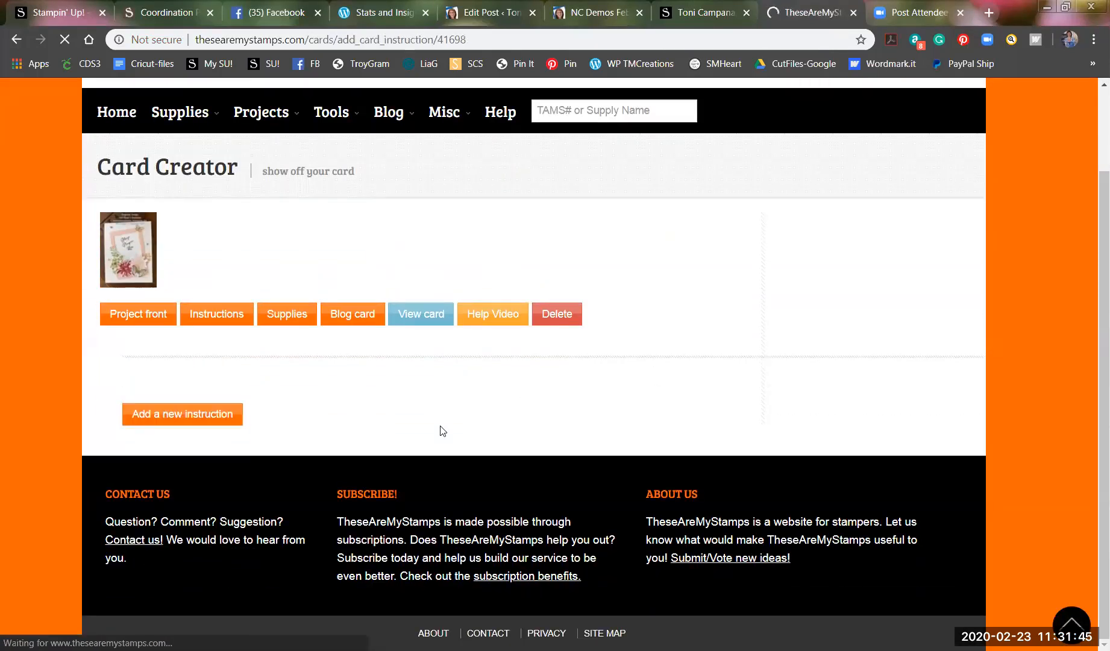
{"action": "scroll", "coordinate": [444, 431], "scroll_direction": "down", "scroll_amount": 2}
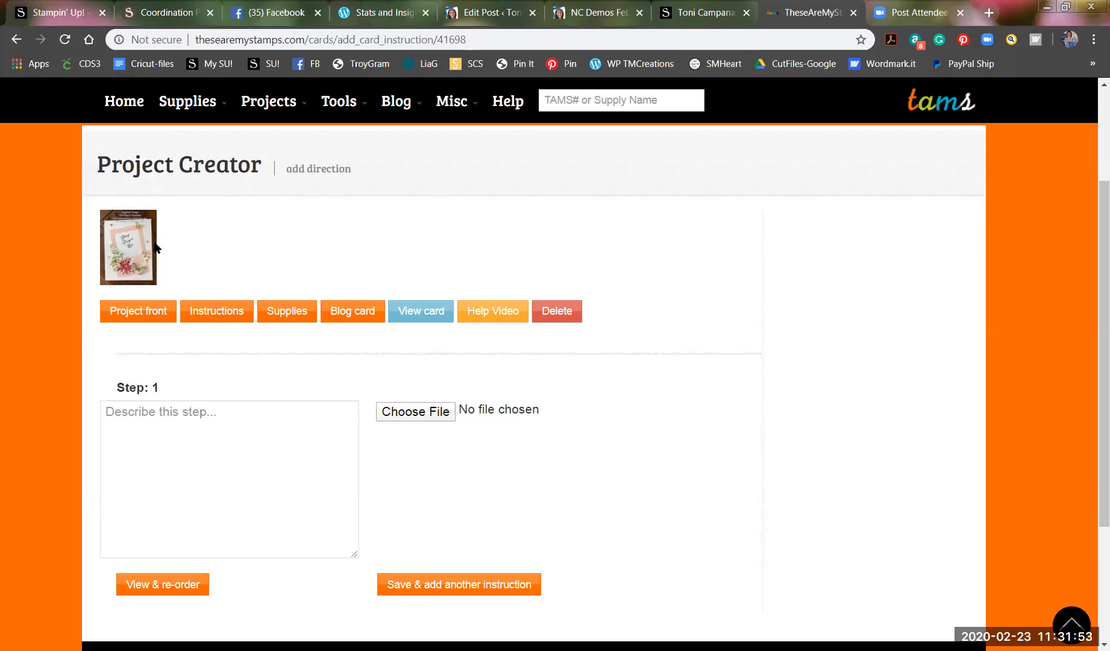
Write Step 1 as 'Using a piece of Petal Pink cardstock, cut out the rectangle frame.'.
{"action": "left_click", "coordinate": [137, 414]}
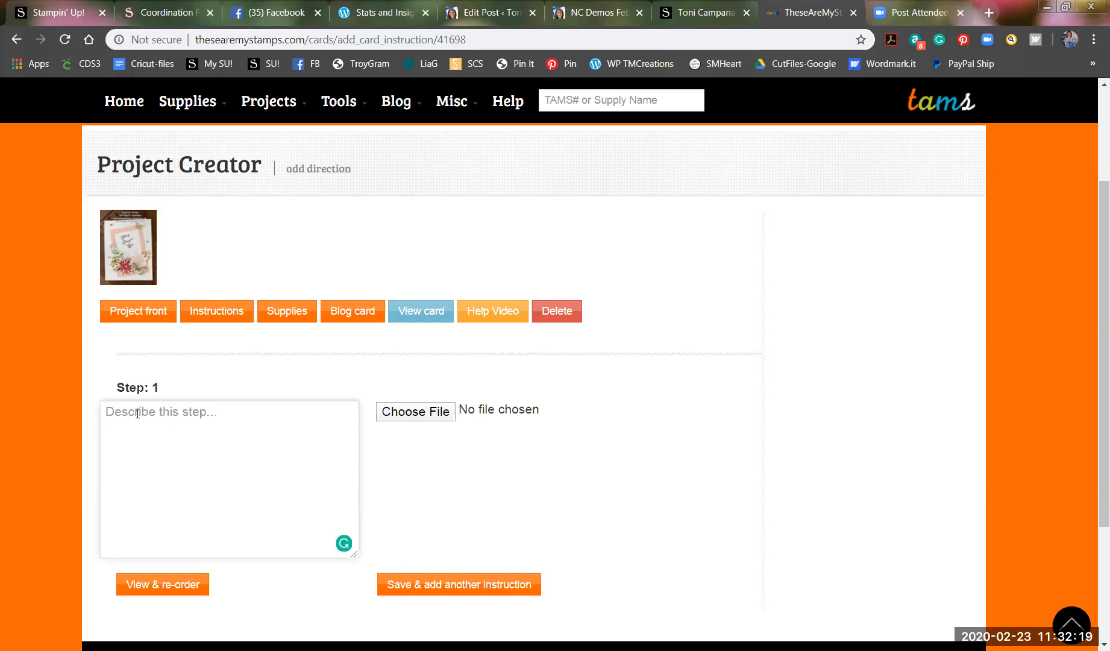
{"action": "type", "text": "Usi"}
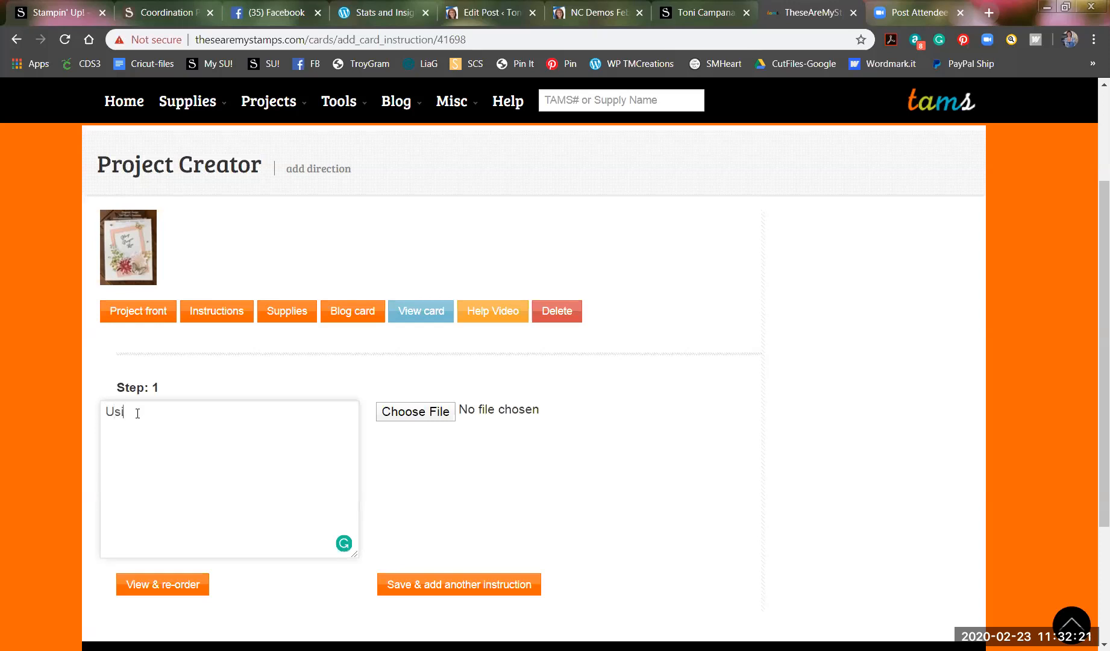
{"action": "type", "text": "ng a piece of Petal Pink cardstock,"}
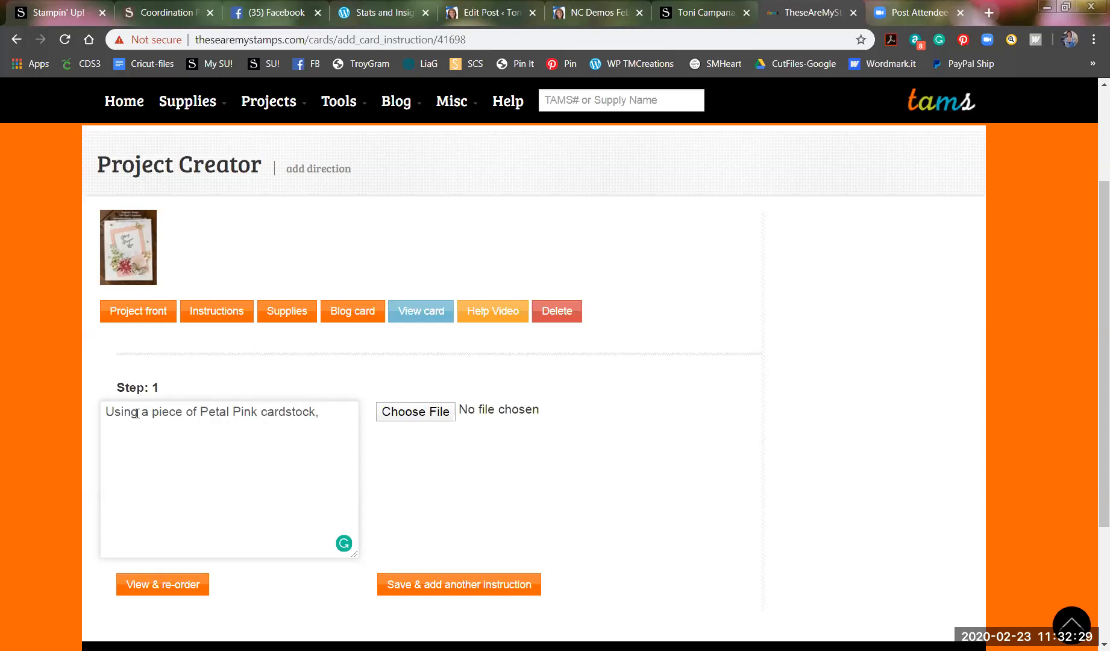
{"action": "key", "text": "BackSpace"}
{"action": "type", "text": " and the square frame"}
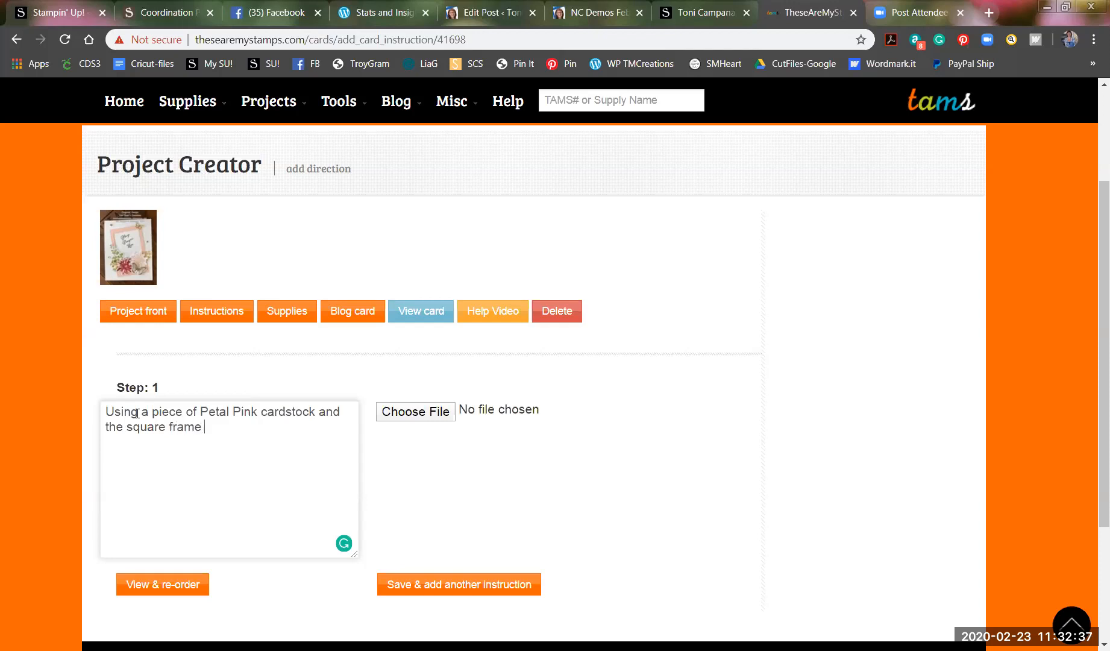
{"action": "key", "text": "BackSpace"}
{"action": "key", "text": "BackSpace"}
{"action": "key", "text": "BackSpace"}
{"action": "key", "text": "BackSpace"}
{"action": "key", "text": "BackSpace"}
{"action": "key", "text": "BackSpace"}
{"action": "key", "text": "BackSpace"}
{"action": "key", "text": "BackSpace"}
{"action": "key", "text": "BackSpace"}
{"action": "key", "text": "BackSpace"}
{"action": "key", "text": "BackSpace"}
{"action": "key", "text": "BackSpace"}
{"action": "key", "text": "BackSpace"}
{"action": "key", "text": "BackSpace"}
{"action": "key", "text": "BackSpace"}
{"action": "key", "text": "BackSpace"}
{"action": "key", "text": "BackSpace"}
{"action": "key", "text": "BackSpace"}
{"action": "key", "text": "BackSpace"}
{"action": "key", "text": "BackSpace"}
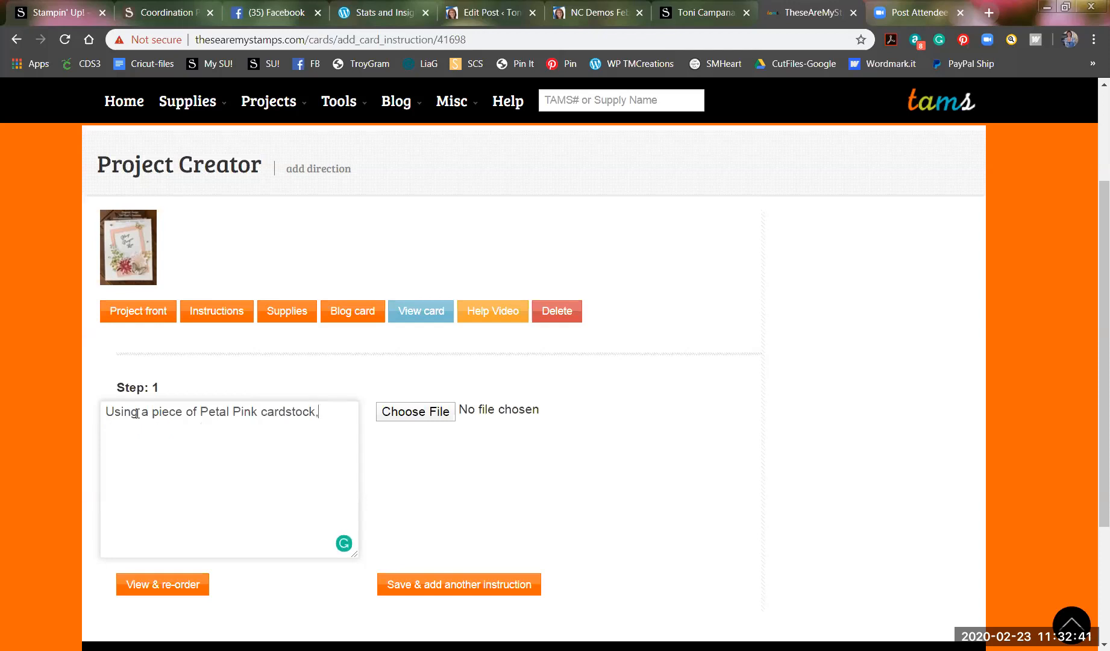
{"action": "type", "text": ", cut out the "}
{"action": "type", "text": "re"}
{"action": "type", "text": "x"}
{"action": "type", "text": "t"}
{"action": "key", "text": "BackSpace"}
{"action": "key", "text": "BackSpace"}
{"action": "type", "text": "ctangle f"}
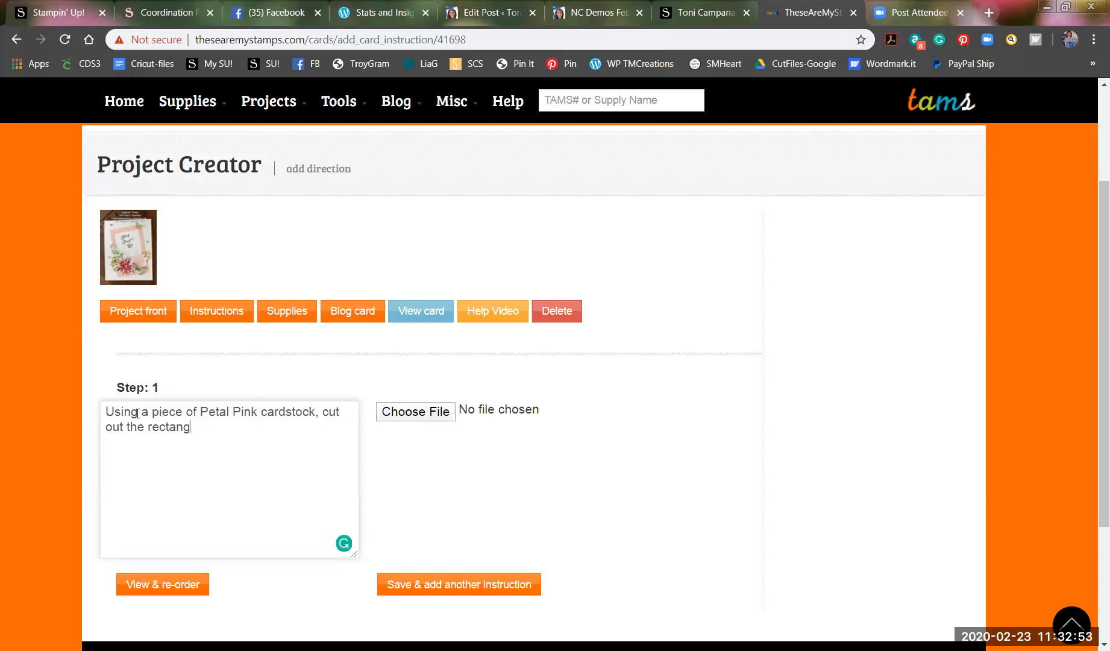
{"action": "type", "text": "rame."}
Attach photo IMG_2768.jpg to Step 1 and save it, adding another instruction.
{"action": "left_click", "coordinate": [418, 412]}
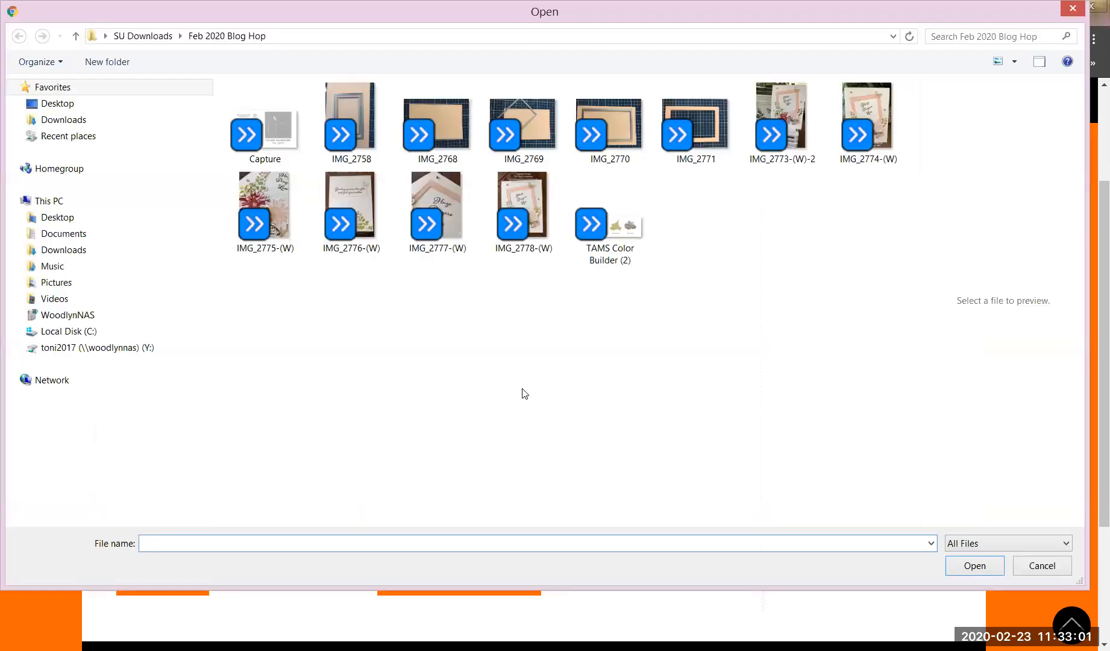
{"action": "left_click", "coordinate": [445, 124]}
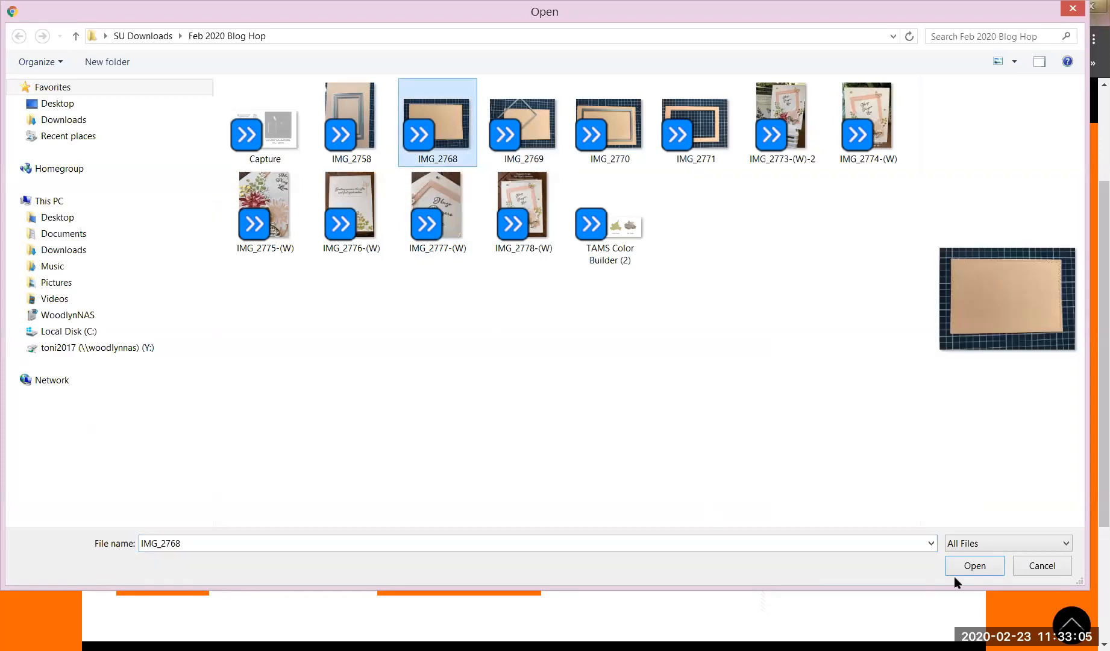
{"action": "left_click", "coordinate": [974, 568]}
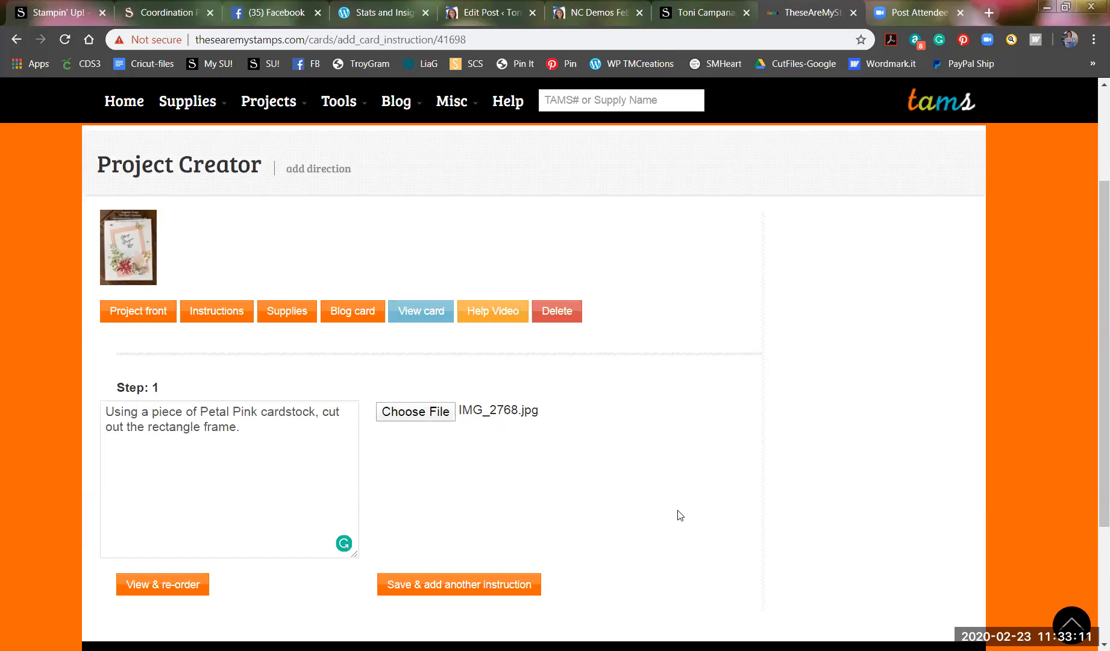
{"action": "scroll", "coordinate": [621, 498], "scroll_direction": "down", "scroll_amount": 1}
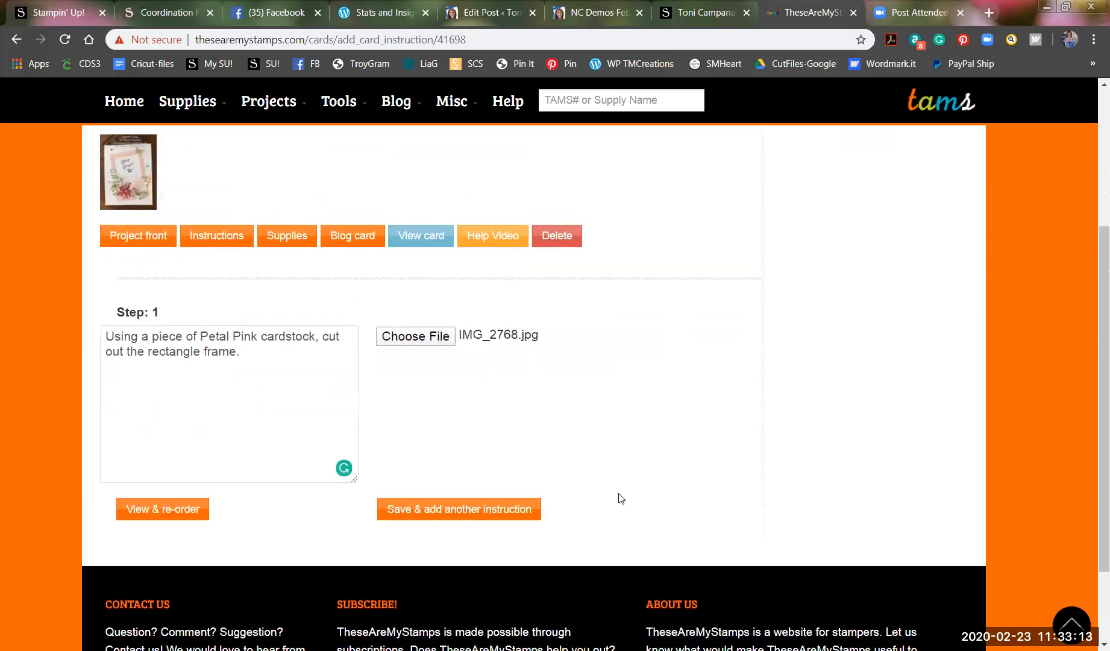
{"action": "left_click", "coordinate": [484, 509]}
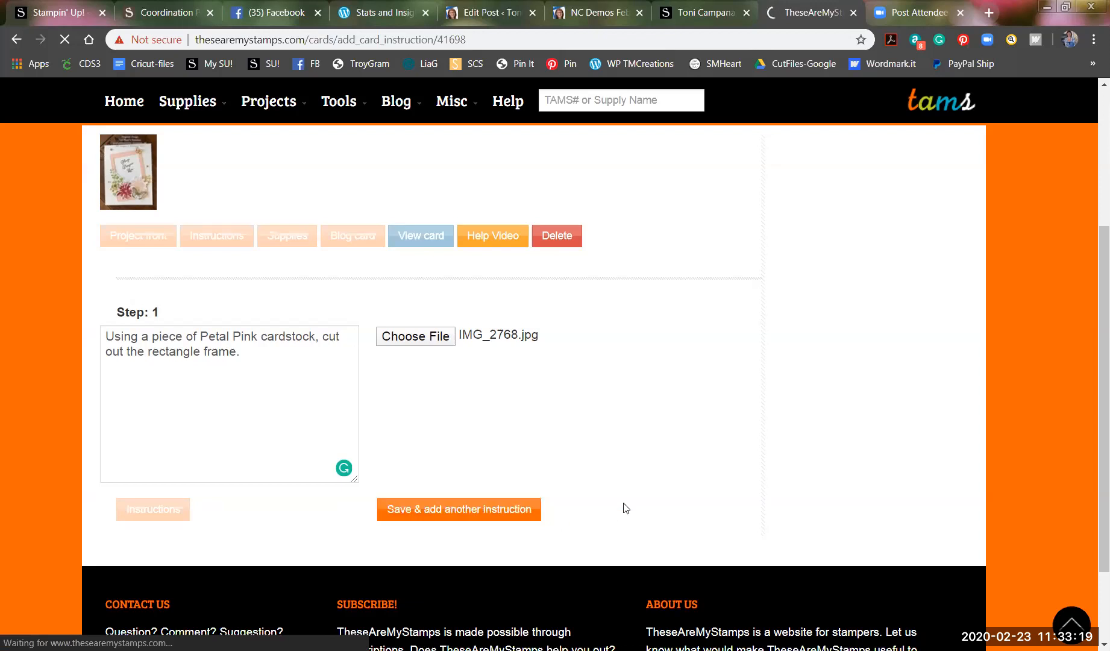
{"action": "scroll", "coordinate": [154, 525], "scroll_direction": "down", "scroll_amount": 1}
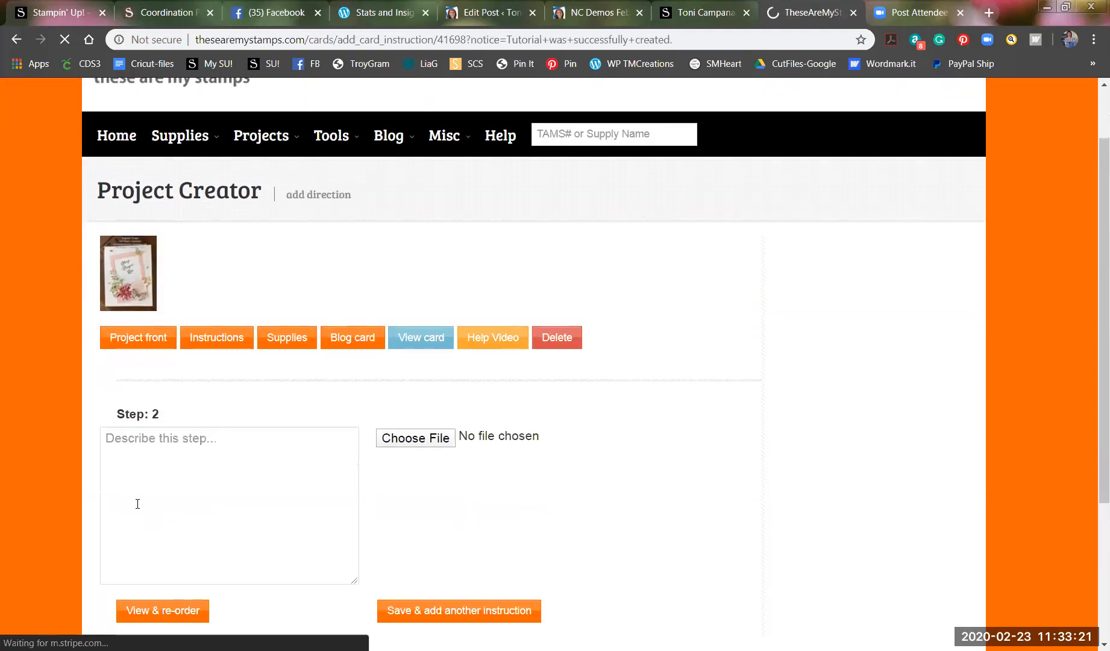
Begin Step 2 with 'Take that piece and using the 3 5/8" 2 3/8" Stitched Rectangle die'.
{"action": "left_click", "coordinate": [119, 442]}
{"action": "type", "text": "Take tha"}
{"action": "type", "text": "t pued"}
{"action": "key", "text": "BackSpace"}
{"action": "key", "text": "BackSpace"}
{"action": "type", "text": "iece and using the "}
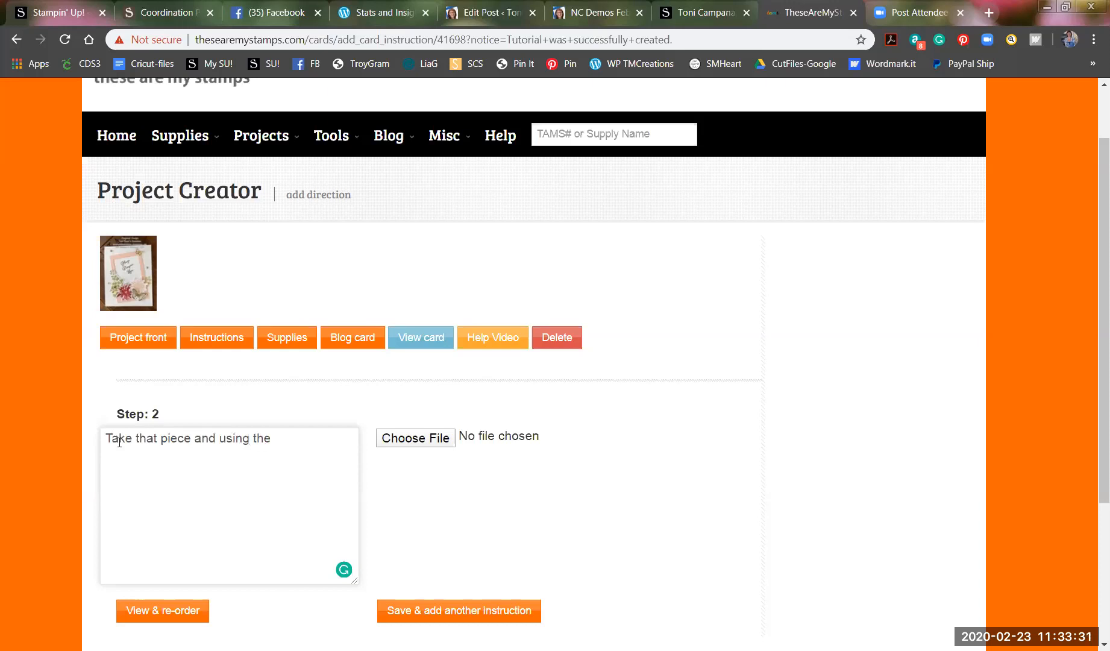
{"action": "type", "text": "3 5/8"}
{"action": "type", "text": "\""}
{"action": "type", "text": " c"}
{"action": "type", "text": " 2 3/8"}
{"action": "type", "text": "\" Stitched"}
{"action": "type", "text": " Re"}
{"action": "type", "text": "x"}
{"action": "key", "text": "BackSpace"}
{"action": "type", "text": "c"}
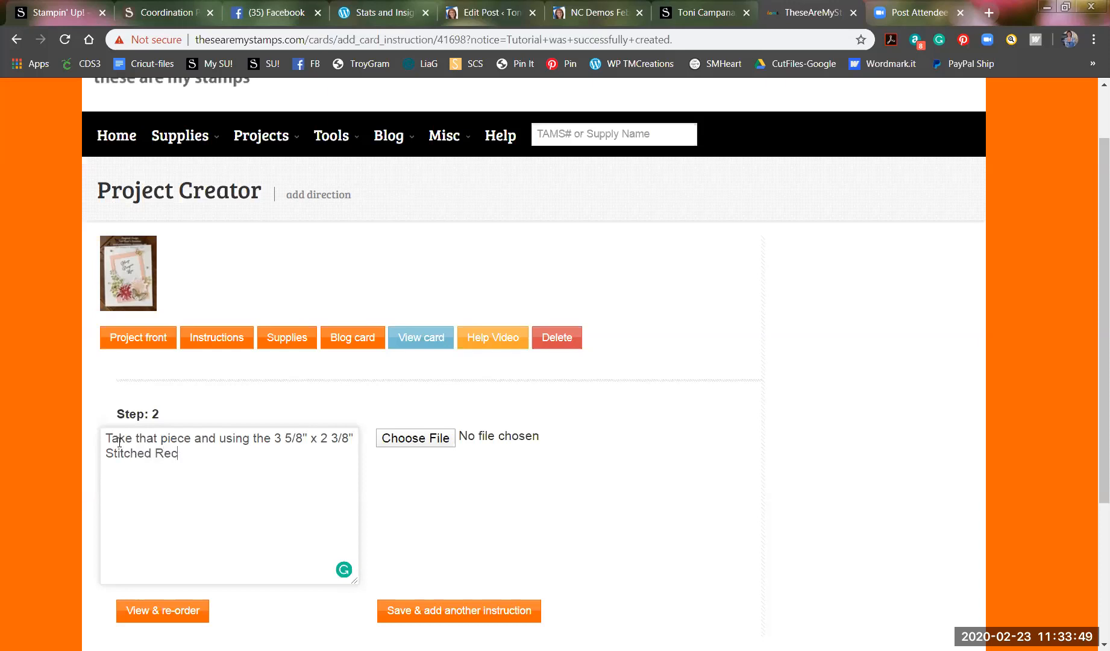
{"action": "type", "text": "tandle die"}
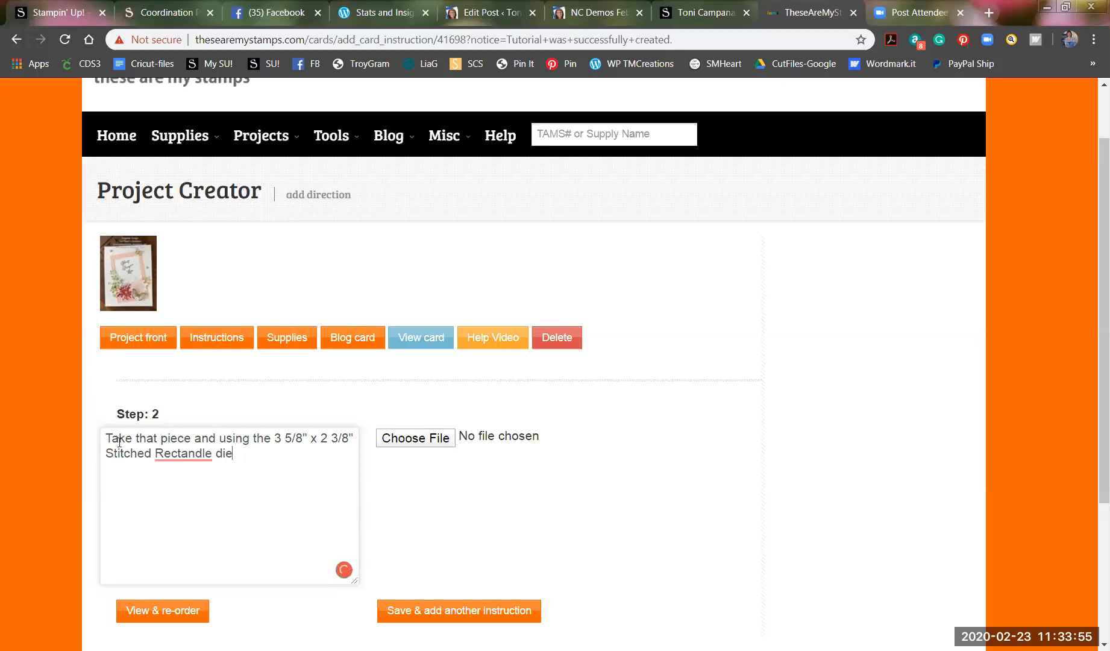
Accept the Rectangle spelling fix and finish Step 2 with ', cut out the center of the Petal Pink piece.'.
{"action": "mouse_move", "coordinate": [199, 455]}
{"action": "left_click", "coordinate": [188, 478]}
{"action": "left_click", "coordinate": [250, 462]}
{"action": "type", "text": ", cut out the center of the"}
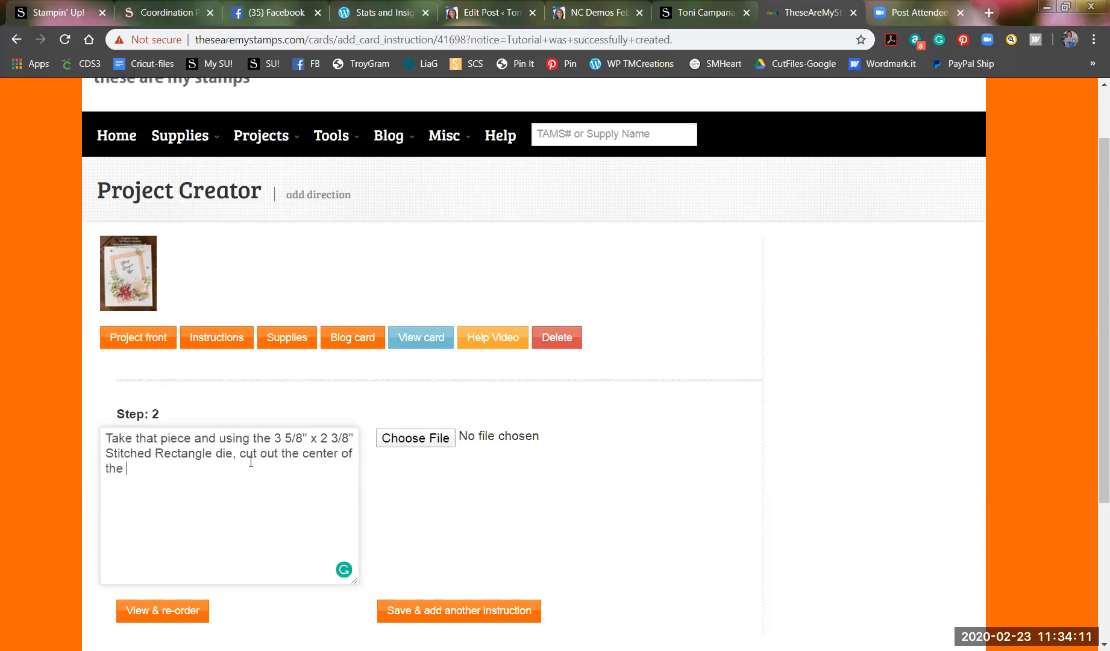
{"action": "type", "text": " Petal Pink piec"}
{"action": "type", "text": "e."}
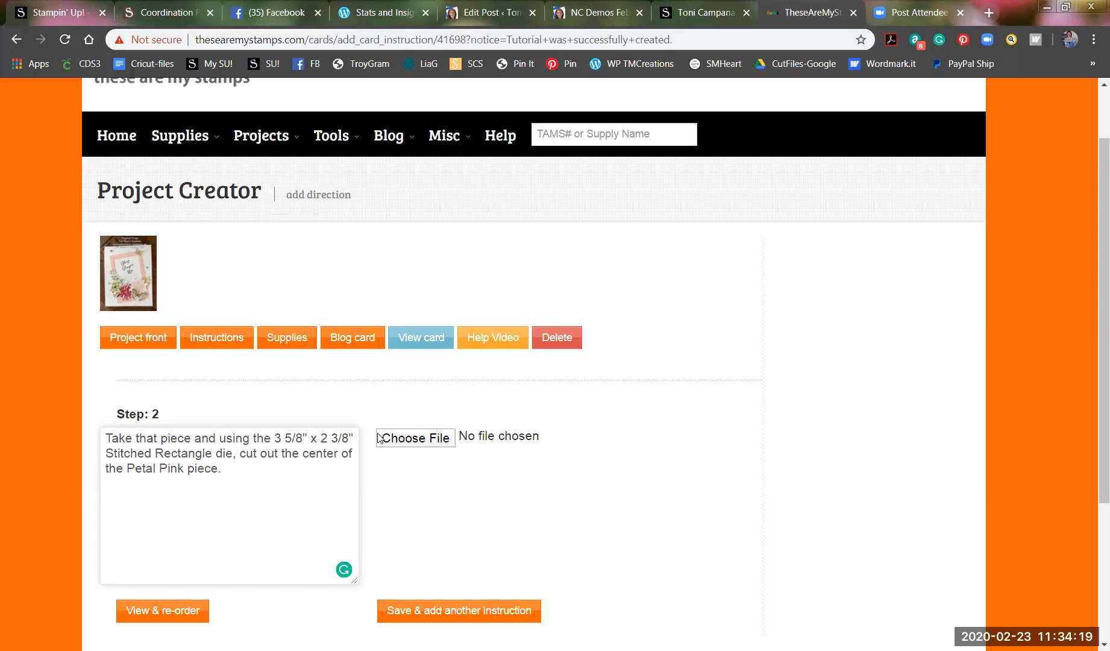
{"action": "left_click", "coordinate": [433, 442]}
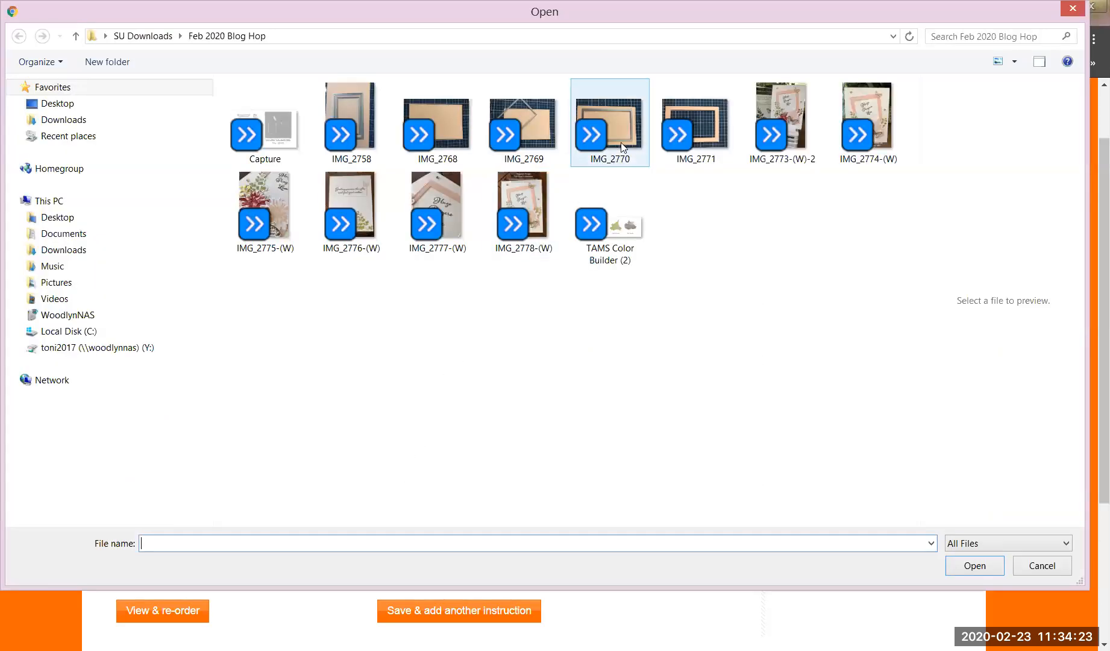
Attach photo IMG_2770.jpg to Step 2 and save it, starting a blank Step 3.
{"action": "left_click", "coordinate": [614, 126]}
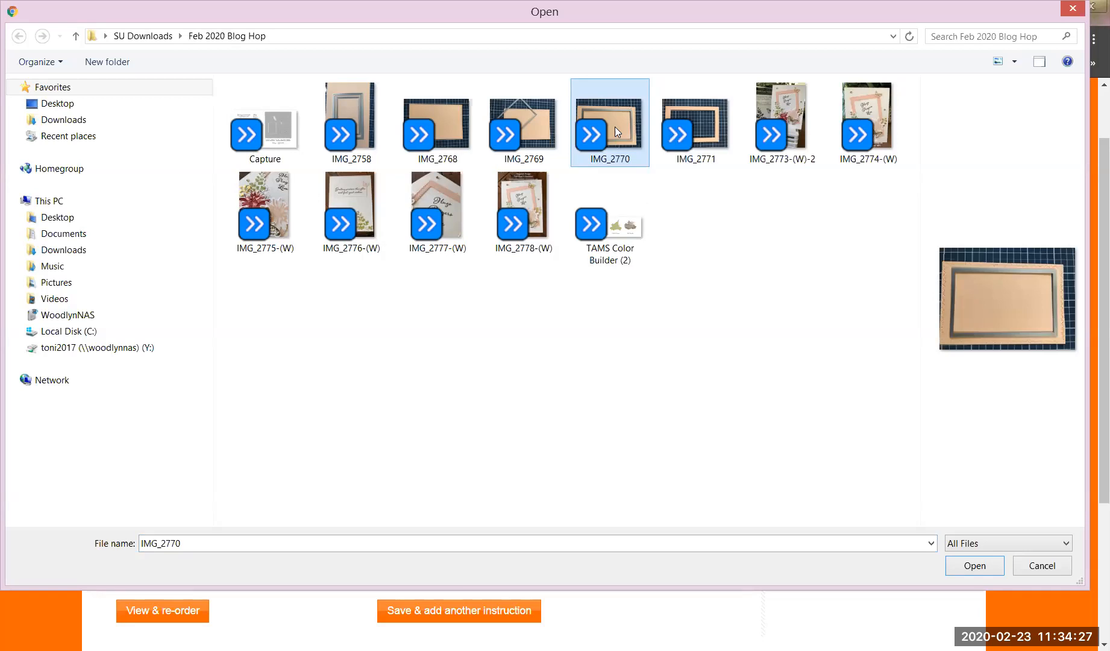
{"action": "left_click", "coordinate": [699, 126]}
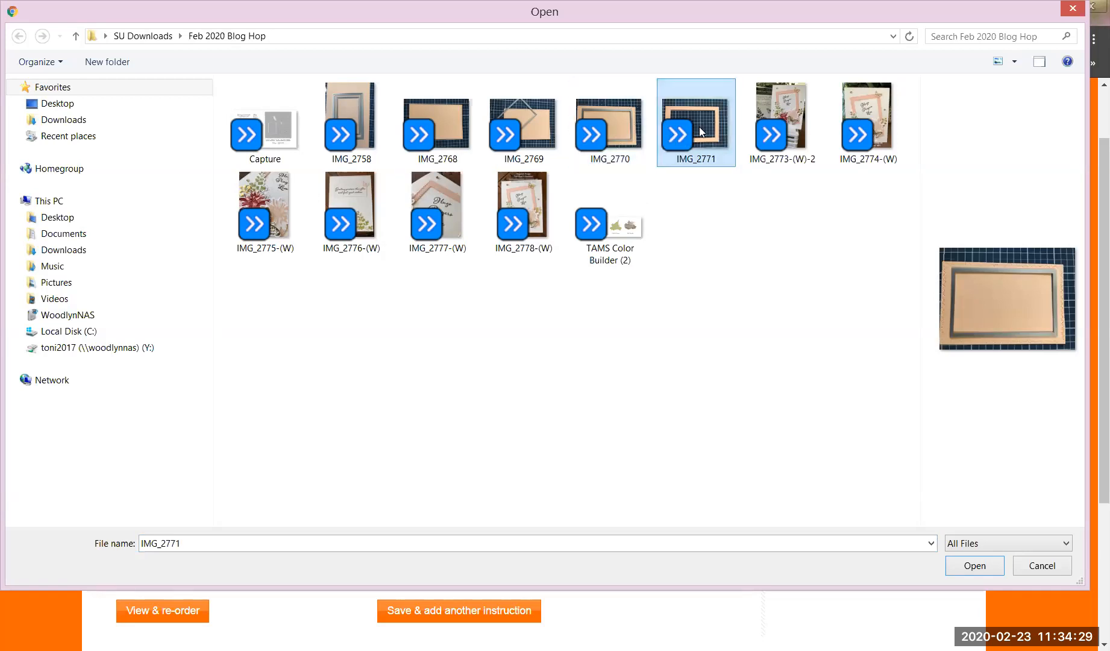
{"action": "left_click", "coordinate": [609, 124]}
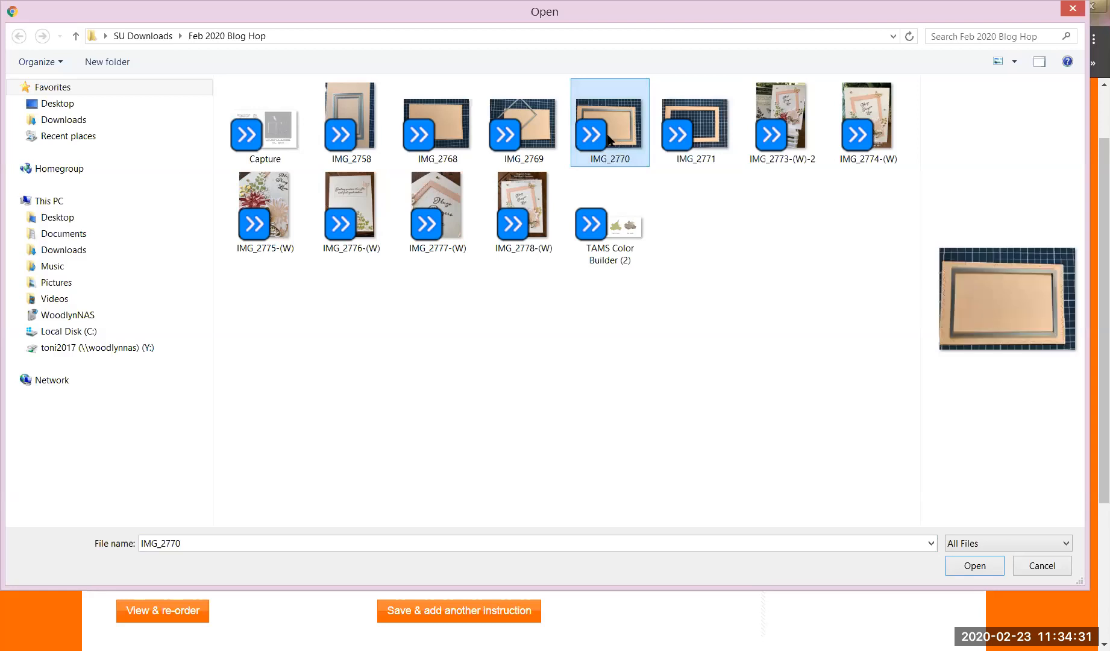
{"action": "left_click", "coordinate": [973, 565]}
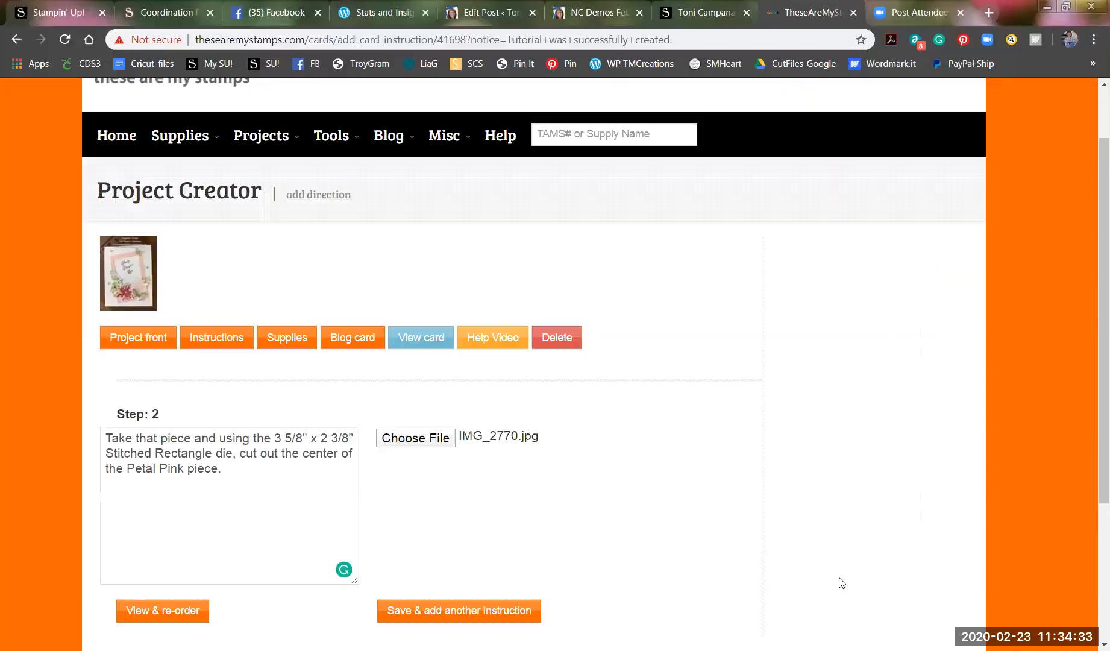
{"action": "scroll", "coordinate": [477, 525], "scroll_direction": "down", "scroll_amount": 2}
{"action": "left_click", "coordinate": [476, 510]}
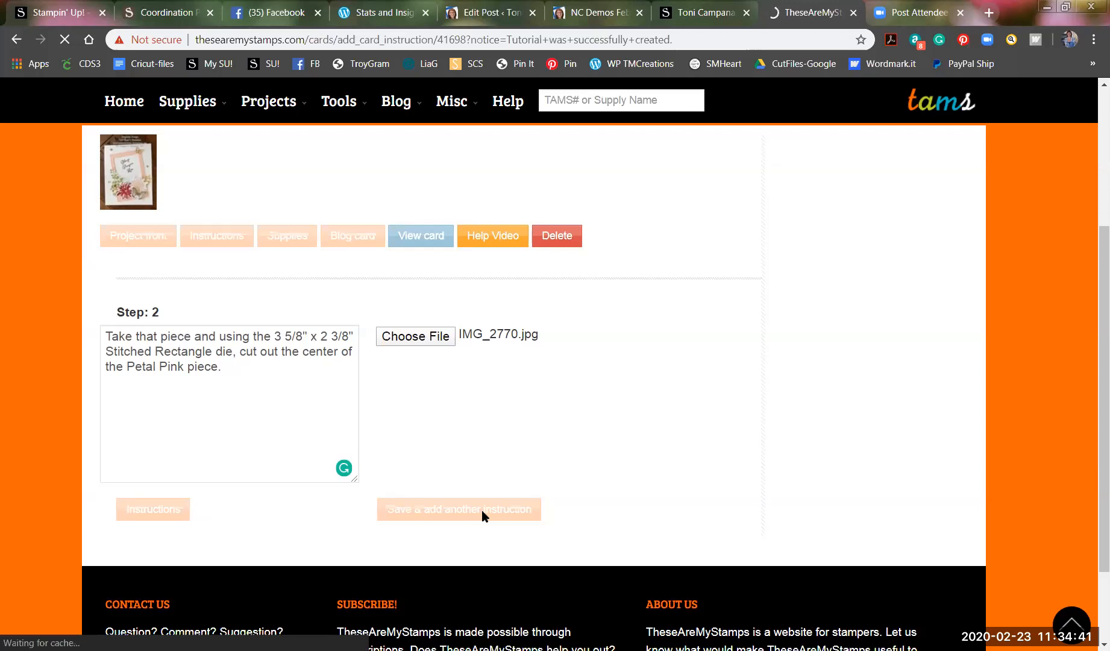
{"action": "scroll", "coordinate": [403, 486], "scroll_direction": "down", "scroll_amount": 2}
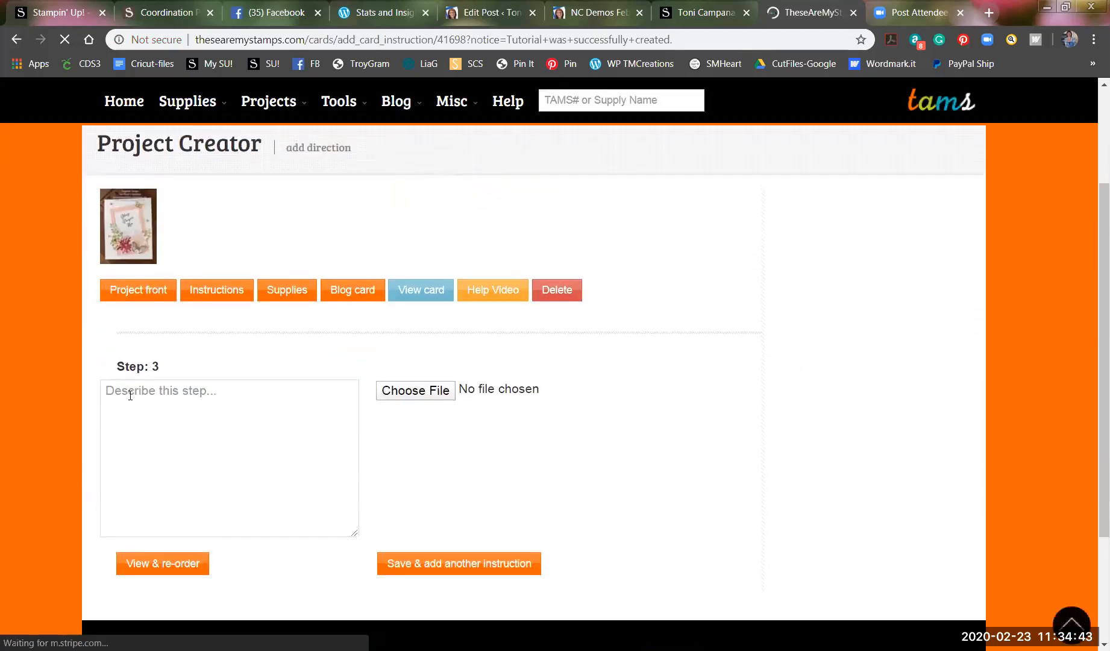
Describe Step 3 as 'This will be your end result.' and attach IMG_2771.jpg.
{"action": "left_click", "coordinate": [133, 411]}
{"action": "type", "text": "This will be you"}
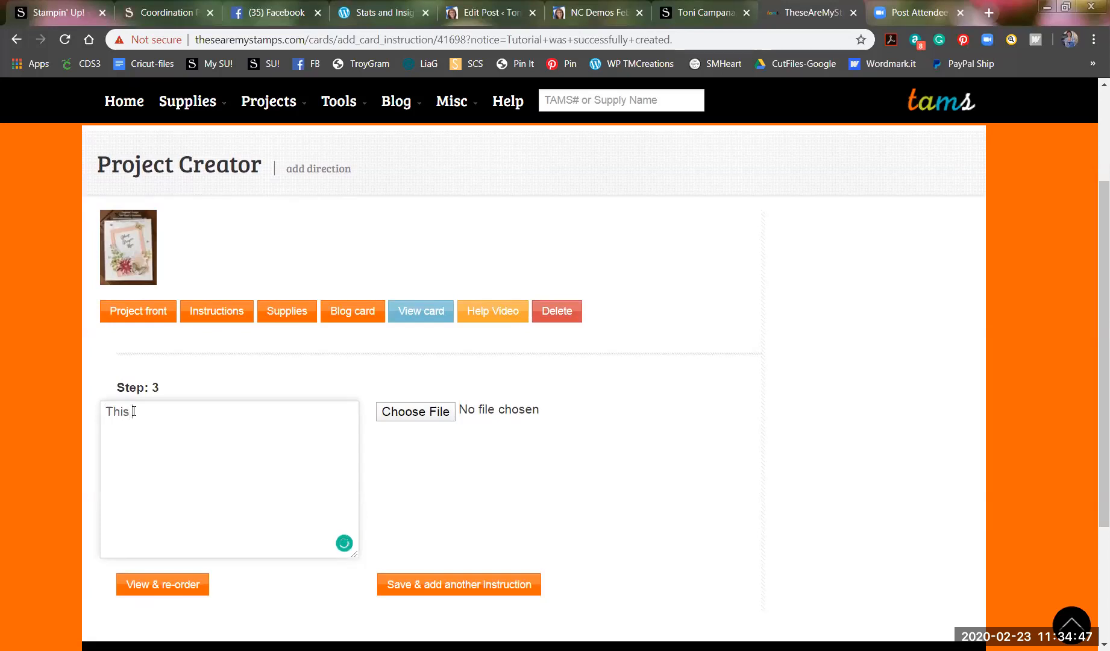
{"action": "type", "text": "r end result."}
{"action": "left_click", "coordinate": [412, 410]}
{"action": "left_click", "coordinate": [710, 124]}
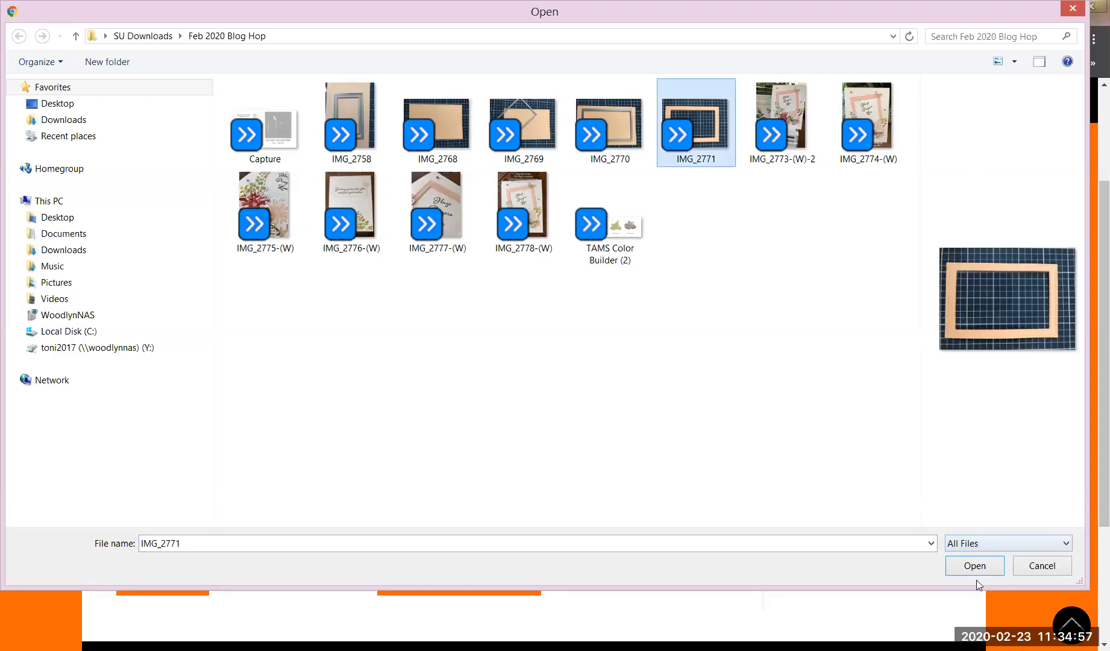
{"action": "left_click", "coordinate": [970, 565]}
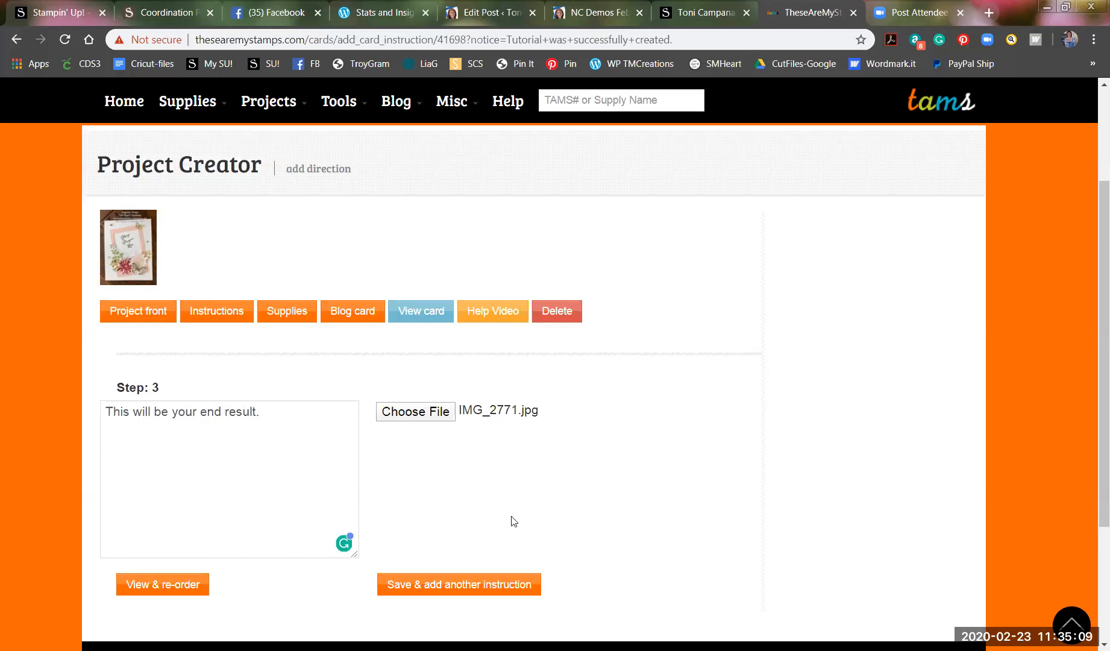
Save Step 3 and start a new Step 4 instruction.
{"action": "scroll", "coordinate": [662, 536], "scroll_direction": "down", "scroll_amount": 1}
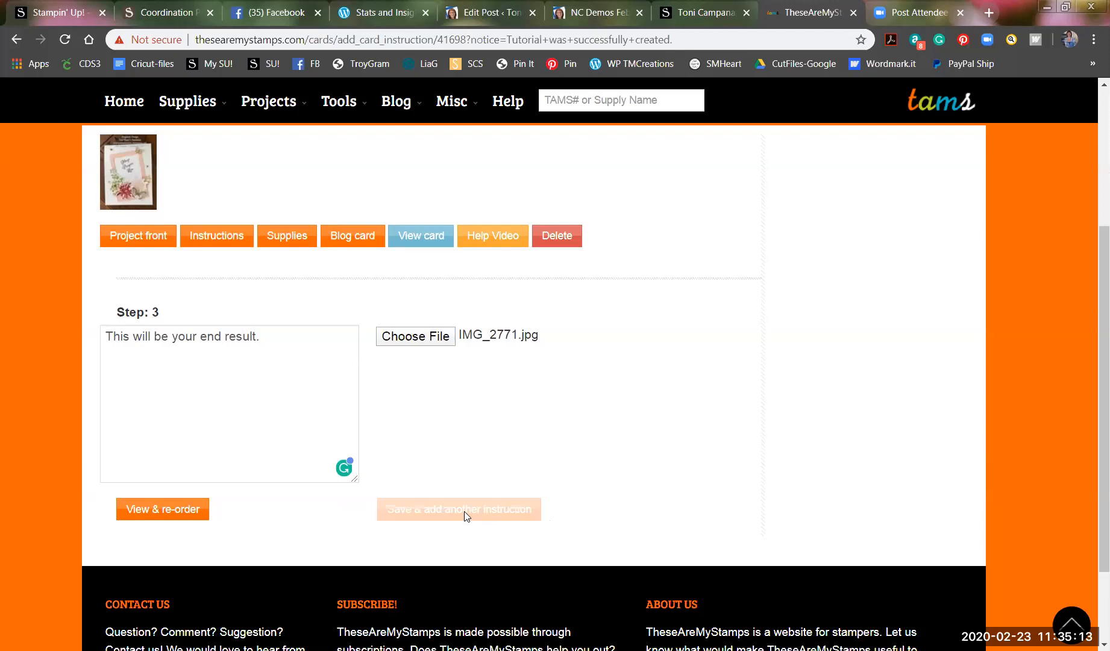
{"action": "left_click", "coordinate": [464, 511]}
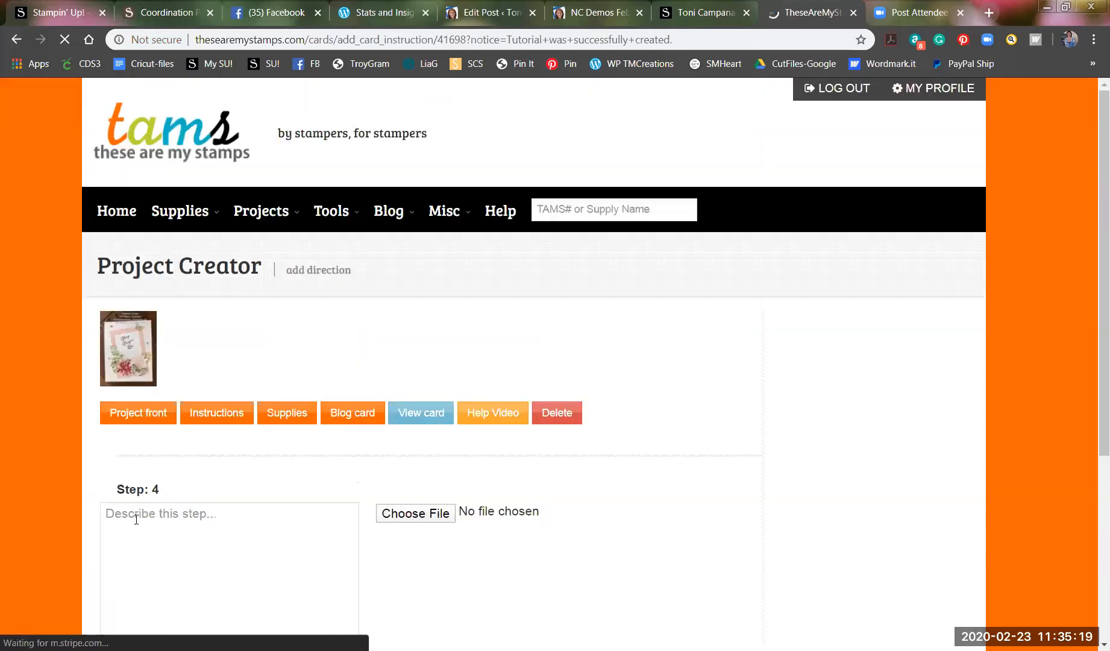
{"action": "scroll", "coordinate": [136, 519], "scroll_direction": "down", "scroll_amount": 1}
Write Step 4's Cherry Cobbler, Pear Pizzazz, Soft Suede stamping and die-cutting directions, then save it.
{"action": "type", "text": "Using Whisper White card "}
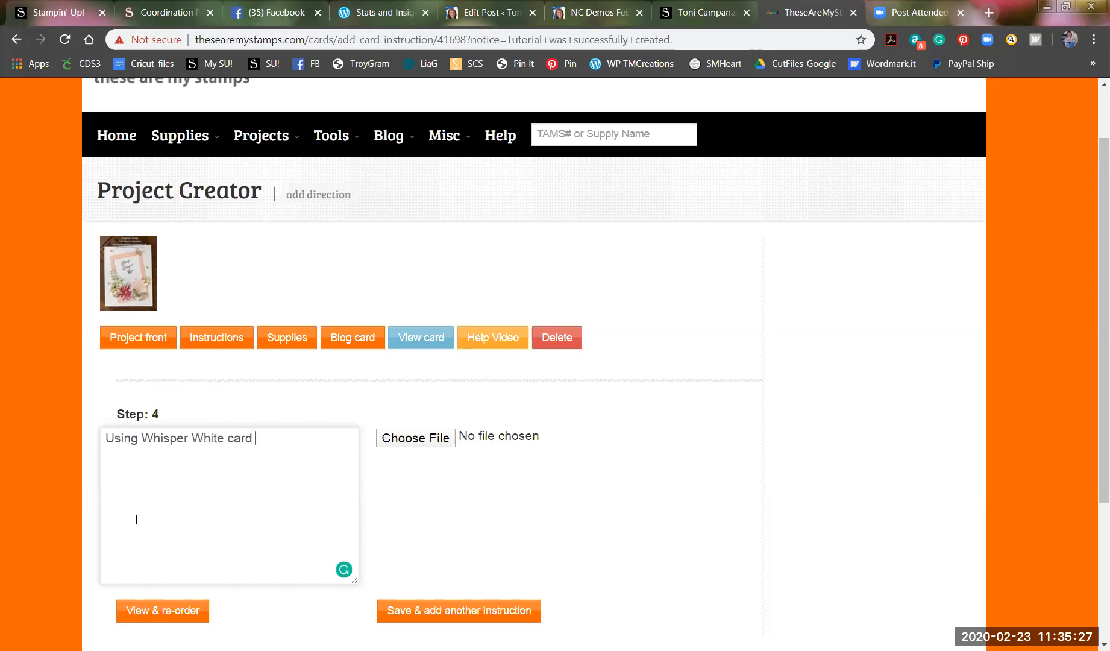
{"action": "type", "text": "stock, stamp"}
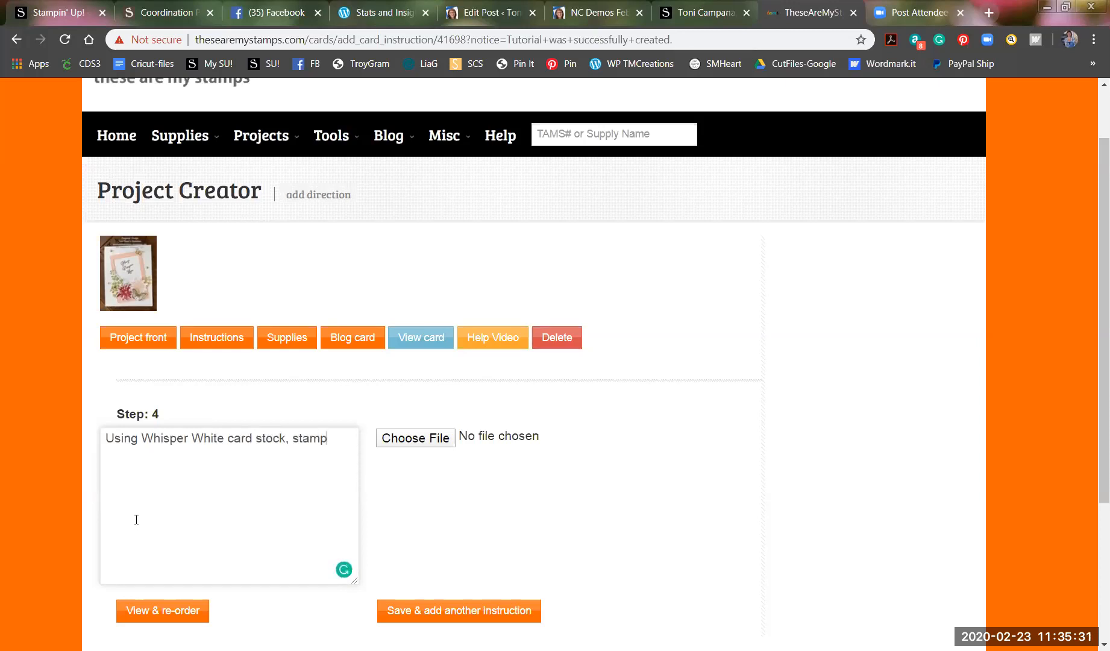
{"action": "type", "text": " one flower using Che"}
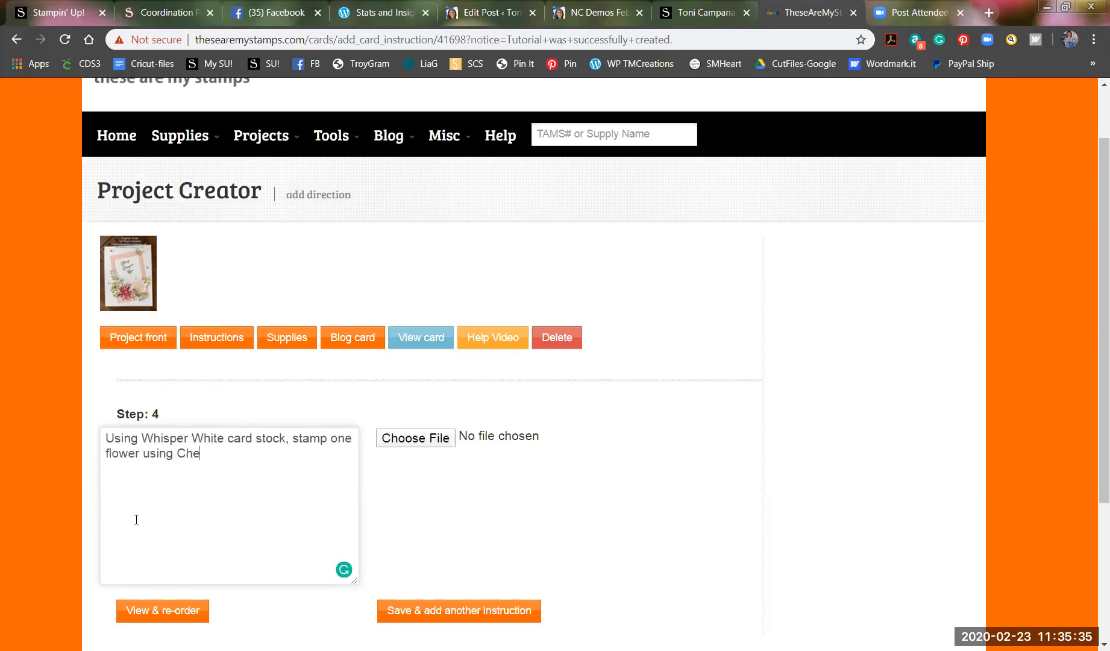
{"action": "type", "text": "rry Cobbler and "}
{"action": "type", "text": "one flower"}
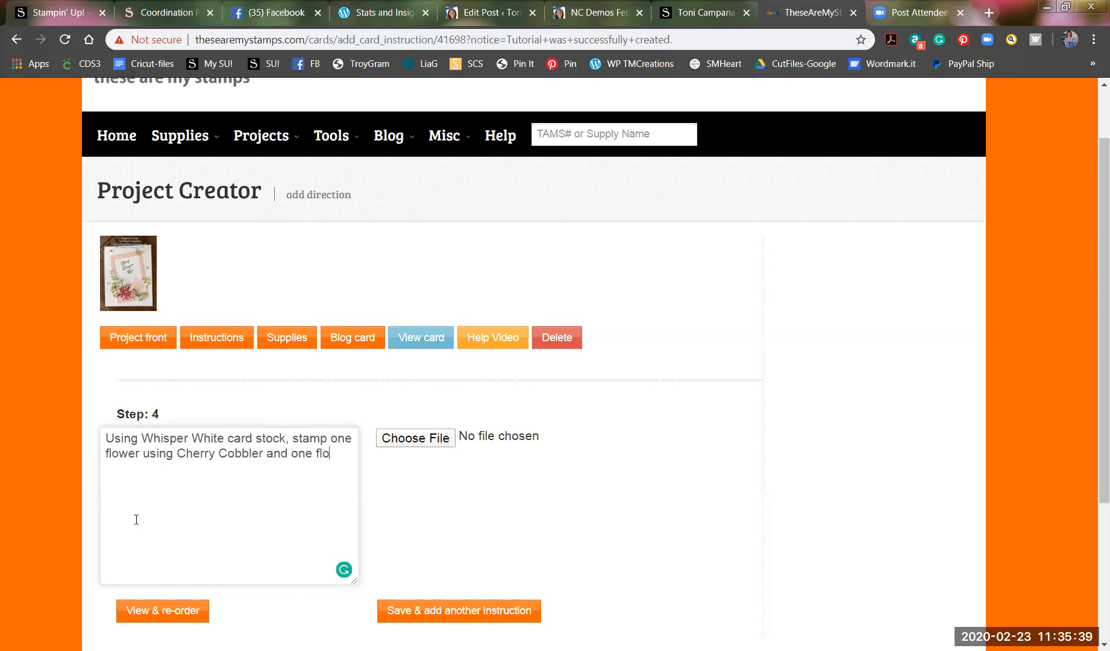
{"action": "type", "text": " using Petal Pink ink."}
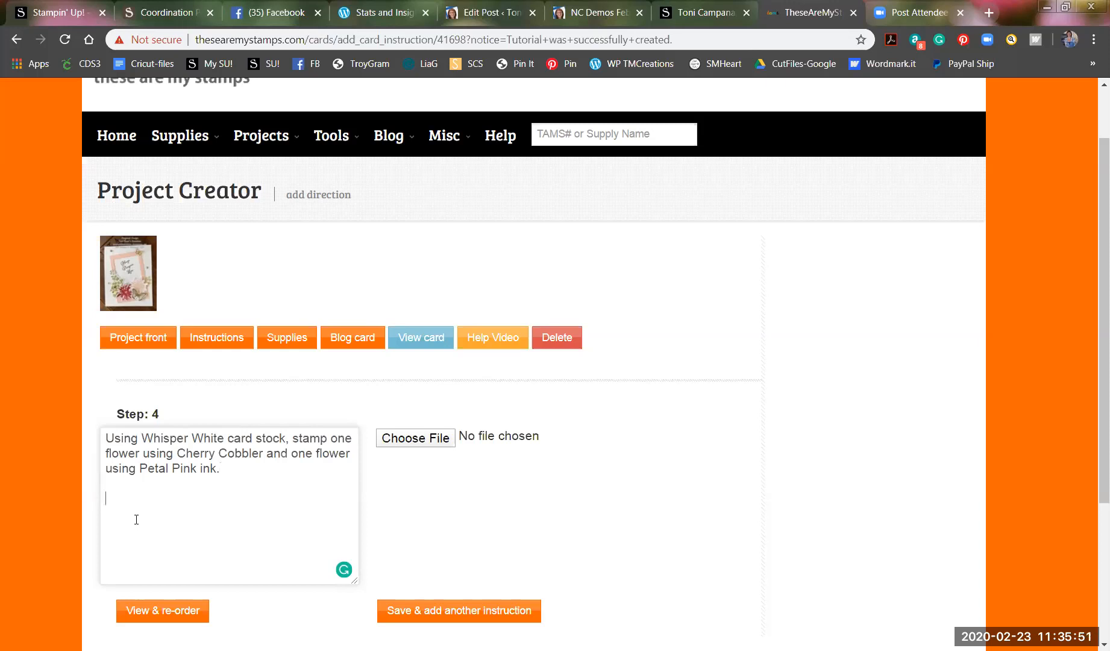
{"action": "type", "text": "Stamp large "}
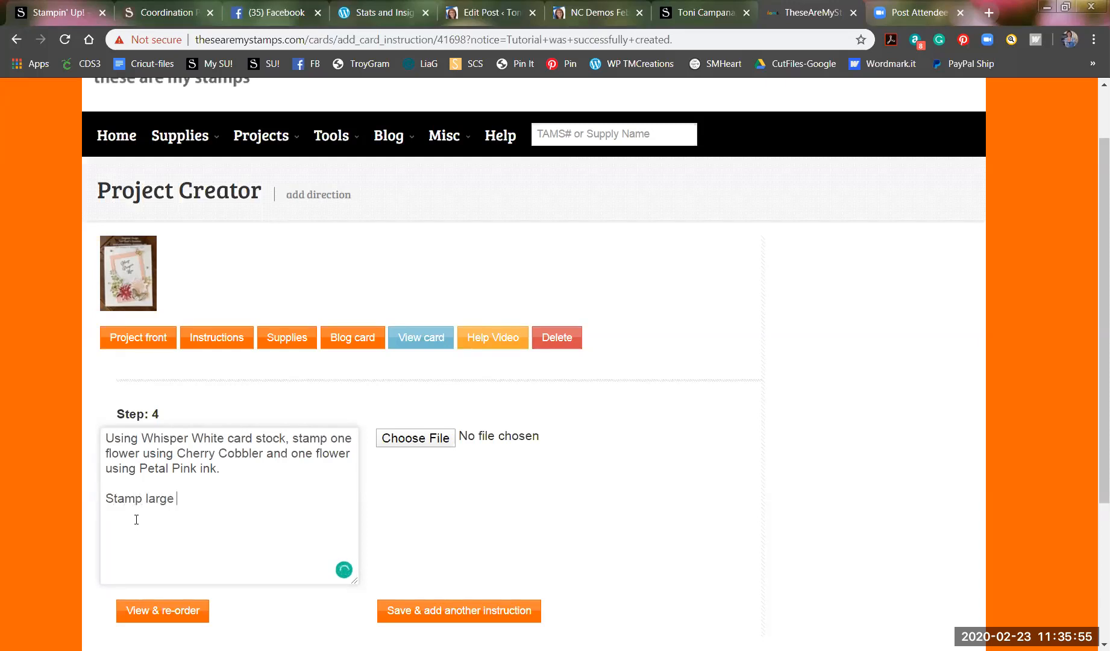
{"action": "type", "text": "leaf spring using Pear Pizza"}
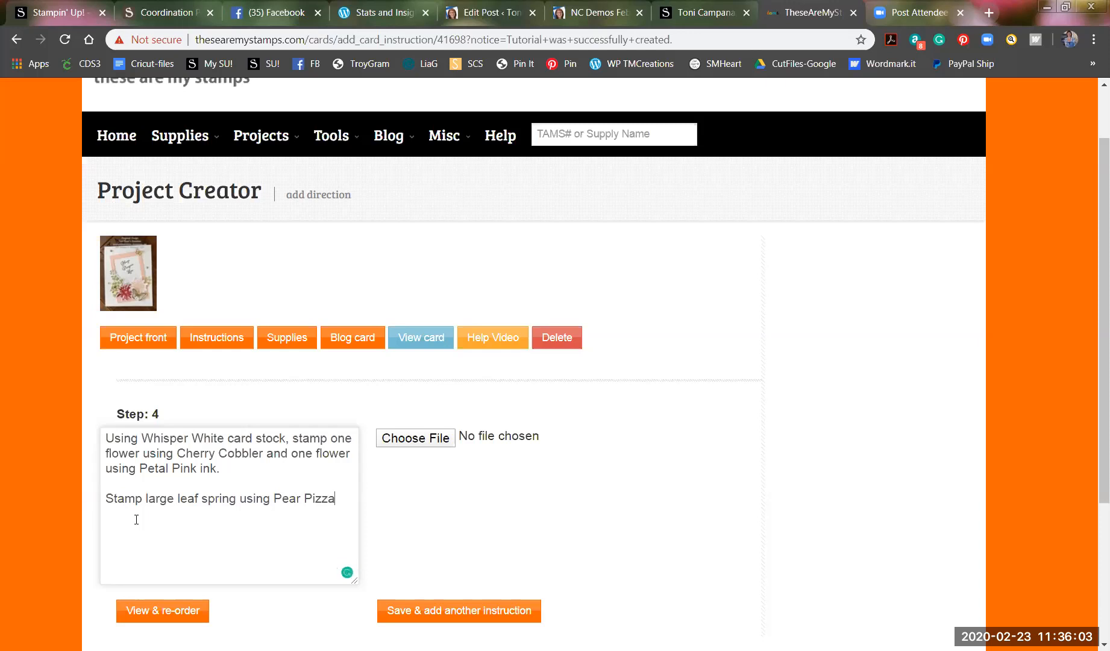
{"action": "type", "text": "zz"}
{"action": "type", "text": "Stamp"}
{"action": "type", "text": " b"}
{"action": "type", "text": "utterful"}
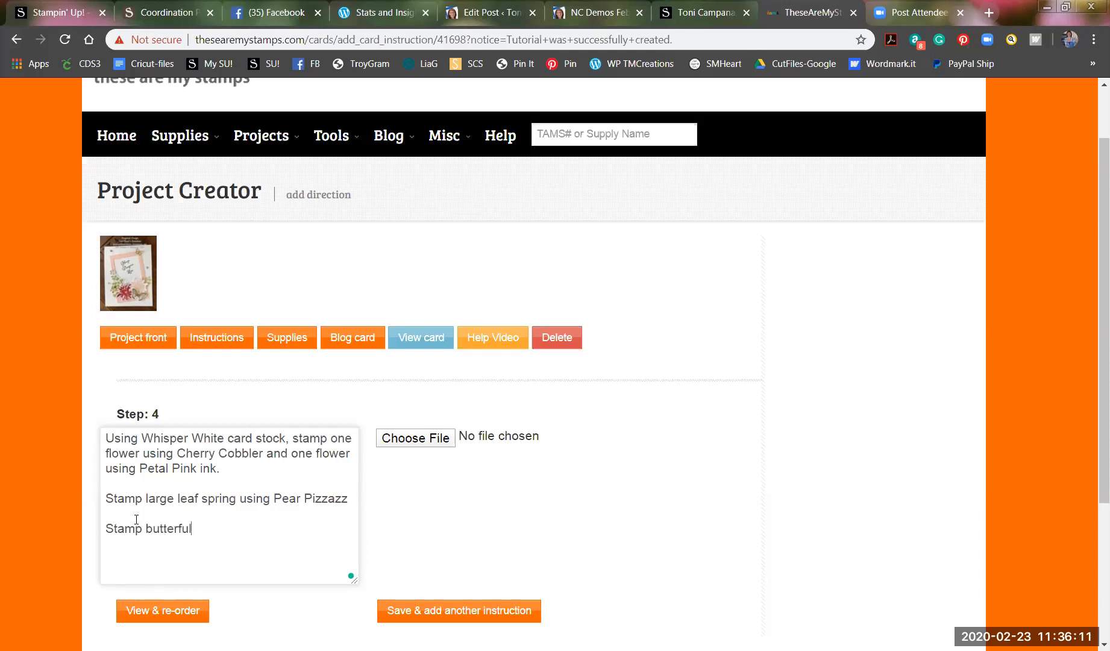
{"action": "type", "text": "y using Soft Suede."}
{"action": "key", "text": "Return"}
{"action": "key", "text": "Return"}
{"action": "type", "text": "Cut out all images using appropriate dies."}
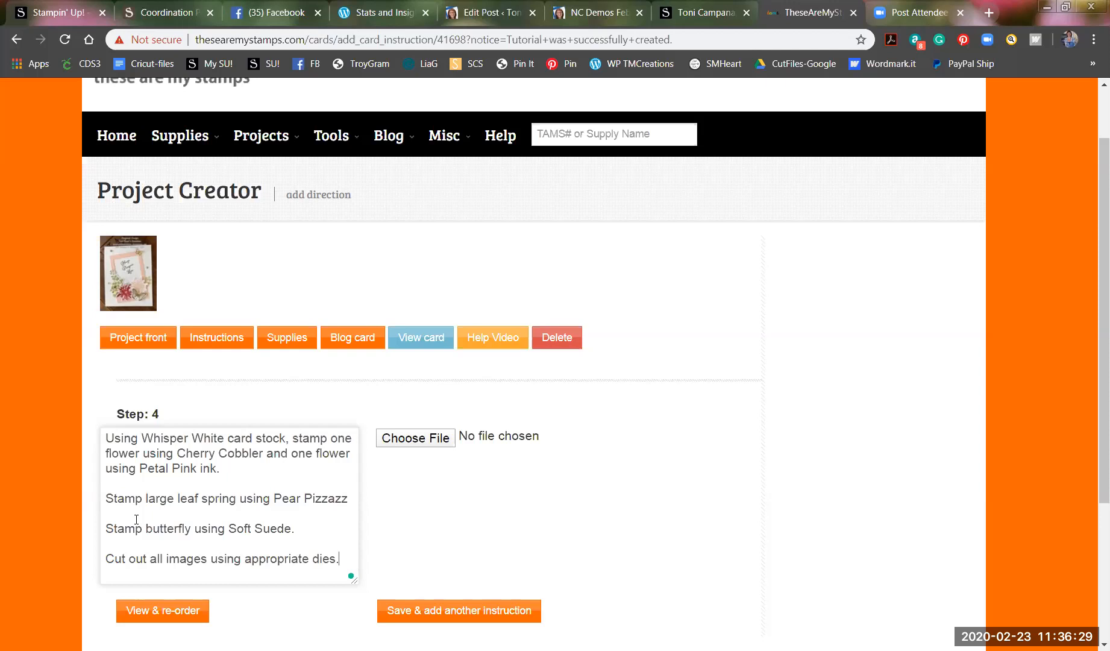
{"action": "scroll", "coordinate": [352, 499], "scroll_direction": "down", "scroll_amount": 1}
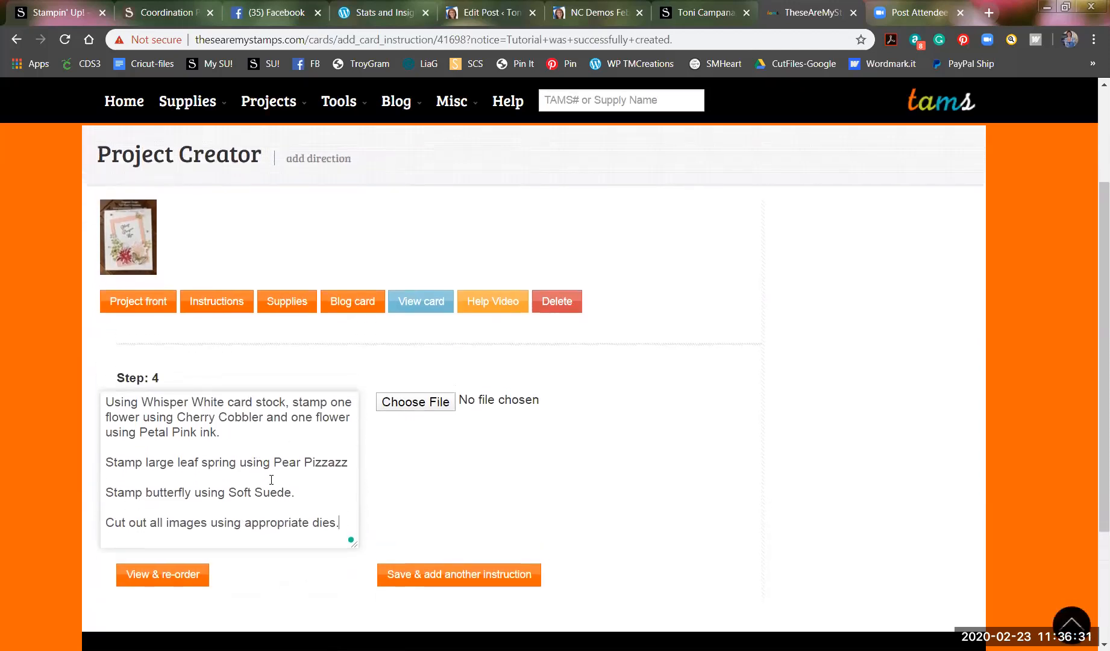
{"action": "left_click", "coordinate": [446, 580]}
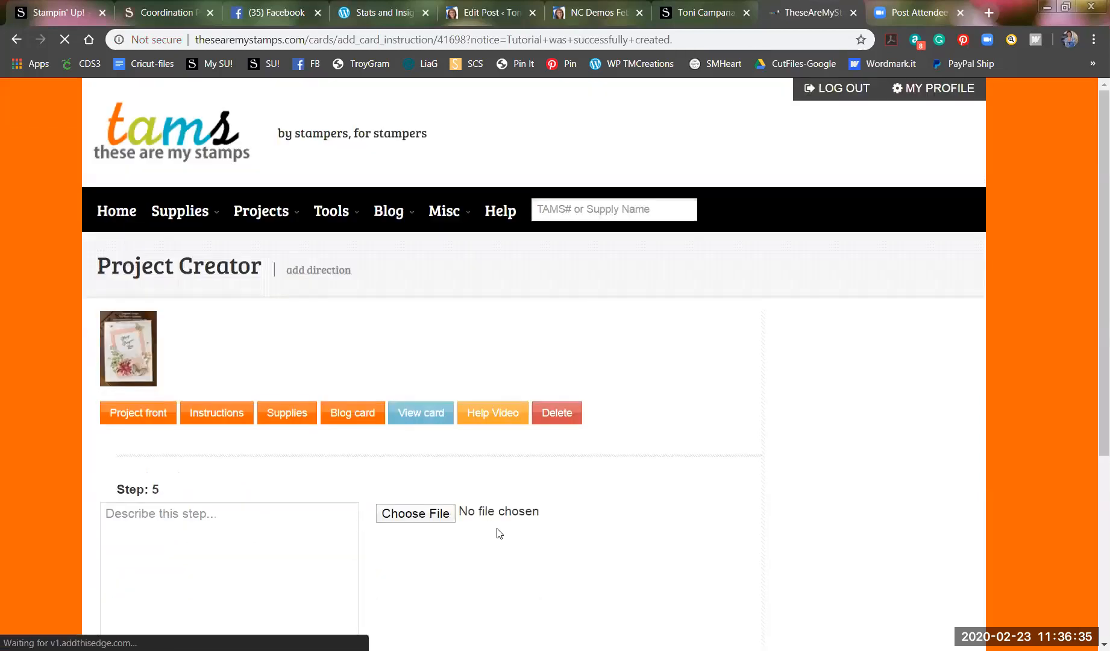
{"action": "scroll", "coordinate": [499, 533], "scroll_direction": "down", "scroll_amount": 2}
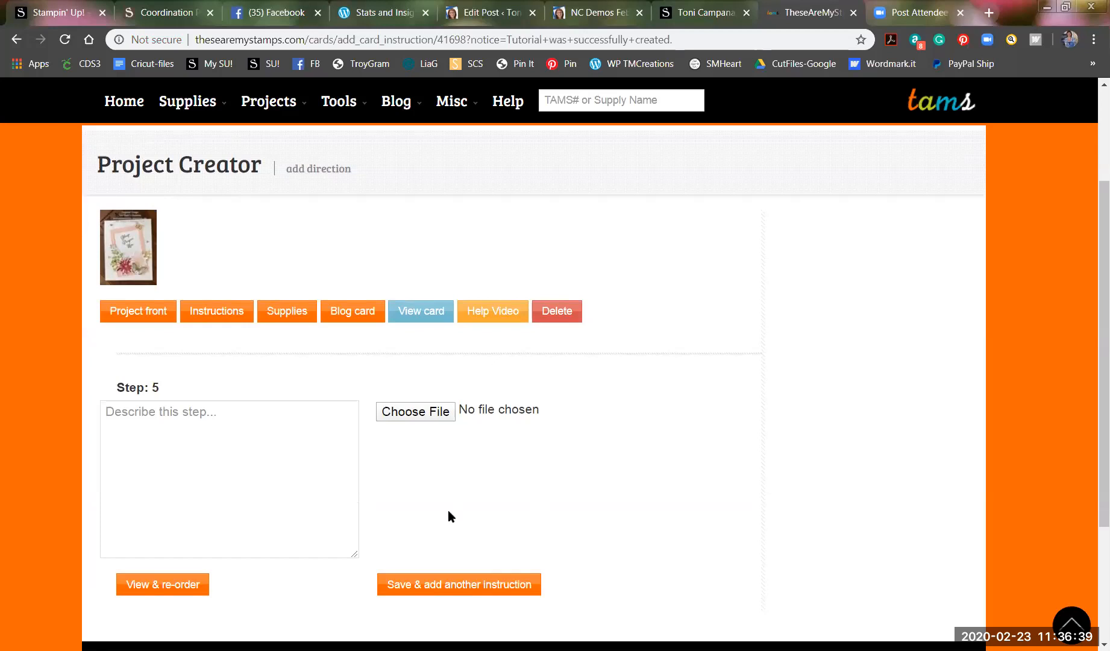
Enter 'Using Wink of Stella, color both flowers and butterfly.' as Step 5 and save it.
{"action": "left_click", "coordinate": [134, 417]}
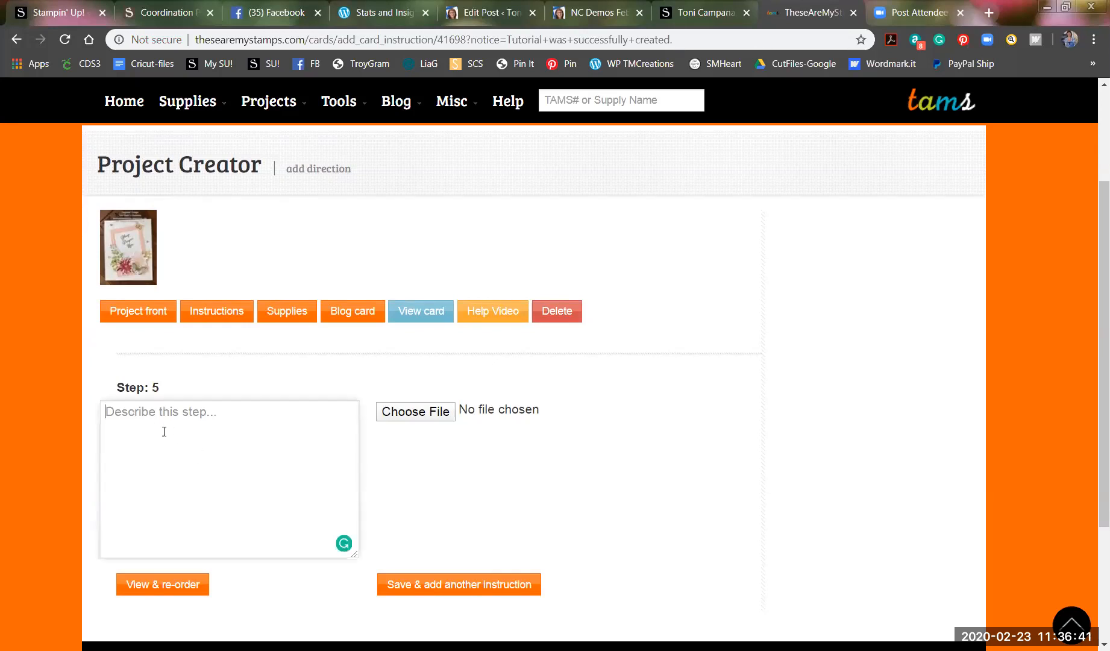
{"action": "type", "text": "U"}
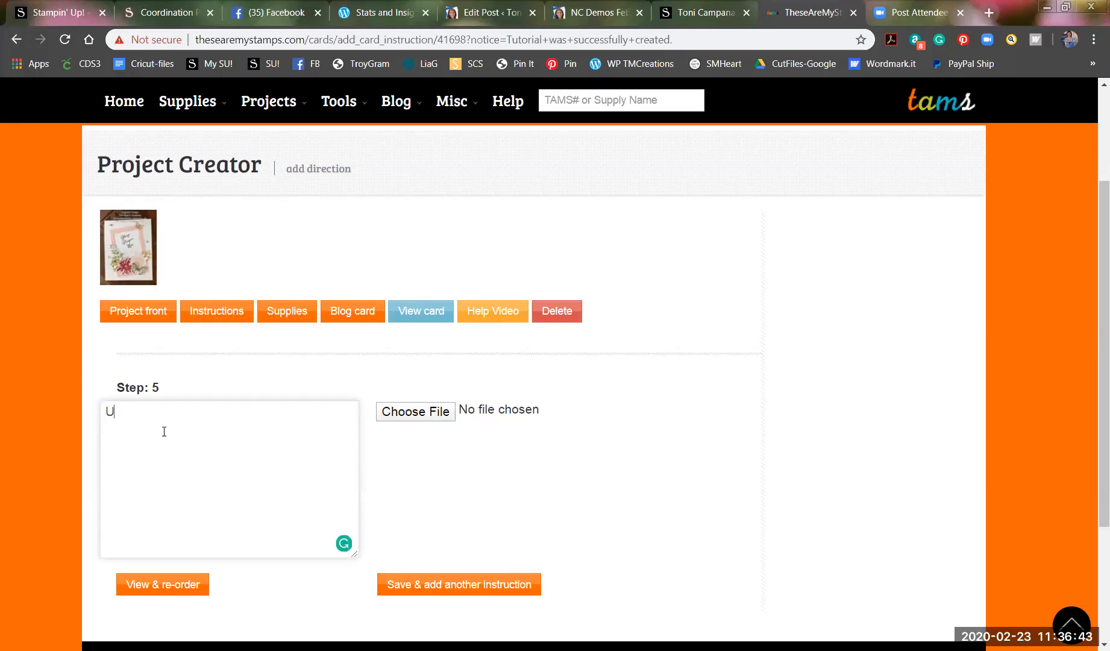
{"action": "type", "text": "sing Wink of Stella, col"}
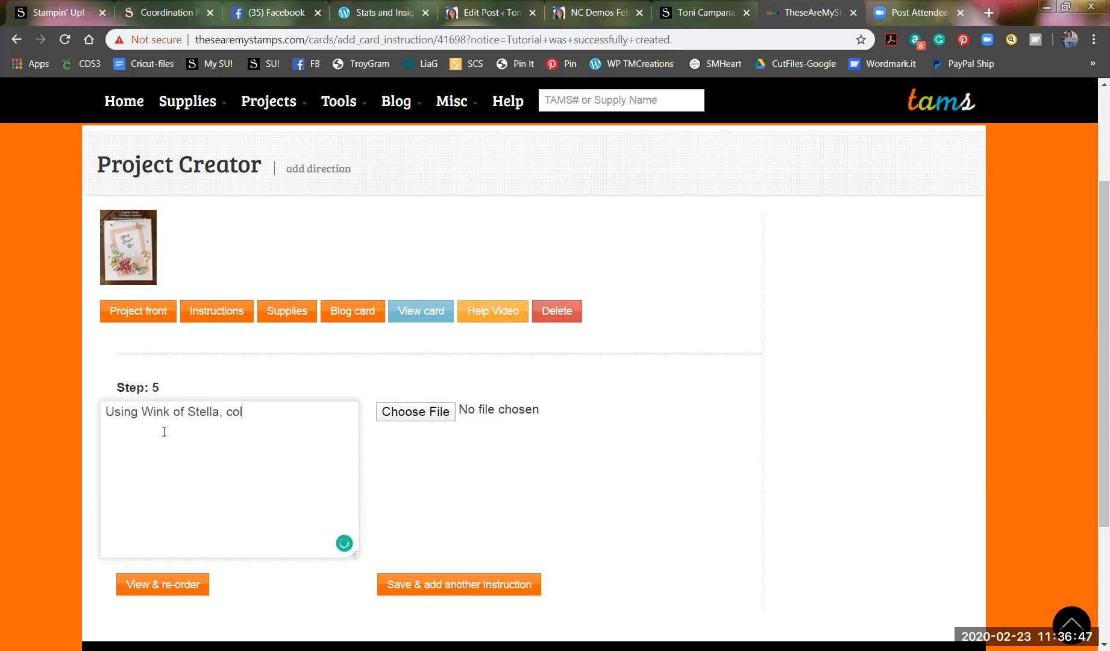
{"action": "type", "text": "or both flowers and butterfly."}
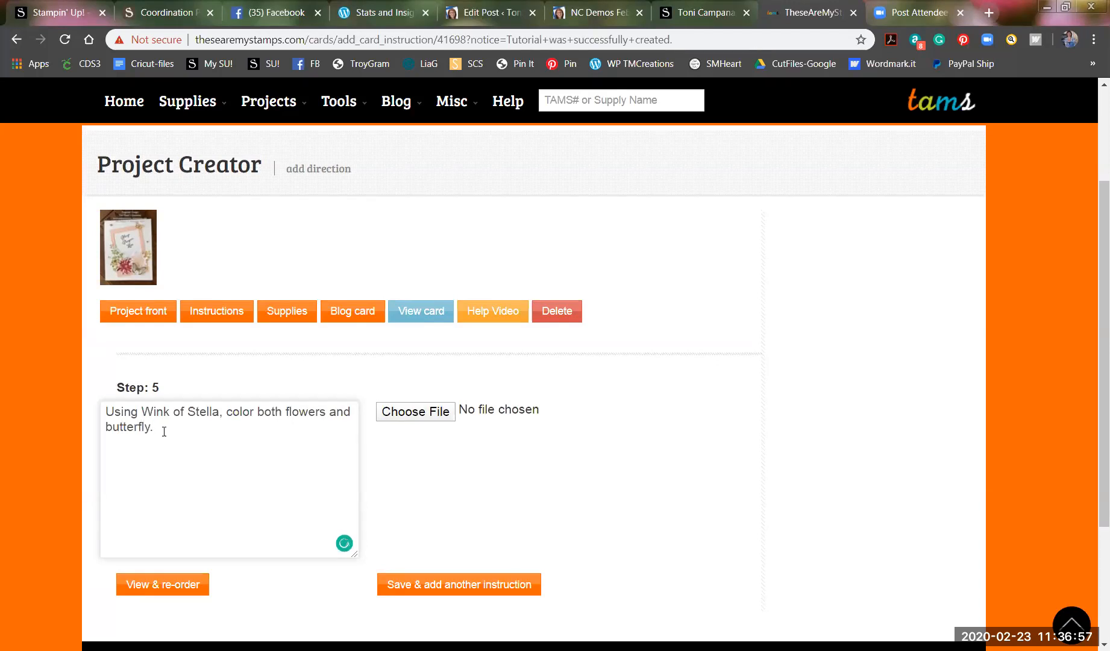
{"action": "left_click", "coordinate": [451, 588]}
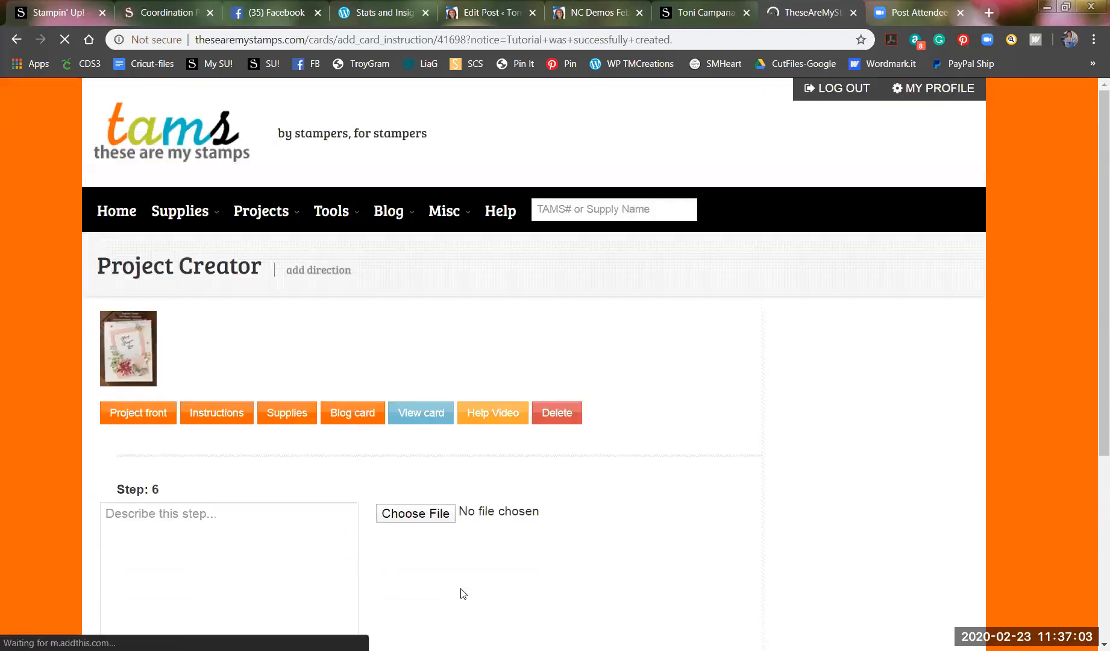
Enter 'Using Gold foil, cut one small butterfly and 2 small leaf sprigs.' and save Step 6.
{"action": "left_click", "coordinate": [185, 517]}
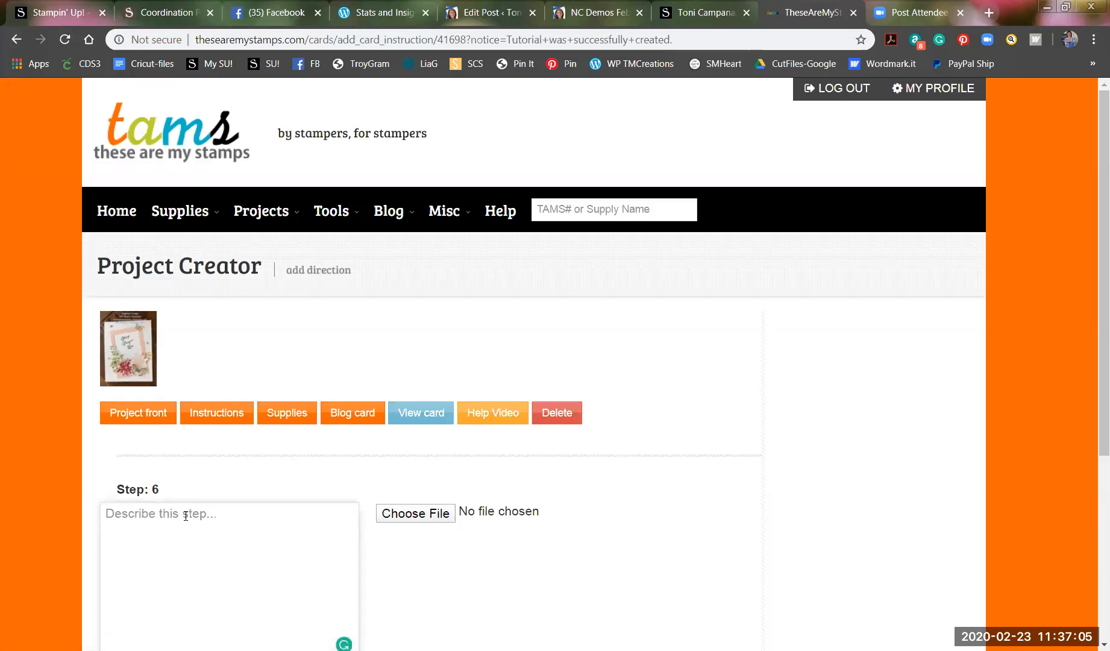
{"action": "type", "text": "Using Gold"}
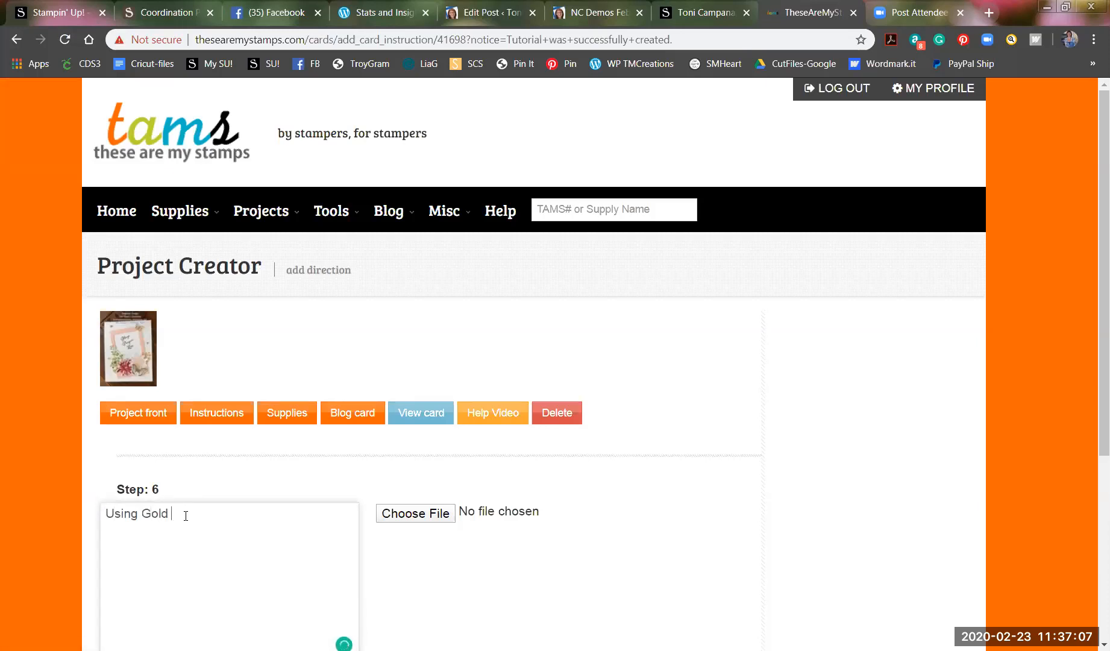
{"action": "type", "text": " foil, cut one small butterfly"}
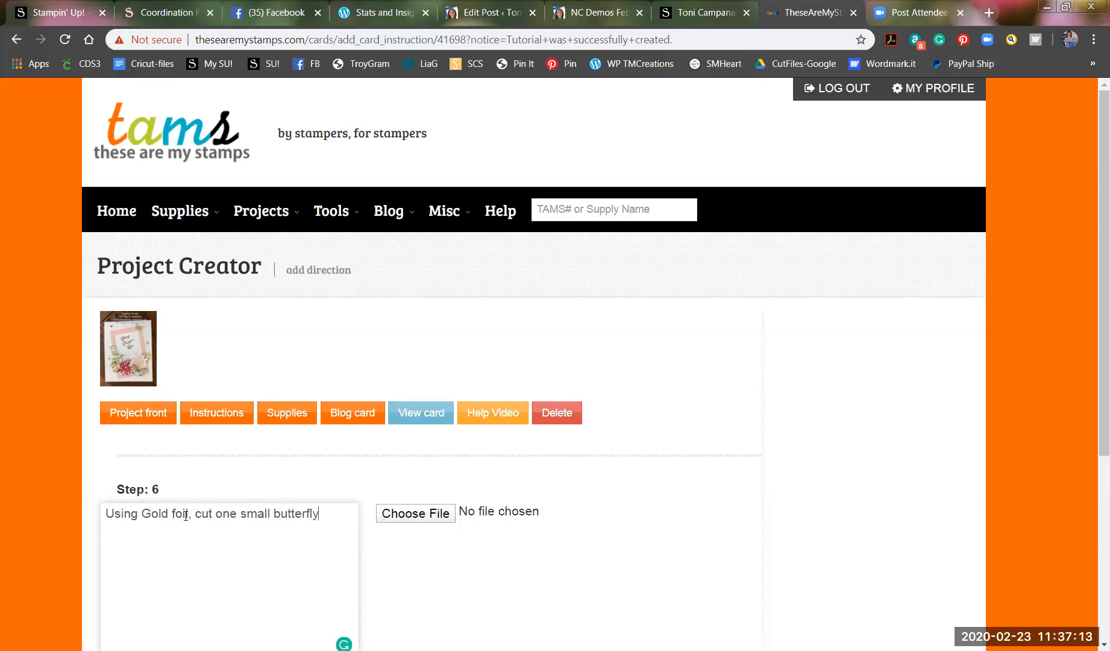
{"action": "type", "text": " and 2 small leaf "}
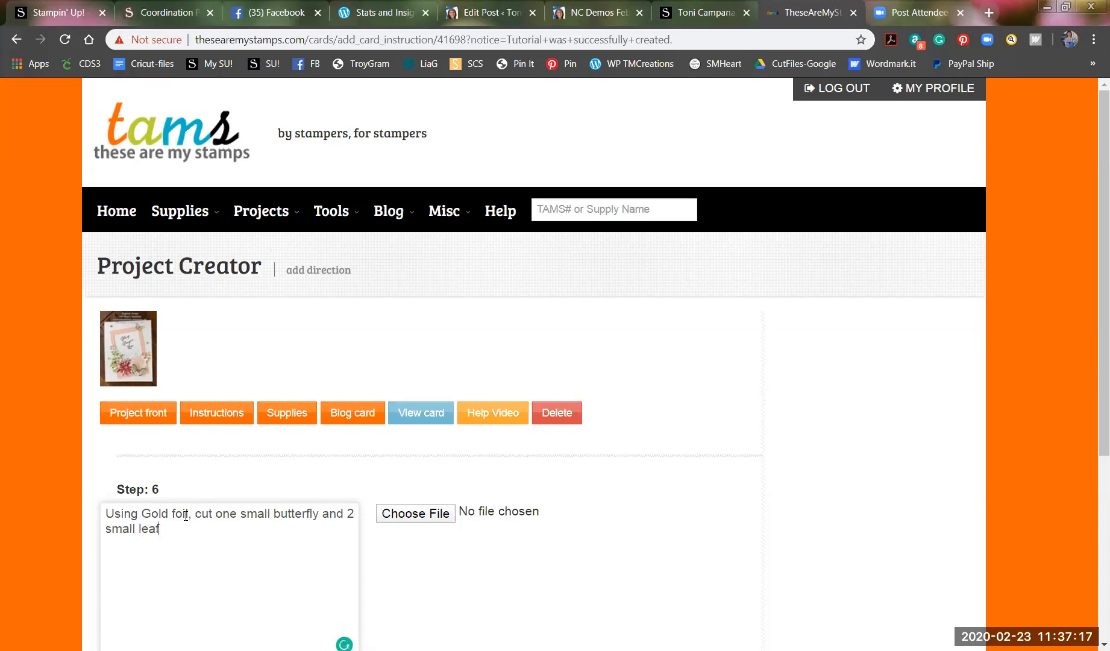
{"action": "type", "text": "sprigs"}
{"action": "scroll", "coordinate": [448, 505], "scroll_direction": "down", "scroll_amount": 3}
{"action": "left_click", "coordinate": [448, 506]}
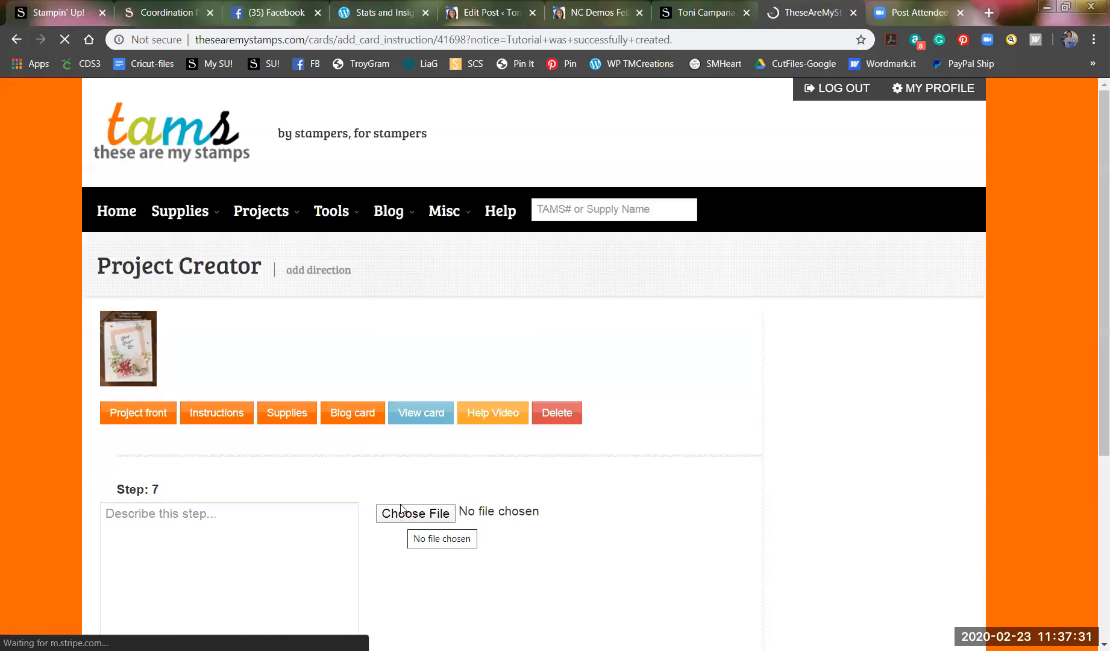
Write Step 7's opening: use Cherry Cobbler and Soft Suede marker brush ends to splatter across the card front.
{"action": "scroll", "coordinate": [402, 521], "scroll_direction": "down", "scroll_amount": 2}
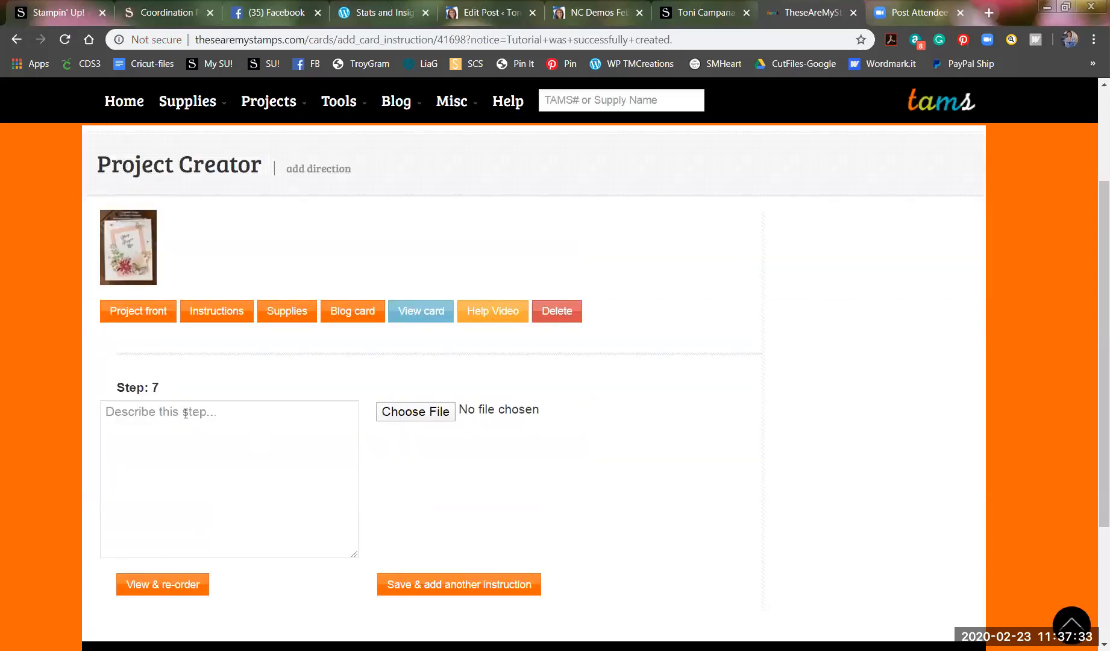
{"action": "left_click", "coordinate": [138, 413]}
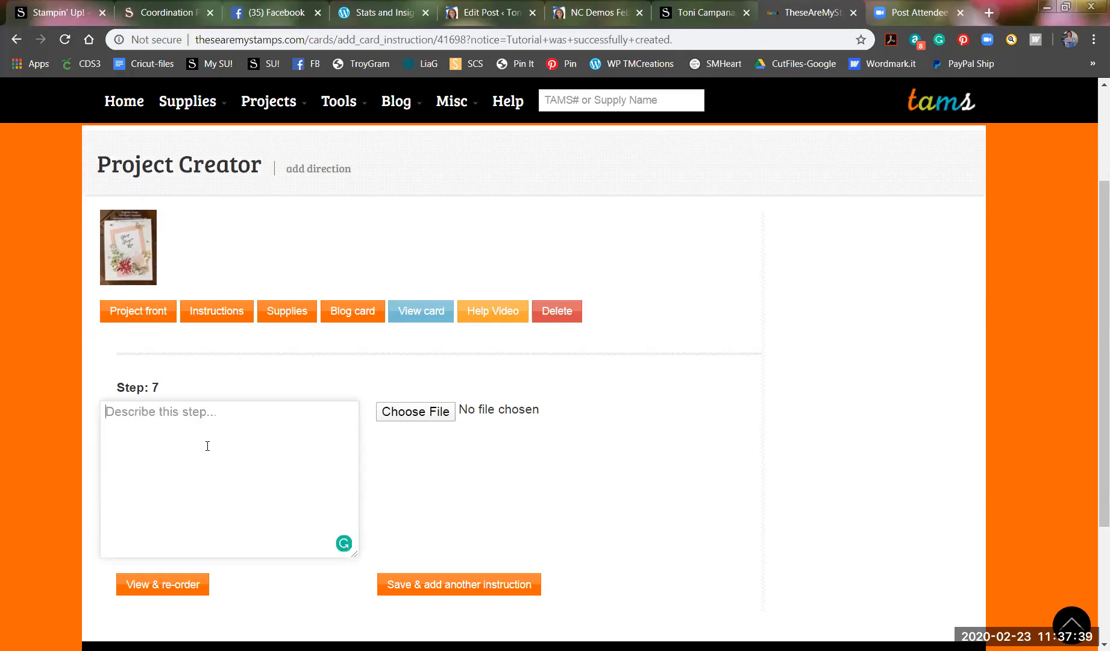
{"action": "type", "text": "Using Cherry Cobbler and Soft "}
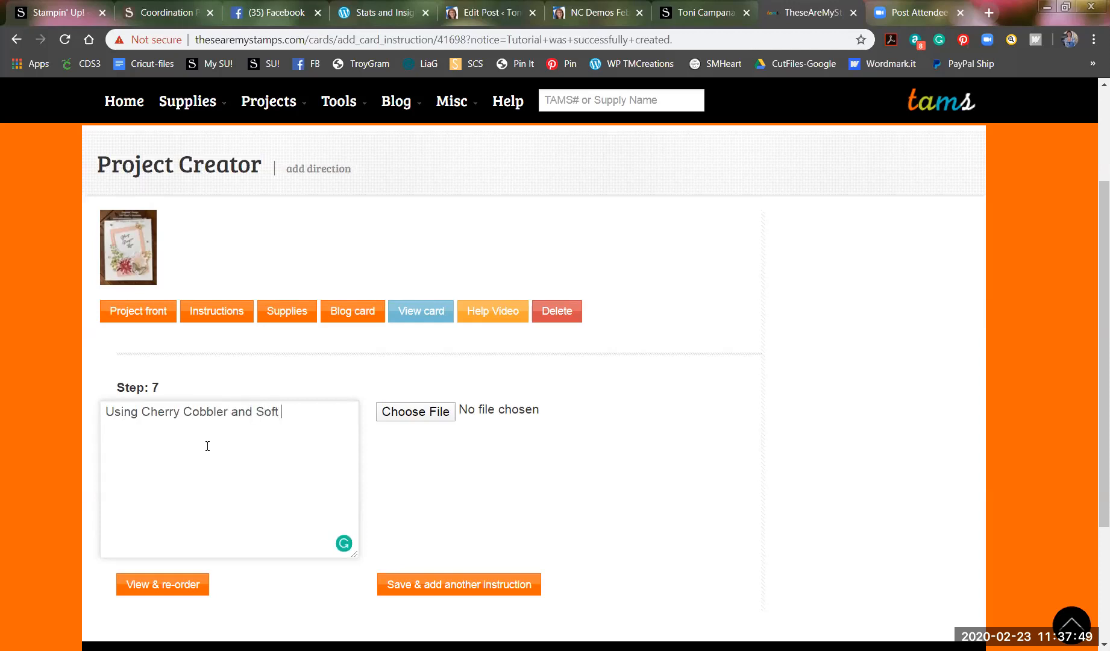
{"action": "type", "text": "Suede markers,"}
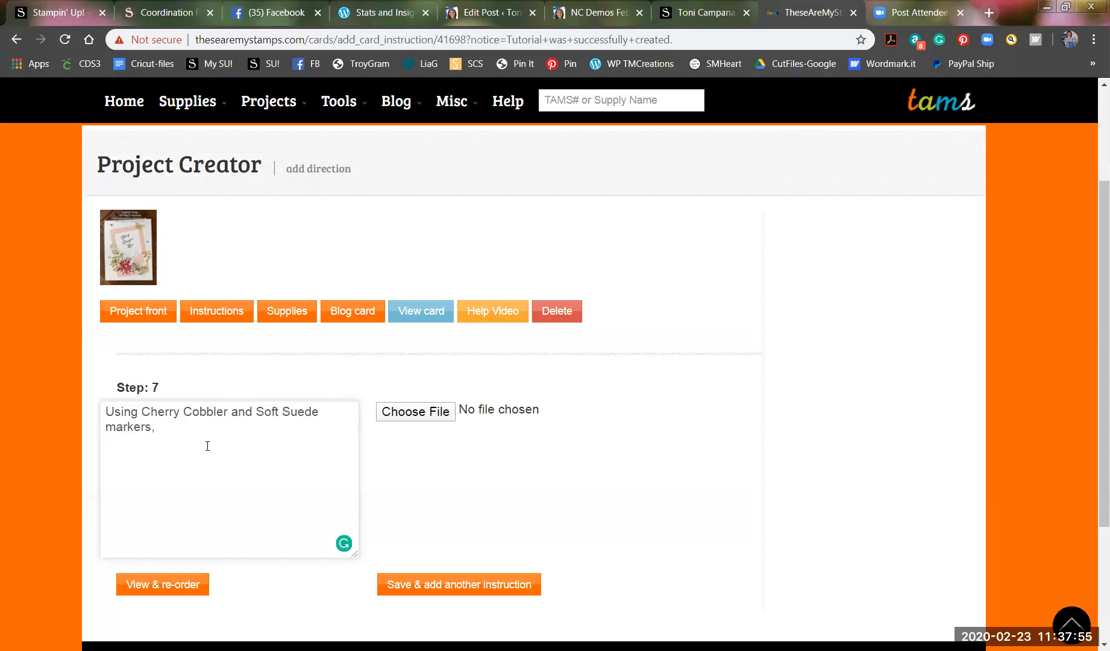
{"action": "type", "text": " take t"}
{"action": "key", "text": "BackSpace"}
{"action": "type", "text": "cap and using b"}
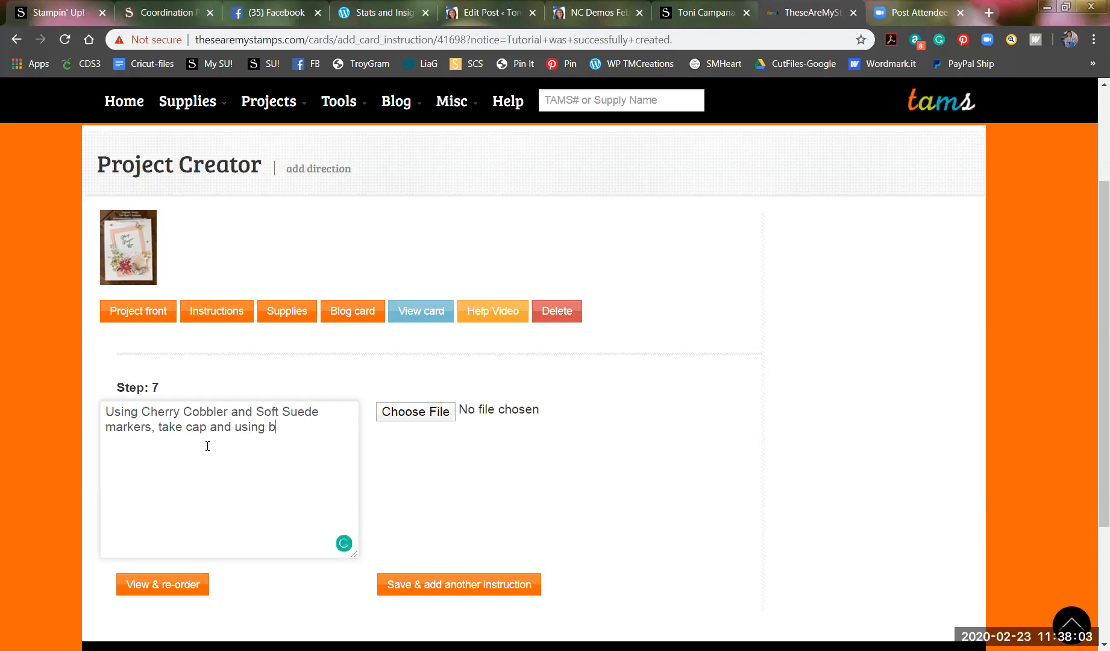
{"action": "type", "text": "rush end of mar"}
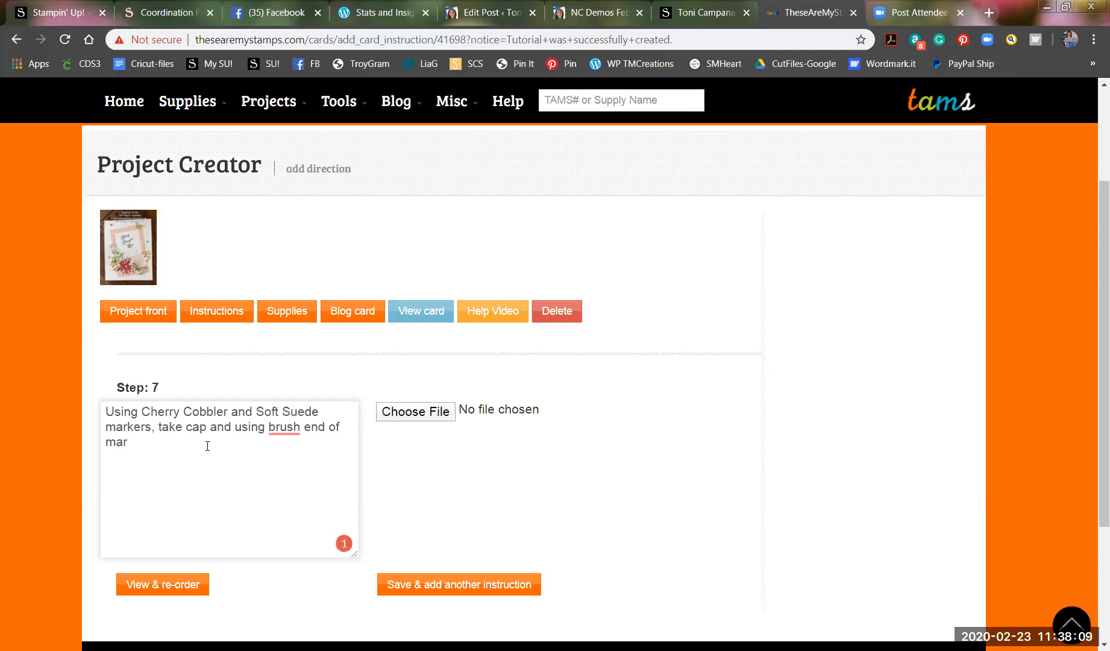
{"action": "type", "text": "ker, create splatters of color randomly actr"}
{"action": "key", "text": "BackSpace"}
{"action": "type", "text": "ross "}
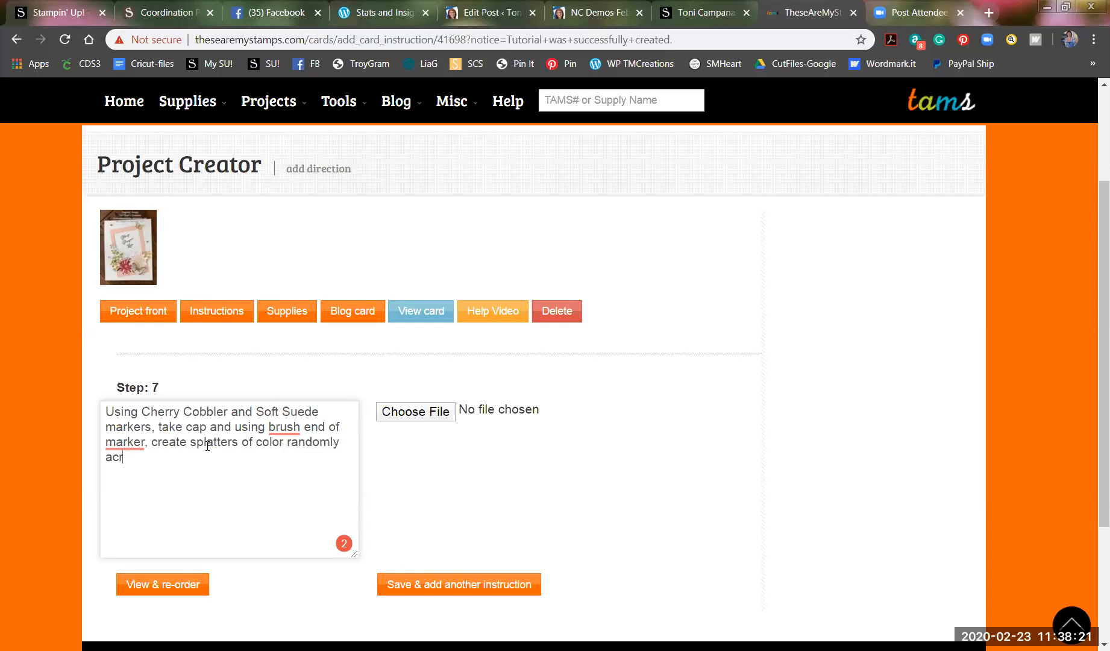
{"action": "type", "text": "card front."}
{"action": "key", "text": "Return"}
{"action": "key", "text": "Return"}
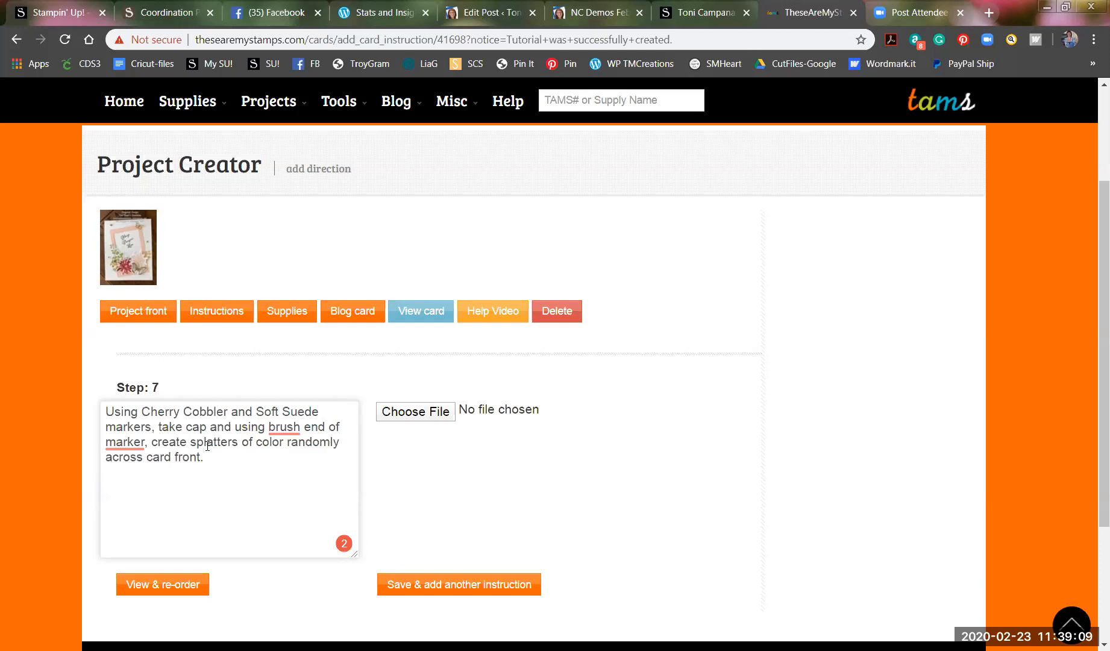
Add paragraphs on loosely angling the Petal Pink Frame and stamping the sentiment in Soft Suede.
{"action": "type", "text": "Take the Petal Pink Fr"}
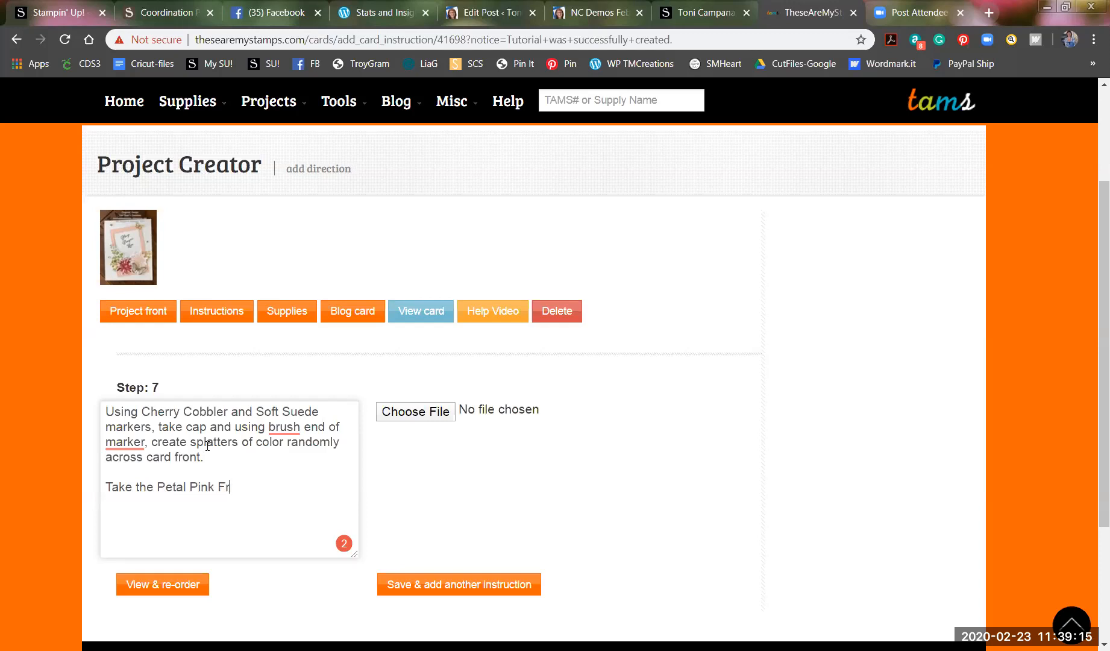
{"action": "type", "text": "ame and lie loosely on "}
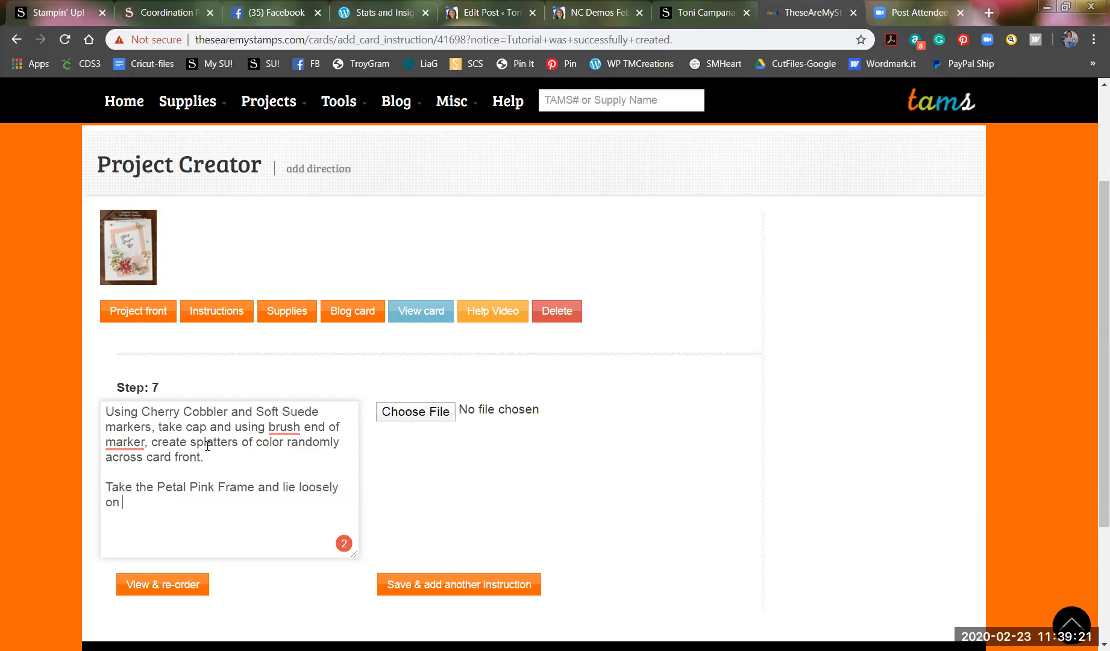
{"action": "type", "text": "card front at an ang"}
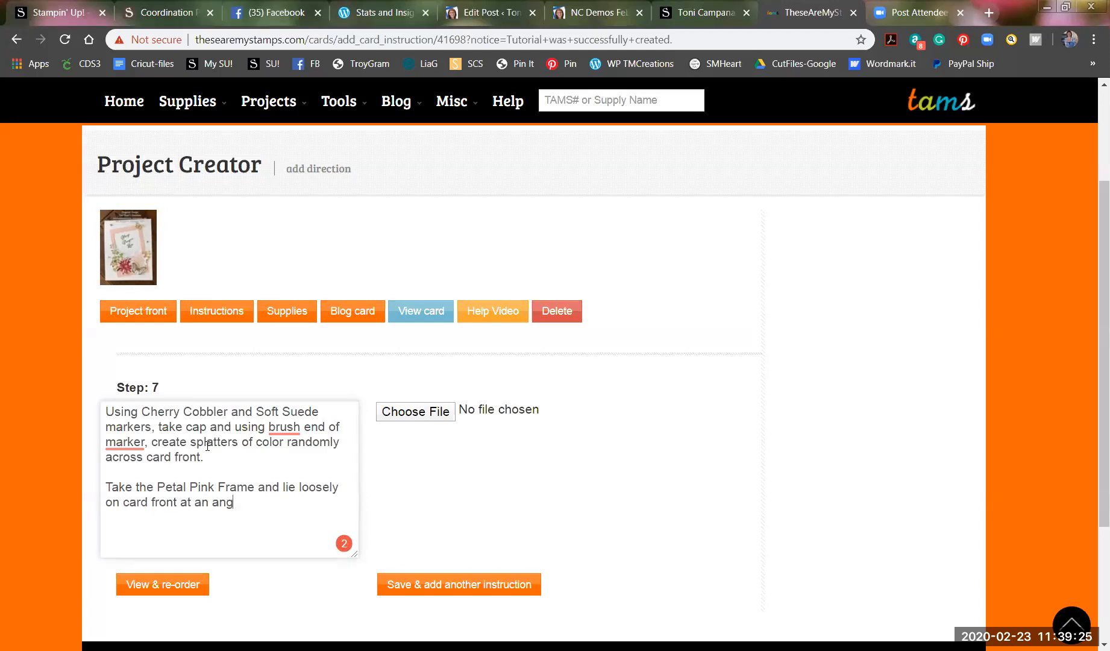
{"action": "type", "text": "le.  This is to just get"}
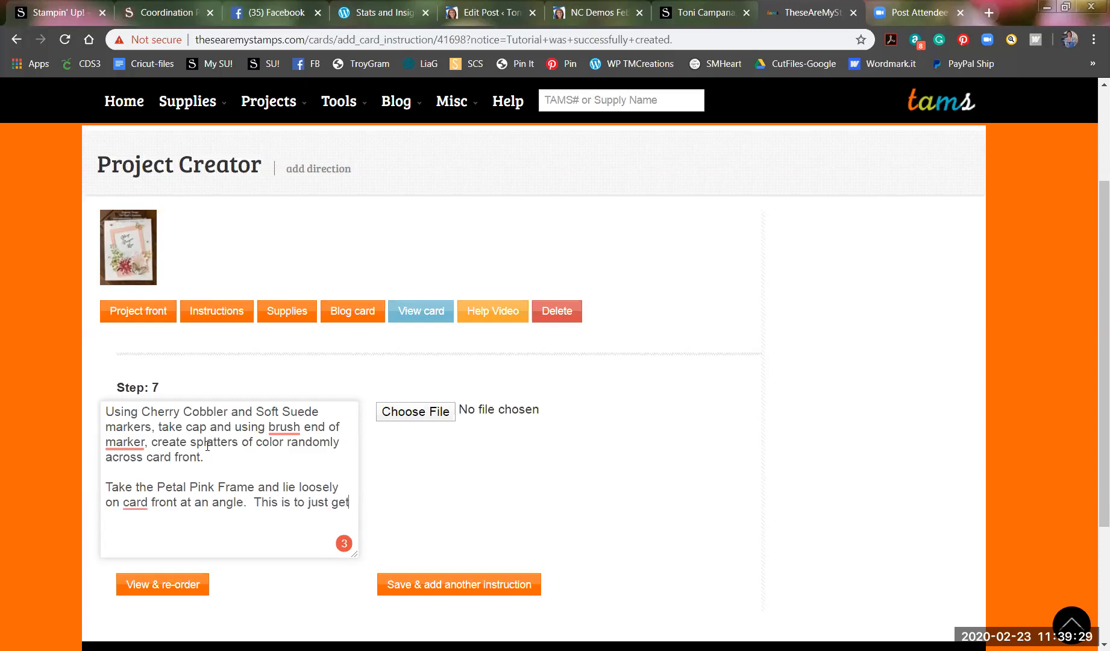
{"action": "type", "text": " the proper placement for "}
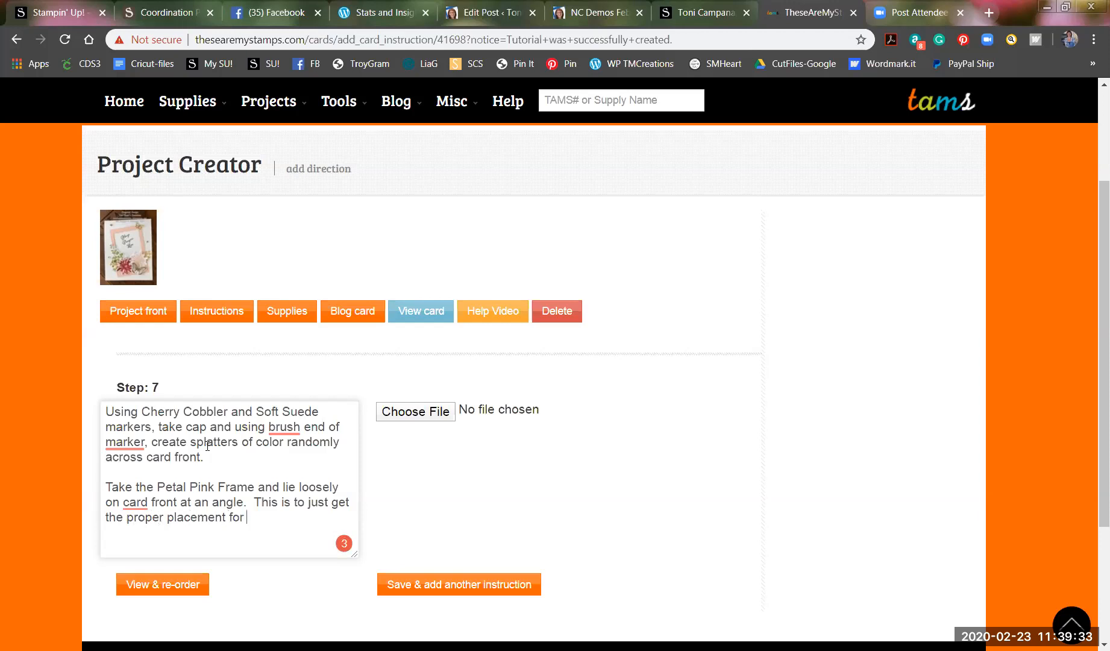
{"action": "type", "text": "where to stamo"}
{"action": "key", "text": "BackSpace"}
{"action": "type", "text": "p your sentiment."}
{"action": "key", "text": "Return"}
{"action": "type", "text": "Stamp sen"}
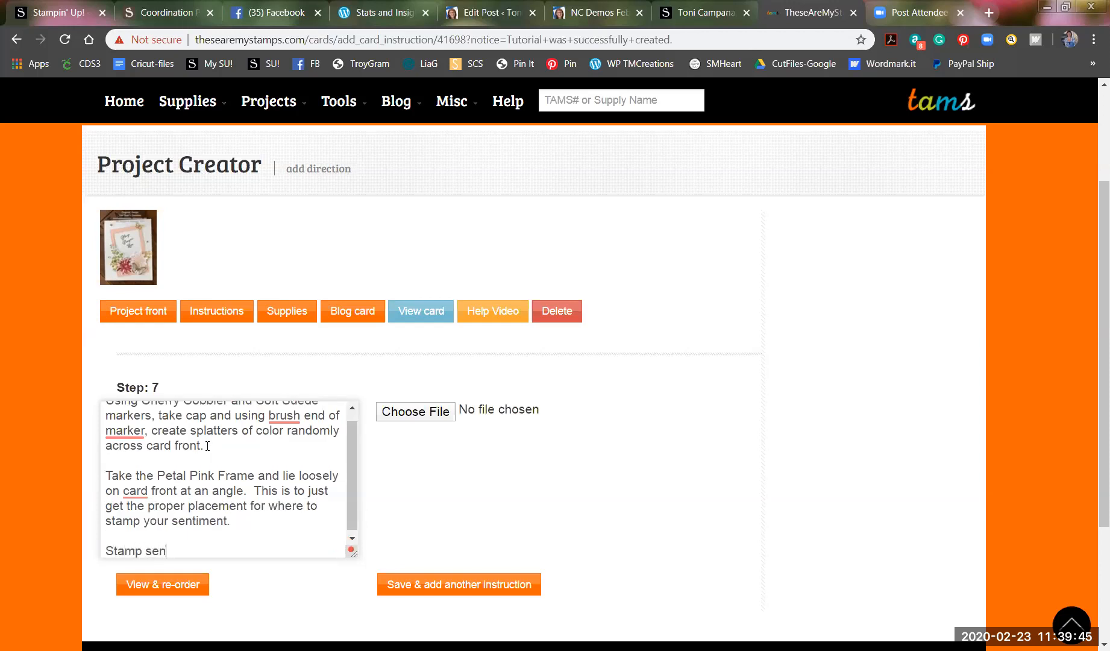
{"action": "type", "text": "timent in Soft Suede."}
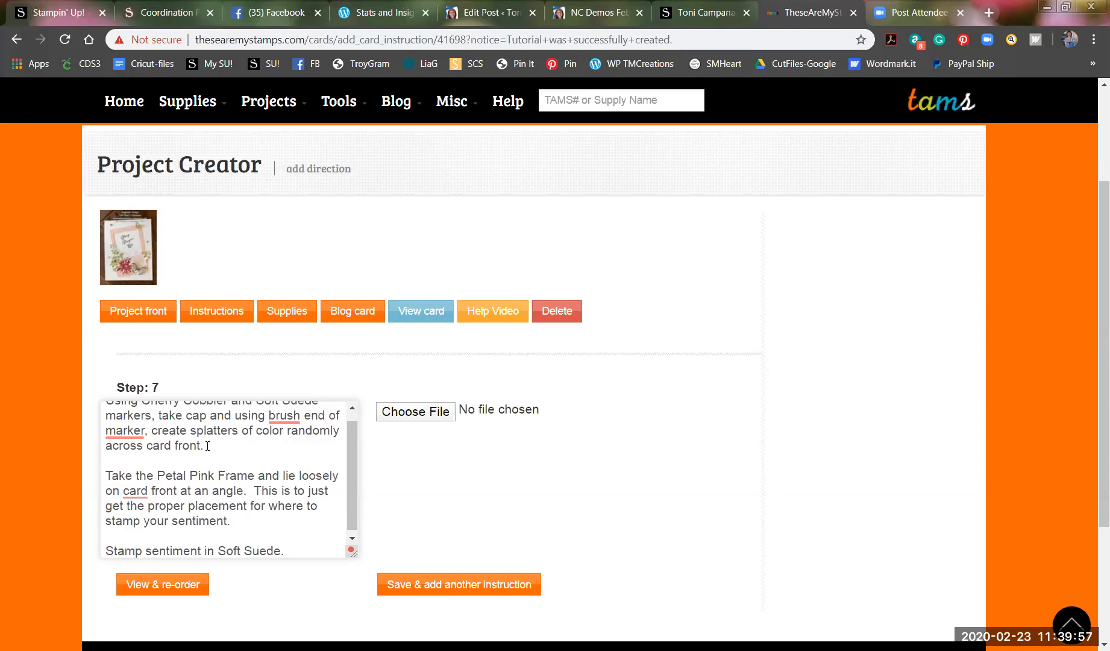
Add 'Attach frame using Liquid Multipurpose glue.', correct 'Luquid' to 'Liquid', and save Step 7.
{"action": "left_click", "coordinate": [428, 595]}
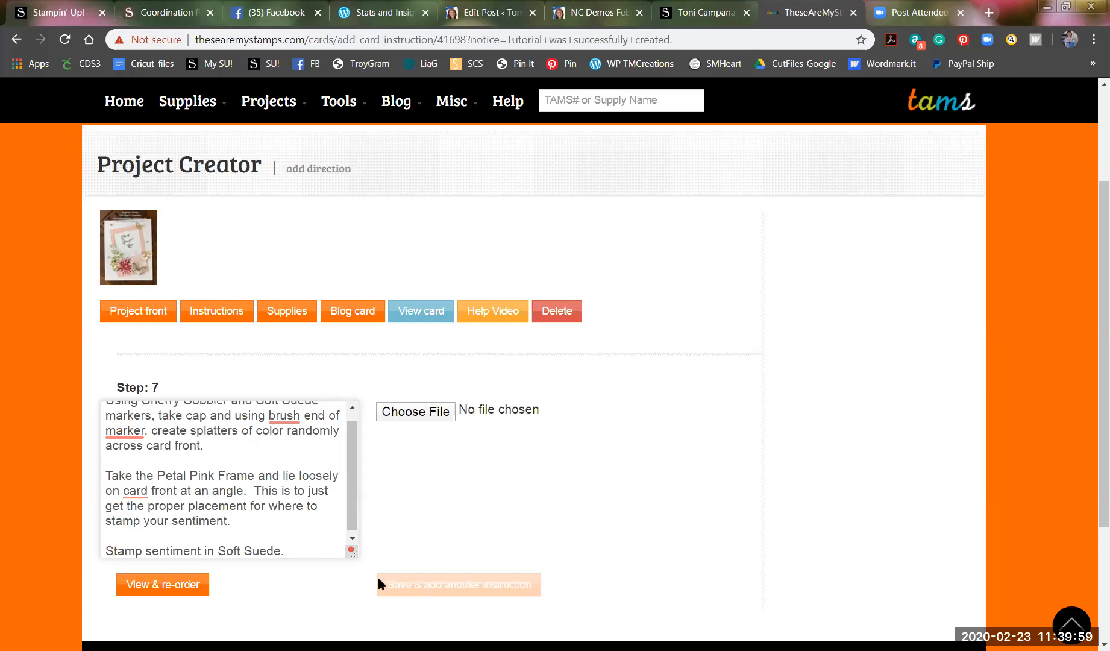
{"action": "key", "text": "Return"}
{"action": "key", "text": "Return"}
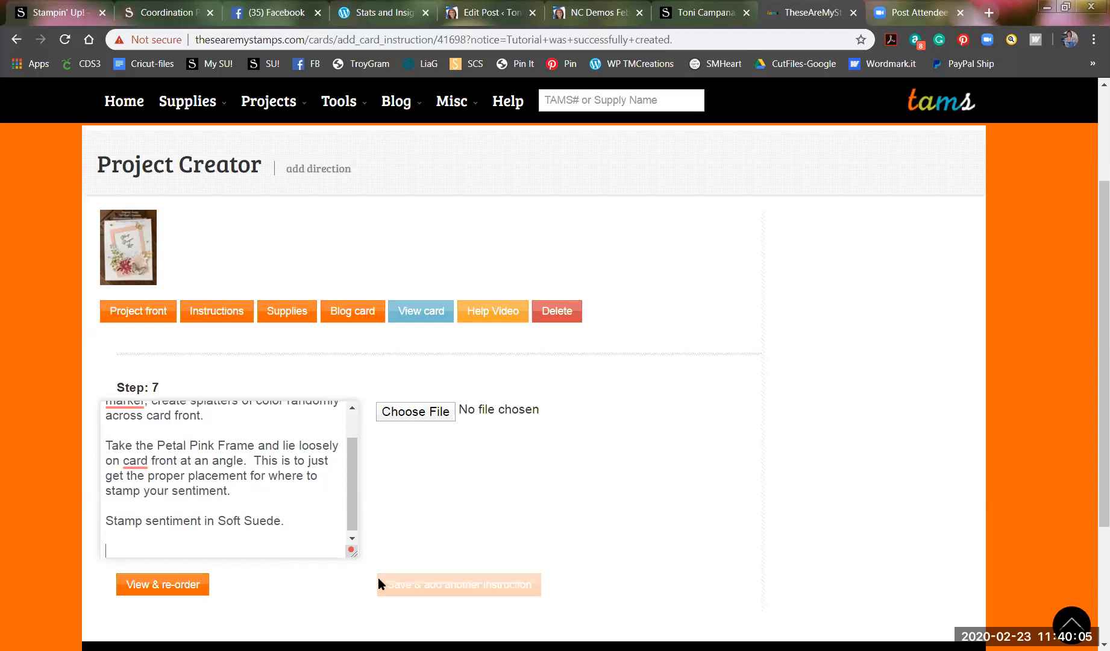
{"action": "type", "text": "Attache frame using"}
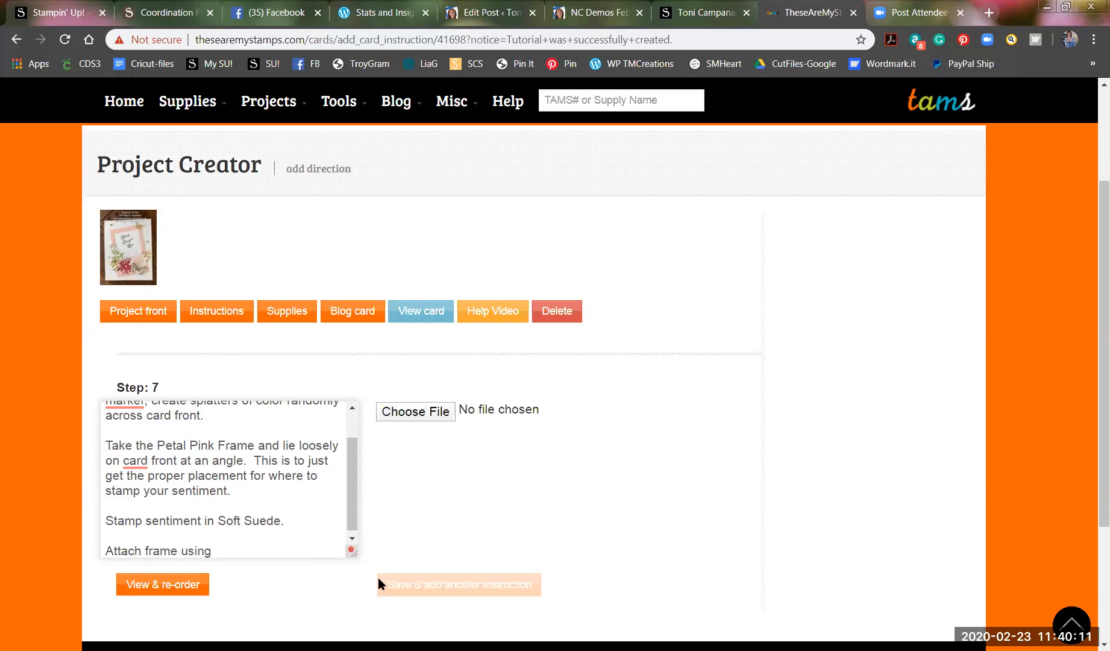
{"action": "type", "text": " Luquid Multipurpose glue."}
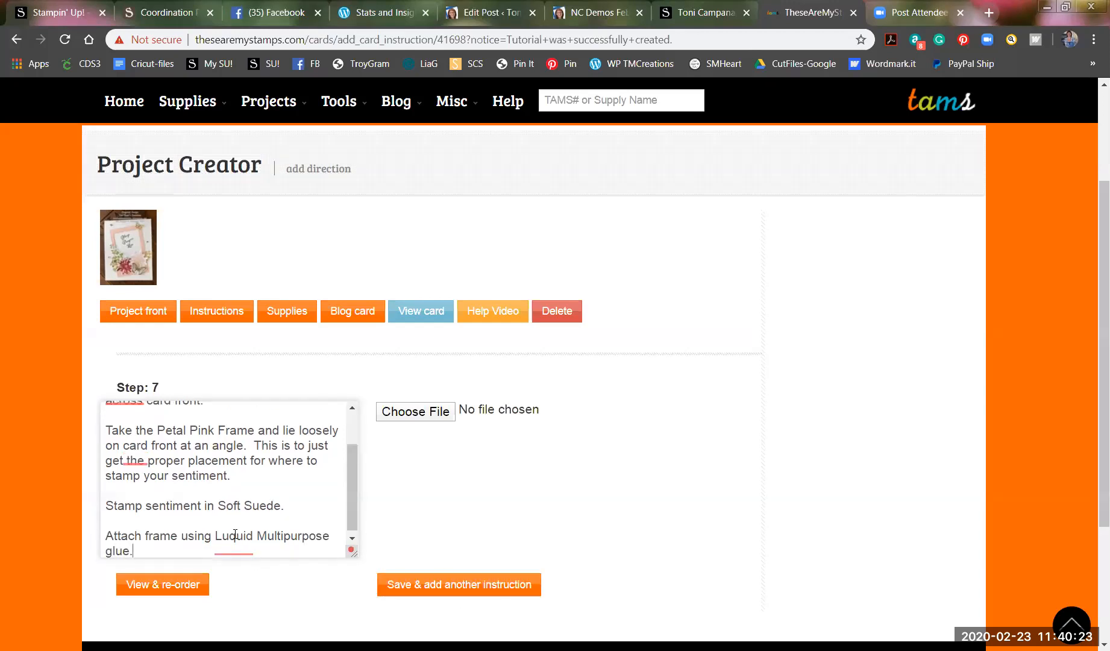
{"action": "mouse_move", "coordinate": [237, 547]}
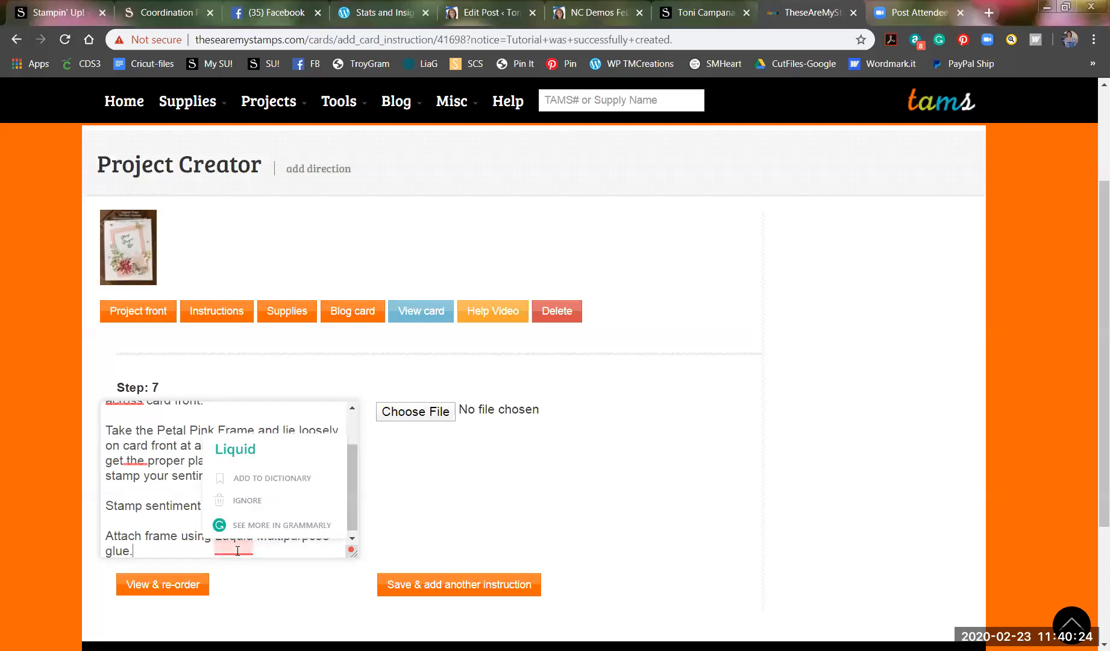
{"action": "left_click", "coordinate": [238, 450]}
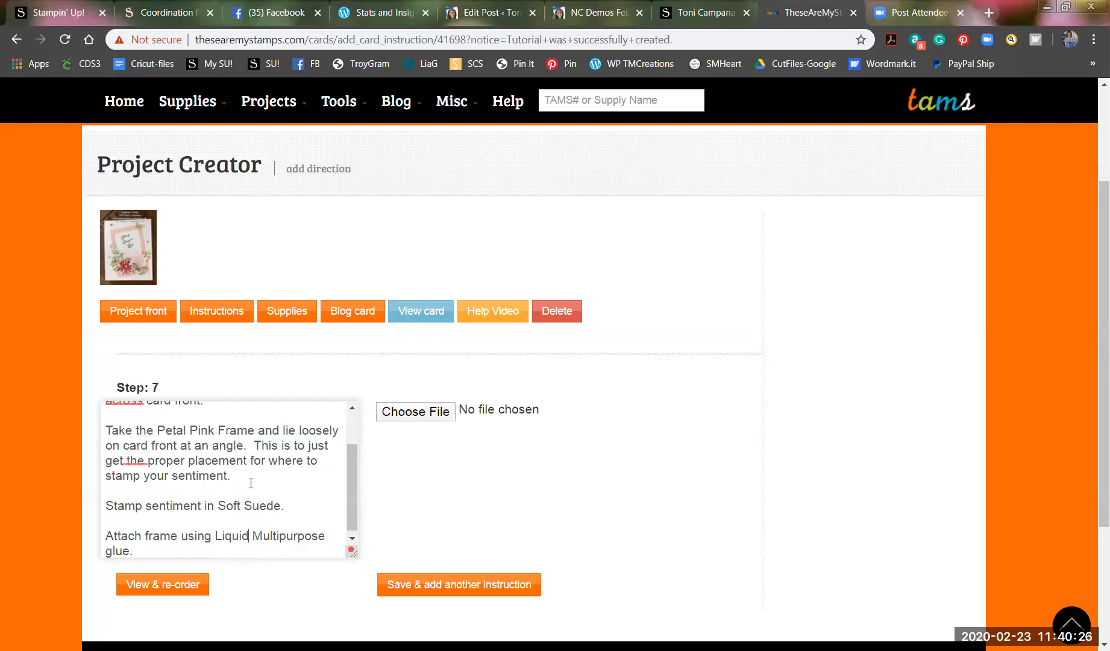
{"action": "left_click", "coordinate": [453, 586]}
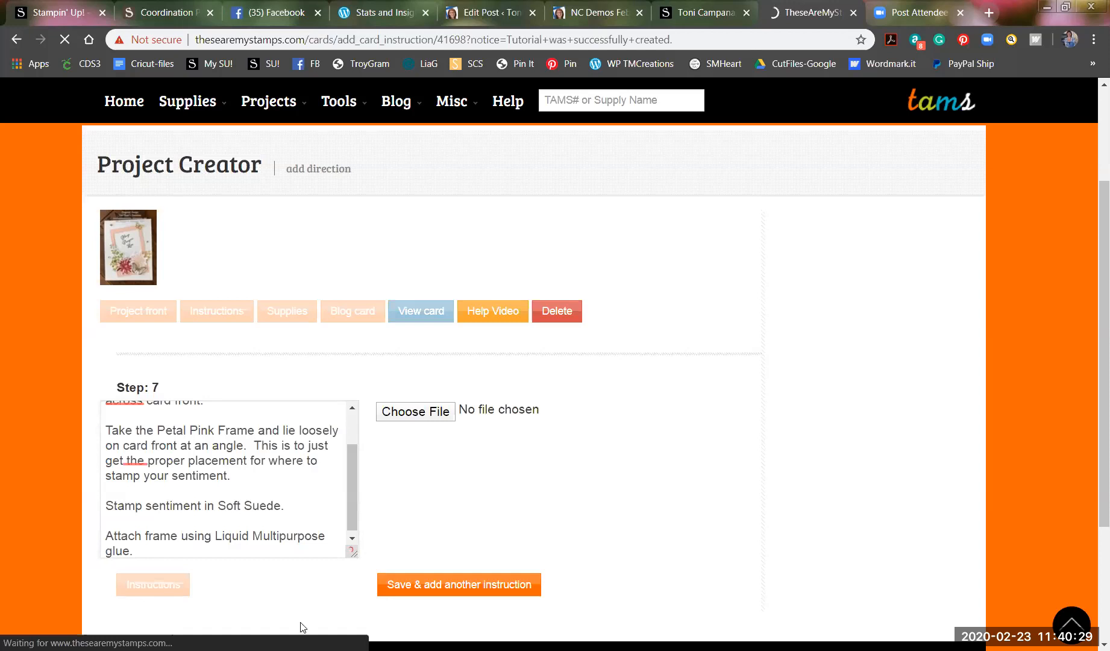
Write Step 8's first line: attach the left sprig first using mini dimensionals.
{"action": "left_click", "coordinate": [147, 520]}
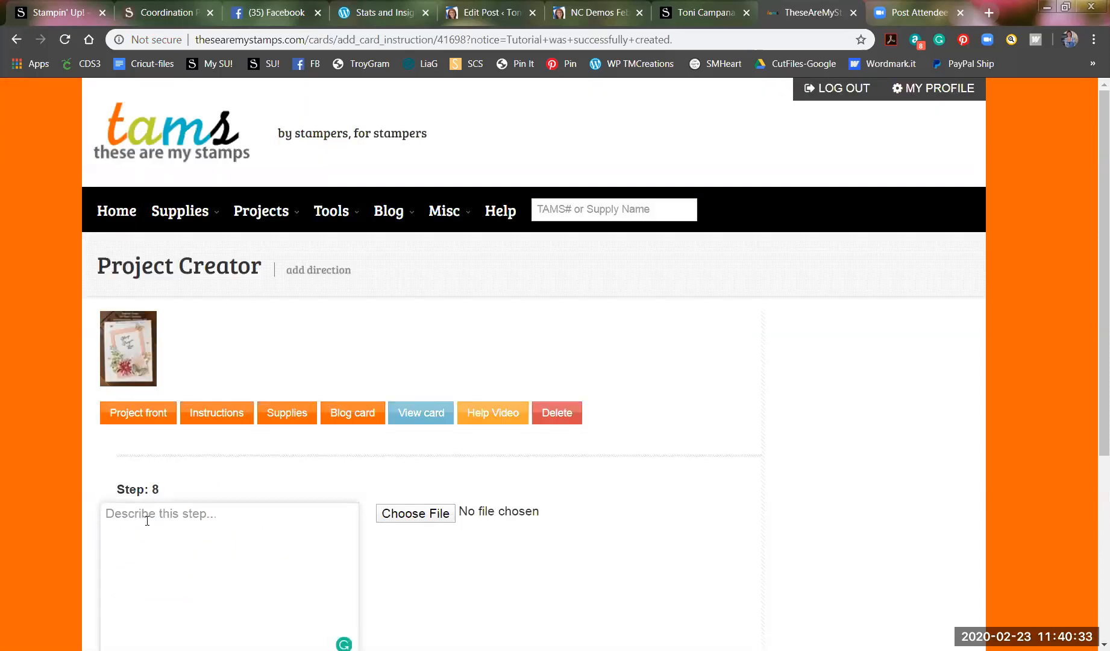
{"action": "type", "text": "Attache"}
{"action": "key", "text": "BackSpace"}
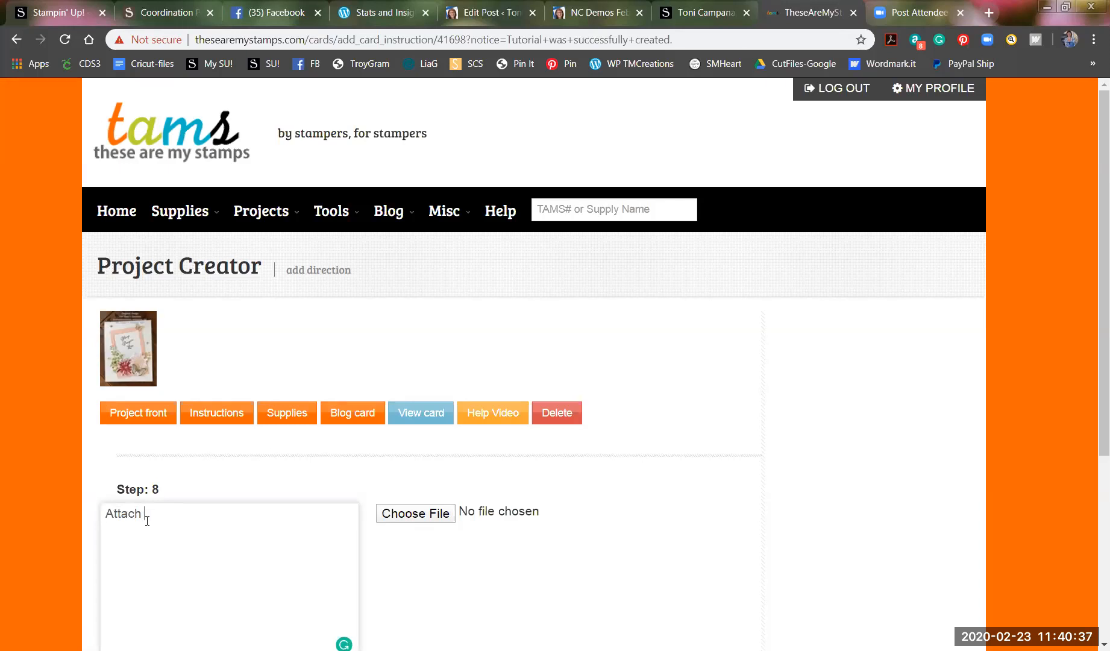
{"action": "type", "text": "the left sprig first using mini min"}
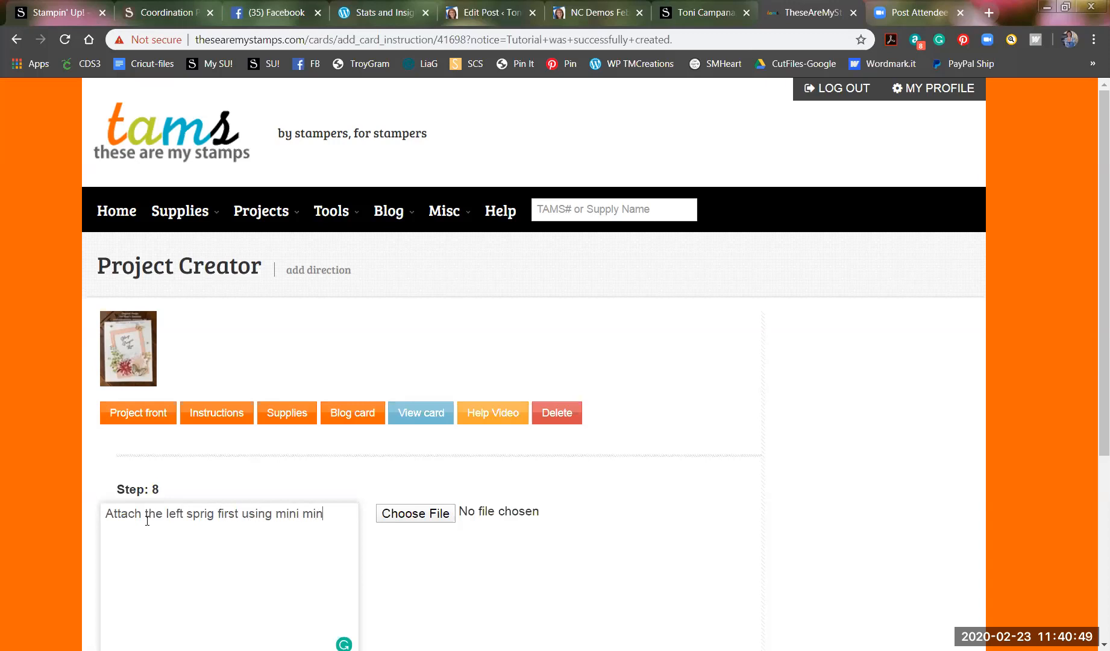
{"action": "key", "text": "BackSpace"}
{"action": "key", "text": "BackSpace"}
{"action": "key", "text": "BackSpace"}
{"action": "type", "text": "dimensionals"}
{"action": "type", "text": ", then add lower"}
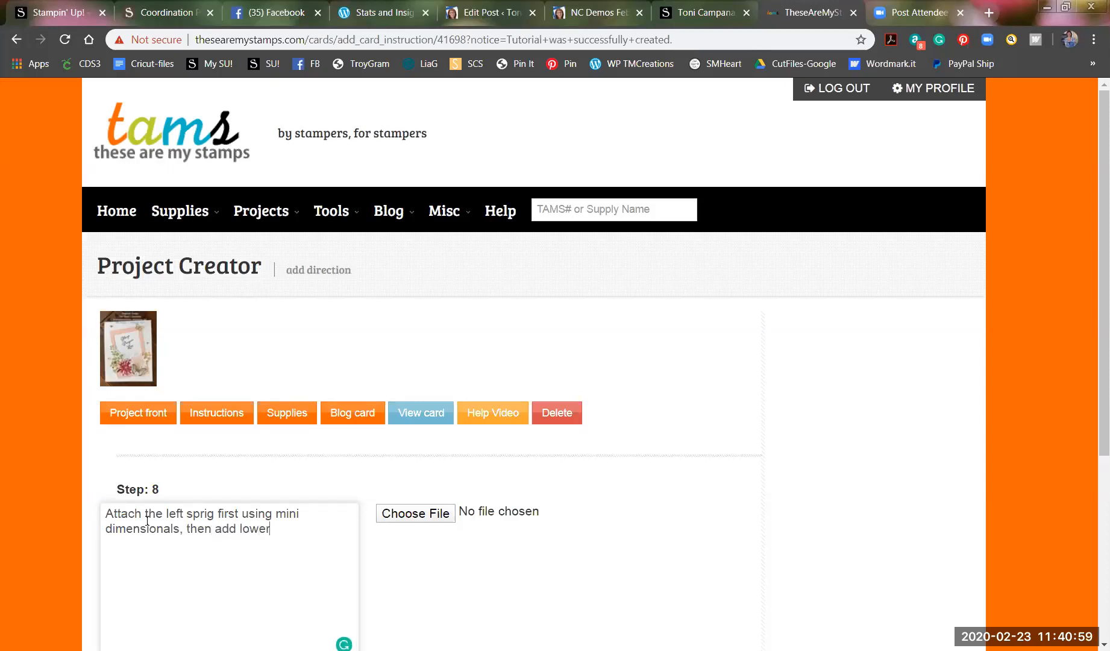
{"action": "key", "text": "BackSpace"}
{"action": "key", "text": "BackSpace"}
{"action": "key", "text": "BackSpace"}
{"action": "key", "text": "BackSpace"}
{"action": "key", "text": "BackSpace"}
{"action": "type", "text": "flowers"}
{"action": "key", "text": "BackSpace"}
{"action": "key", "text": "BackSpace"}
{"action": "key", "text": "BackSpace"}
{"action": "key", "text": "BackSpace"}
{"action": "key", "text": "BackSpace"}
{"action": "key", "text": "BackSpace"}
{"action": "key", "text": "BackSpace"}
{"action": "key", "text": "BackSpace"}
{"action": "key", "text": "BackSpace"}
{"action": "key", "text": "BackSpace"}
{"action": "key", "text": "BackSpace"}
{"action": "key", "text": "BackSpace"}
{"action": "key", "text": "BackSpace"}
{"action": "key", "text": "BackSpace"}
{"action": "key", "text": "BackSpace"}
{"action": "key", "text": "BackSpace"}
Add lines 'Add flowers next using dimensionals.' and 'Add butterfly last using dimensionals.'.
{"action": "key", "text": "Return"}
{"action": "key", "text": "Return"}
{"action": "type", "text": "Add flowers next using dimensionals."}
{"action": "key", "text": "Return"}
{"action": "key", "text": "Return"}
{"action": "type", "text": "Add"}
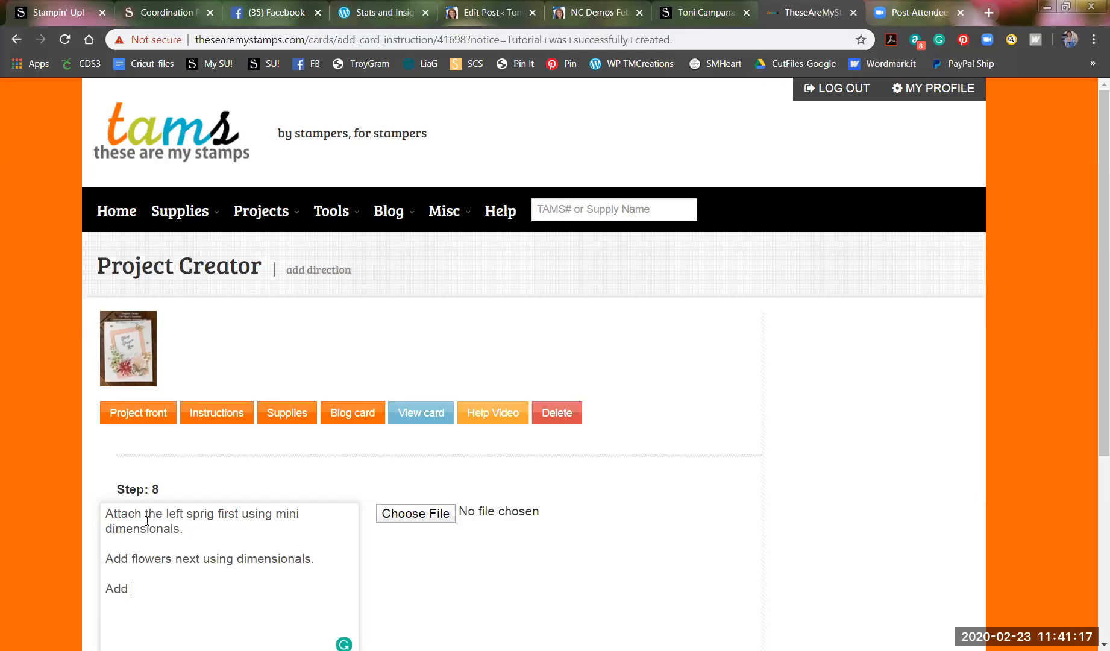
{"action": "type", "text": " butterfly last.using dimensionals."}
{"action": "key", "text": "Return"}
{"action": "key", "text": "Return"}
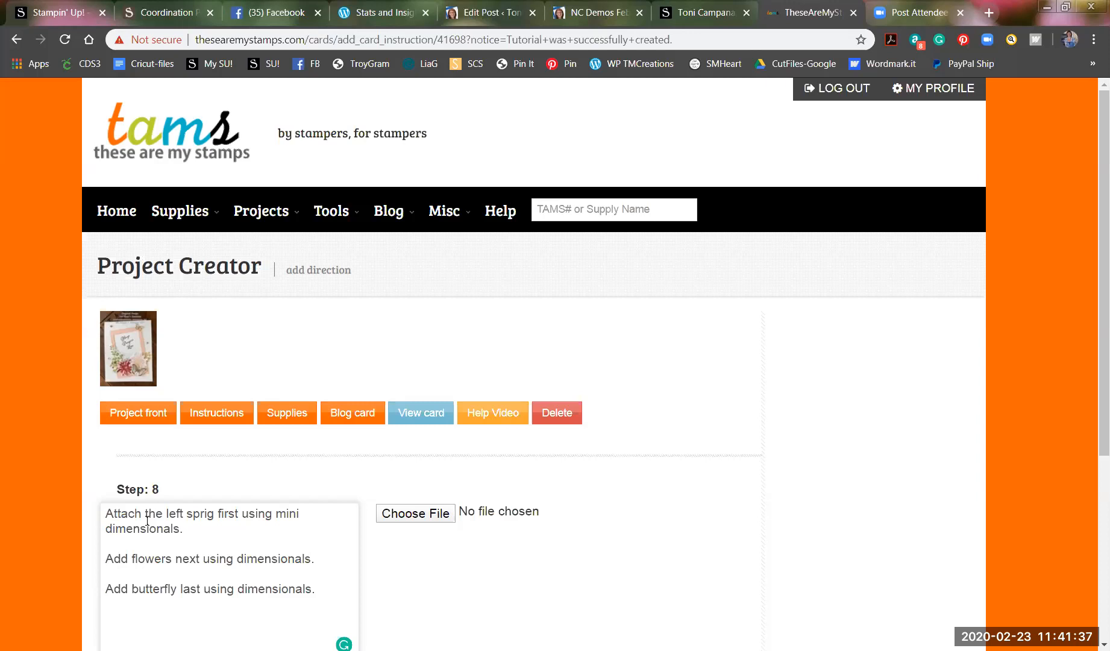
Drop 'last' from the butterfly line and add the gold leaf sprigs line using Liquid Multipurpose glue.
{"action": "left_click_drag", "start_coordinate": [204, 589], "coordinate": [178, 589]}
{"action": "key", "text": "BackSpace"}
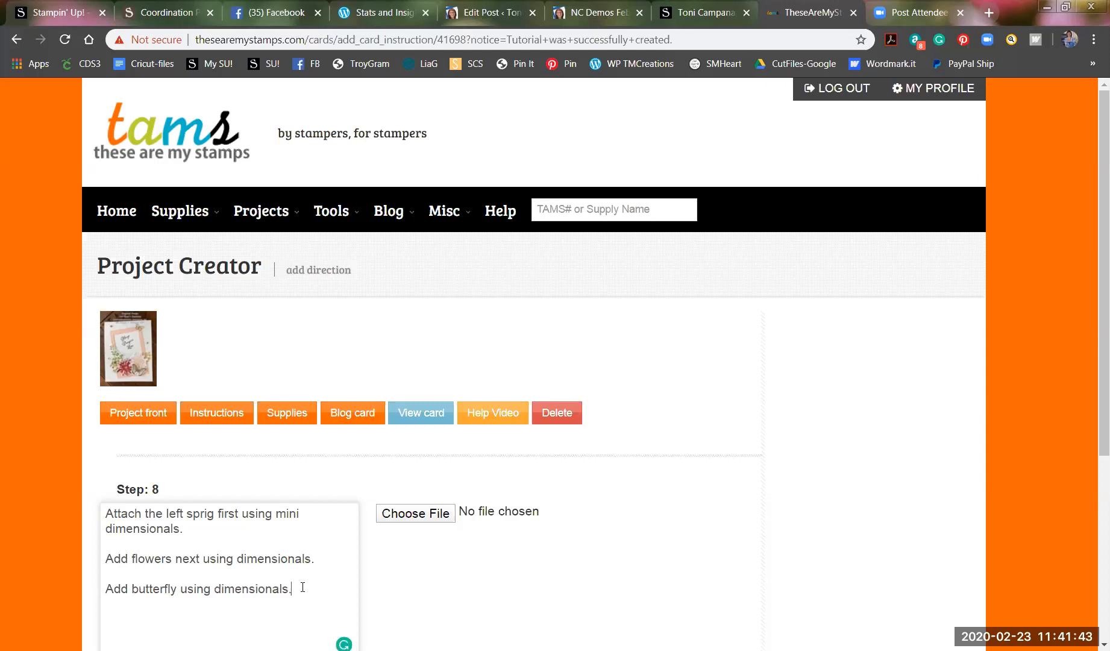
{"action": "key", "text": "Return"}
{"action": "type", "text": "Tkae"}
{"action": "key", "text": "BackSpace"}
{"action": "key", "text": "BackSpace"}
{"action": "key", "text": "BackSpace"}
{"action": "type", "text": "ake gold small"}
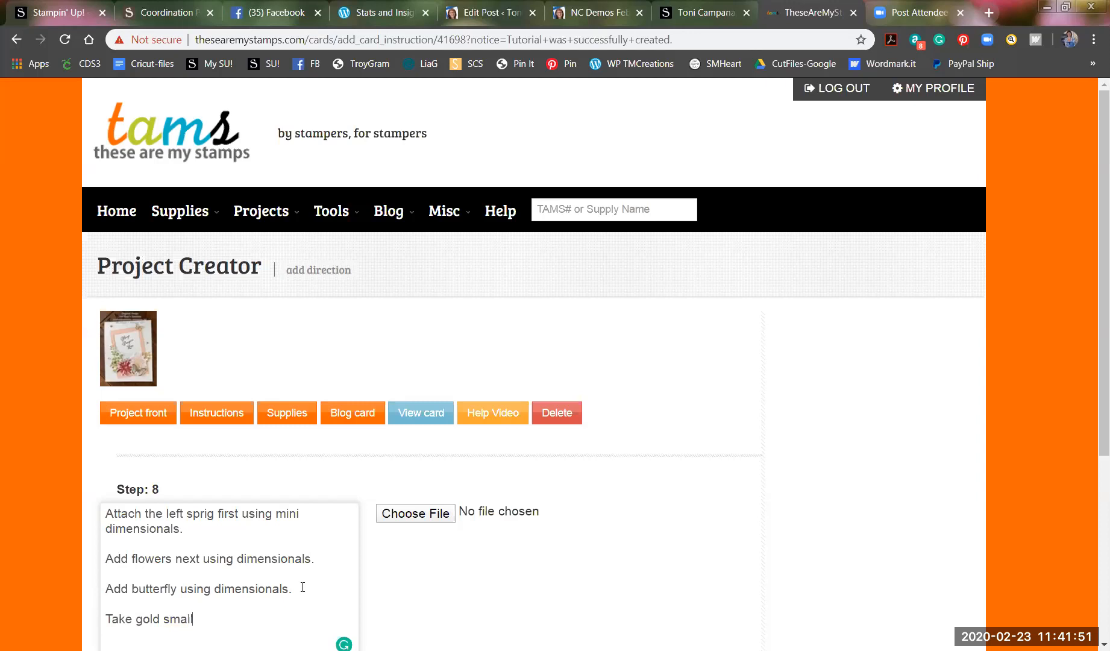
{"action": "type", "text": " leaf sp"}
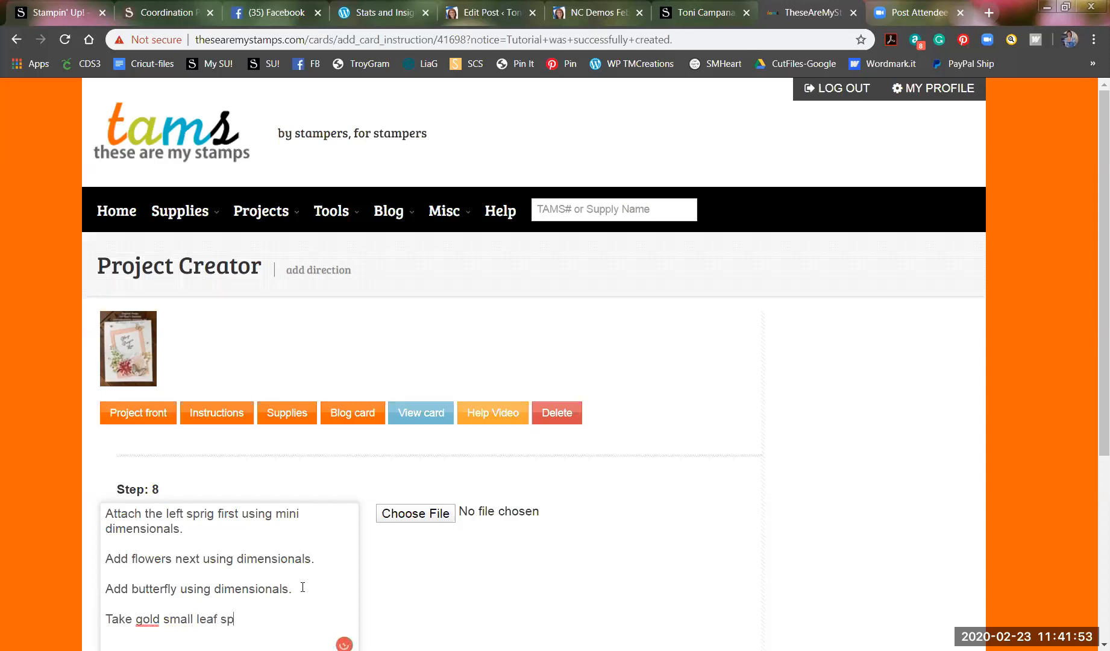
{"action": "type", "text": "rigs and tuck th"}
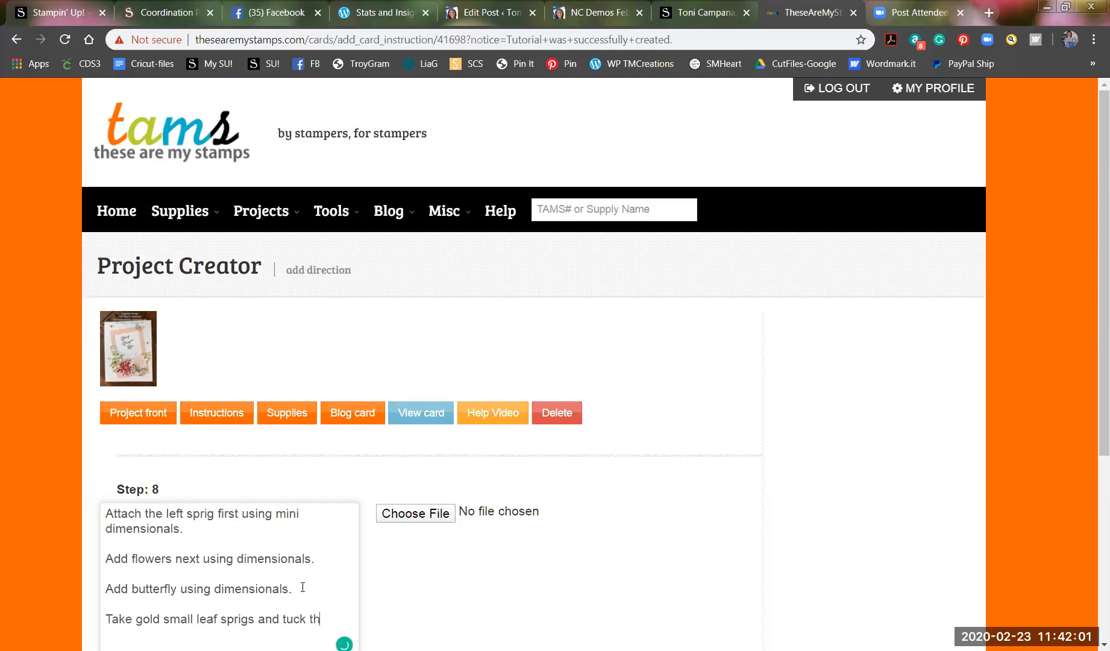
{"action": "type", "text": "em into each side of the finished arrangement of"}
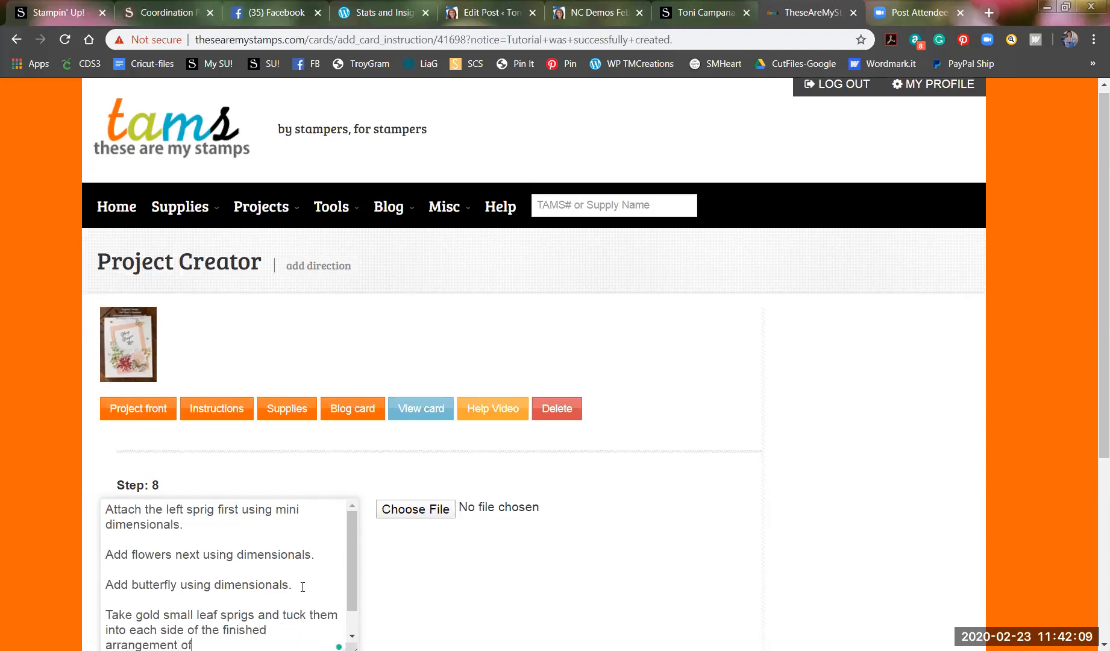
{"action": "type", "text": " flowers, using Liquid Multipu"}
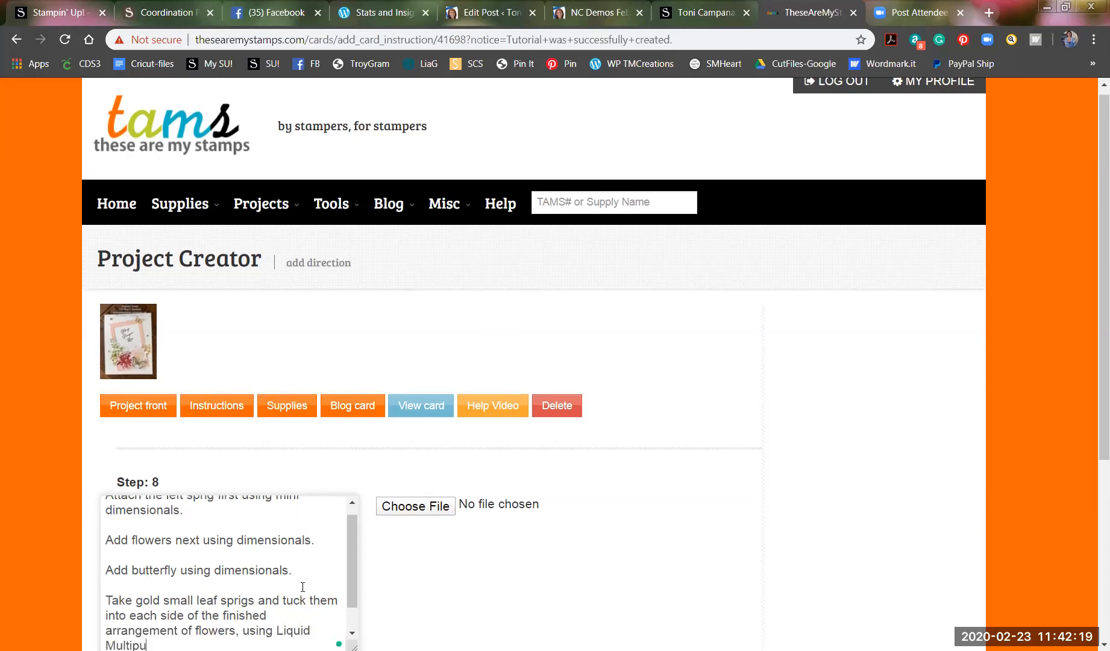
{"action": "type", "text": "rpose glue,"}
Add 'Attach gold butterfly to top right of frame.' and open the Step 8 photo picker.
{"action": "key", "text": "Return"}
{"action": "key", "text": "Return"}
{"action": "type", "text": "Attach gold butterfly to top right of frame."}
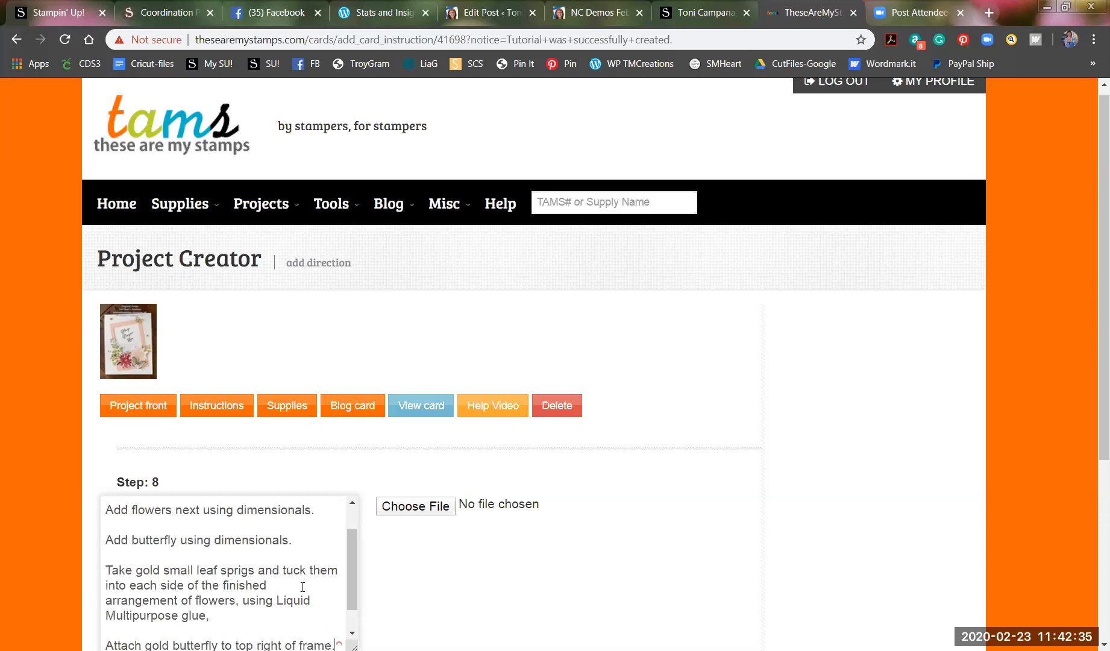
{"action": "scroll", "coordinate": [302, 586], "scroll_direction": "down", "scroll_amount": 2}
{"action": "left_click", "coordinate": [428, 507]}
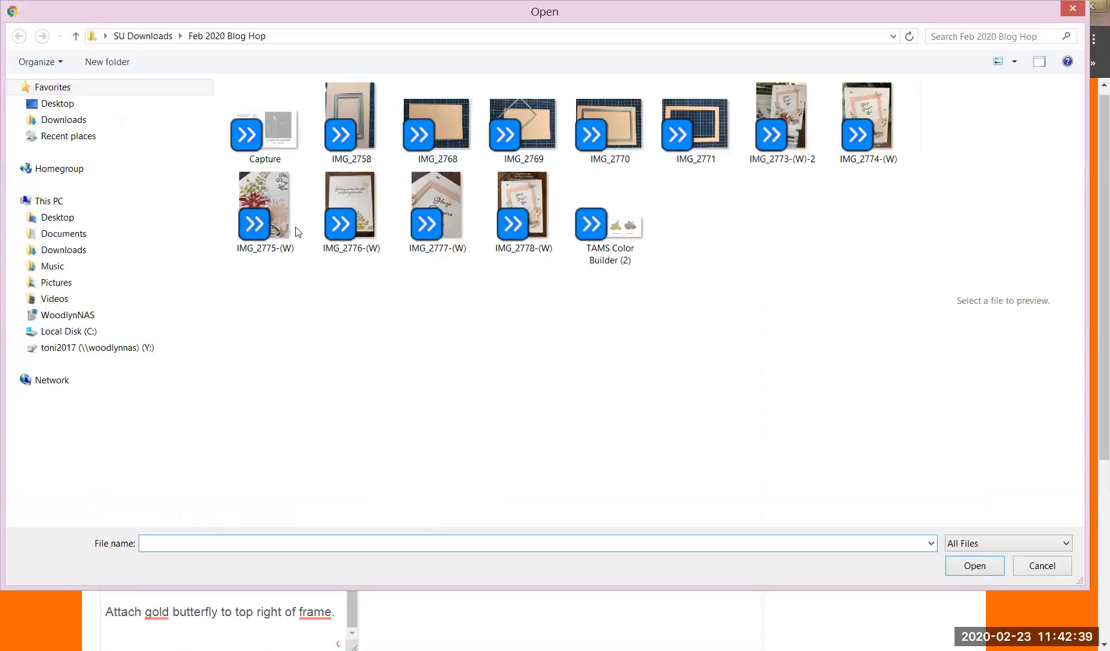
Attach IMG_2775-(W).JPG to Step 8, save it and start a new Step 9.
{"action": "left_click", "coordinate": [280, 194]}
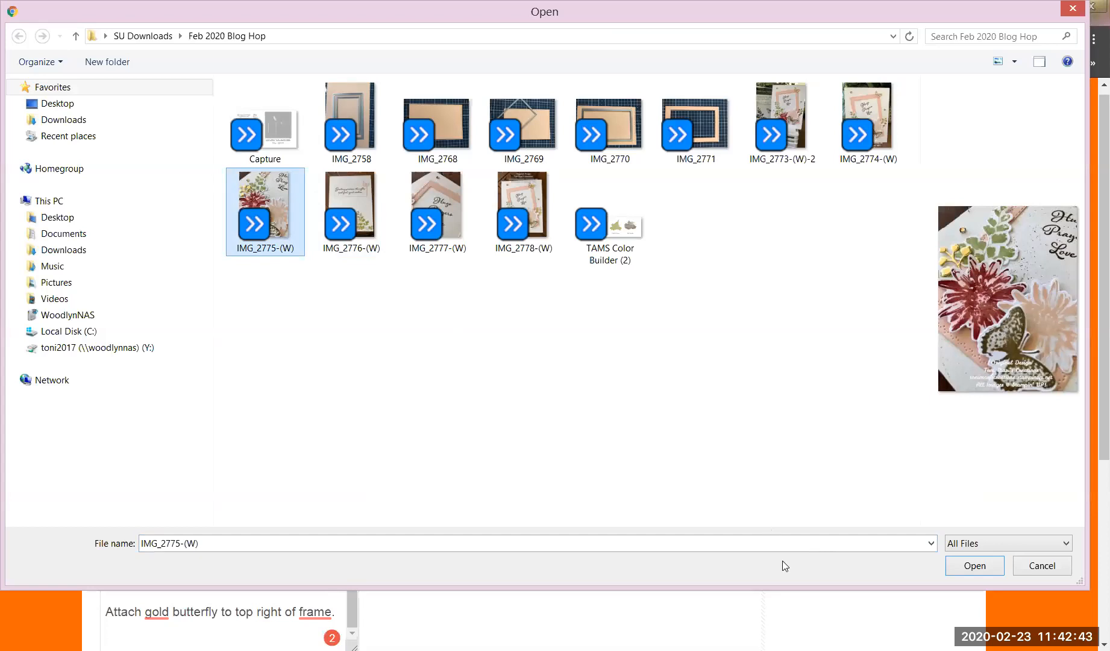
{"action": "left_click", "coordinate": [973, 566]}
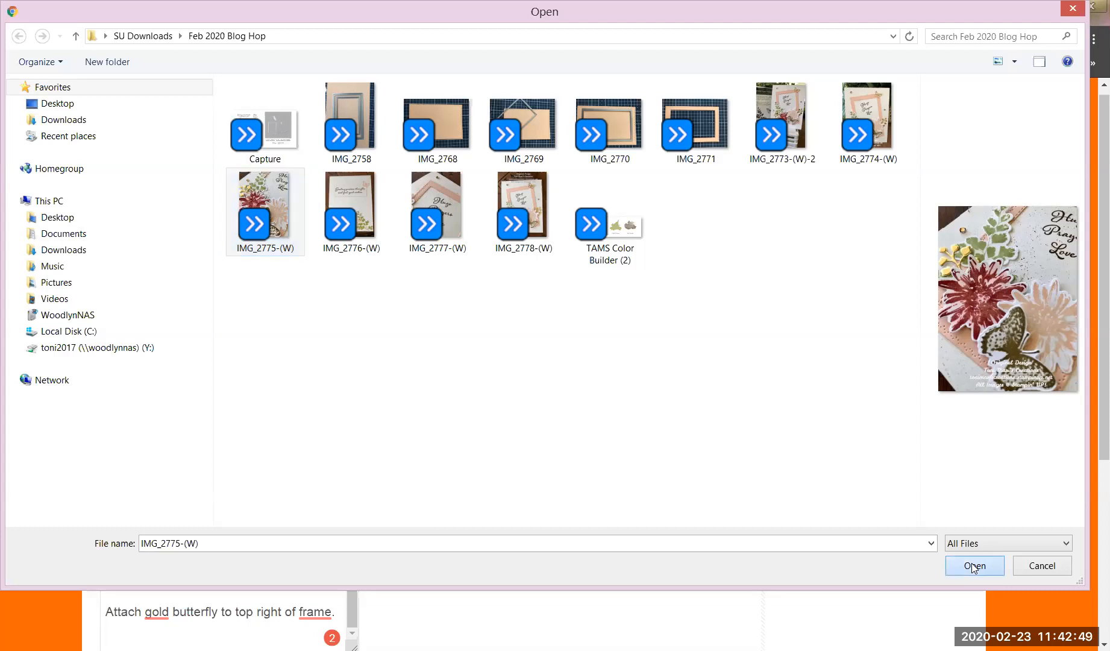
{"action": "scroll", "coordinate": [636, 575], "scroll_direction": "down", "scroll_amount": 1}
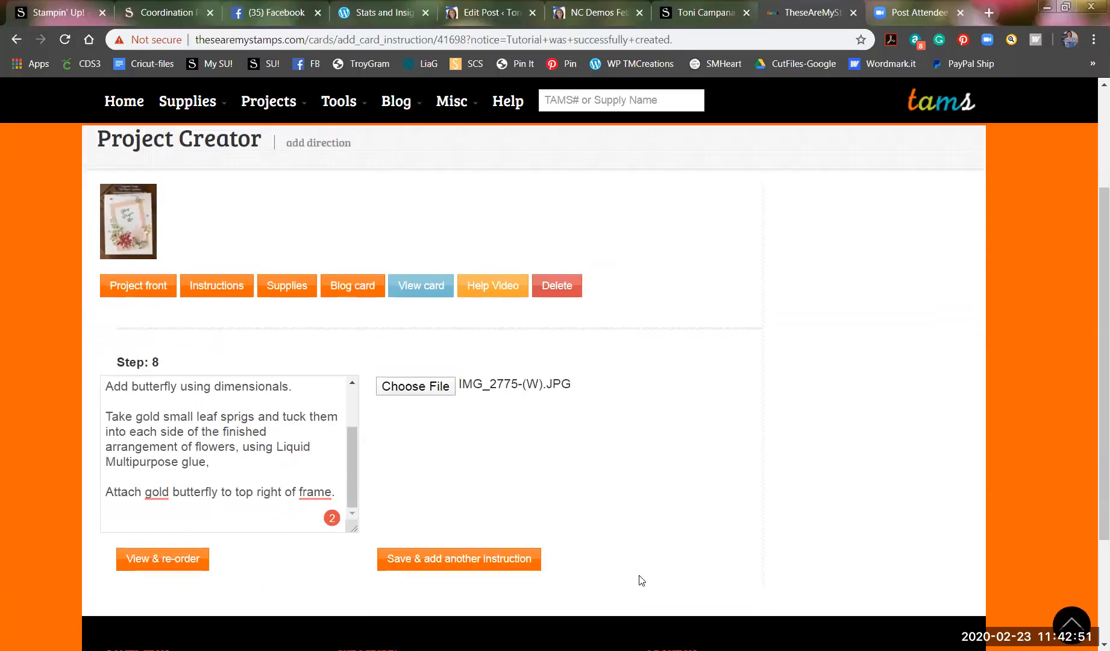
{"action": "left_click", "coordinate": [428, 575]}
{"action": "left_click", "coordinate": [434, 577]}
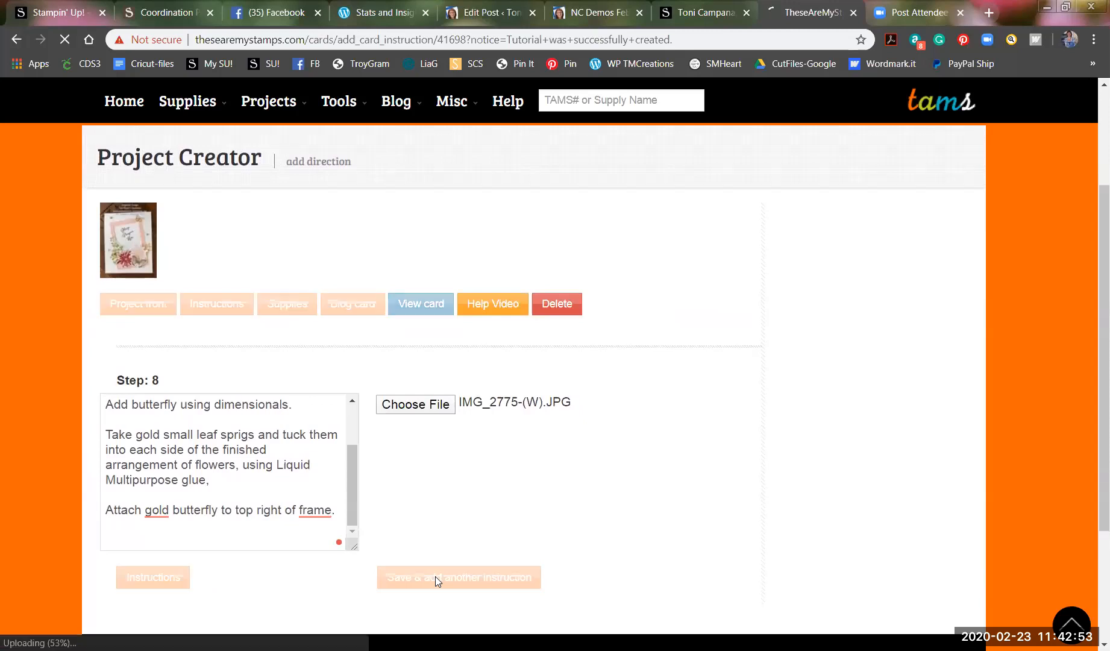
{"action": "scroll", "coordinate": [434, 576], "scroll_direction": "down", "scroll_amount": 1}
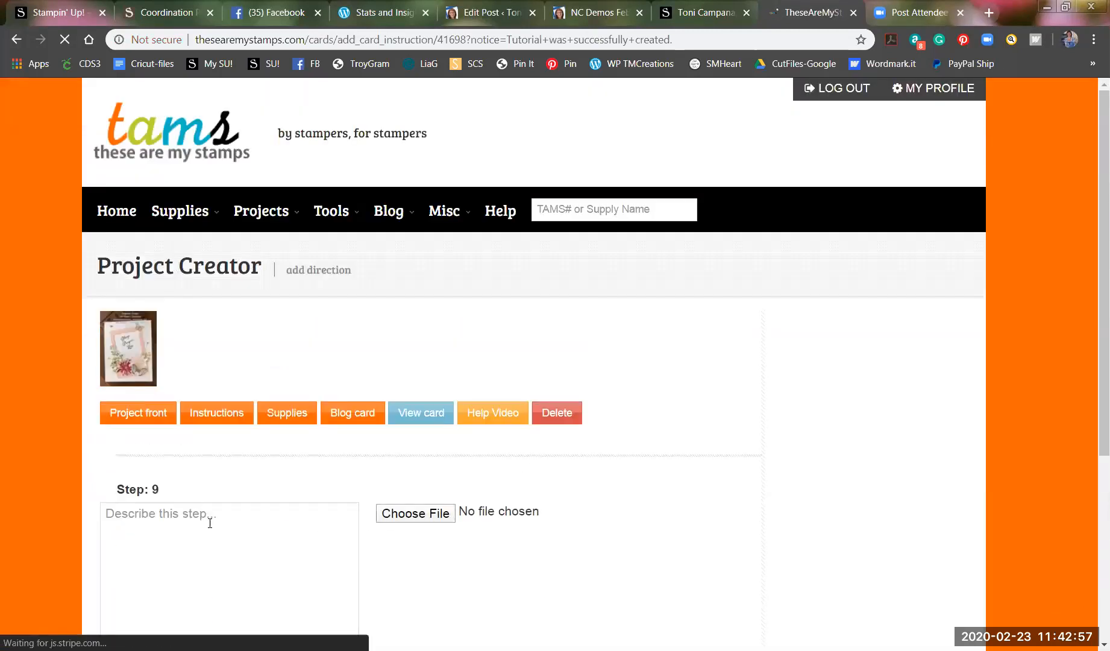
Write Step 9's first line: 'For inside of card, stamp sentiment using Soft Suede ink'.
{"action": "left_click", "coordinate": [178, 515]}
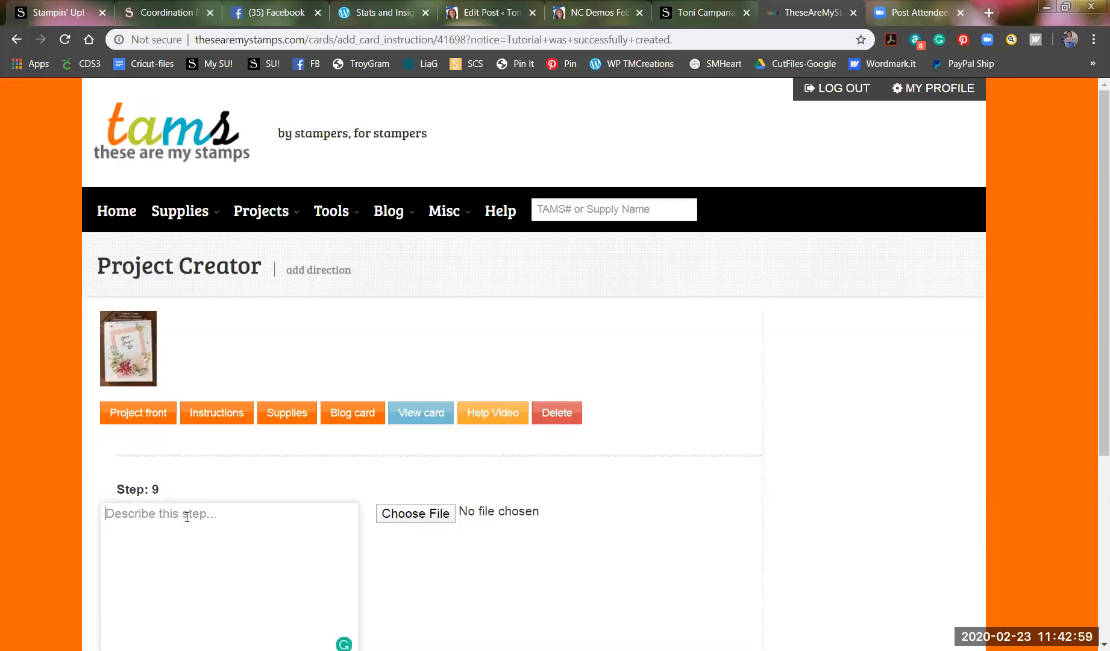
{"action": "type", "text": "for inst"}
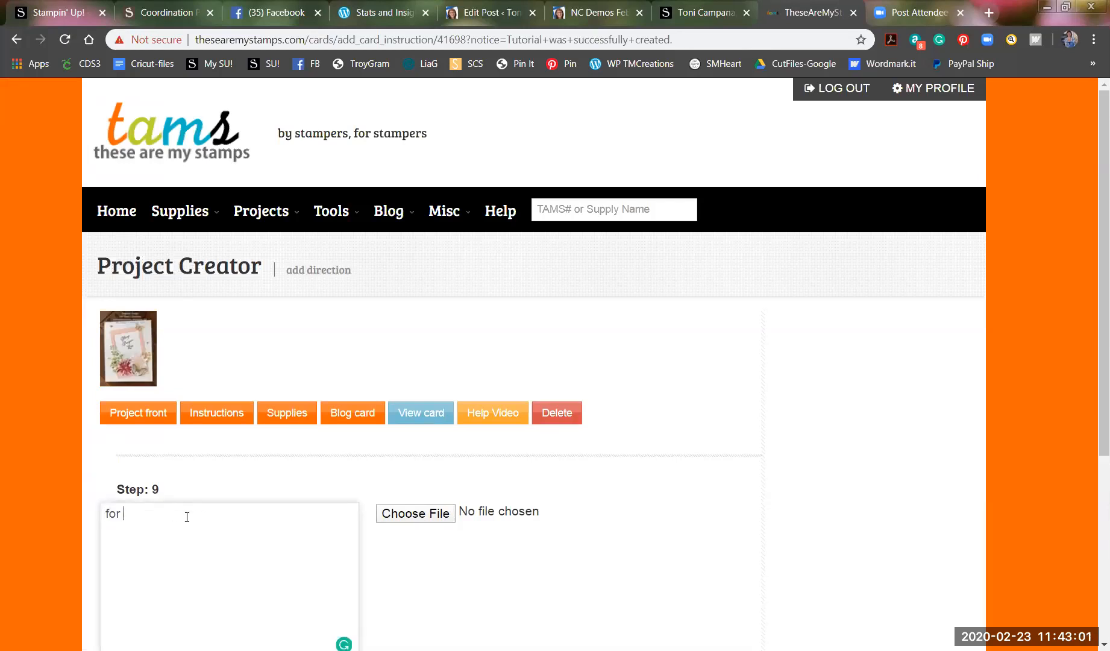
{"action": "key", "text": "BackSpace"}
{"action": "key", "text": "BackSpace"}
{"action": "key", "text": "BackSpace"}
{"action": "key", "text": "BackSpace"}
{"action": "key", "text": "BackSpace"}
{"action": "key", "text": "BackSpace"}
{"action": "key", "text": "BackSpace"}
{"action": "key", "text": "BackSpace"}
{"action": "type", "text": "For inside of card, stamp sentiment "}
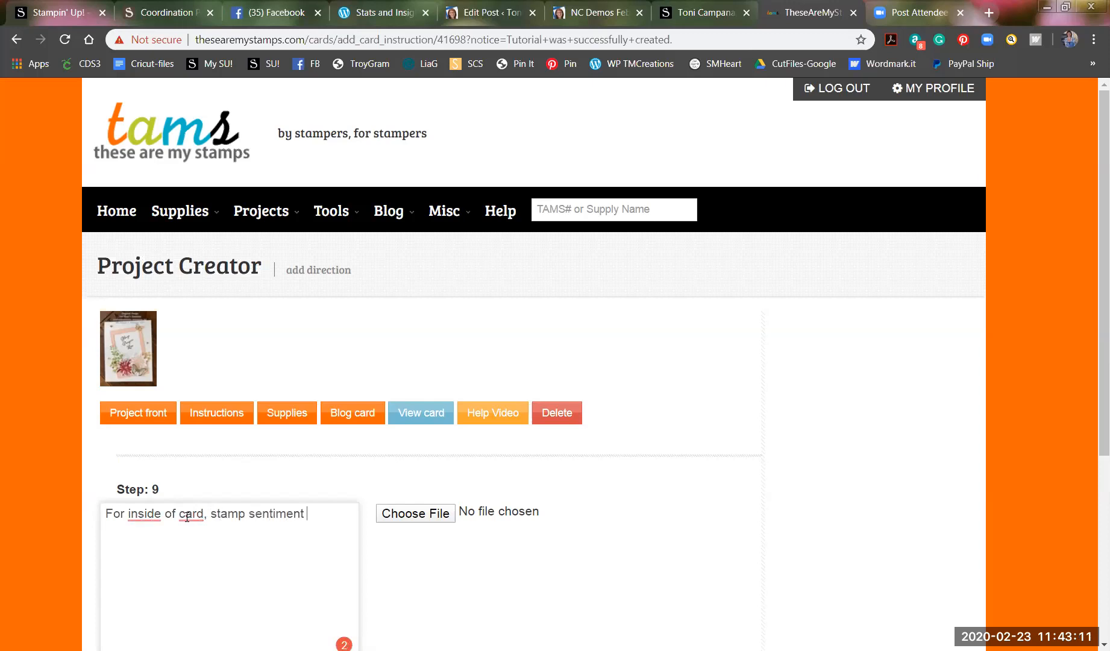
{"action": "type", "text": "using Soft Suede ink."}
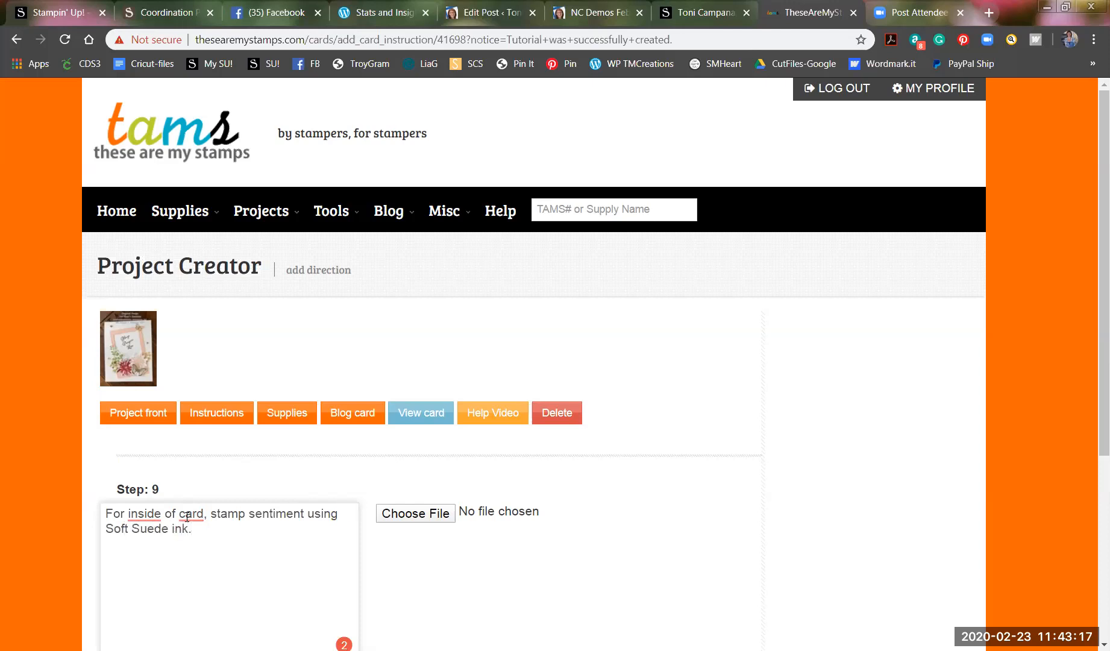
Add 'Stamp large leaf sprig in lower right hand corner.' and fix its typos.
{"action": "key", "text": "Return"}
{"action": "type", "text": "Sta"}
{"action": "type", "text": "mp "}
{"action": "type", "text": "large le"}
{"action": "type", "text": "af"}
{"action": "type", "text": " sprig"}
{"action": "type", "text": " in lovel"}
{"action": "key", "text": "BackSpace"}
{"action": "key", "text": "BackSpace"}
{"action": "key", "text": "BackSpace"}
{"action": "key", "text": "BackSpace"}
{"action": "type", "text": "w"}
{"action": "key", "text": "BackSpace"}
{"action": "type", "text": "ower "}
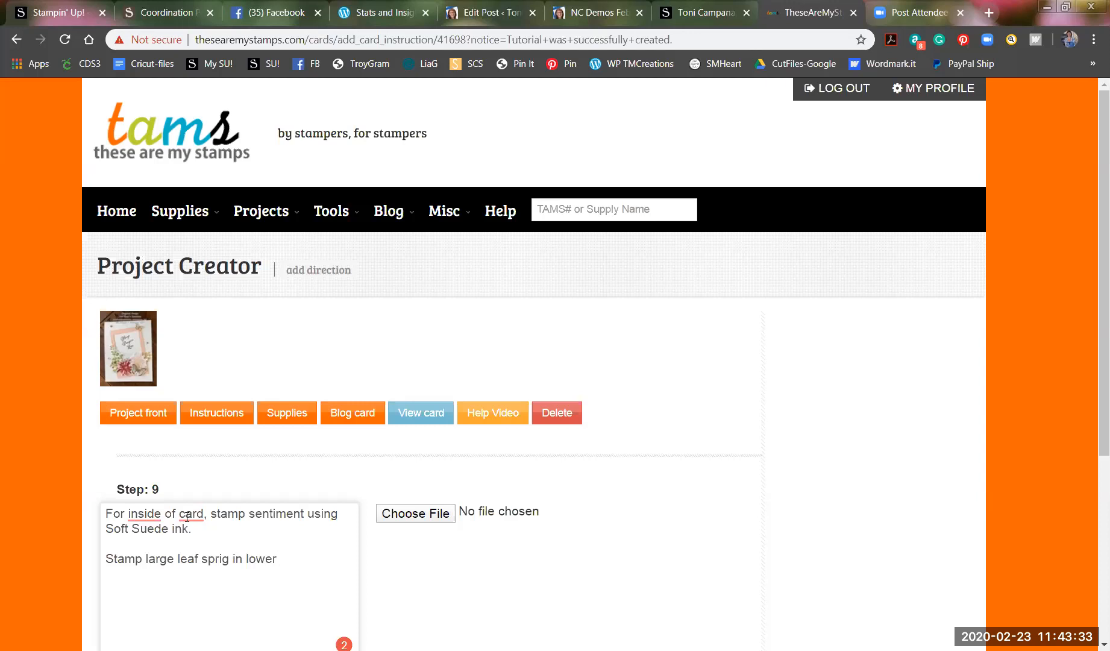
{"action": "type", "text": "f"}
{"action": "type", "text": "ight hand cor"}
{"action": "type", "text": "der"}
{"action": "key", "text": "BackSpace"}
{"action": "key", "text": "BackSpace"}
{"action": "key", "text": "BackSpace"}
{"action": "key", "text": "BackSpace"}
{"action": "type", "text": "ner."}
Start a new line reading 'Attach 2 small petal pink butterflies'.
{"action": "key", "text": "Return"}
{"action": "key", "text": "Return"}
{"action": "type", "text": "I had "}
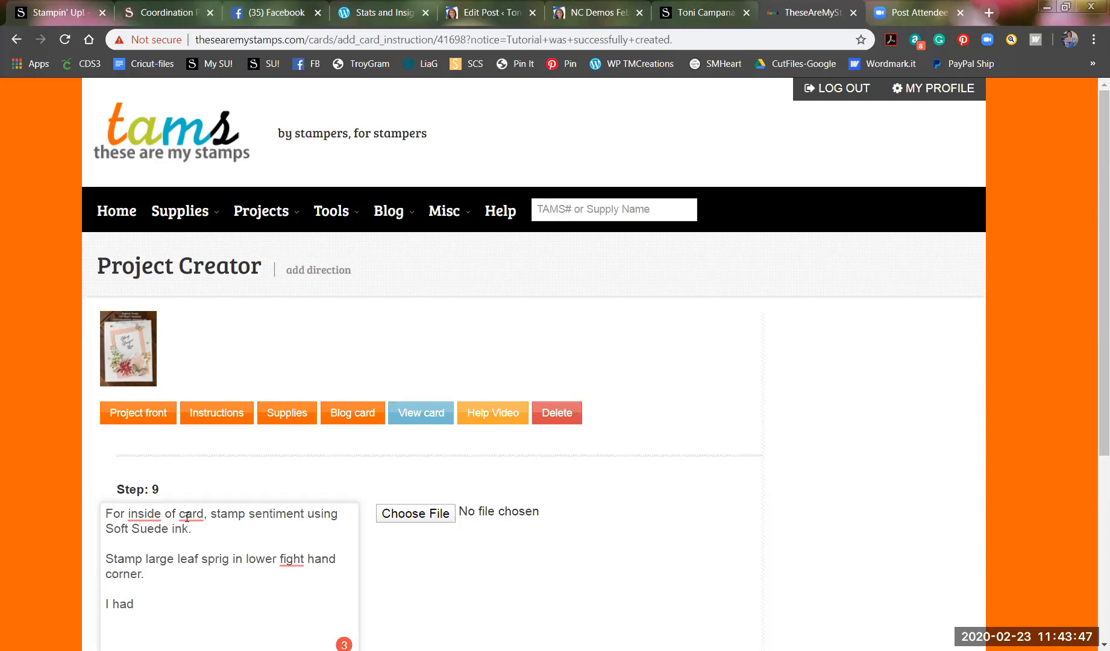
{"action": "type", "text": "2"}
{"action": "key", "text": "BackSpace"}
{"action": "key", "text": "BackSpace"}
{"action": "key", "text": "BackSpace"}
{"action": "key", "text": "BackSpace"}
{"action": "key", "text": "BackSpace"}
{"action": "key", "text": "BackSpace"}
{"action": "type", "text": "Attach 2 small petal pink butterfl"}
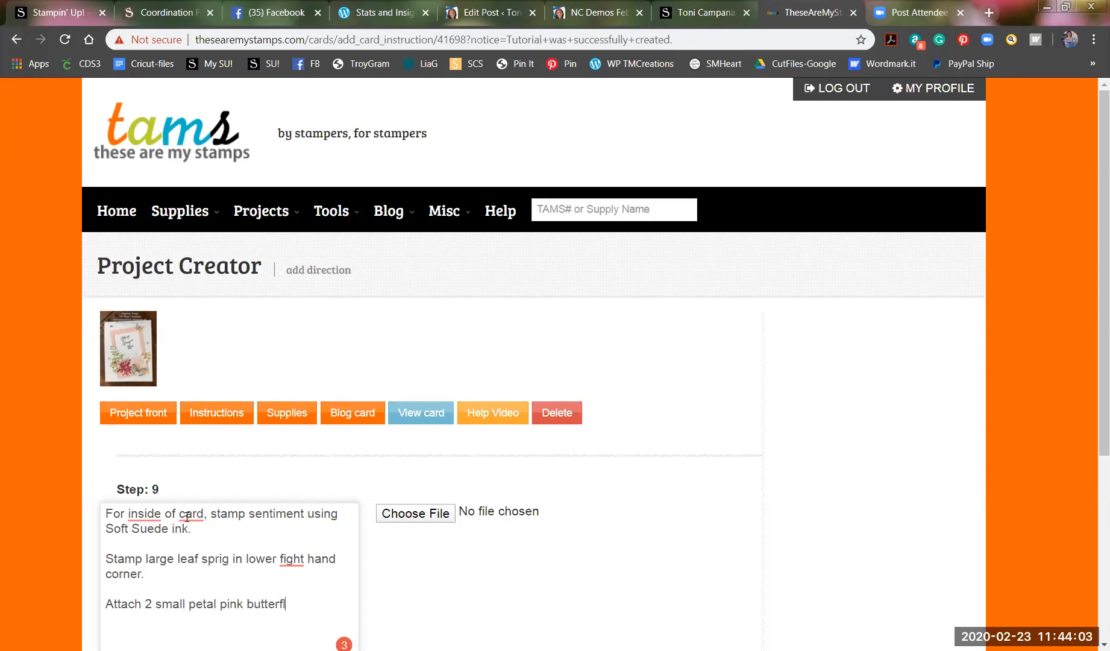
{"action": "type", "text": "ies."}
Attach IMG_2776-(W).JPG to Step 9 and save it to view all instructions.
{"action": "left_click", "coordinate": [416, 517]}
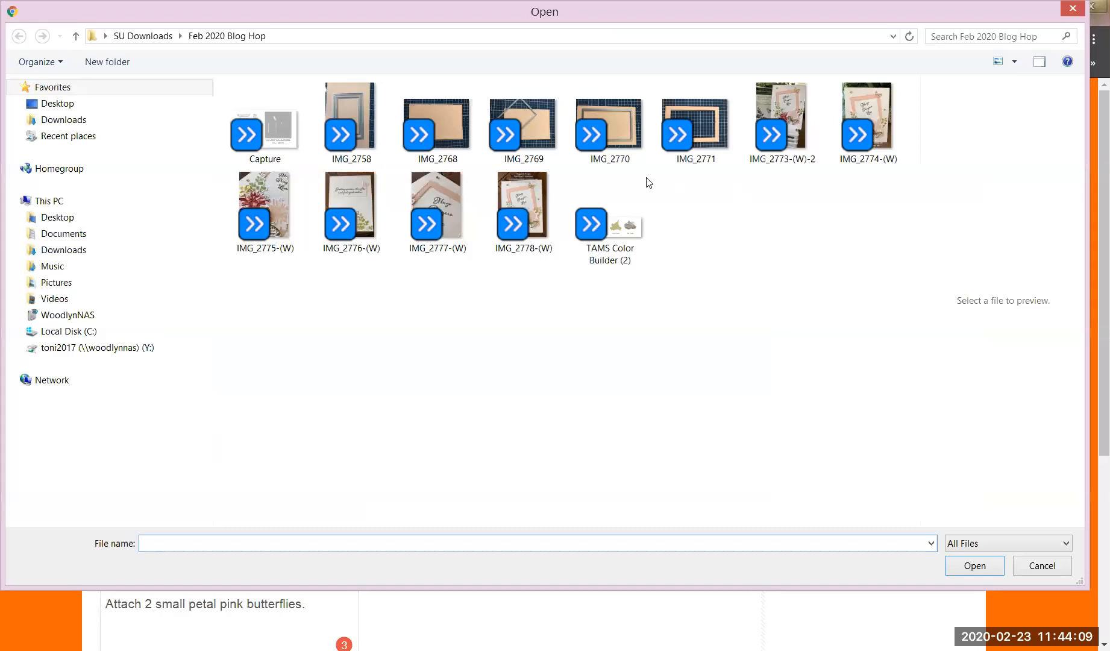
{"action": "left_click", "coordinate": [342, 190]}
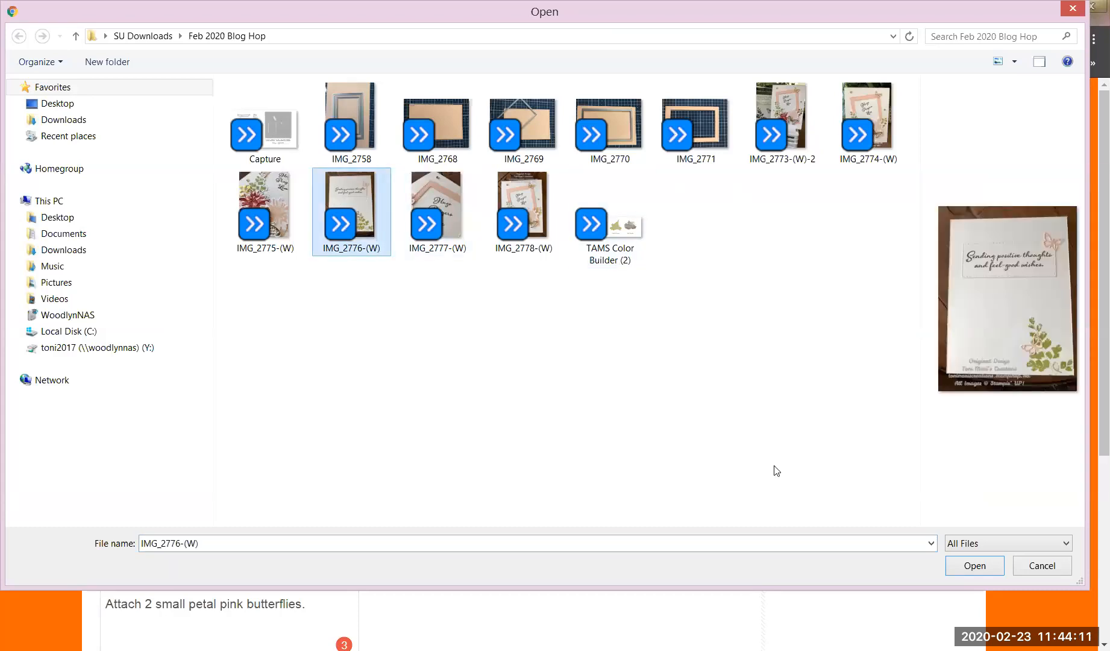
{"action": "left_click", "coordinate": [975, 566]}
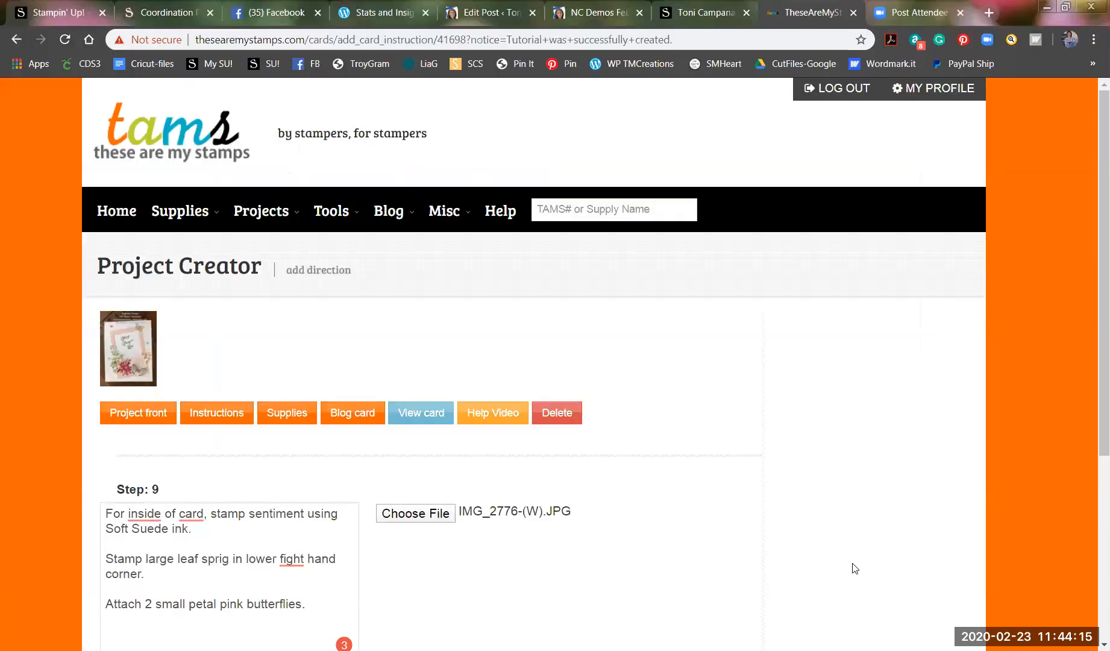
{"action": "scroll", "coordinate": [675, 546], "scroll_direction": "down", "scroll_amount": 2}
{"action": "scroll", "coordinate": [713, 547], "scroll_direction": "down", "scroll_amount": 1}
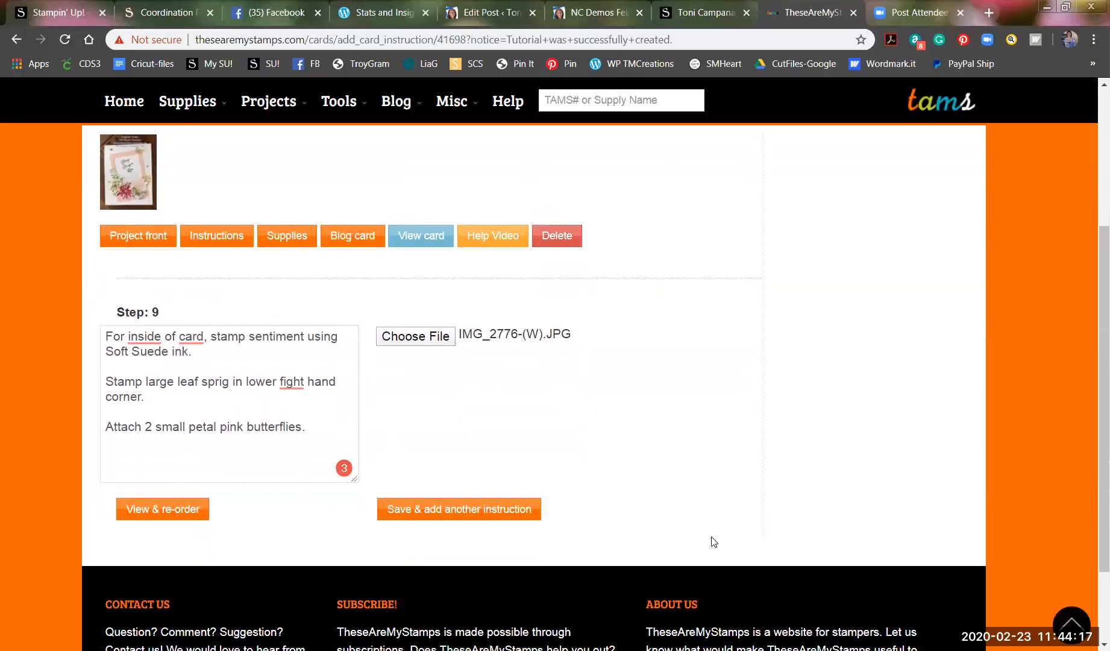
{"action": "left_click", "coordinate": [173, 510]}
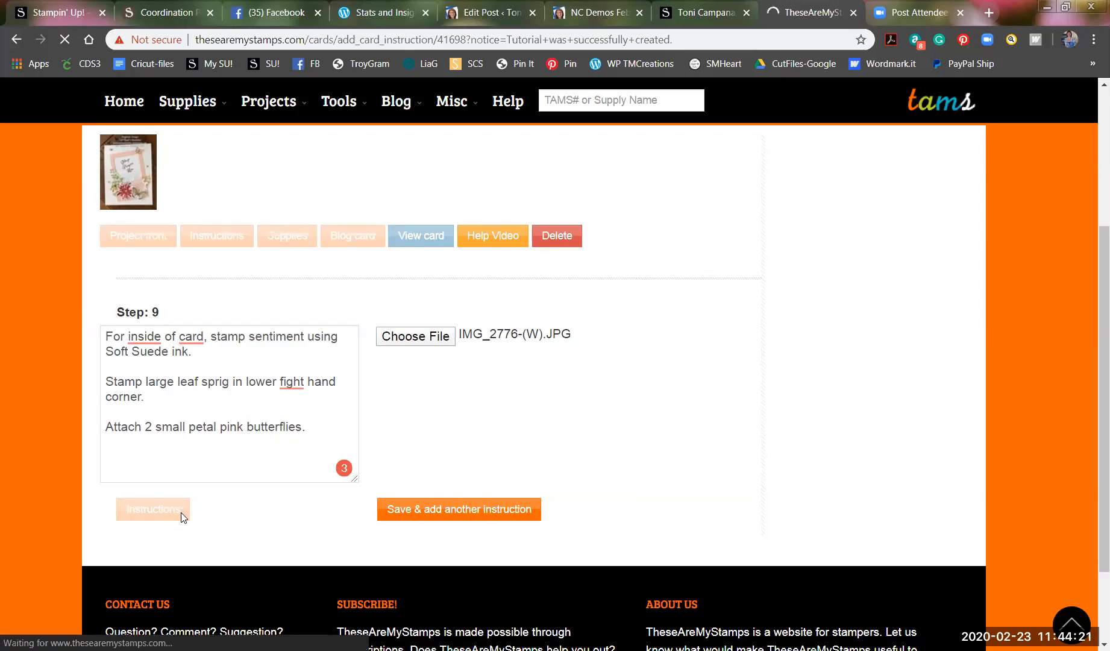
Scroll through the nine-step instruction list to review each saved step.
{"action": "scroll", "coordinate": [429, 557], "scroll_direction": "down", "scroll_amount": 2}
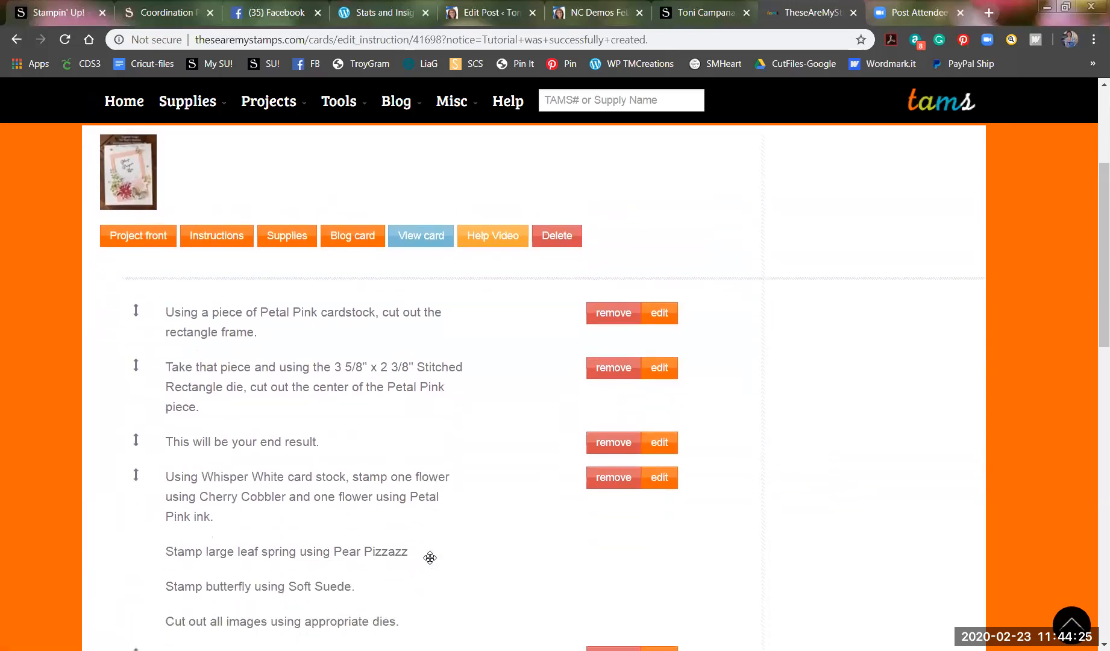
{"action": "scroll", "coordinate": [429, 557], "scroll_direction": "down", "scroll_amount": 3}
{"action": "scroll", "coordinate": [429, 557], "scroll_direction": "up", "scroll_amount": 2}
{"action": "scroll", "coordinate": [255, 486], "scroll_direction": "down", "scroll_amount": 10}
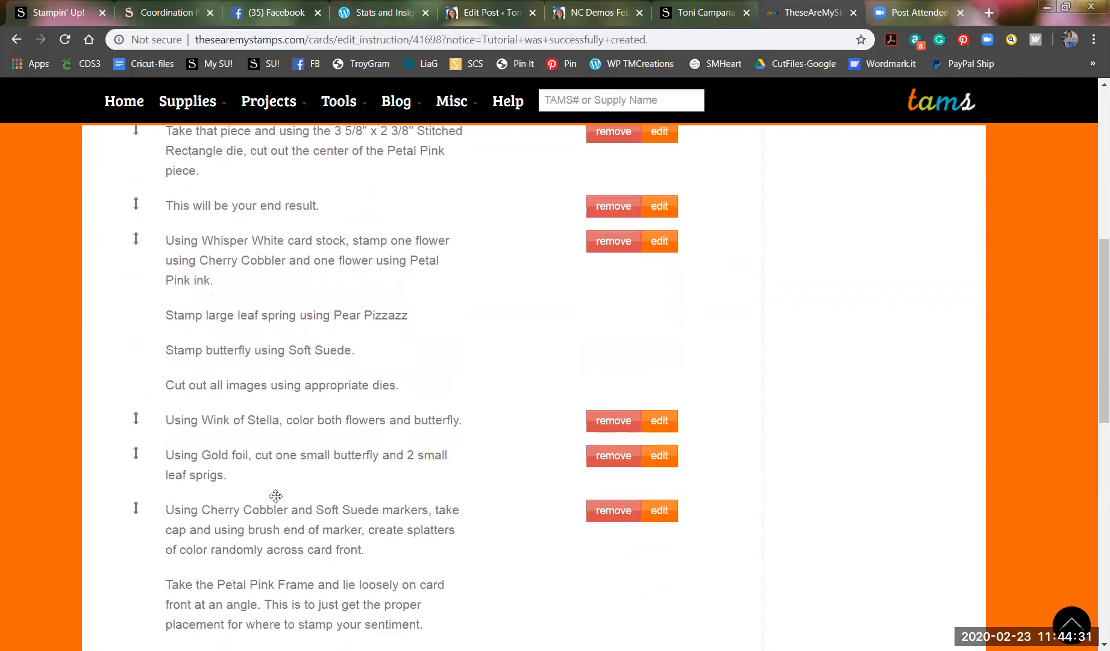
{"action": "scroll", "coordinate": [272, 495], "scroll_direction": "down", "scroll_amount": 3}
{"action": "scroll", "coordinate": [272, 491], "scroll_direction": "up", "scroll_amount": 4}
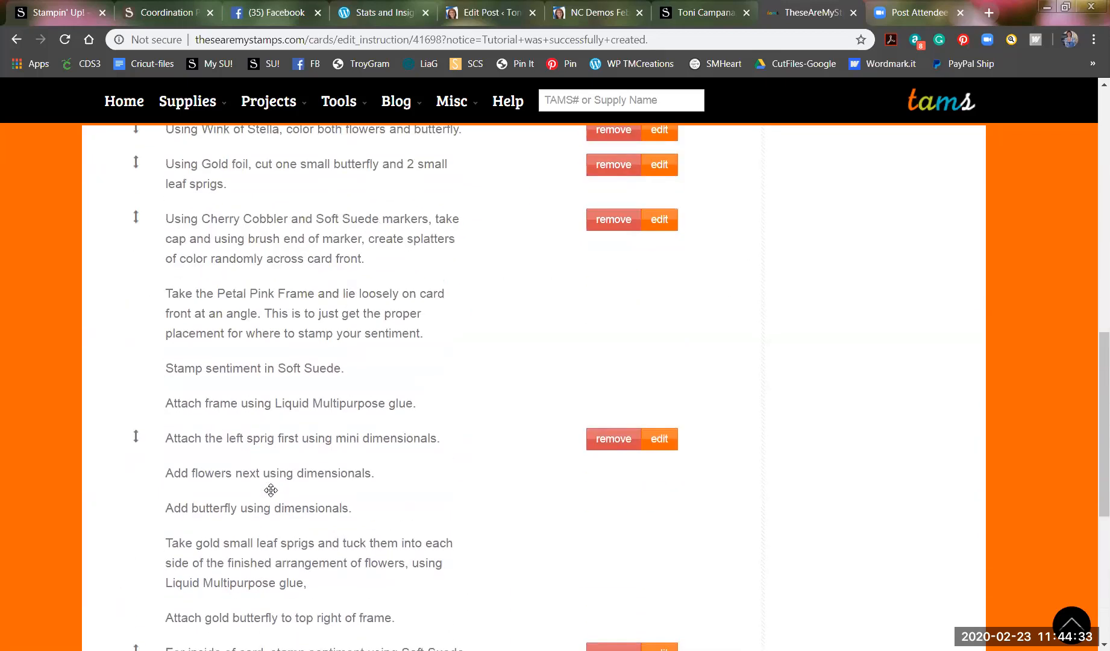
{"action": "scroll", "coordinate": [270, 490], "scroll_direction": "up", "scroll_amount": 3}
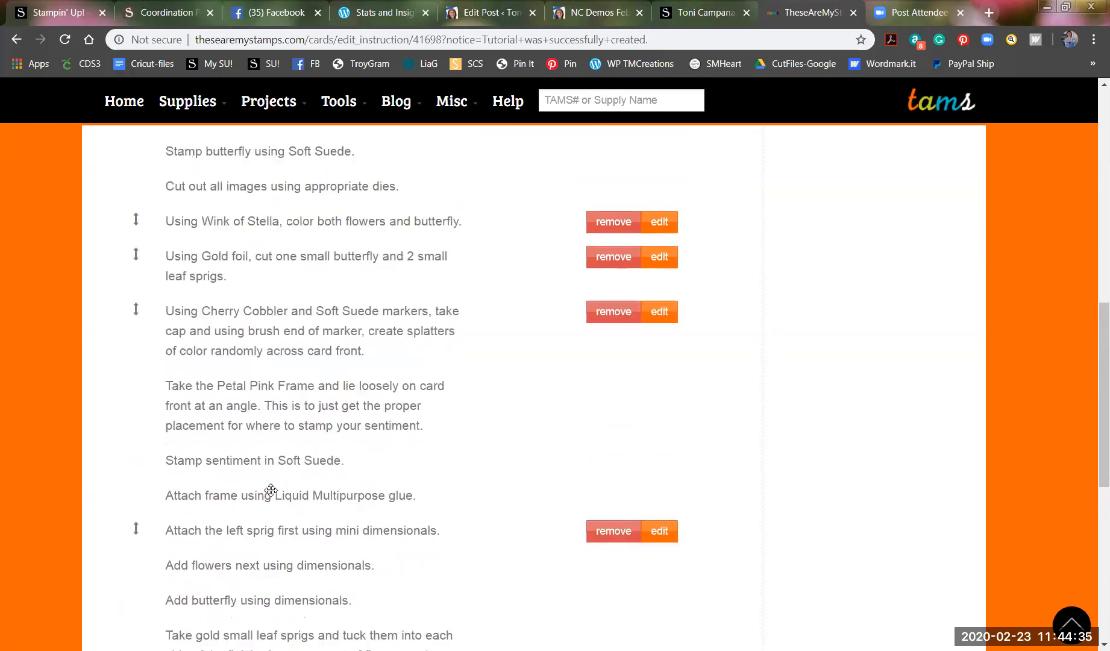
{"action": "scroll", "coordinate": [271, 490], "scroll_direction": "up", "scroll_amount": 1}
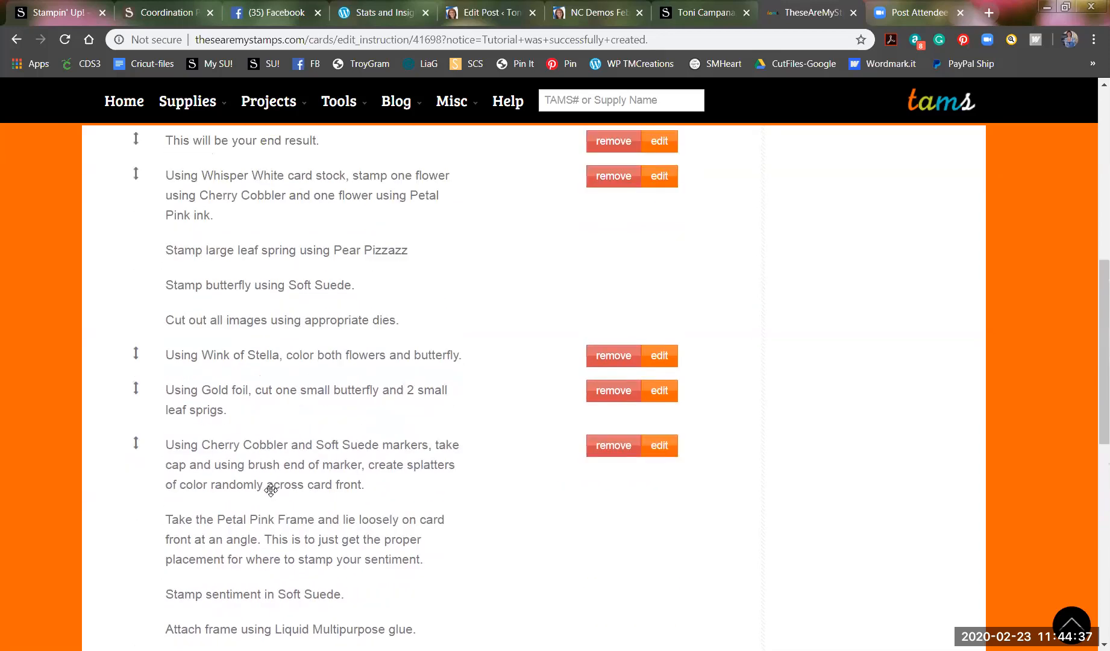
{"action": "scroll", "coordinate": [271, 490], "scroll_direction": "up", "scroll_amount": 1}
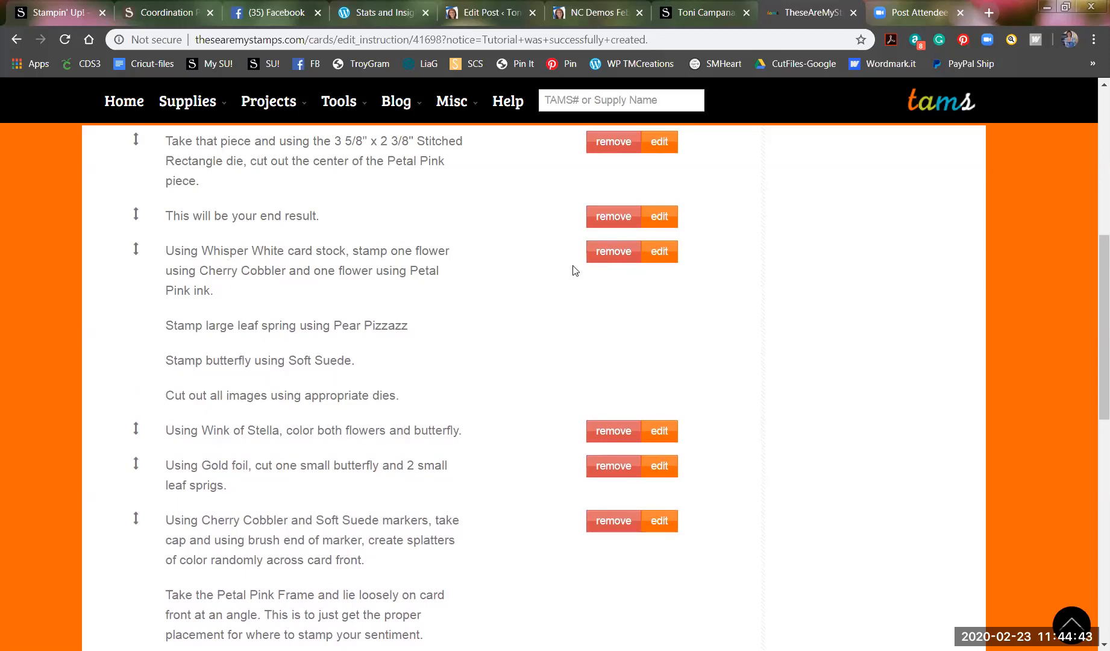
Append 'Using scrap piece of Petal Pink, cut out 2 small butterflies.' to Step 4 and save.
{"action": "left_click", "coordinate": [662, 253]}
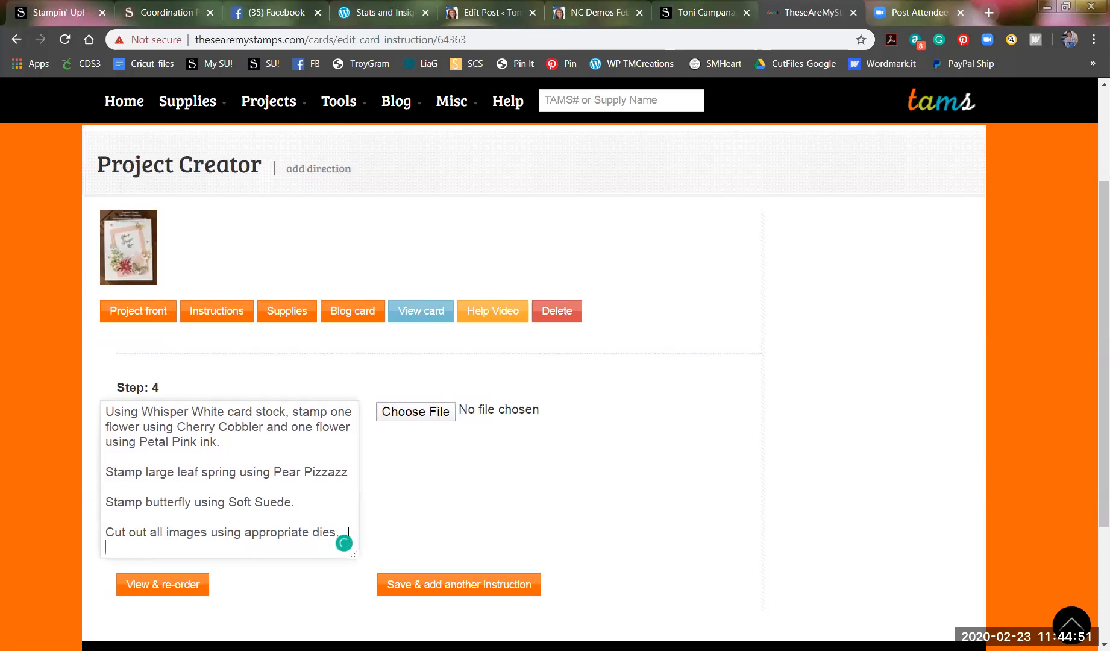
{"action": "key", "text": "Return"}
{"action": "type", "text": "Using scra"}
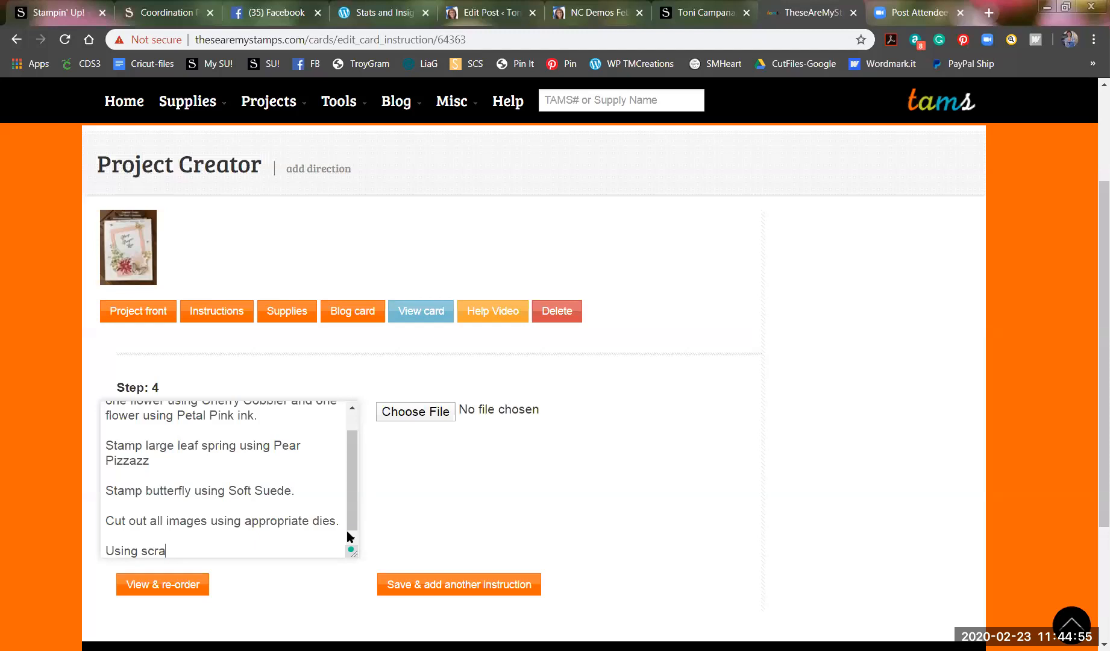
{"action": "type", "text": "pop po"}
{"action": "type", "text": "iece of Pet"}
{"action": "type", "text": "al Pink, cut"}
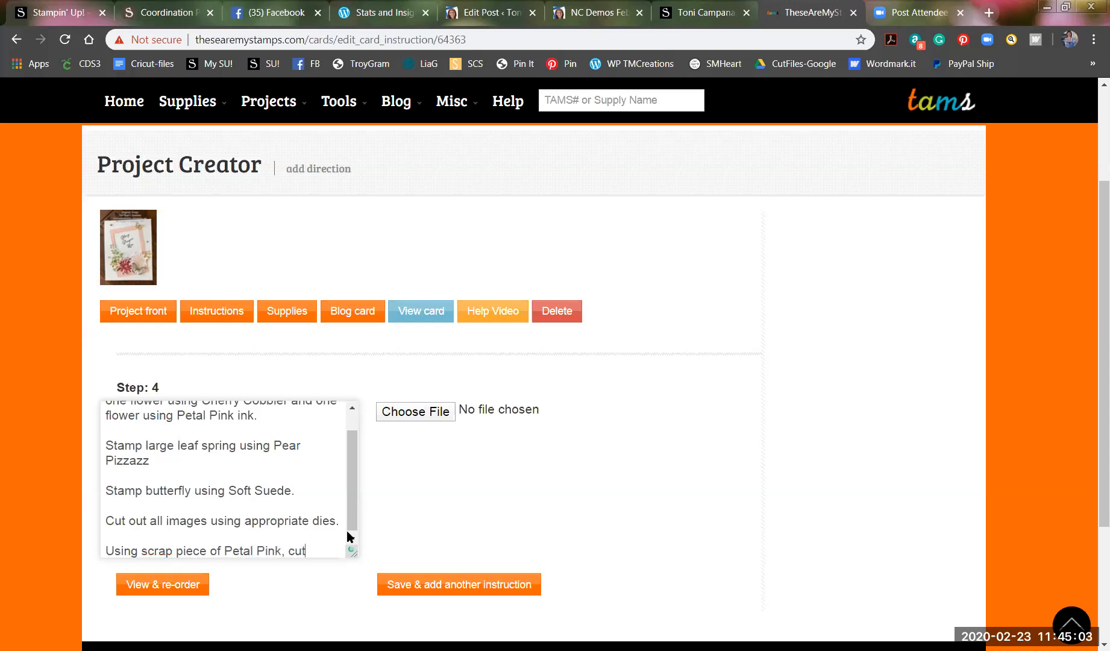
{"action": "type", "text": " out 2 small"}
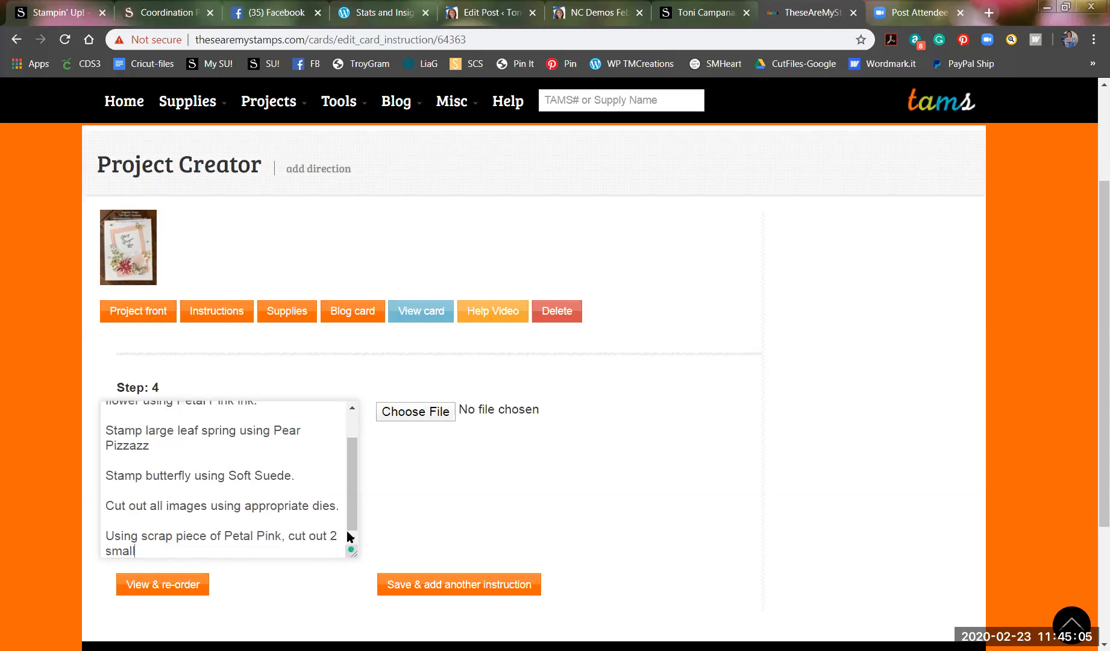
{"action": "type", "text": " butterflues"}
{"action": "key", "text": "BackSpace"}
{"action": "key", "text": "BackSpace"}
{"action": "key", "text": "BackSpace"}
{"action": "type", "text": "ies"}
{"action": "left_click", "coordinate": [505, 587]}
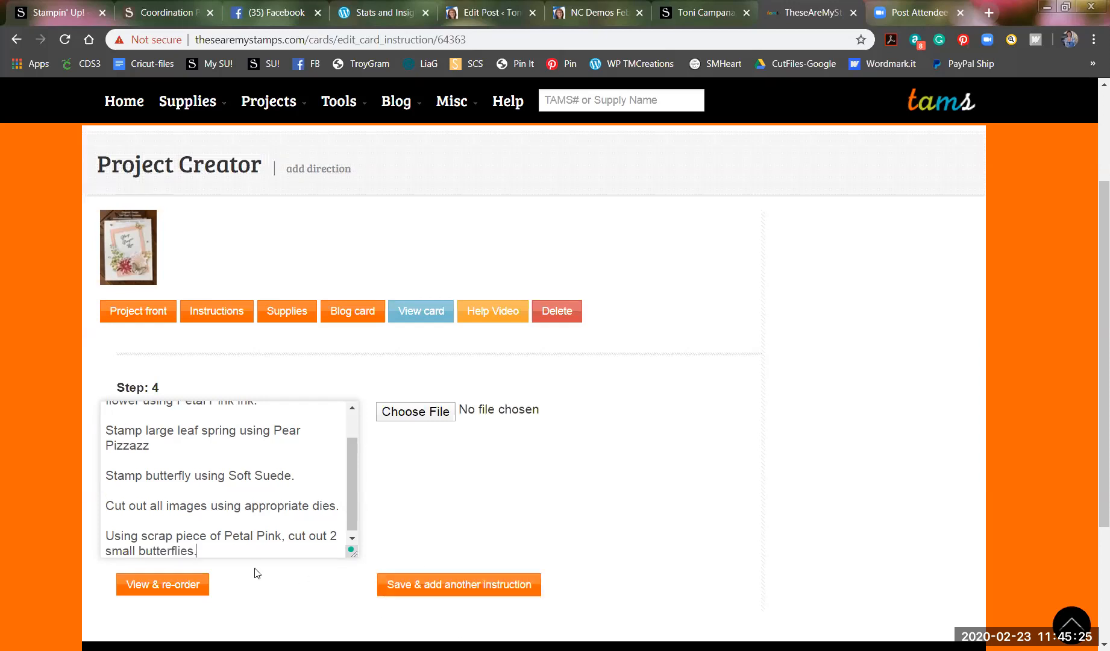
{"action": "left_click", "coordinate": [165, 584]}
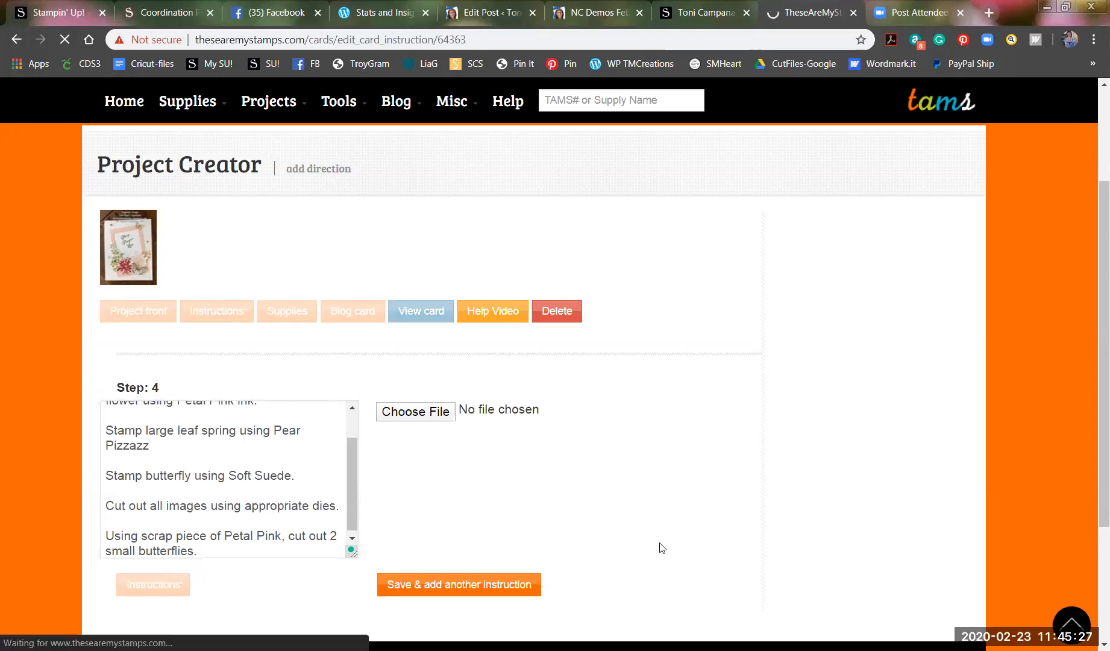
Check the updated instruction list, then return to the Project front page.
{"action": "scroll", "coordinate": [549, 491], "scroll_direction": "down", "scroll_amount": 5}
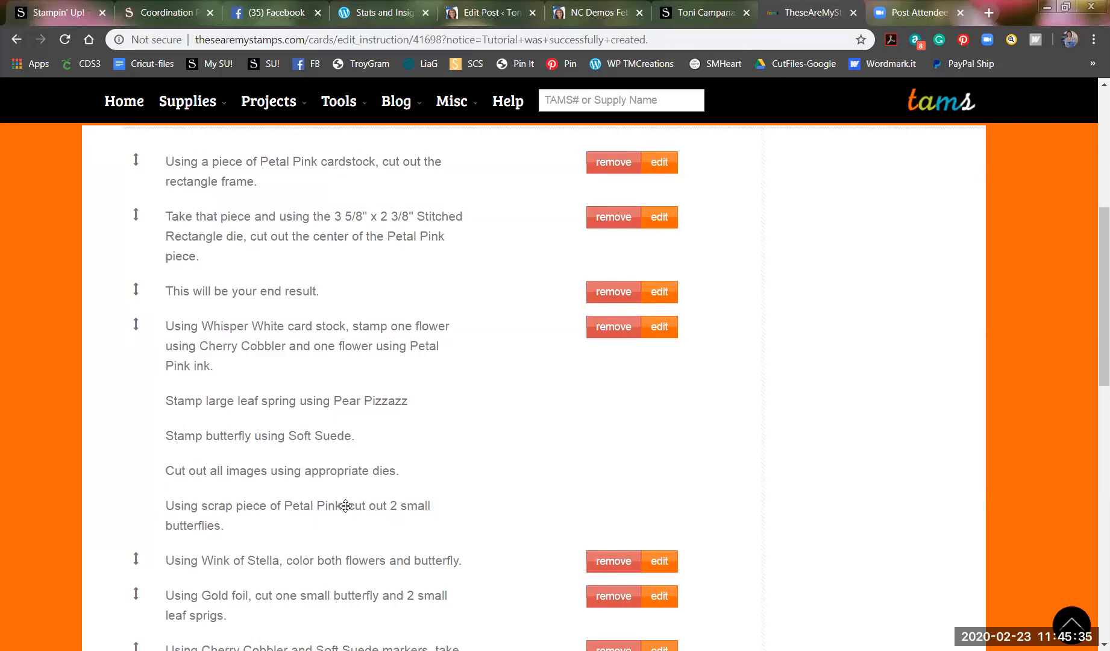
{"action": "scroll", "coordinate": [376, 546], "scroll_direction": "down", "scroll_amount": 3}
{"action": "scroll", "coordinate": [376, 544], "scroll_direction": "down", "scroll_amount": 1}
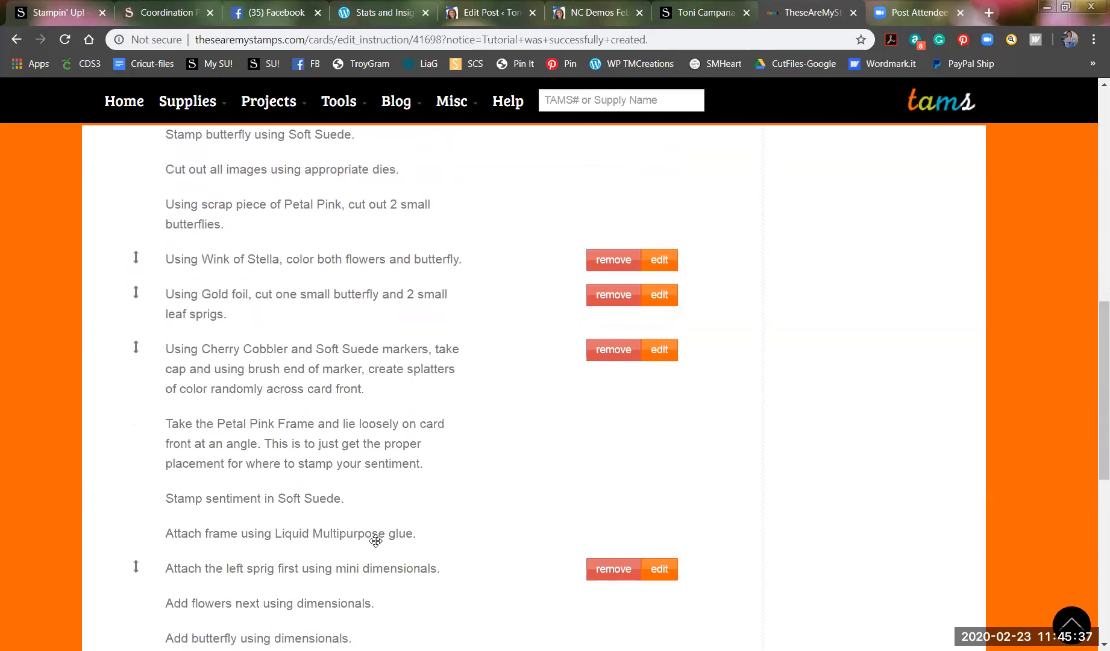
{"action": "scroll", "coordinate": [375, 540], "scroll_direction": "down", "scroll_amount": 2}
{"action": "scroll", "coordinate": [376, 540], "scroll_direction": "down", "scroll_amount": 4}
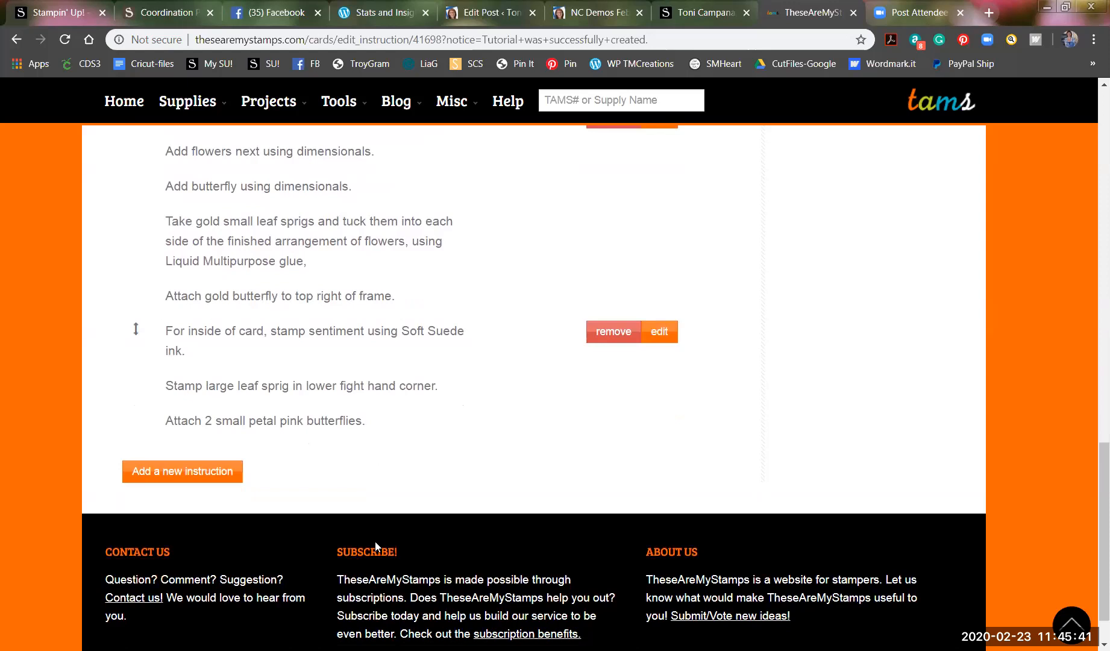
{"action": "scroll", "coordinate": [375, 541], "scroll_direction": "up", "scroll_amount": 8}
{"action": "scroll", "coordinate": [376, 546], "scroll_direction": "up", "scroll_amount": 6}
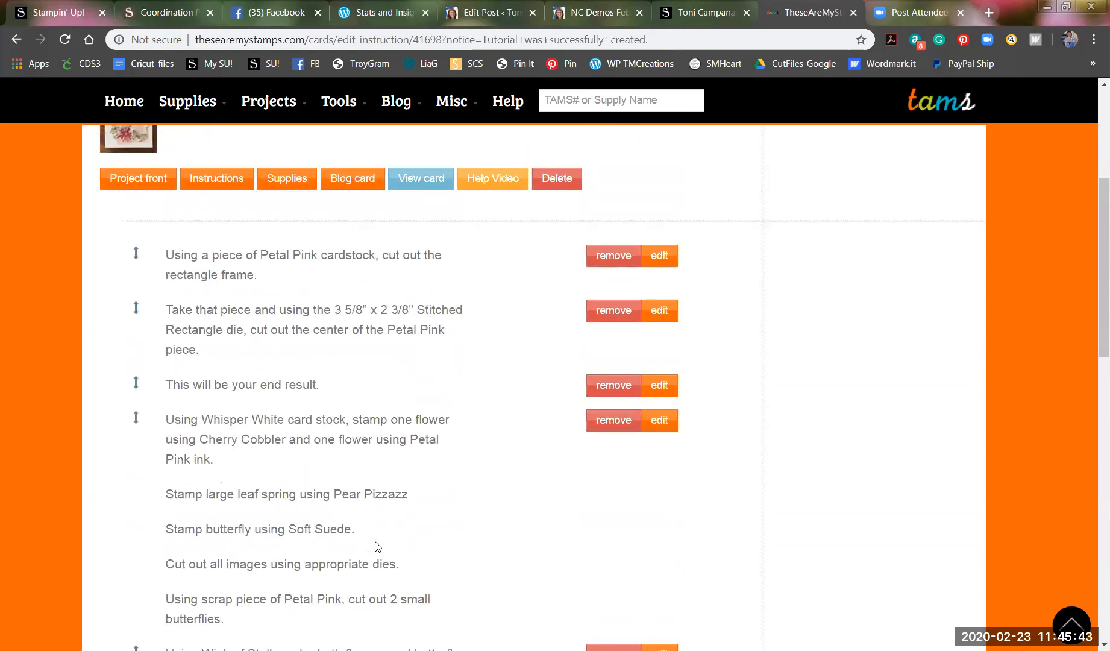
{"action": "scroll", "coordinate": [374, 540], "scroll_direction": "down", "scroll_amount": 2}
{"action": "scroll", "coordinate": [375, 541], "scroll_direction": "up", "scroll_amount": 1}
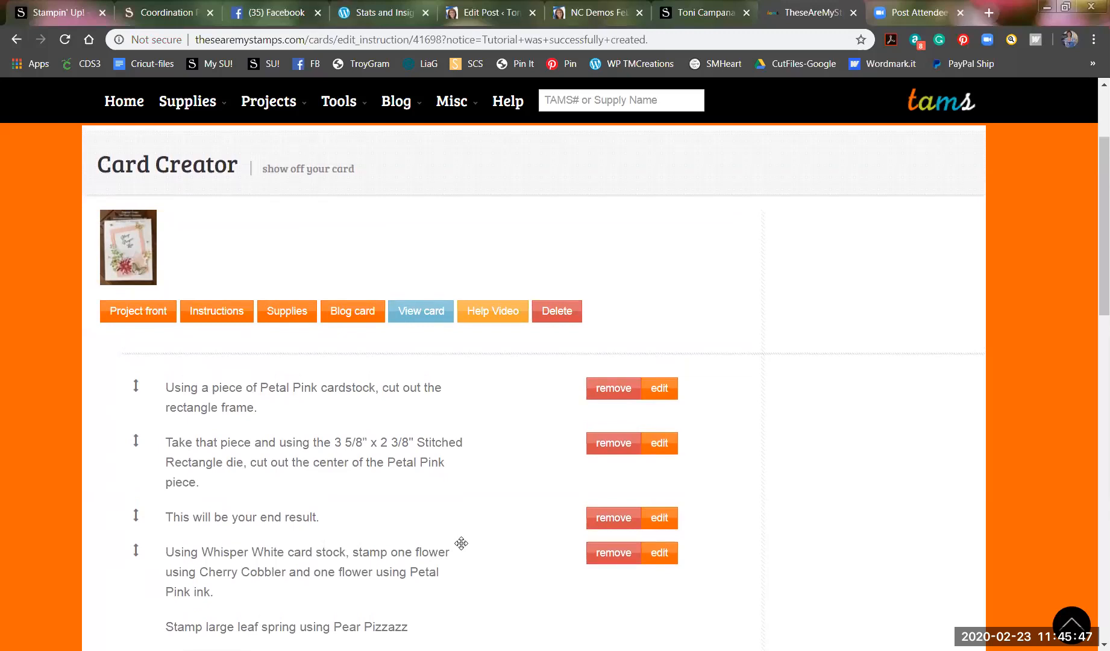
{"action": "scroll", "coordinate": [487, 535], "scroll_direction": "up", "scroll_amount": 2}
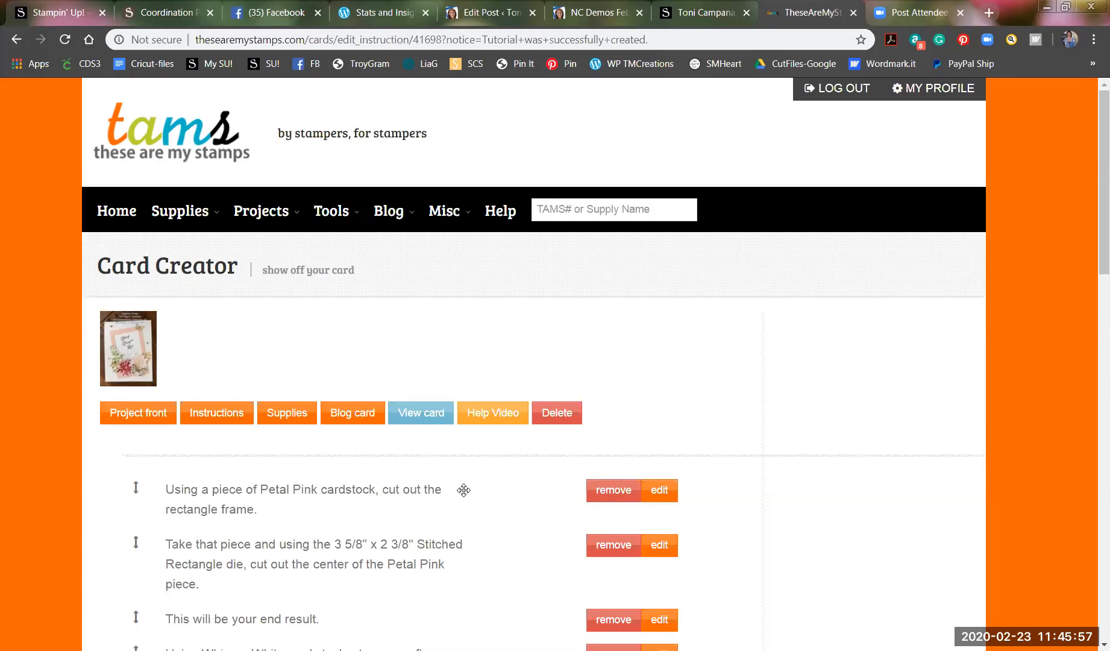
{"action": "left_click", "coordinate": [124, 417]}
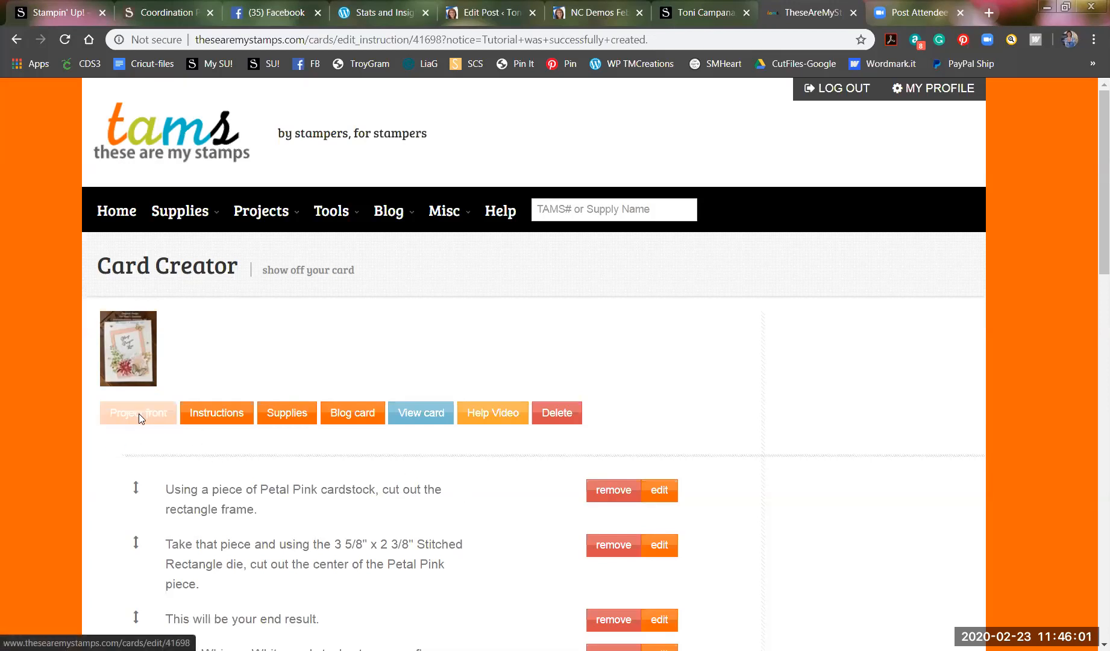
Open the published Positive Thoughts card page and browse its recipe steps down to Supplies.
{"action": "left_click", "coordinate": [421, 411]}
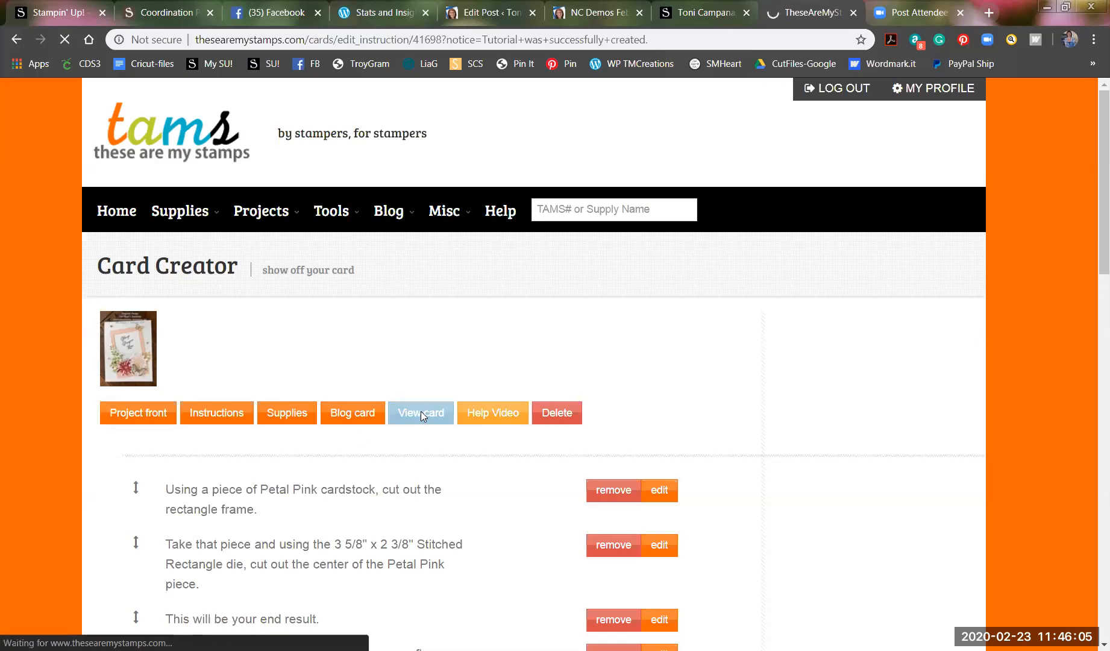
{"action": "scroll", "coordinate": [381, 449], "scroll_direction": "down", "scroll_amount": 1}
{"action": "scroll", "coordinate": [381, 449], "scroll_direction": "down", "scroll_amount": 5}
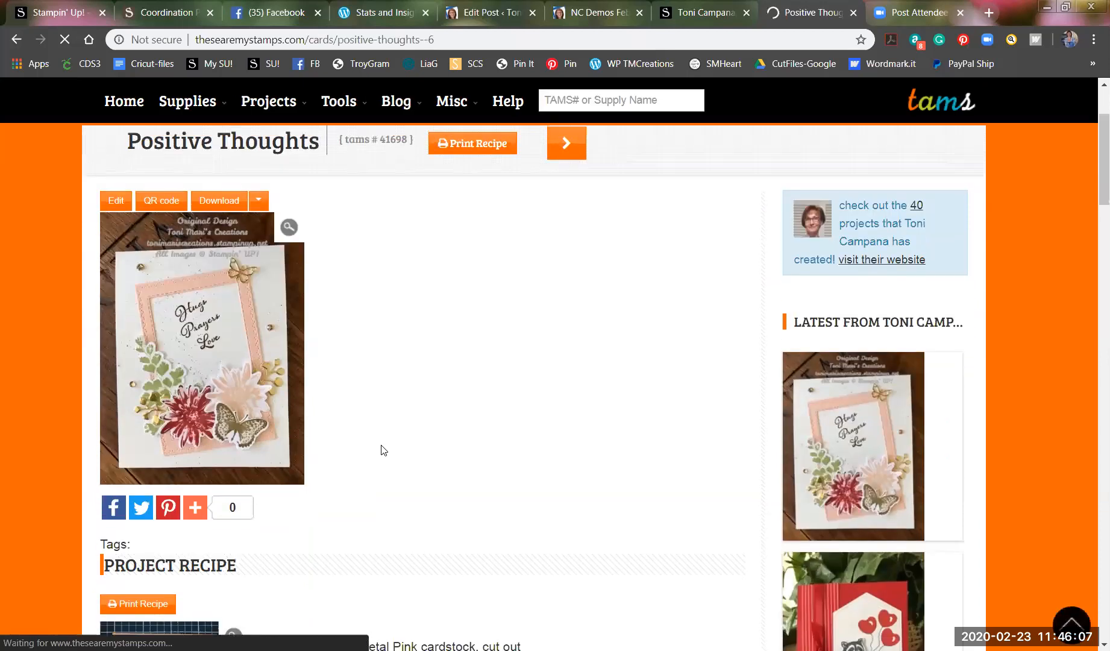
{"action": "scroll", "coordinate": [384, 446], "scroll_direction": "up", "scroll_amount": 3}
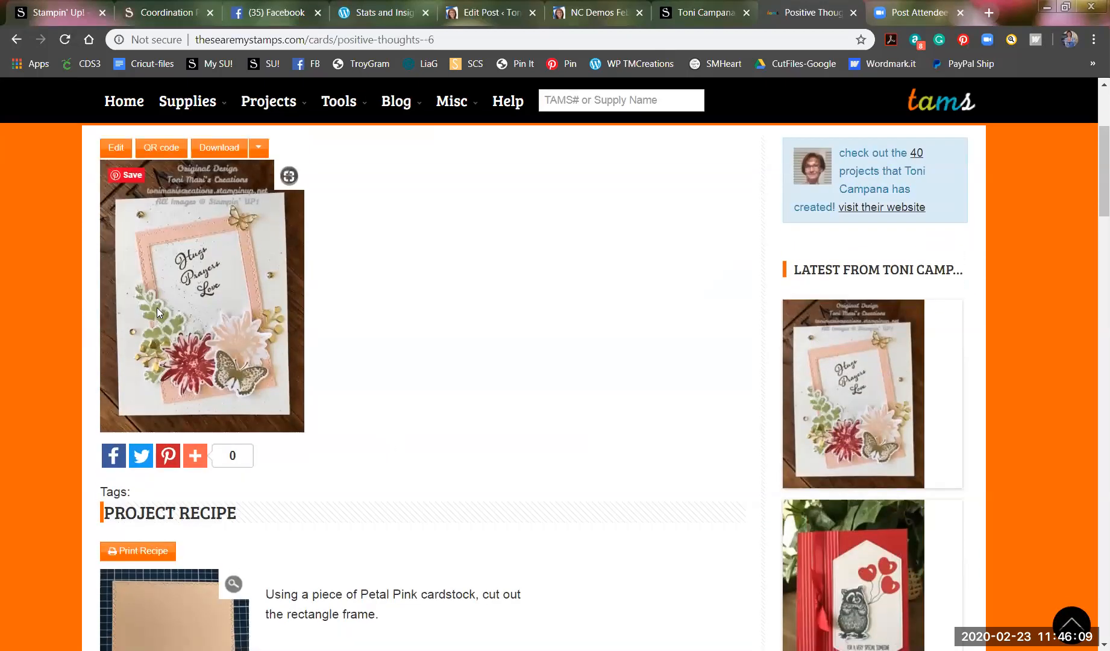
{"action": "scroll", "coordinate": [241, 392], "scroll_direction": "down", "scroll_amount": 2}
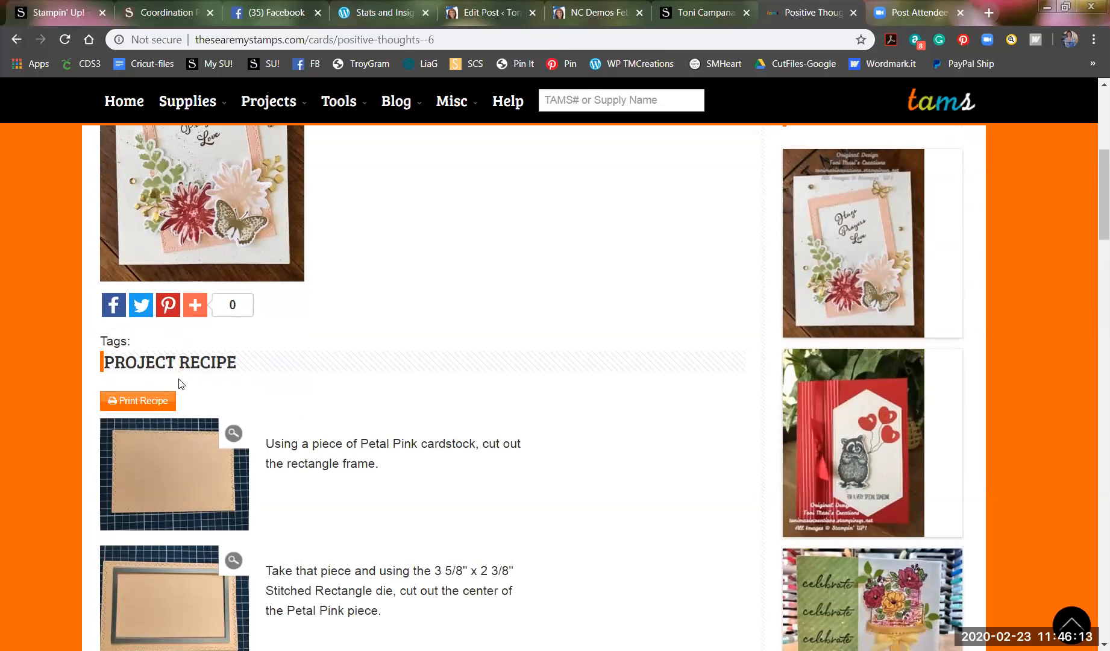
{"action": "scroll", "coordinate": [179, 383], "scroll_direction": "down", "scroll_amount": 3}
{"action": "scroll", "coordinate": [151, 433], "scroll_direction": "down", "scroll_amount": 2}
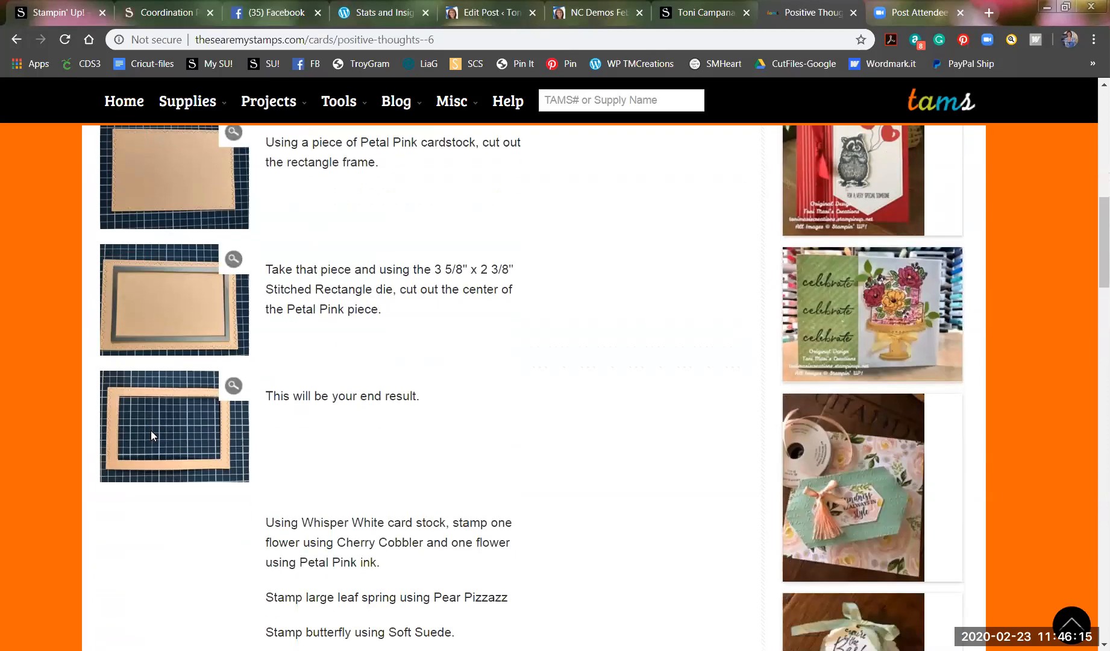
{"action": "scroll", "coordinate": [150, 421], "scroll_direction": "down", "scroll_amount": 2}
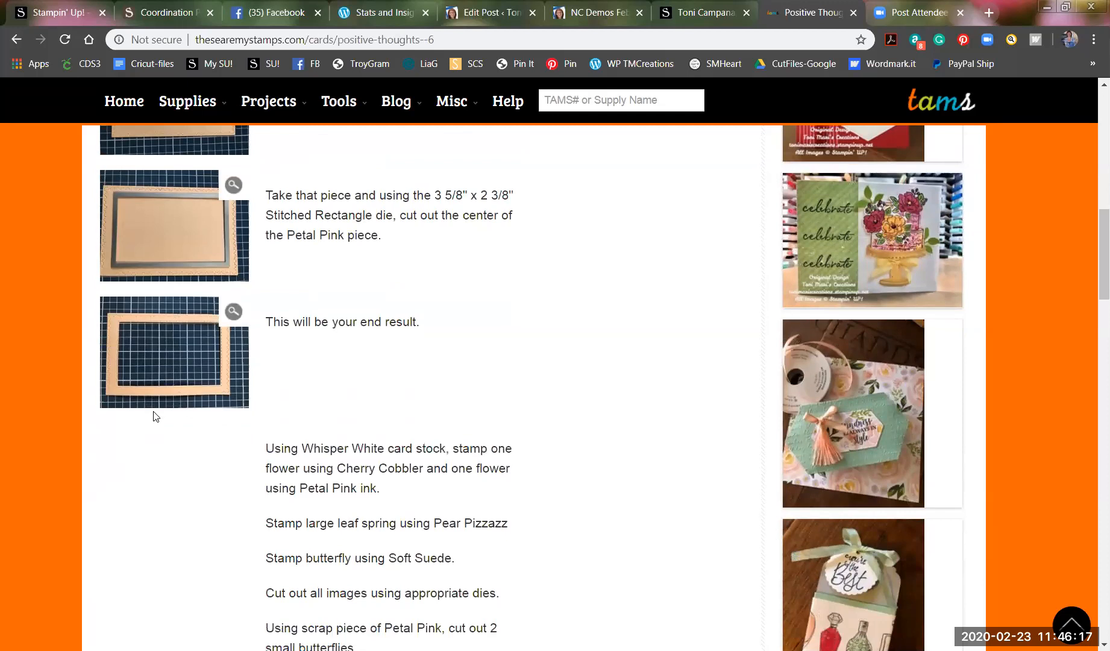
{"action": "scroll", "coordinate": [154, 411], "scroll_direction": "up", "scroll_amount": 5}
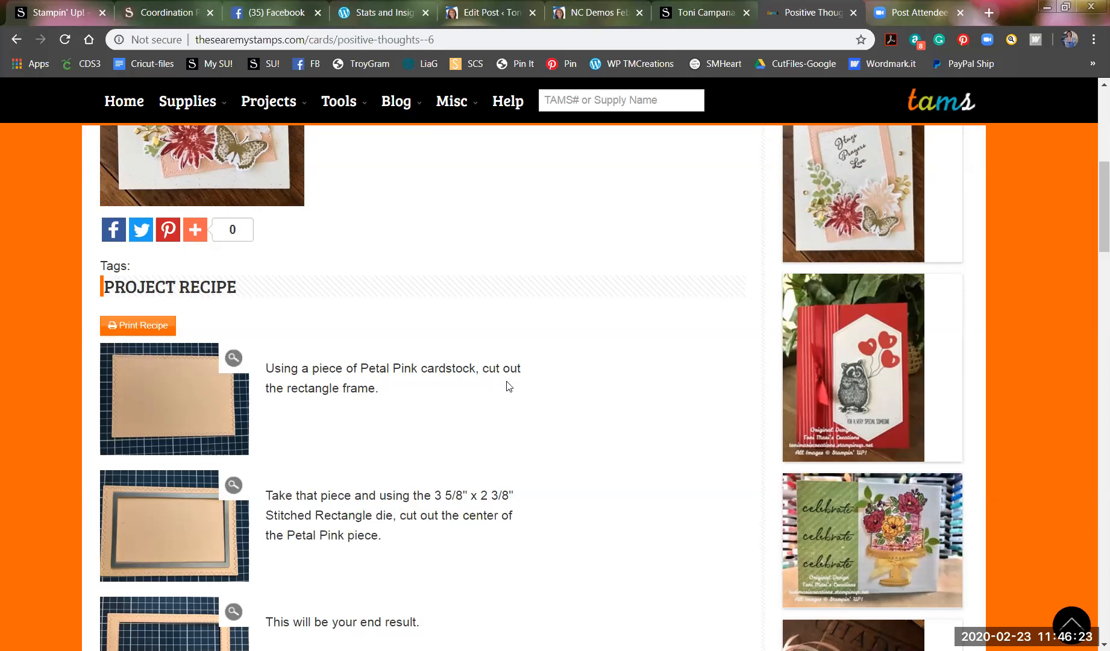
{"action": "mouse_move", "coordinate": [169, 387]}
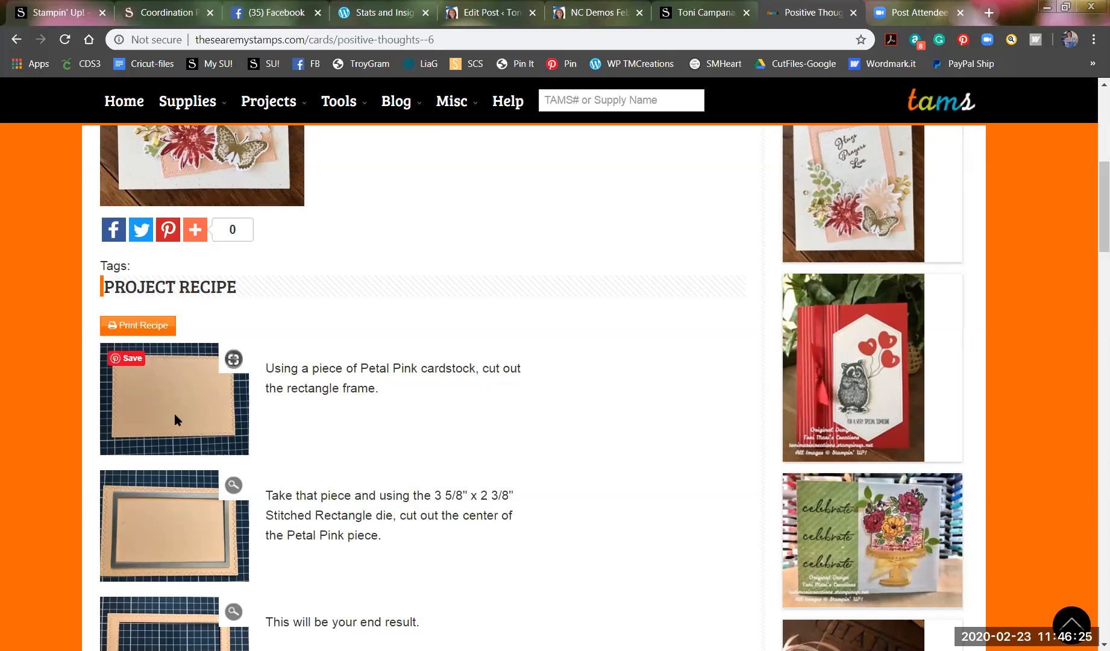
{"action": "scroll", "coordinate": [175, 416], "scroll_direction": "down", "scroll_amount": 3}
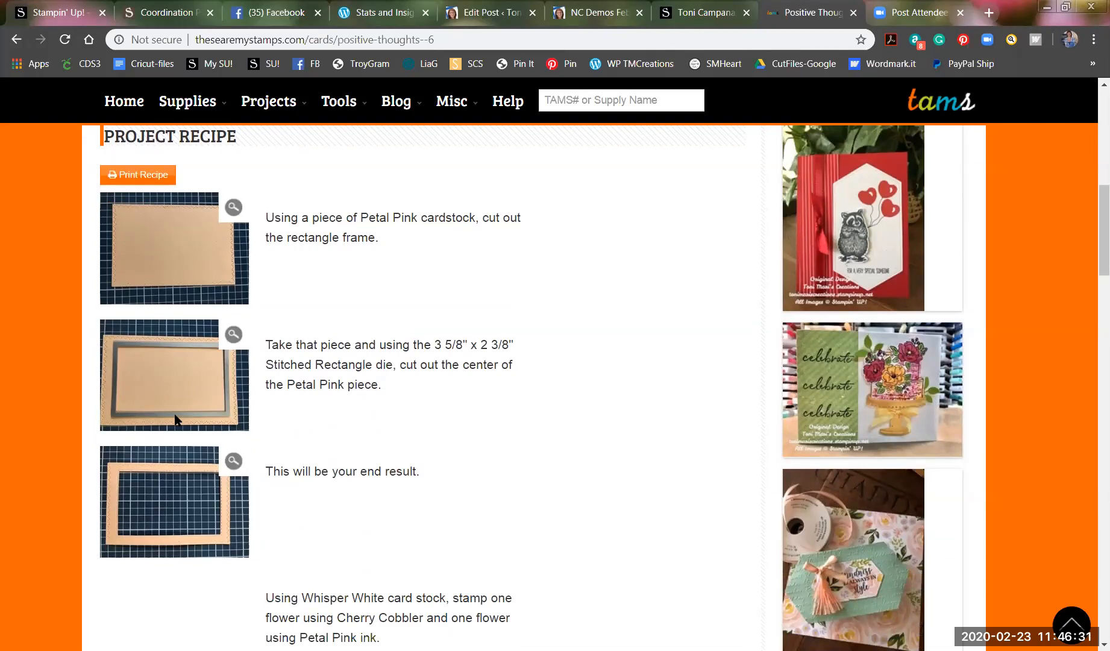
{"action": "scroll", "coordinate": [223, 417], "scroll_direction": "down", "scroll_amount": 5}
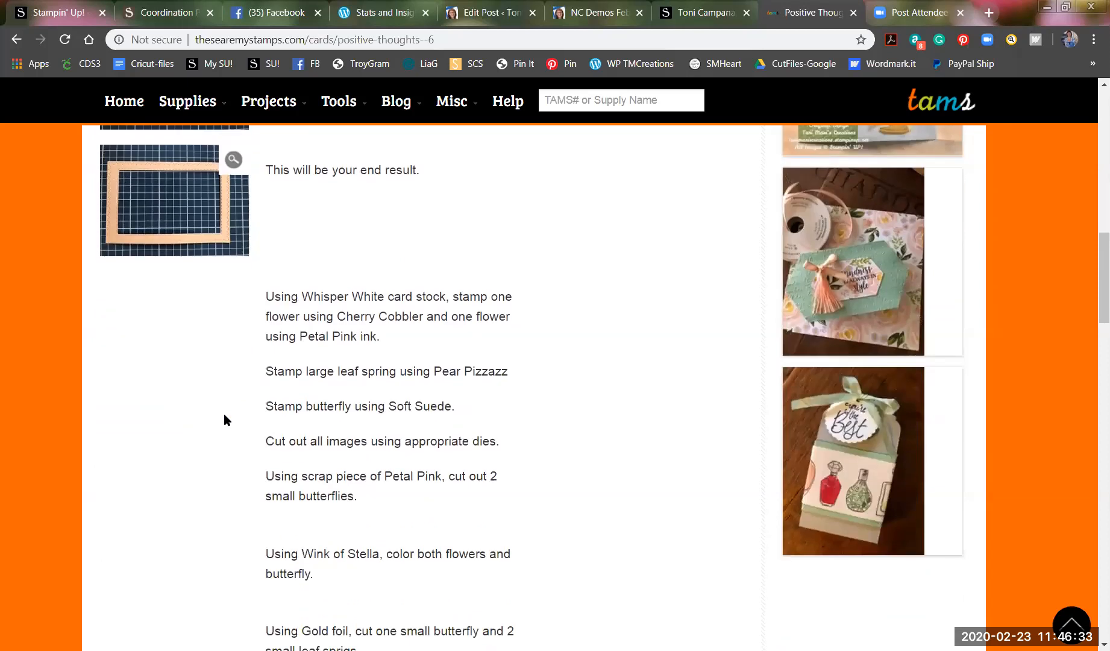
{"action": "scroll", "coordinate": [224, 416], "scroll_direction": "down", "scroll_amount": 7}
{"action": "scroll", "coordinate": [224, 415], "scroll_direction": "down", "scroll_amount": 4}
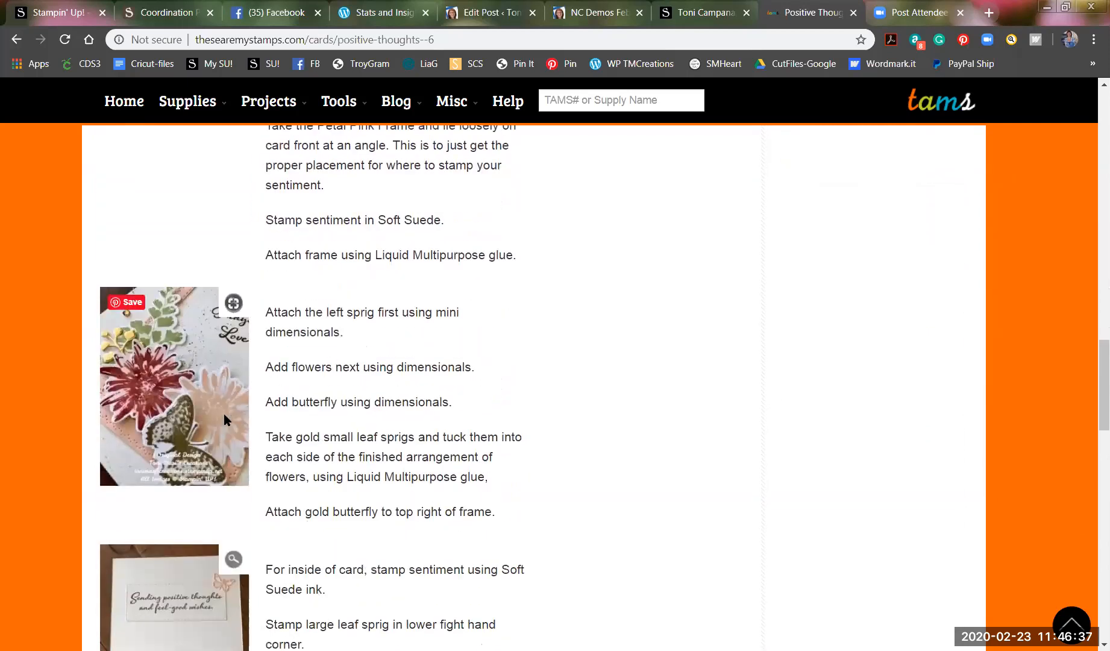
{"action": "scroll", "coordinate": [223, 417], "scroll_direction": "down", "scroll_amount": 3}
{"action": "scroll", "coordinate": [211, 340], "scroll_direction": "up", "scroll_amount": 1}
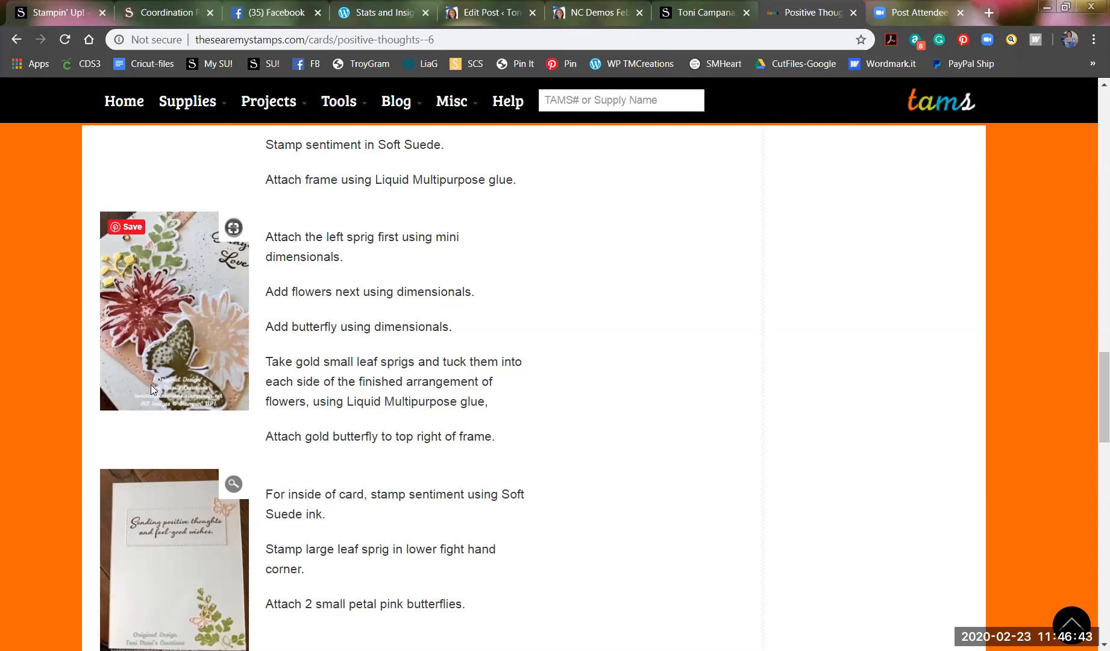
{"action": "scroll", "coordinate": [181, 410], "scroll_direction": "down", "scroll_amount": 2}
{"action": "scroll", "coordinate": [188, 402], "scroll_direction": "down", "scroll_amount": 4}
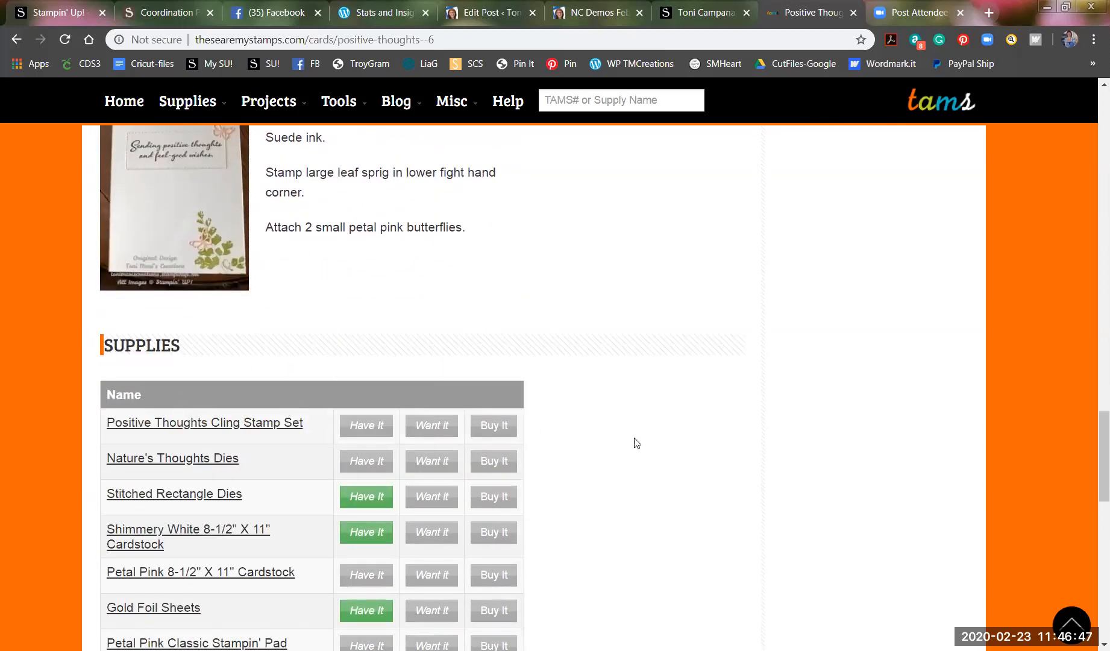
Mark the stamp set, Nature's Thoughts Dies, Petal Pink cardstock and rhinestone jewels as Have It.
{"action": "scroll", "coordinate": [634, 441], "scroll_direction": "down", "scroll_amount": 2}
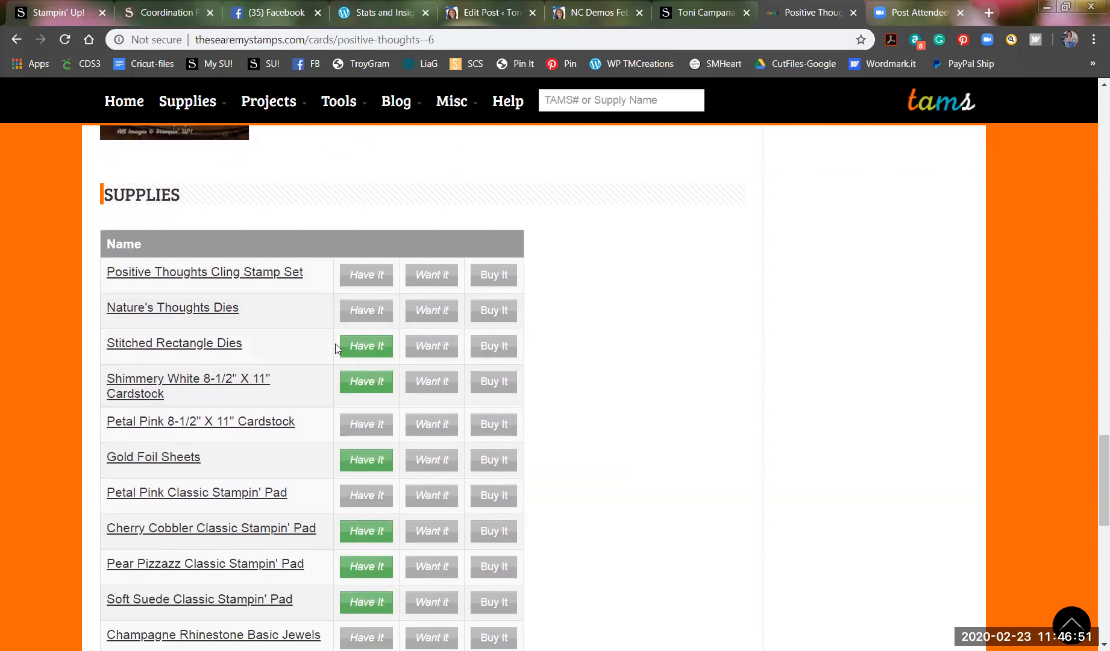
{"action": "left_click", "coordinate": [371, 270]}
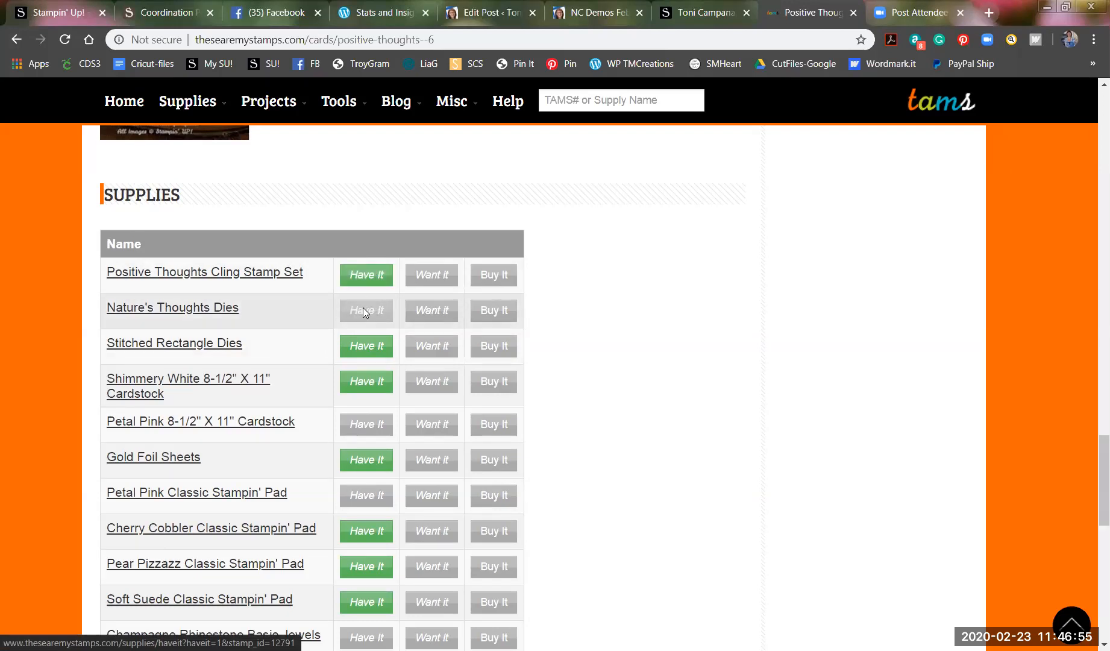
{"action": "left_click", "coordinate": [359, 313]}
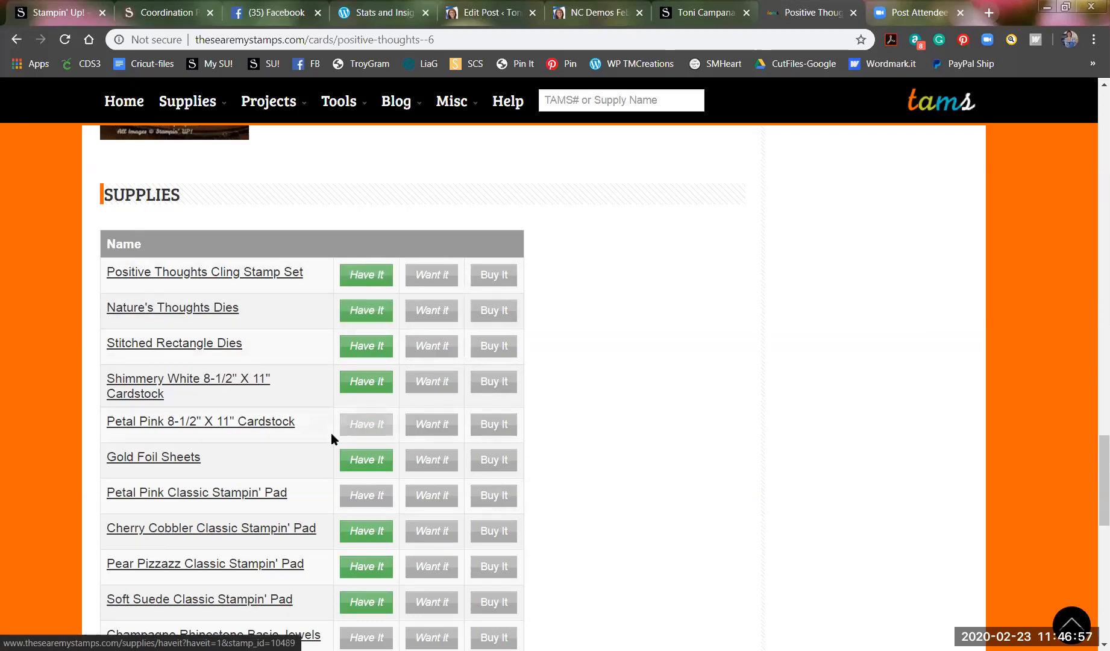
{"action": "left_click", "coordinate": [353, 420]}
{"action": "scroll", "coordinate": [334, 423], "scroll_direction": "down", "scroll_amount": 3}
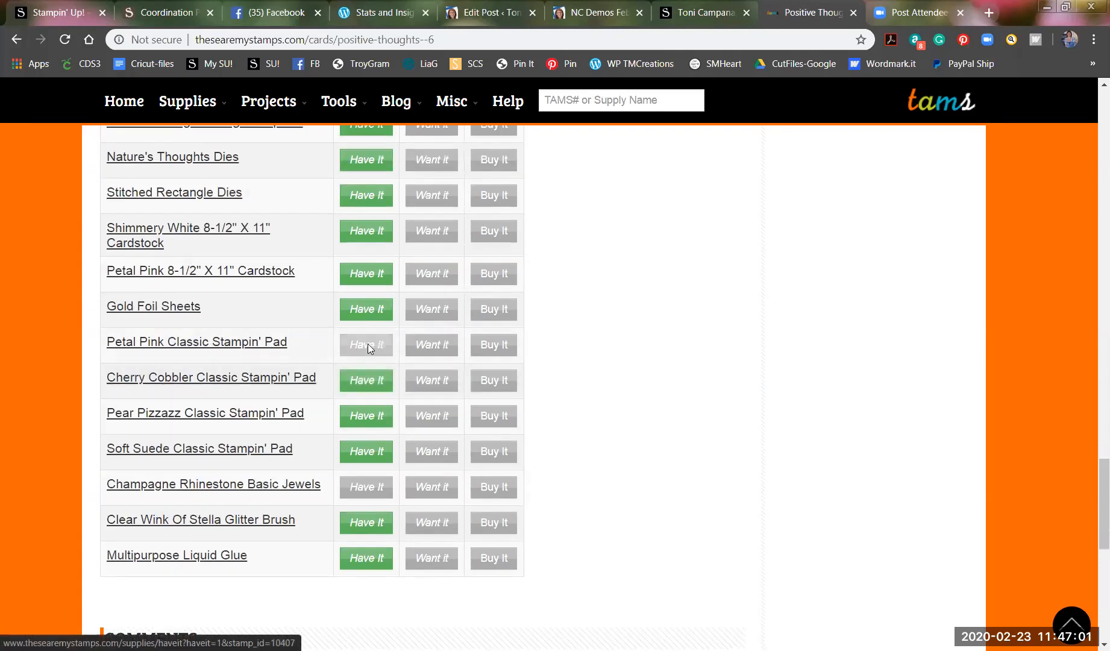
{"action": "left_click", "coordinate": [361, 486]}
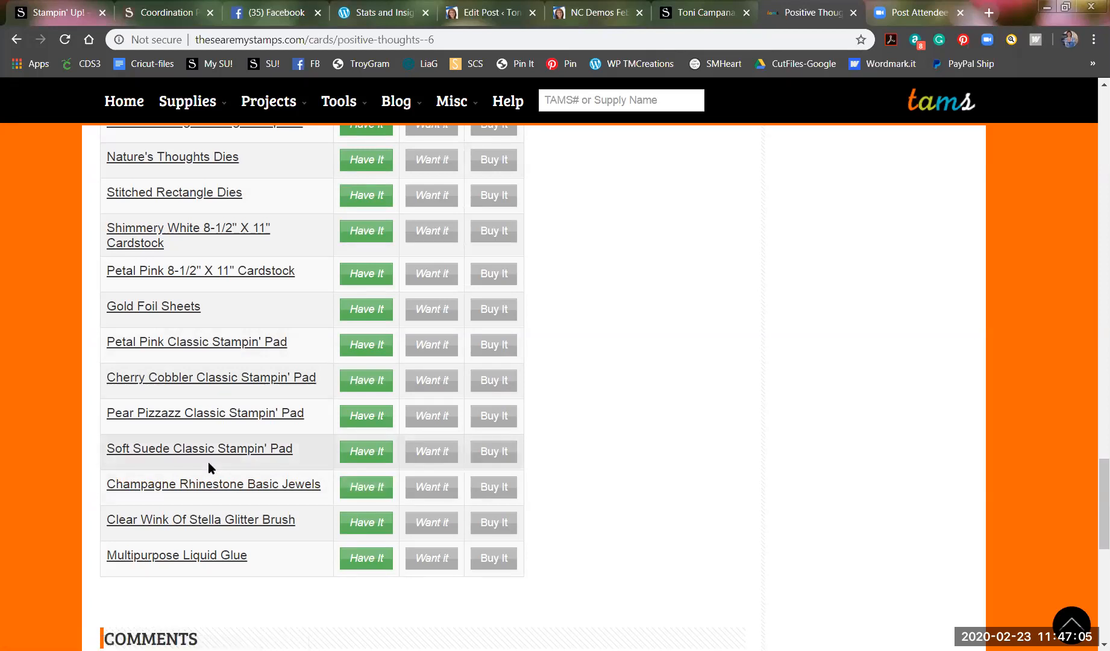
{"action": "scroll", "coordinate": [617, 500], "scroll_direction": "up", "scroll_amount": 4}
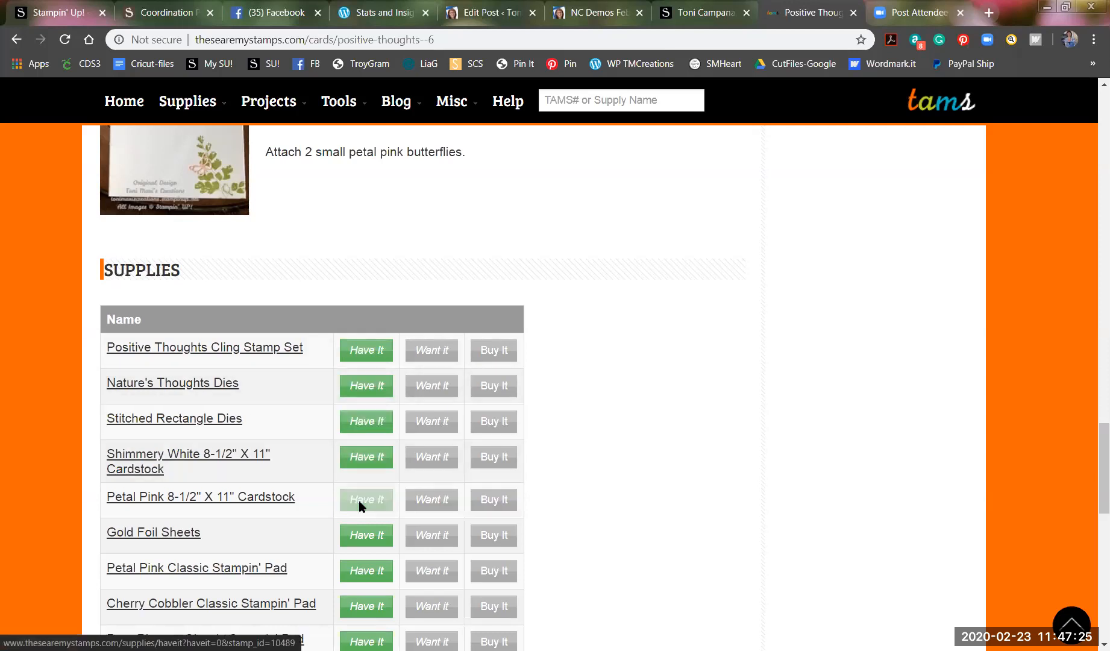
{"action": "scroll", "coordinate": [630, 500], "scroll_direction": "down", "scroll_amount": 1}
{"action": "scroll", "coordinate": [630, 500], "scroll_direction": "down", "scroll_amount": 2}
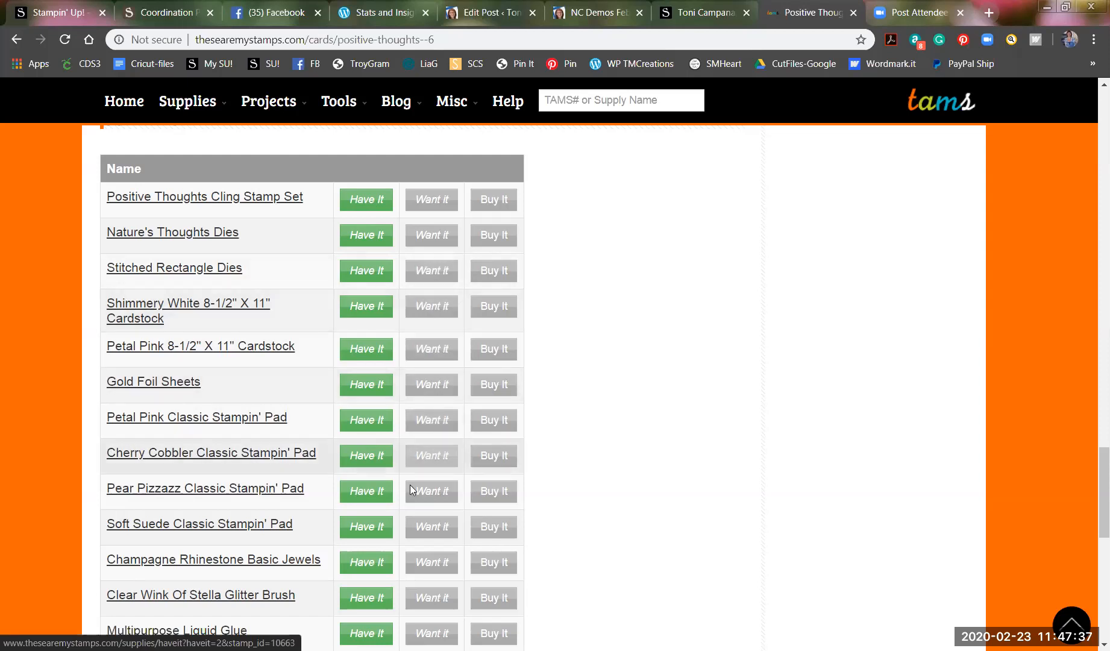
{"action": "scroll", "coordinate": [429, 512], "scroll_direction": "down", "scroll_amount": 3}
{"action": "scroll", "coordinate": [426, 503], "scroll_direction": "down", "scroll_amount": 1}
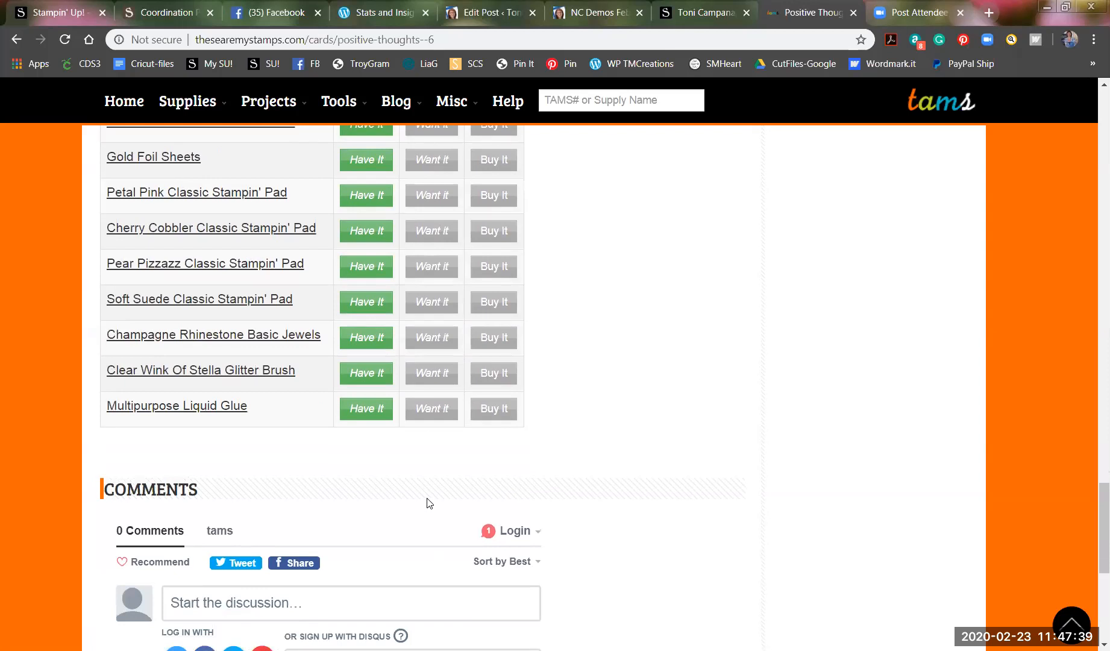
{"action": "scroll", "coordinate": [416, 497], "scroll_direction": "up", "scroll_amount": 4}
{"action": "scroll", "coordinate": [411, 491], "scroll_direction": "up", "scroll_amount": 5}
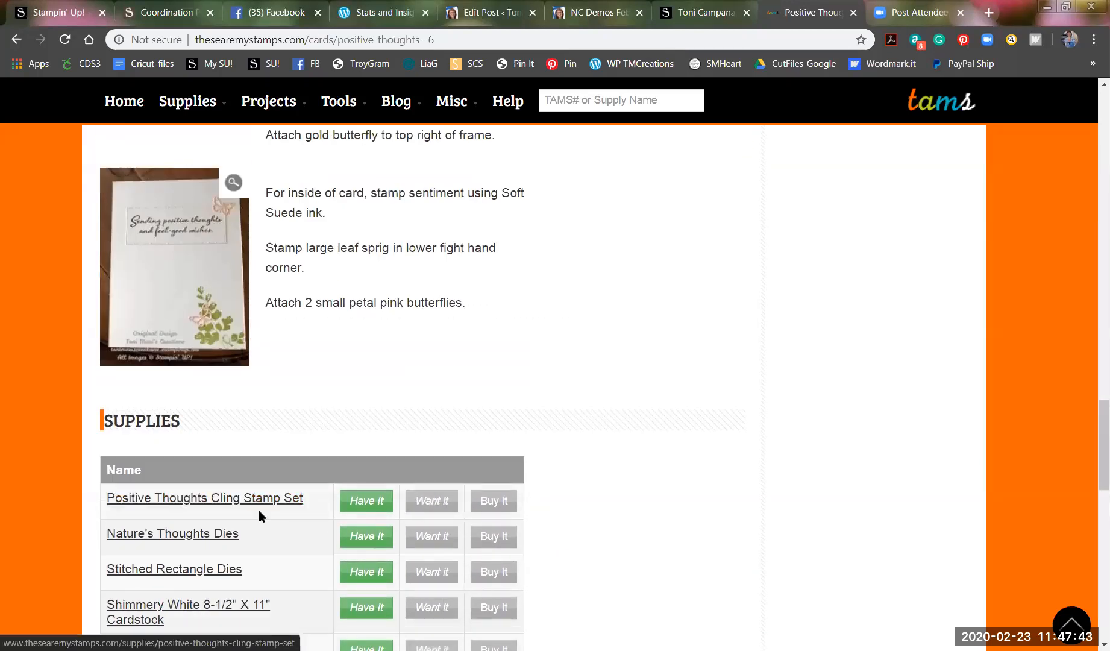
{"action": "scroll", "coordinate": [256, 516], "scroll_direction": "down", "scroll_amount": 4}
{"action": "scroll", "coordinate": [254, 518], "scroll_direction": "down", "scroll_amount": 4}
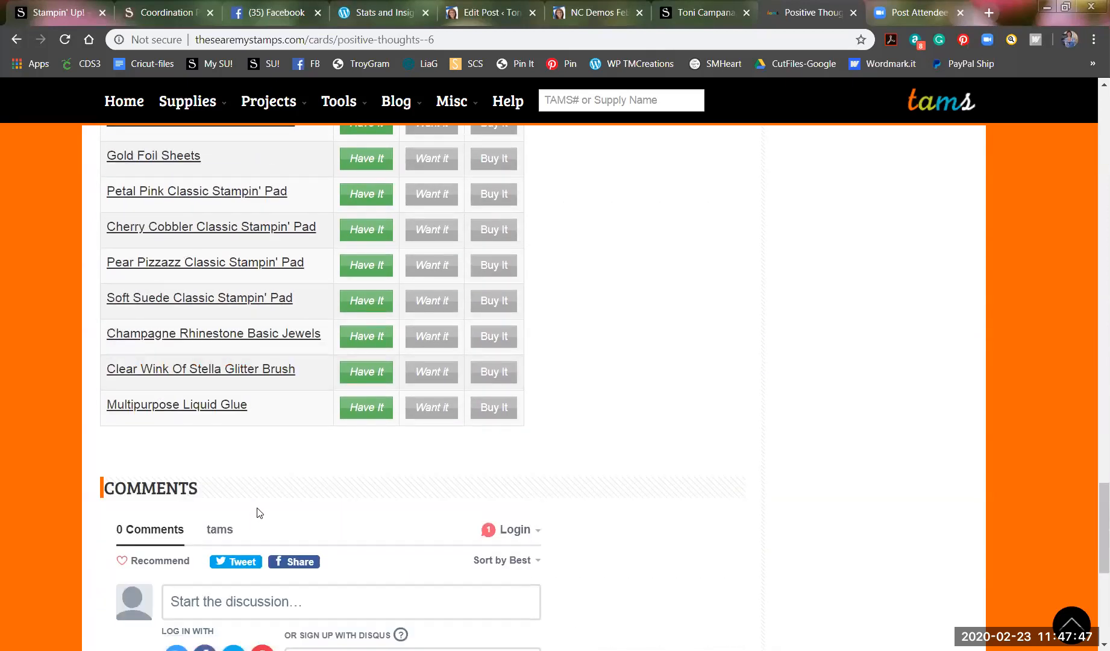
{"action": "scroll", "coordinate": [257, 512], "scroll_direction": "up", "scroll_amount": 12}
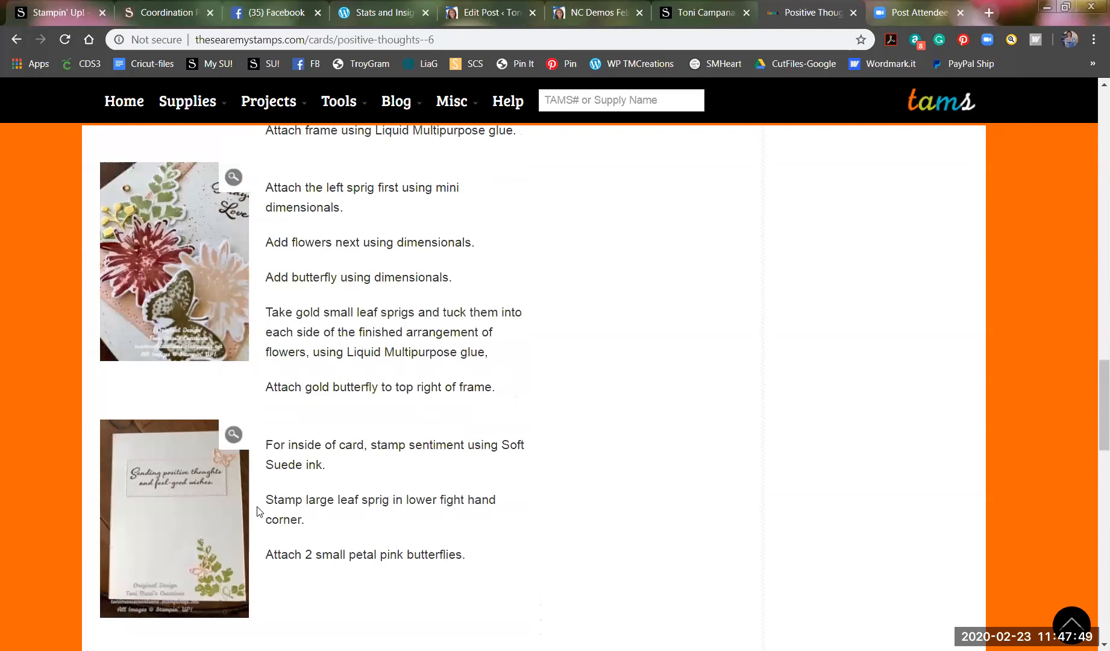
{"action": "scroll", "coordinate": [257, 513], "scroll_direction": "up", "scroll_amount": 16}
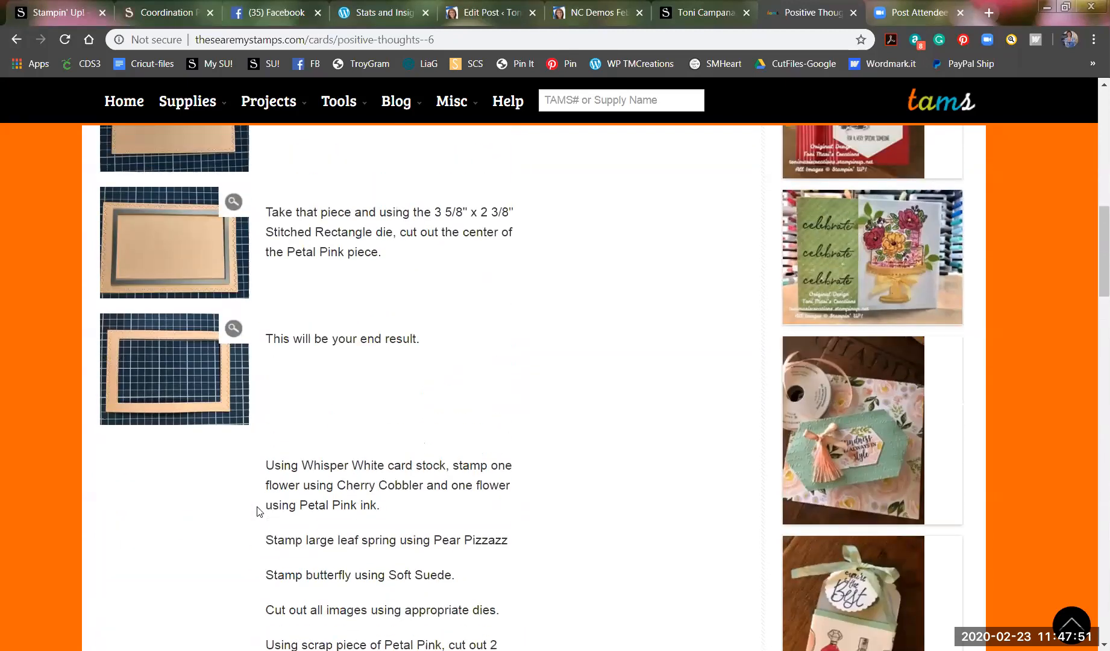
{"action": "scroll", "coordinate": [257, 511], "scroll_direction": "up", "scroll_amount": 6}
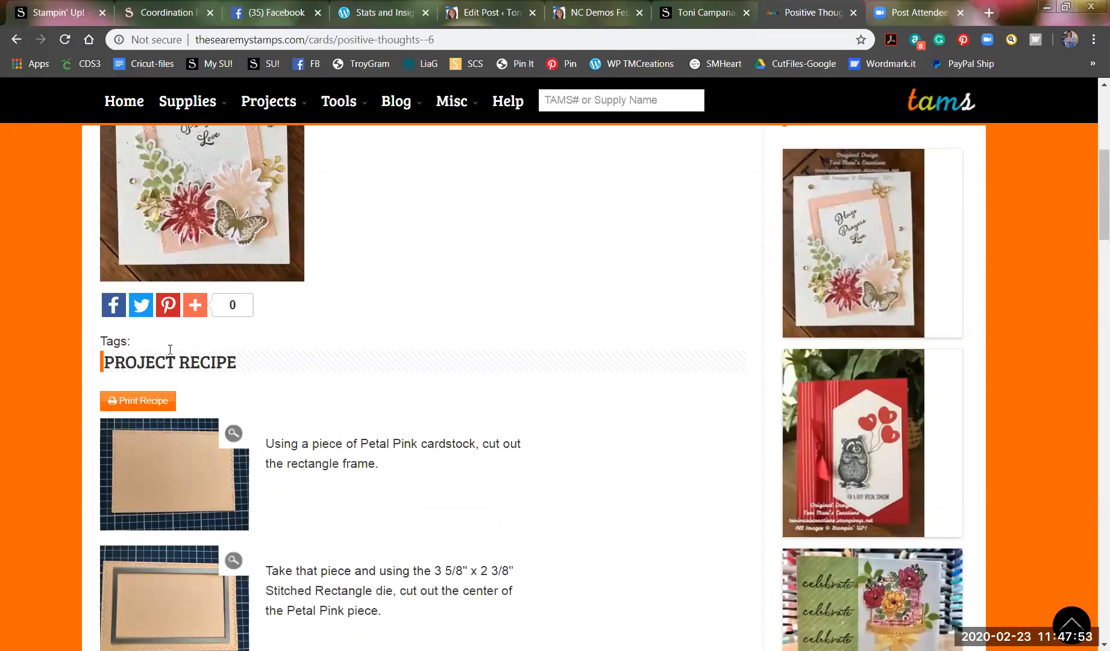
Open the Print Recipe page and look over its supplies and numbered recipe steps.
{"action": "left_click", "coordinate": [140, 401]}
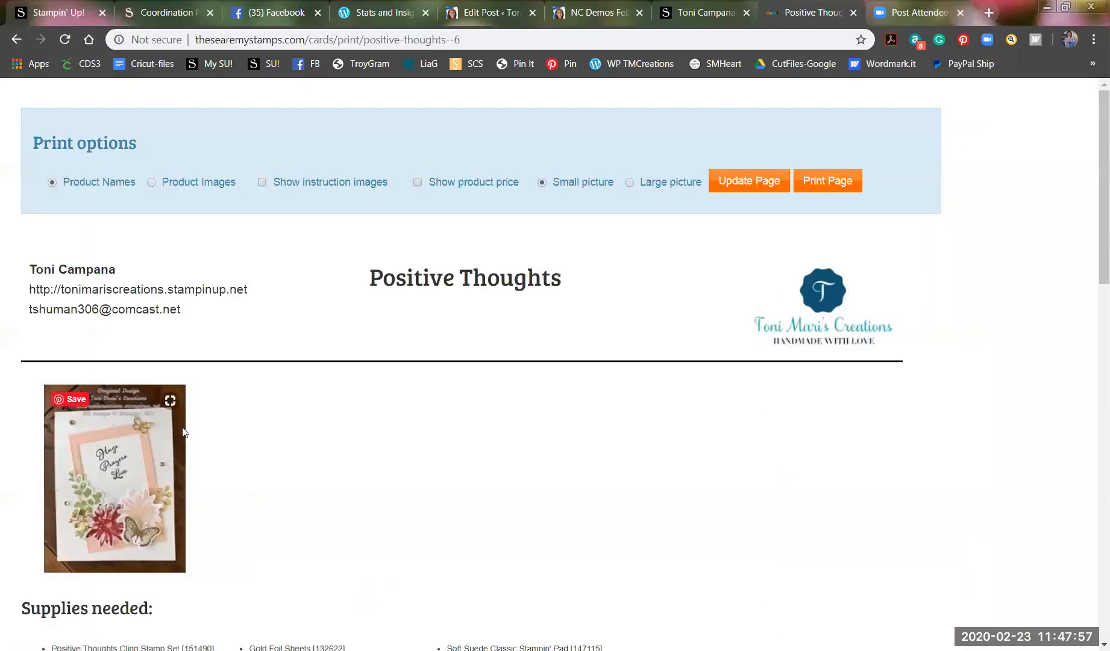
{"action": "scroll", "coordinate": [700, 457], "scroll_direction": "down", "scroll_amount": 2}
{"action": "scroll", "coordinate": [700, 458], "scroll_direction": "down", "scroll_amount": 4}
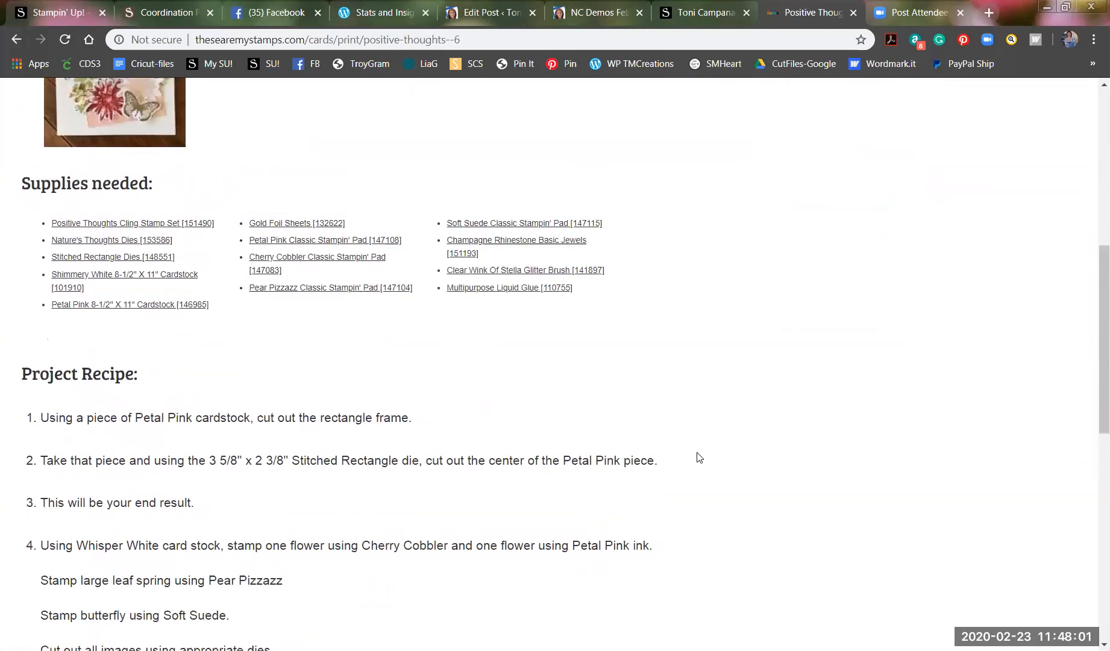
{"action": "scroll", "coordinate": [698, 457], "scroll_direction": "up", "scroll_amount": 6}
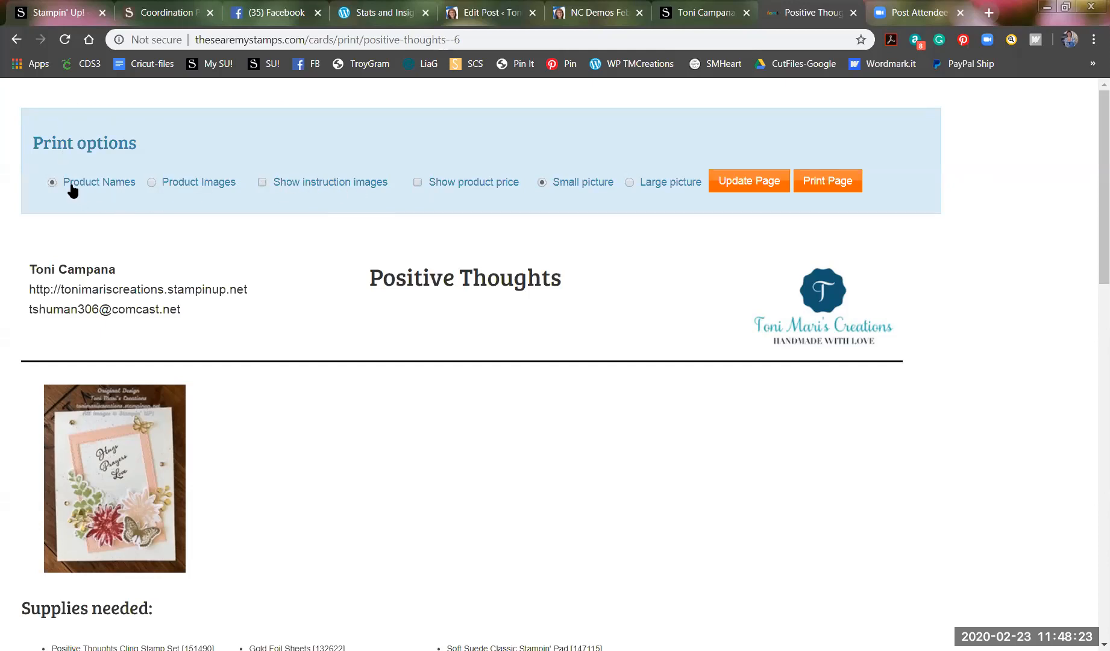
{"action": "scroll", "coordinate": [123, 188], "scroll_direction": "down", "scroll_amount": 5}
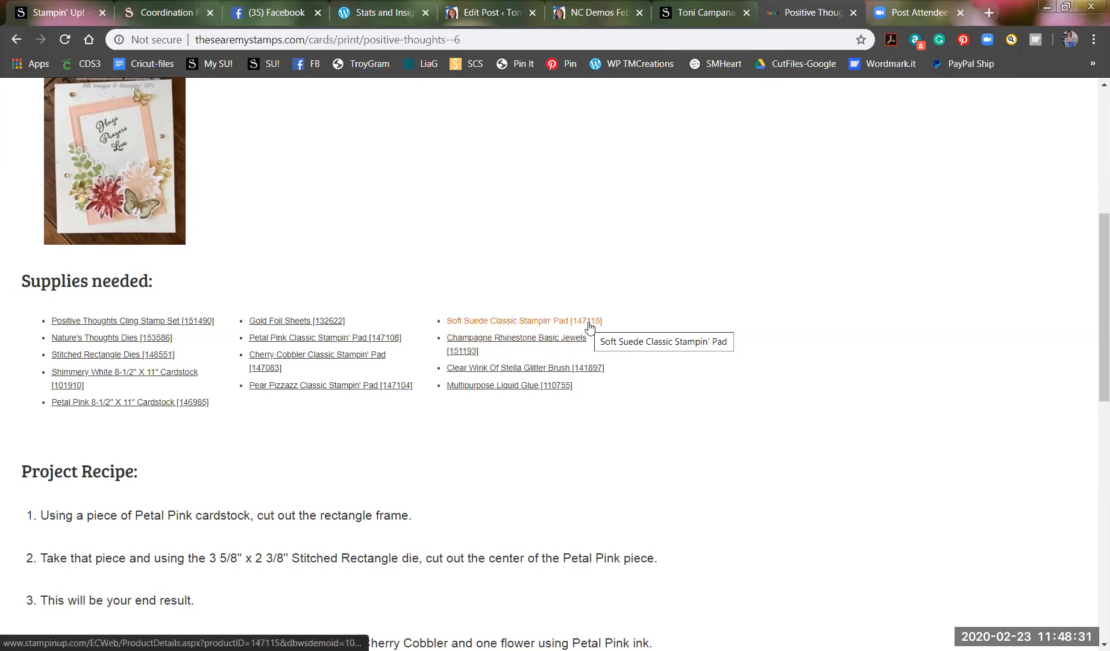
{"action": "scroll", "coordinate": [484, 402], "scroll_direction": "up", "scroll_amount": 3}
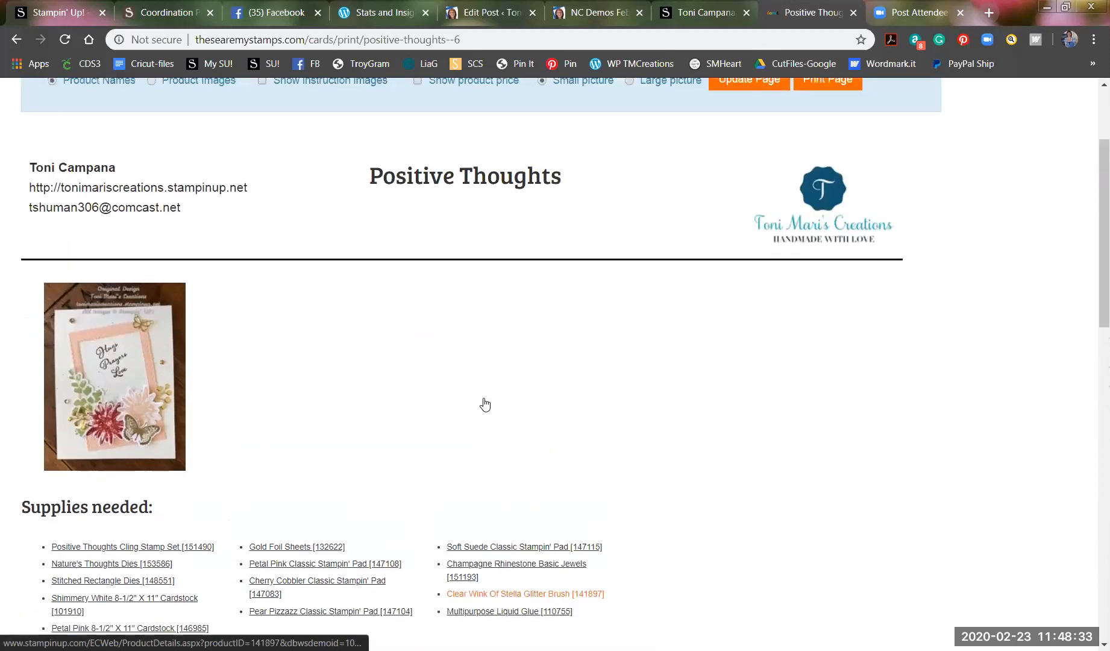
{"action": "scroll", "coordinate": [422, 424], "scroll_direction": "down", "scroll_amount": 3}
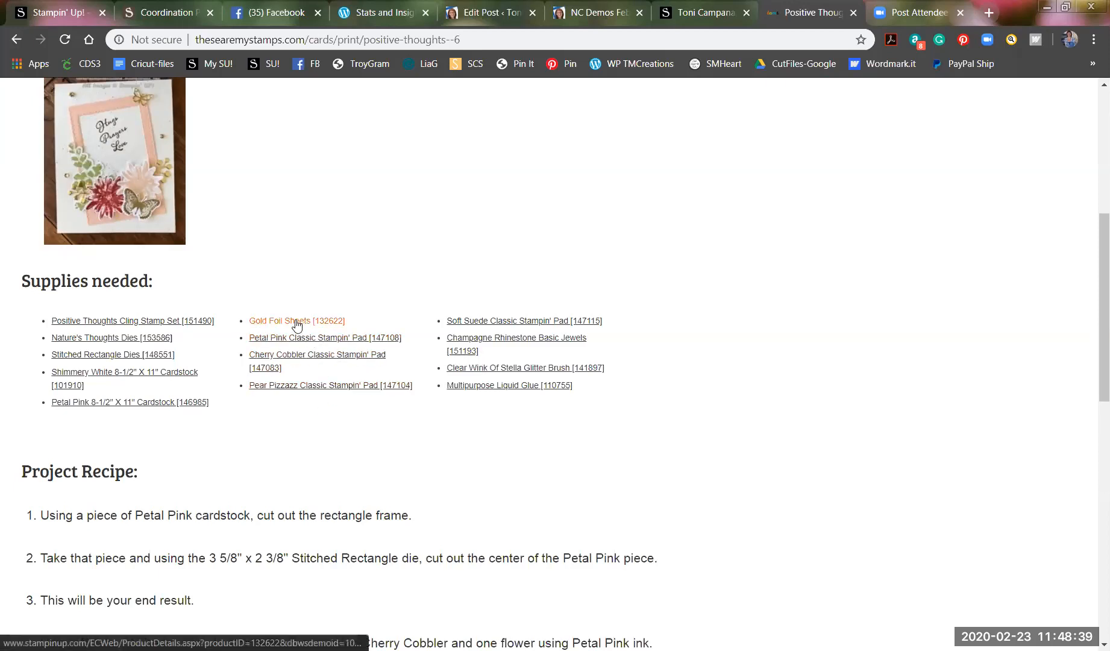
Open the Soft Suede Classic Stampin' Pad product page (item 147115, $7.50) in the Stampin' Up! store.
{"action": "left_click", "coordinate": [491, 325]}
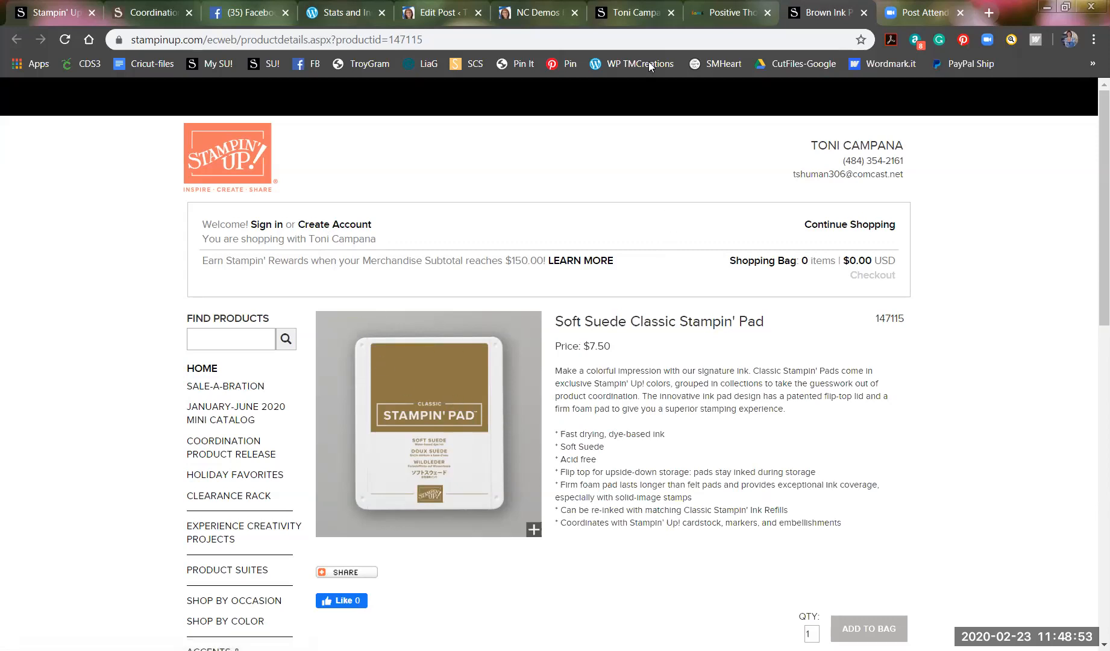
On the Positive Thoughts printable page, choose Product Images and turn on Show instruction images.
{"action": "left_click", "coordinate": [733, 15]}
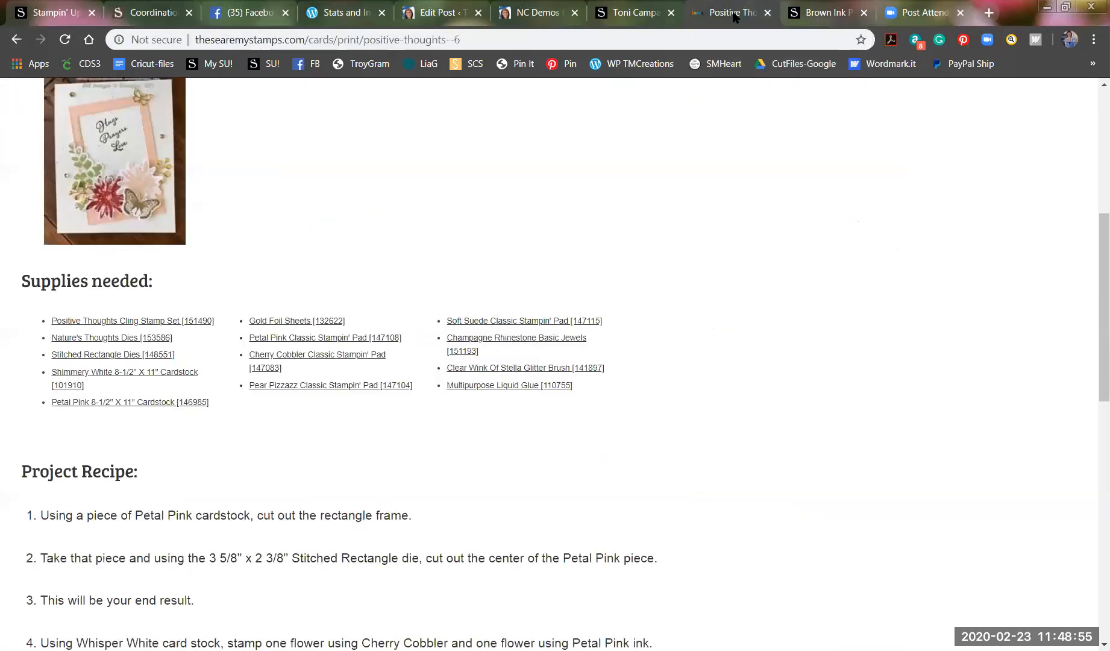
{"action": "scroll", "coordinate": [413, 271], "scroll_direction": "down", "scroll_amount": 3}
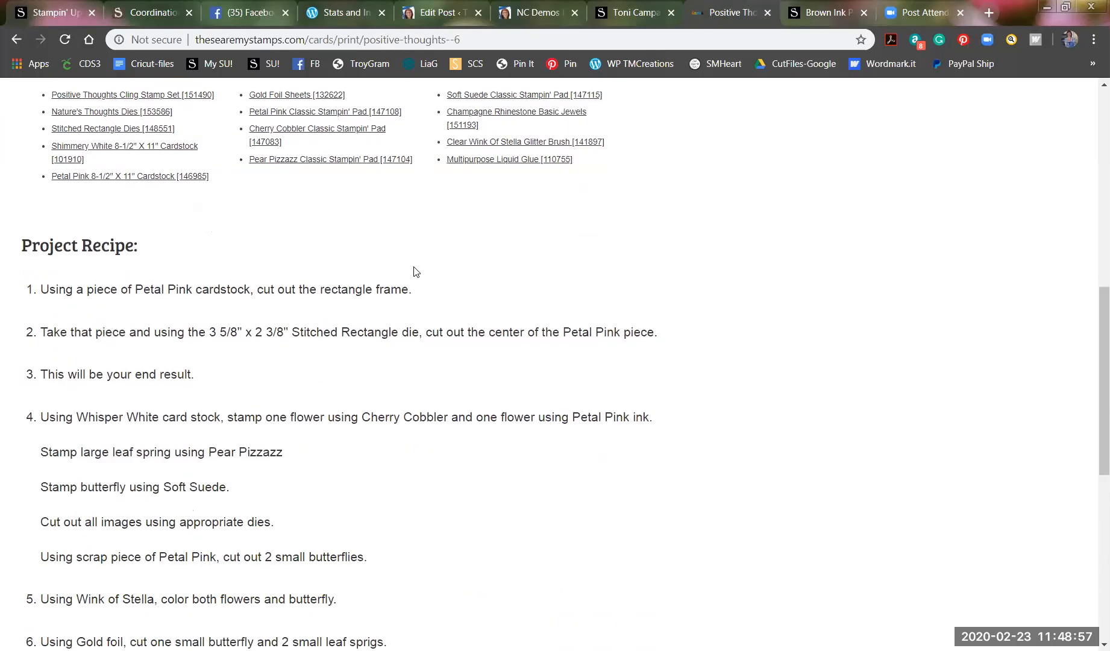
{"action": "scroll", "coordinate": [413, 271], "scroll_direction": "down", "scroll_amount": 8}
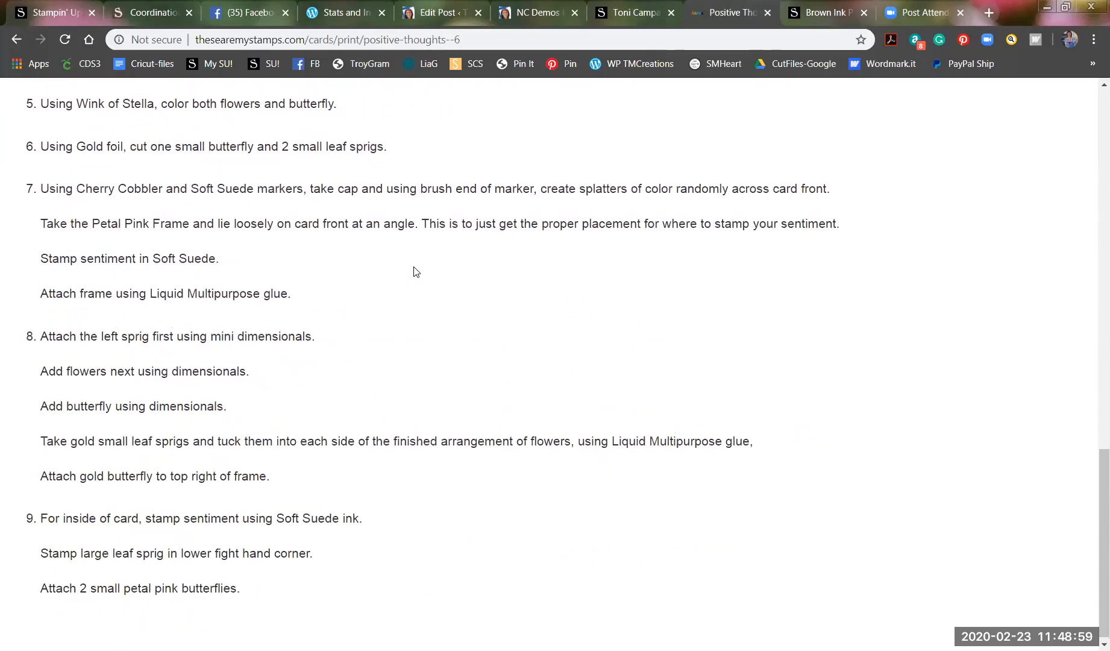
{"action": "scroll", "coordinate": [413, 271], "scroll_direction": "up", "scroll_amount": 12}
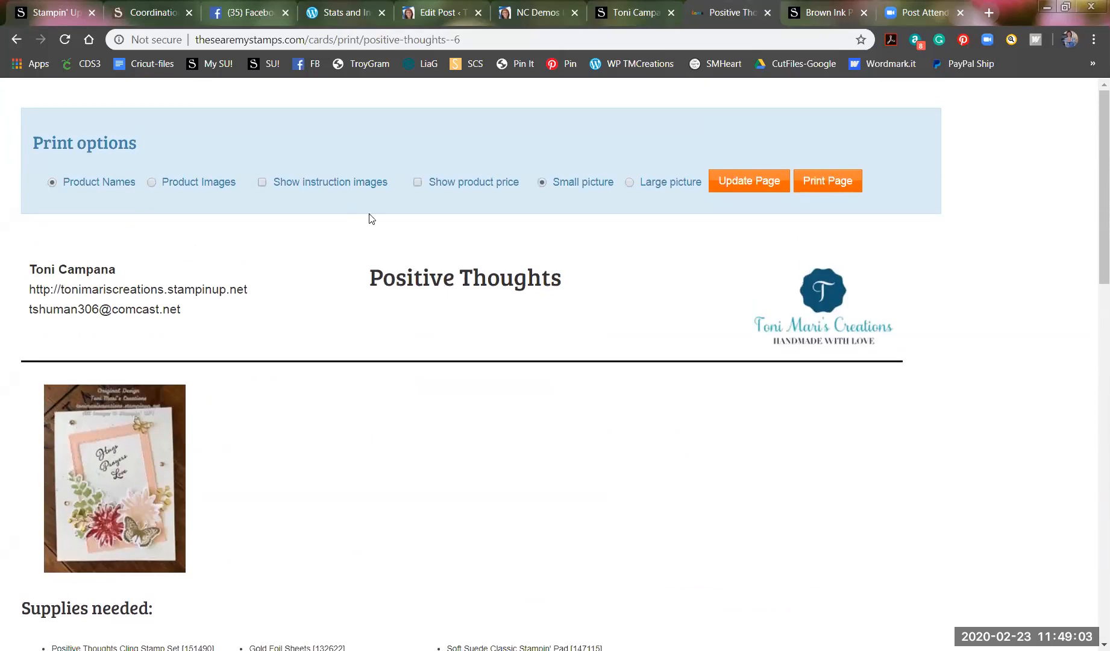
{"action": "left_click", "coordinate": [152, 182]}
{"action": "scroll", "coordinate": [239, 233], "scroll_direction": "down", "scroll_amount": 3}
{"action": "scroll", "coordinate": [239, 233], "scroll_direction": "up", "scroll_amount": 2}
{"action": "scroll", "coordinate": [239, 234], "scroll_direction": "up", "scroll_amount": 1}
{"action": "left_click", "coordinate": [261, 181]}
{"action": "mouse_move", "coordinate": [129, 426]}
Apply the print options with Update Page and review the pictured supplies and photographed recipe steps.
{"action": "left_click", "coordinate": [738, 182]}
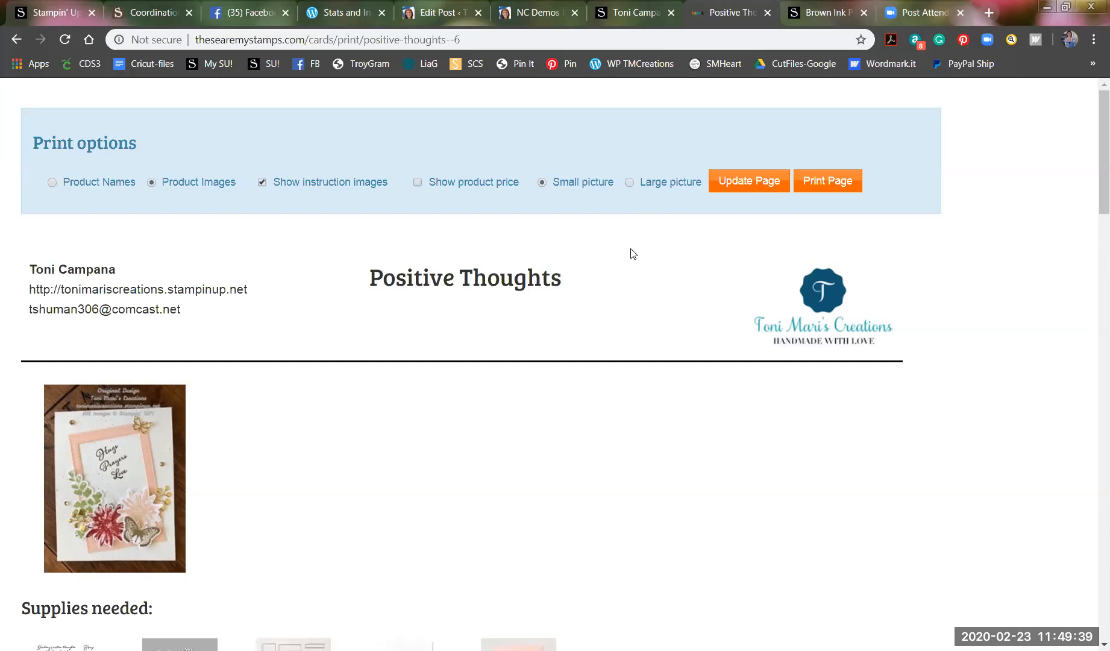
{"action": "scroll", "coordinate": [632, 253], "scroll_direction": "down", "scroll_amount": 5}
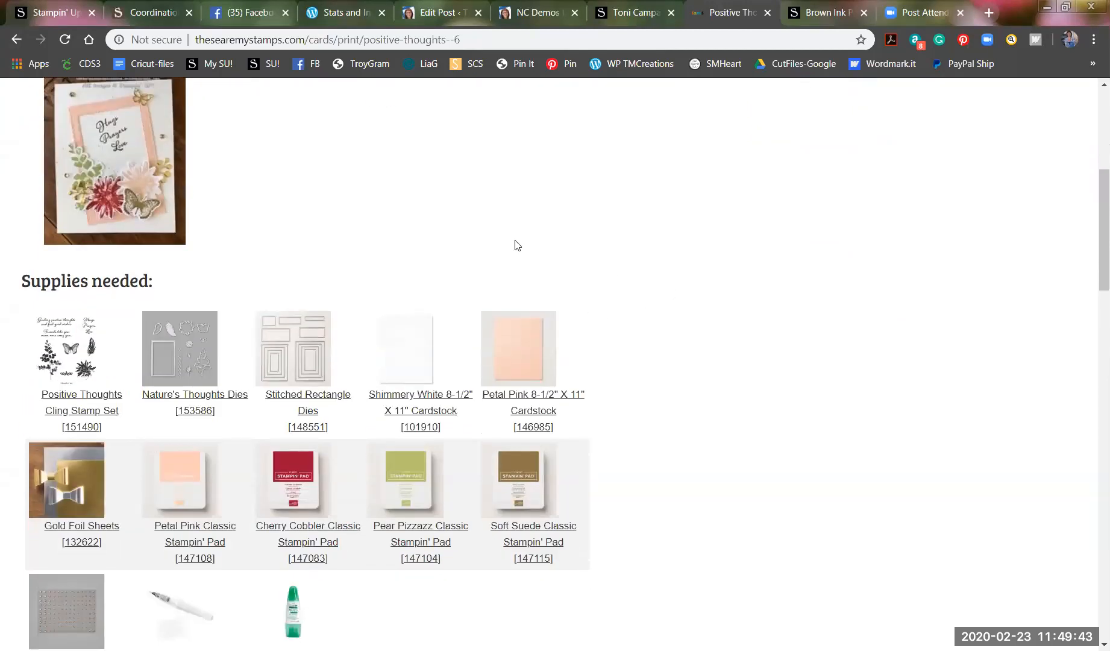
{"action": "scroll", "coordinate": [426, 448], "scroll_direction": "down", "scroll_amount": 1}
{"action": "scroll", "coordinate": [426, 448], "scroll_direction": "down", "scroll_amount": 7}
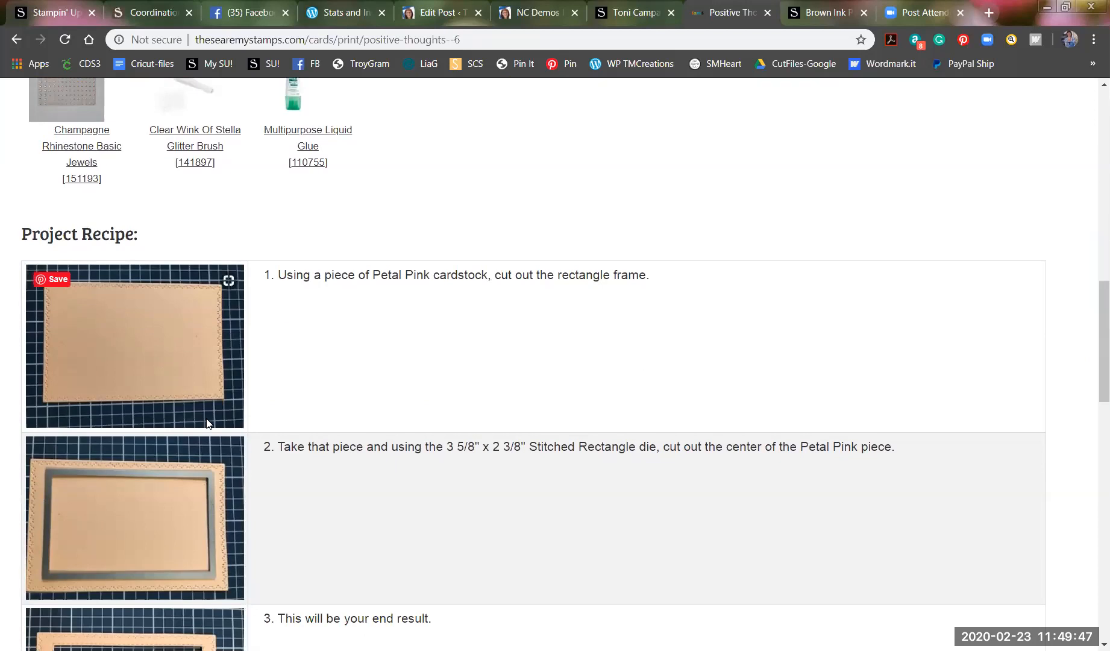
{"action": "scroll", "coordinate": [206, 423], "scroll_direction": "down", "scroll_amount": 9}
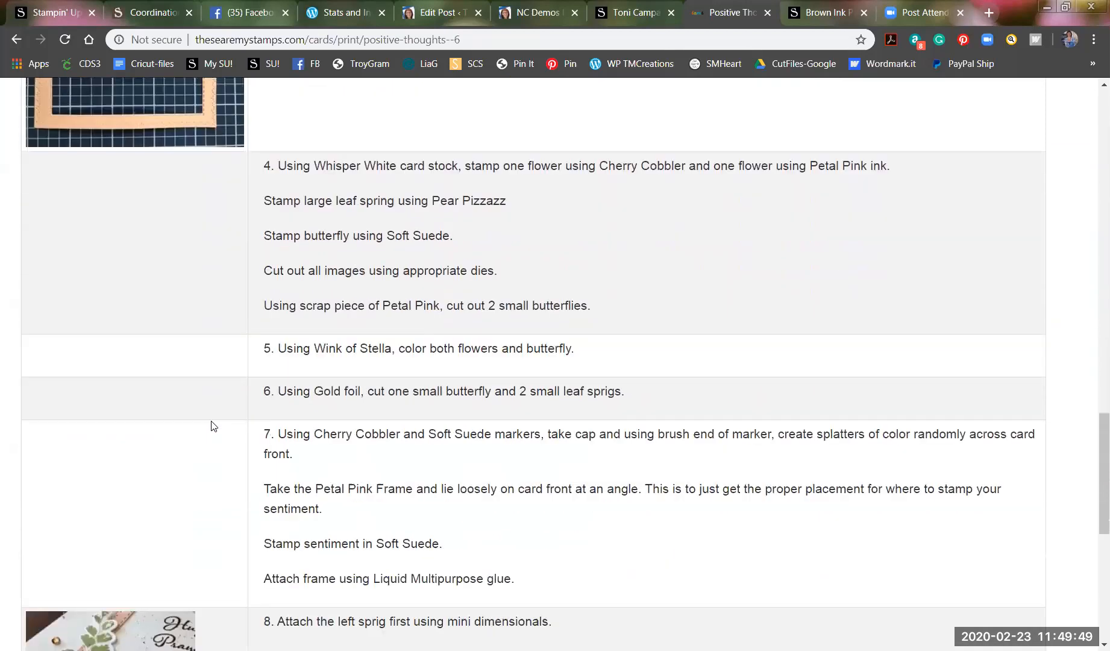
{"action": "scroll", "coordinate": [211, 422], "scroll_direction": "down", "scroll_amount": 7}
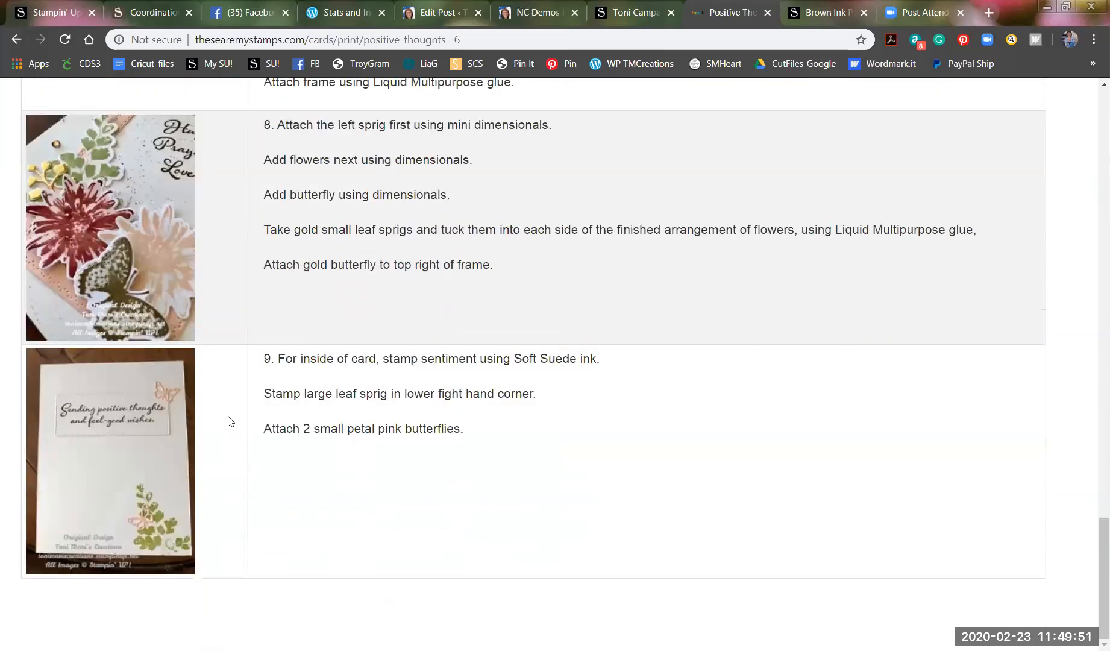
{"action": "scroll", "coordinate": [342, 413], "scroll_direction": "up", "scroll_amount": 12}
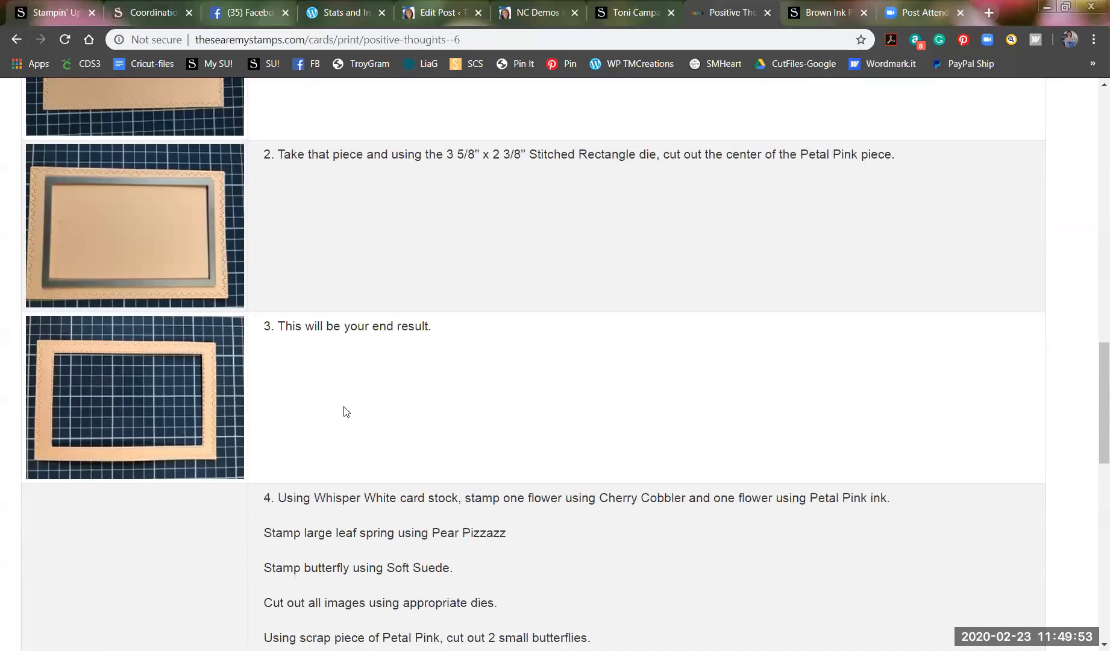
{"action": "scroll", "coordinate": [345, 412], "scroll_direction": "up", "scroll_amount": 17}
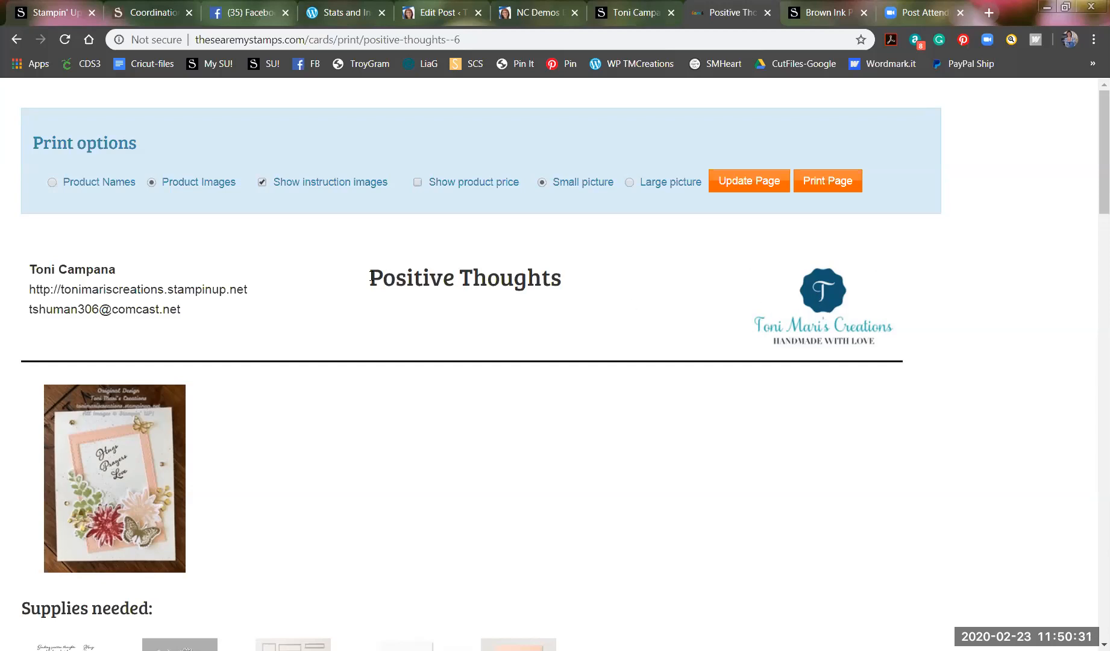
{"action": "scroll", "coordinate": [371, 279], "scroll_direction": "down", "scroll_amount": 7}
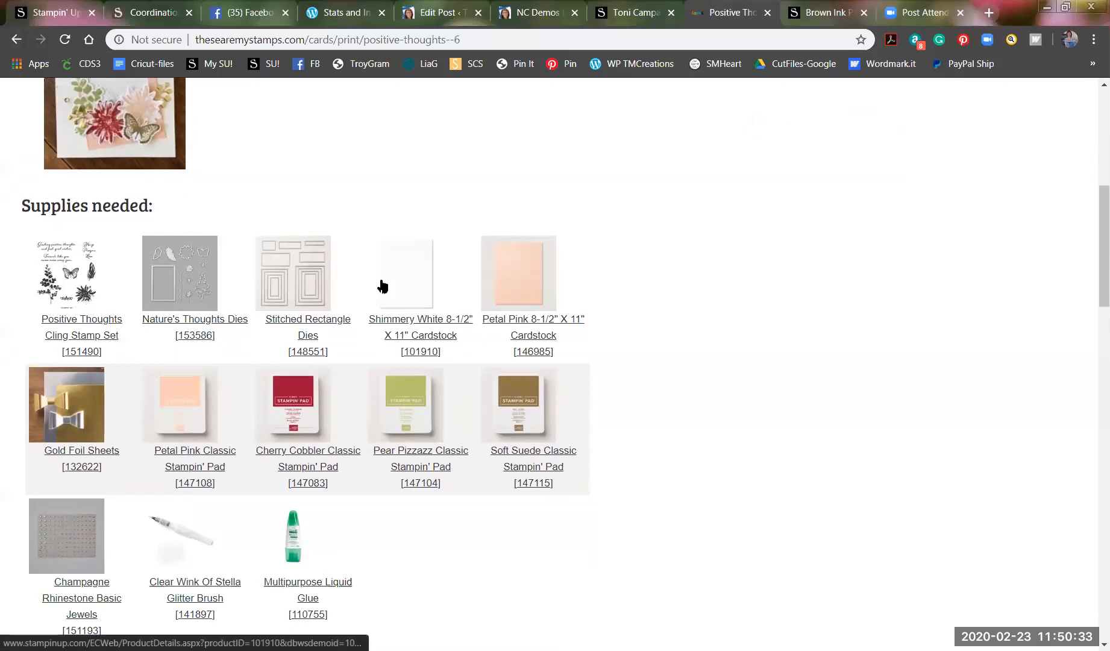
{"action": "scroll", "coordinate": [381, 284], "scroll_direction": "down", "scroll_amount": 6}
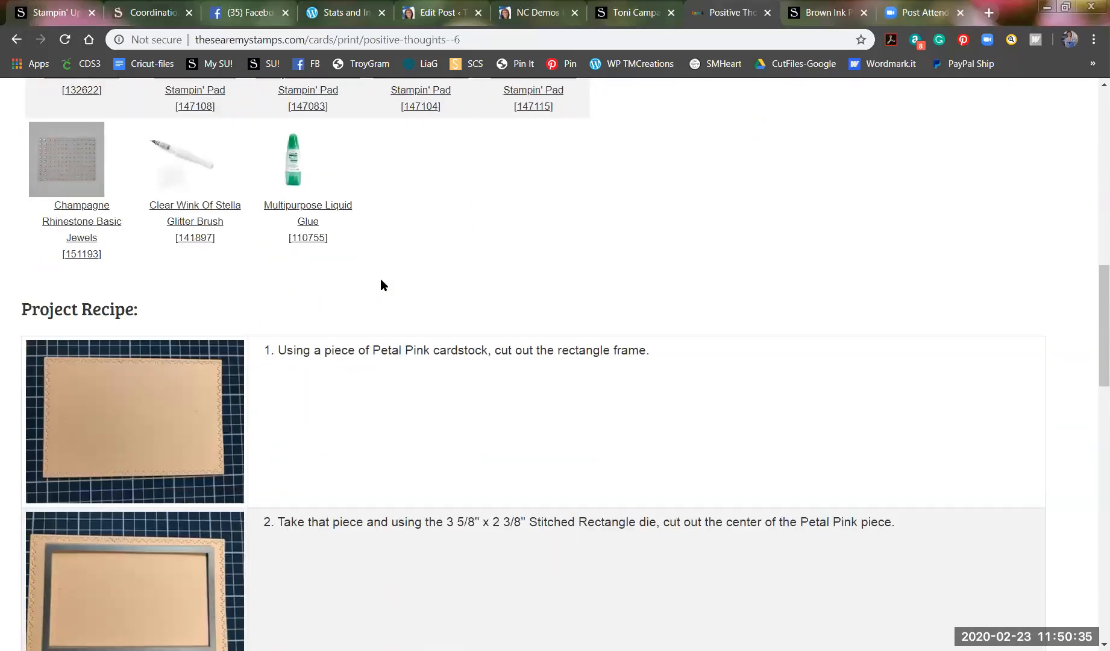
{"action": "scroll", "coordinate": [381, 283], "scroll_direction": "down", "scroll_amount": 2}
{"action": "scroll", "coordinate": [381, 283], "scroll_direction": "up", "scroll_amount": 6}
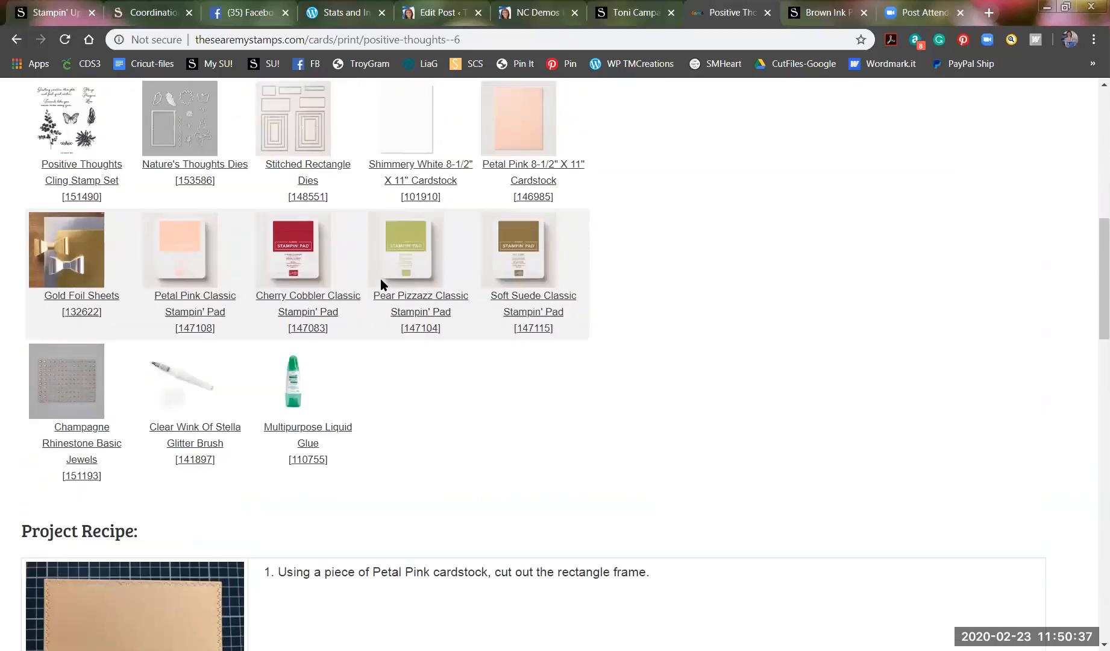
{"action": "scroll", "coordinate": [380, 278], "scroll_direction": "up", "scroll_amount": 9}
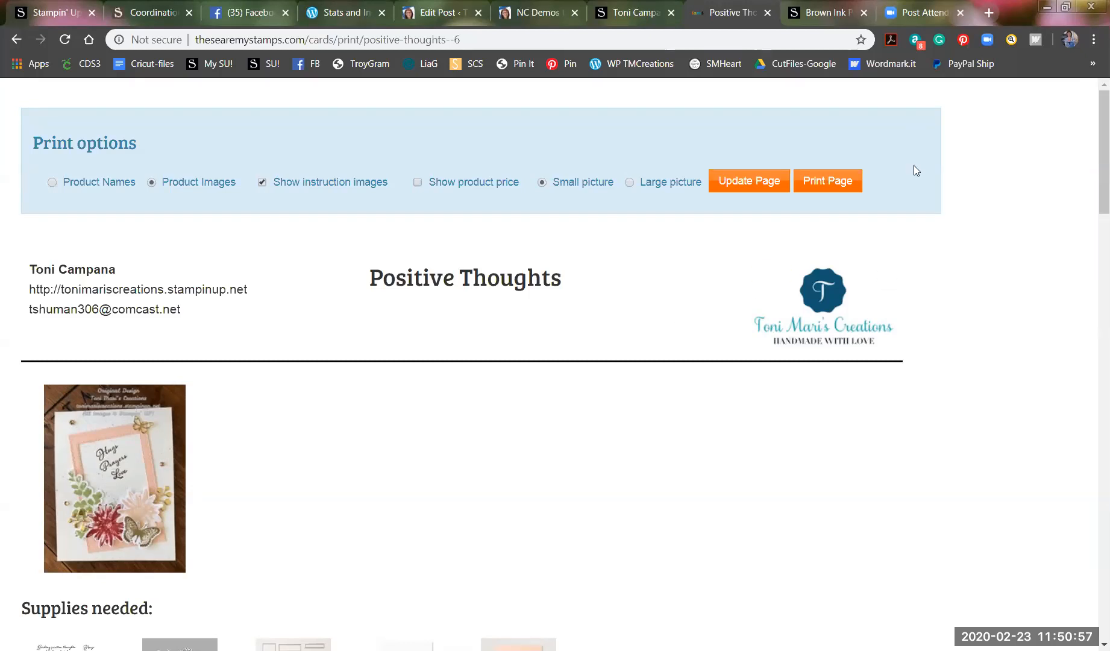
{"action": "left_click", "coordinate": [917, 15]}
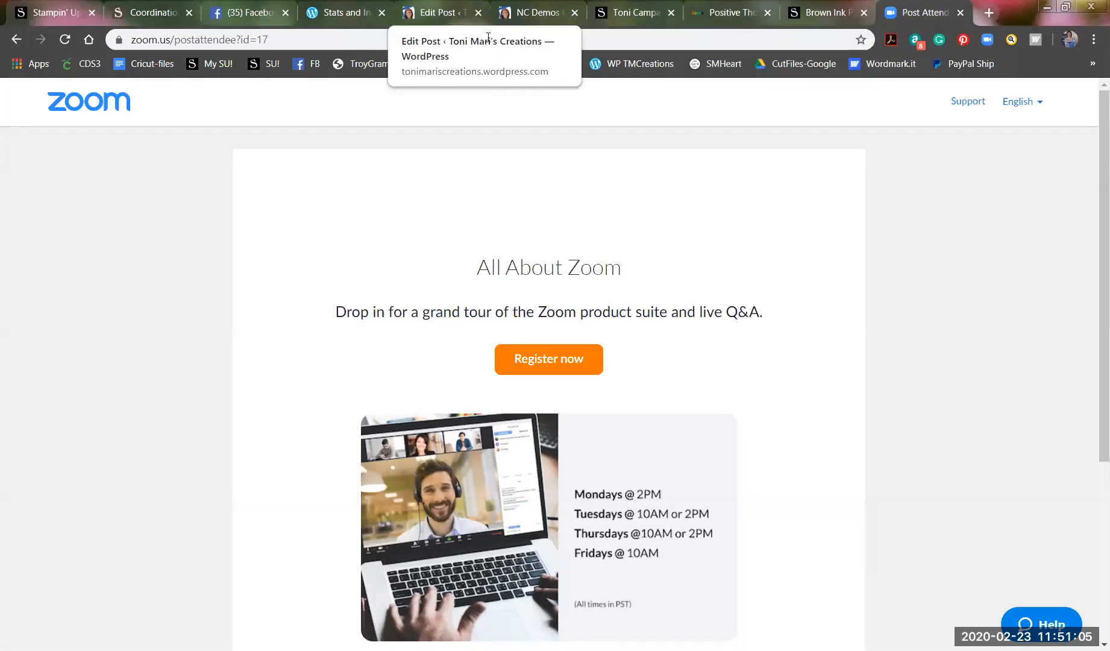
{"action": "left_click", "coordinate": [717, 14]}
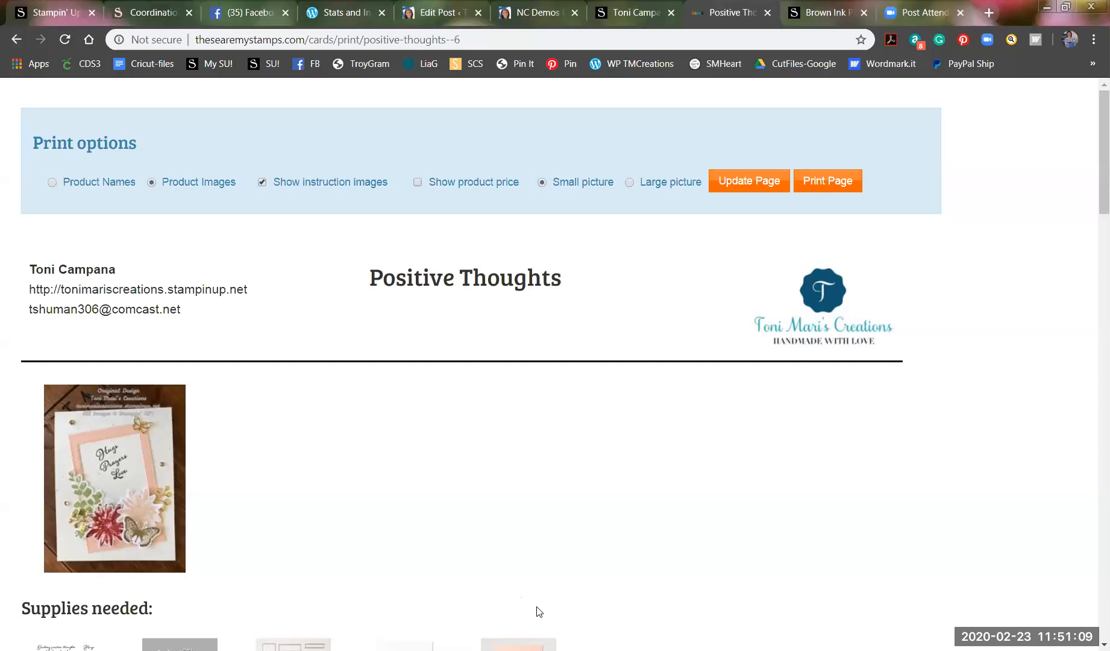
{"action": "scroll", "coordinate": [538, 612], "scroll_direction": "down", "scroll_amount": 1}
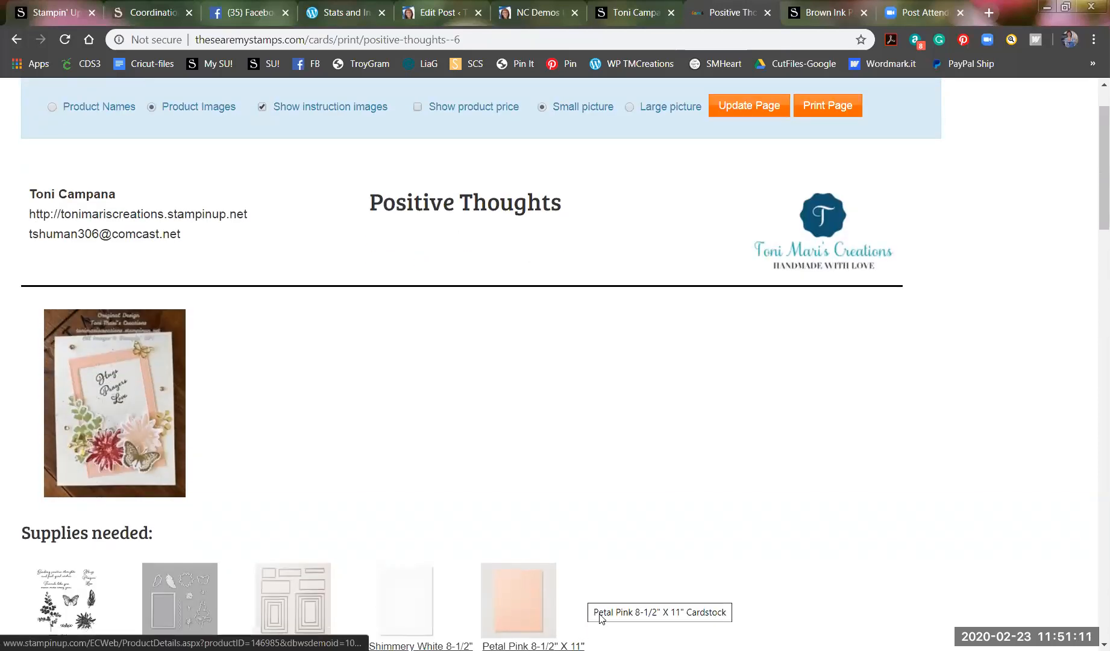